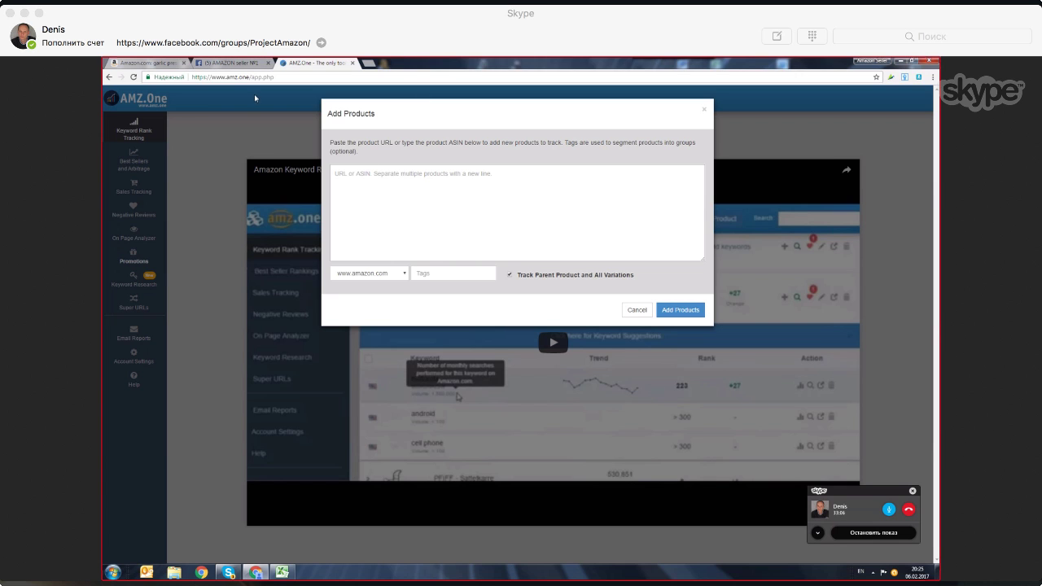
# - Copy the ASIN B00I937QEI of the Alpha Grillers garlic press from its Amazon page into the AMZ.One product list
pyautogui.click(141, 65)
pyautogui.scroll(10, 232, 225)
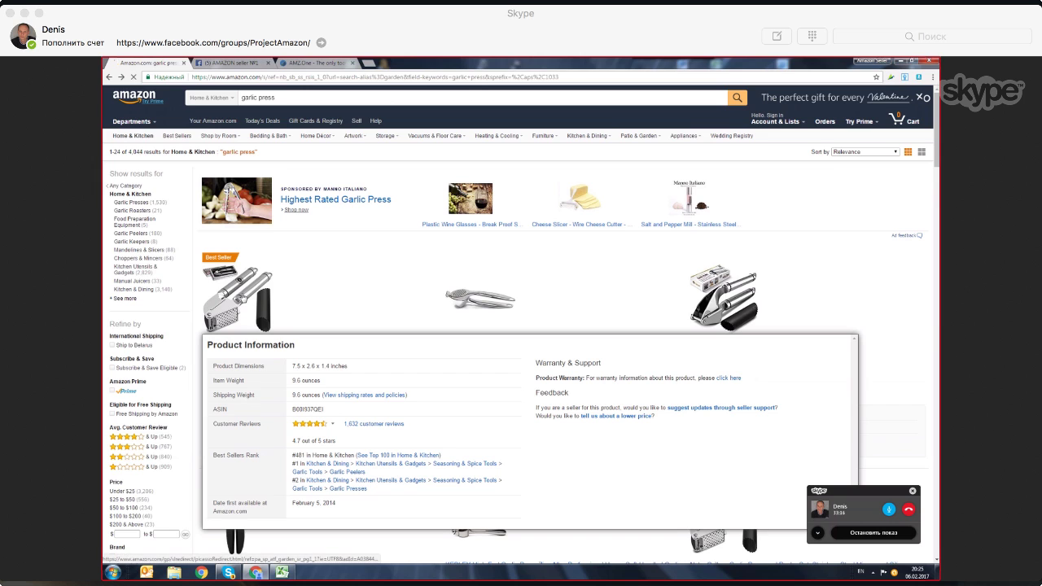
pyautogui.click(284, 279)
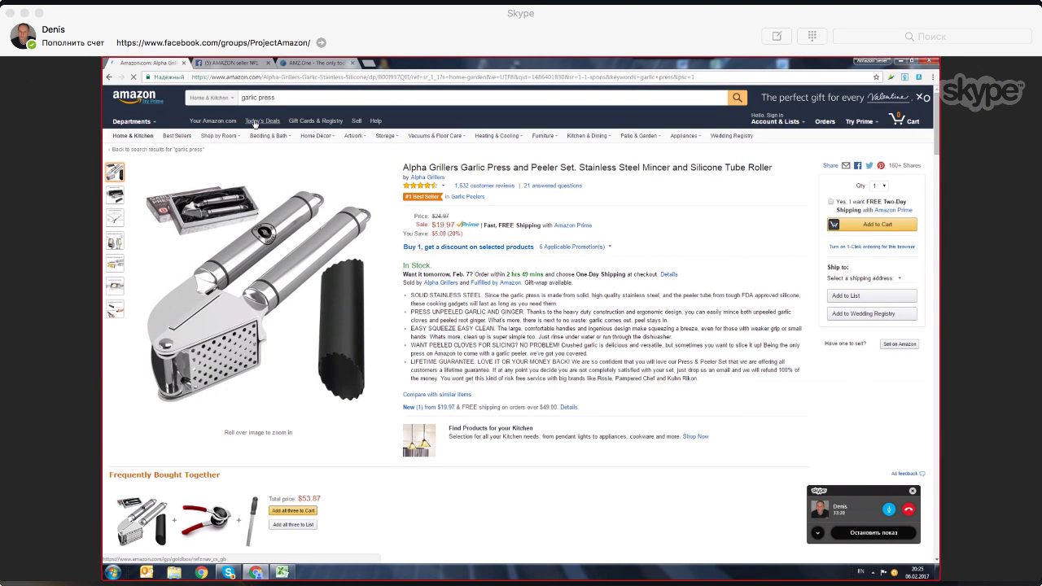
pyautogui.moveTo(378, 77); pyautogui.dragTo(413, 77)
pyautogui.rightClick(406, 77)
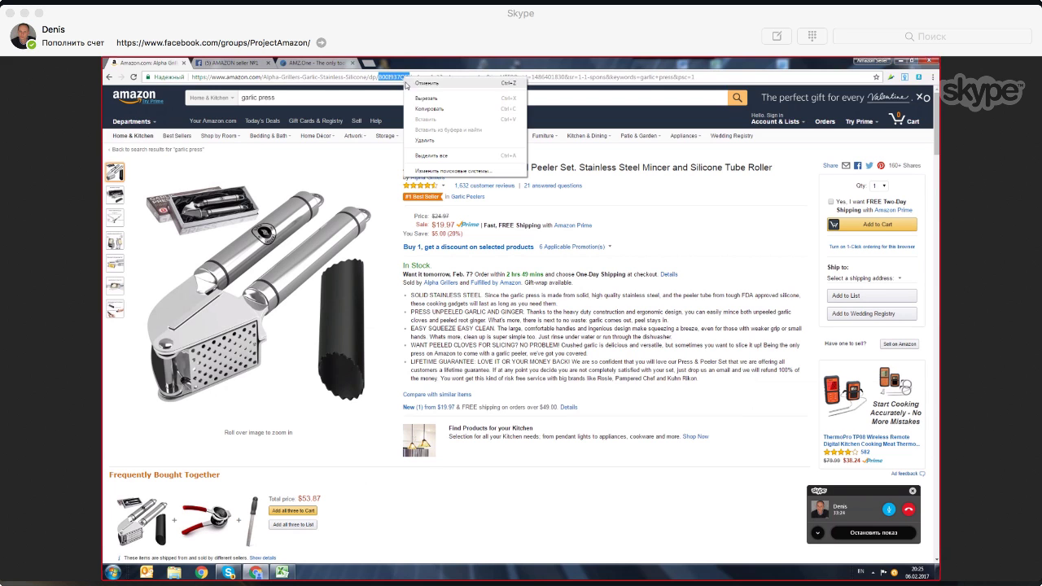
pyautogui.click(423, 109)
pyautogui.click(305, 65)
pyautogui.click(395, 179)
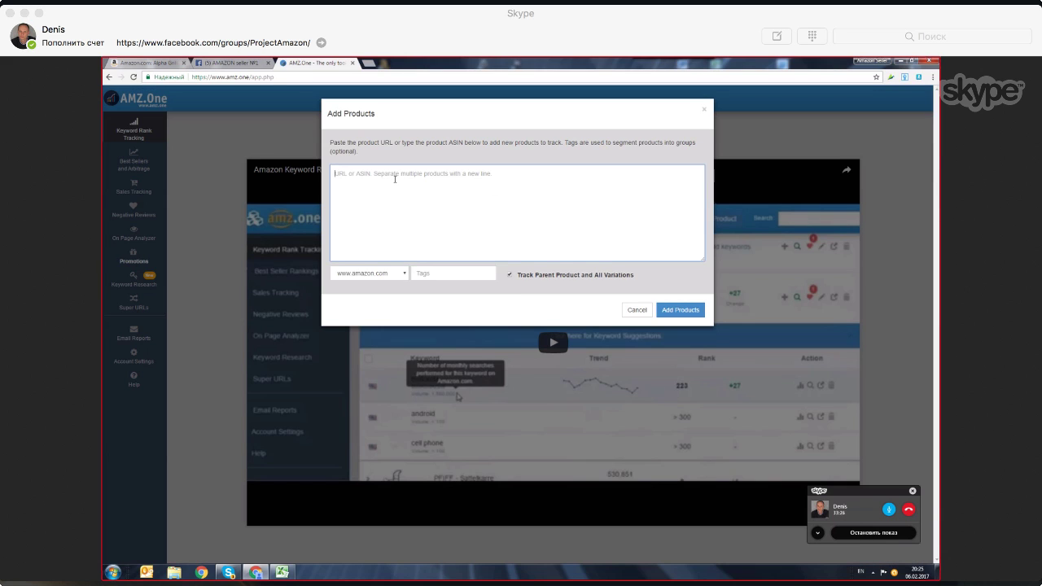
pyautogui.hotkey('ctrl', 'v')
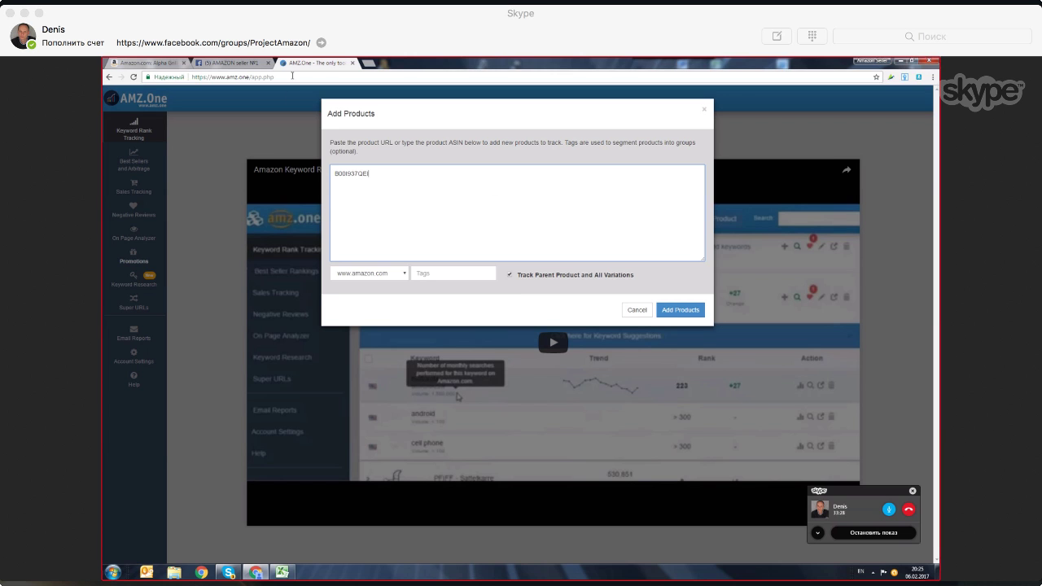
# - Copy the ASIN B00HHLNRVE of the ORBLUE Propresser garlic press from Amazon into the AMZ.One product list
pyautogui.click(148, 63)
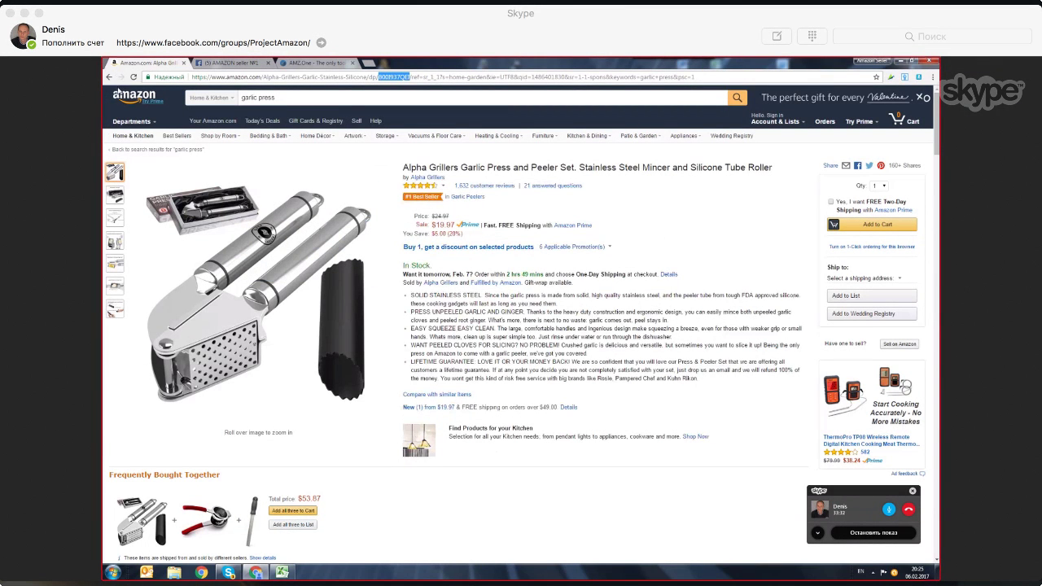
pyautogui.click(109, 77)
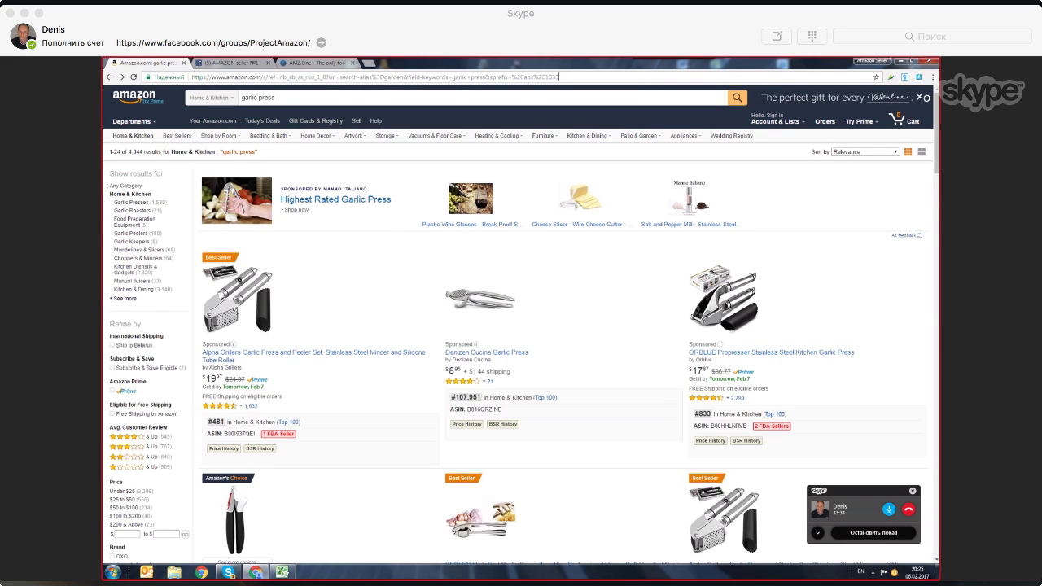
pyautogui.scroll(-1, 721, 335)
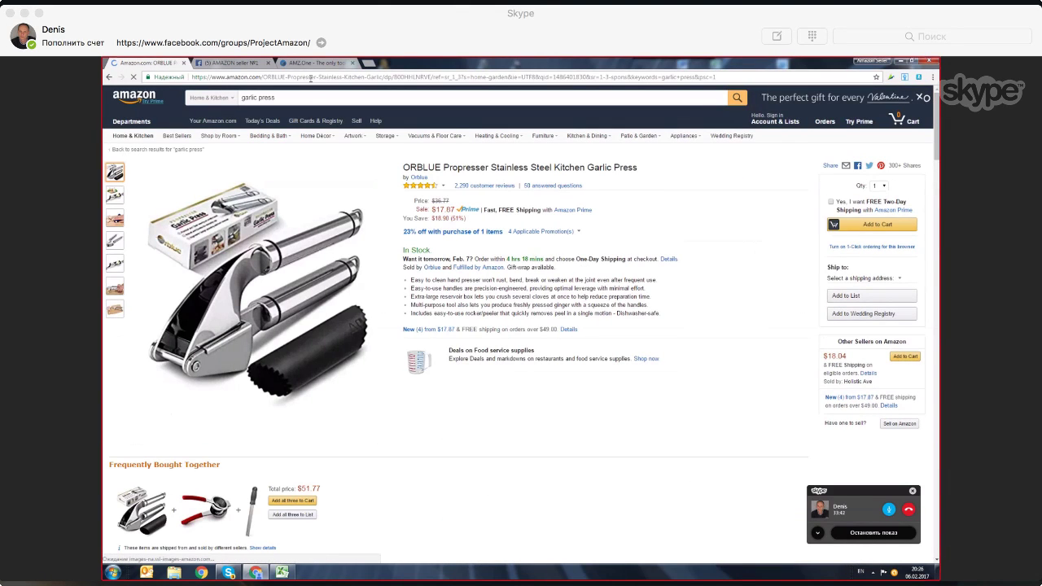
pyautogui.moveTo(394, 78); pyautogui.dragTo(430, 78)
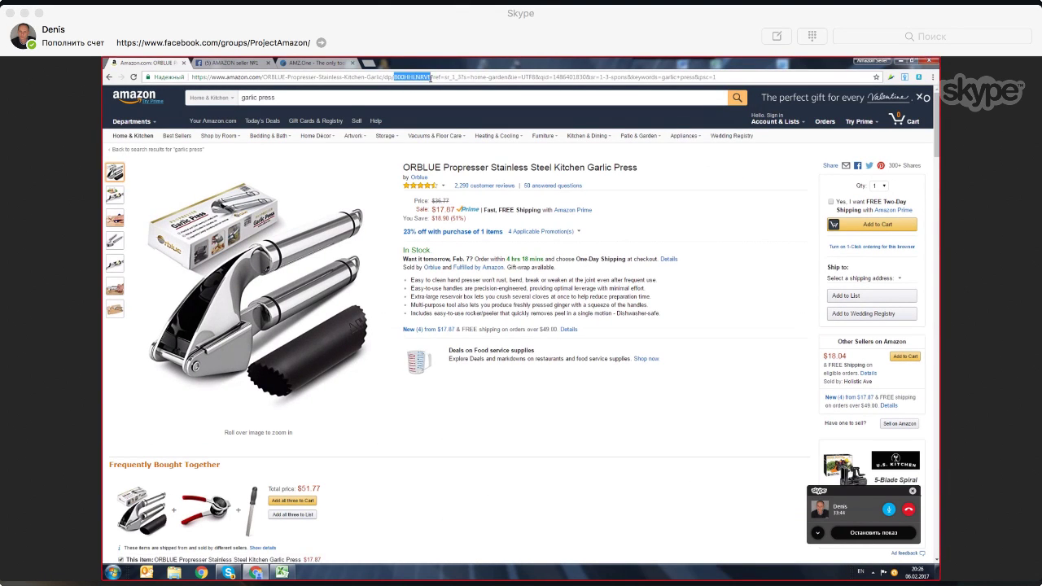
pyautogui.rightClick(430, 77)
pyautogui.click(459, 108)
pyautogui.click(306, 63)
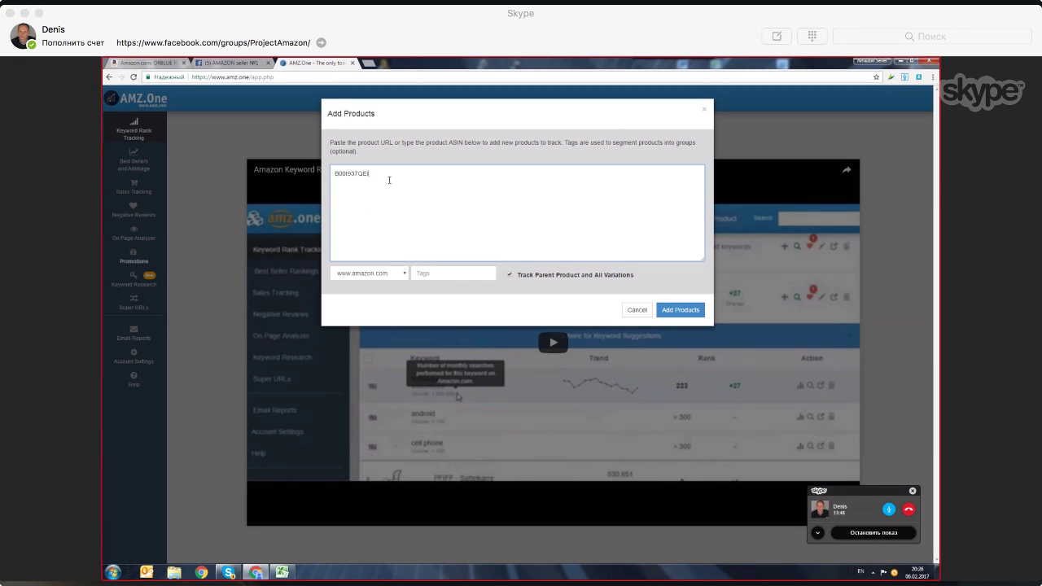
pyautogui.hotkey('ctrl', 'v')
# - Find the UberChef garlic press in the Amazon results and copy its ASIN B00NUIN92K into the AMZ.One product list
pyautogui.click(143, 64)
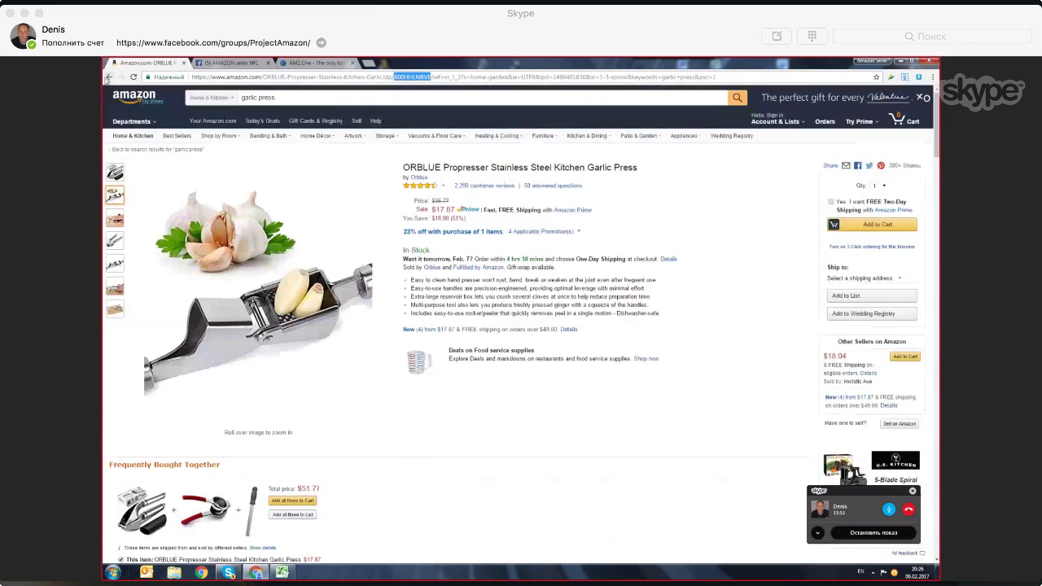
pyautogui.click(109, 76)
pyautogui.scroll(-10, 531, 432)
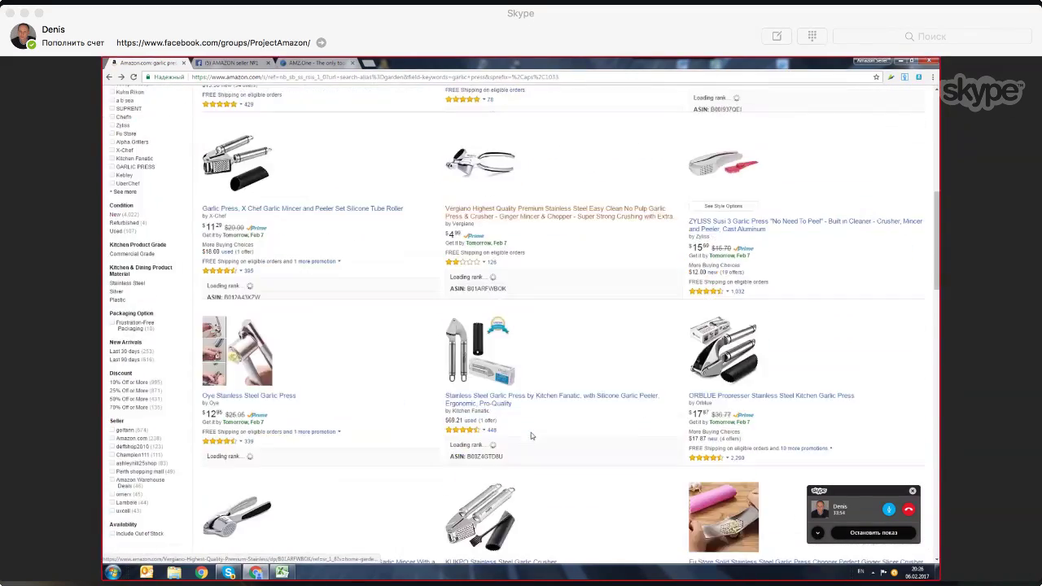
pyautogui.scroll(-5, 751, 419)
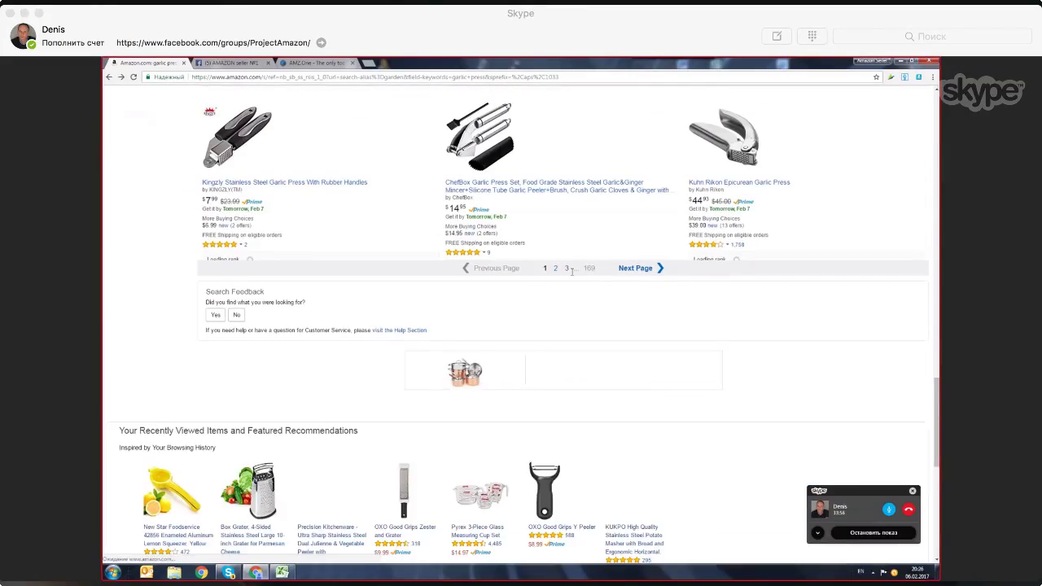
pyautogui.scroll(5, 565, 299)
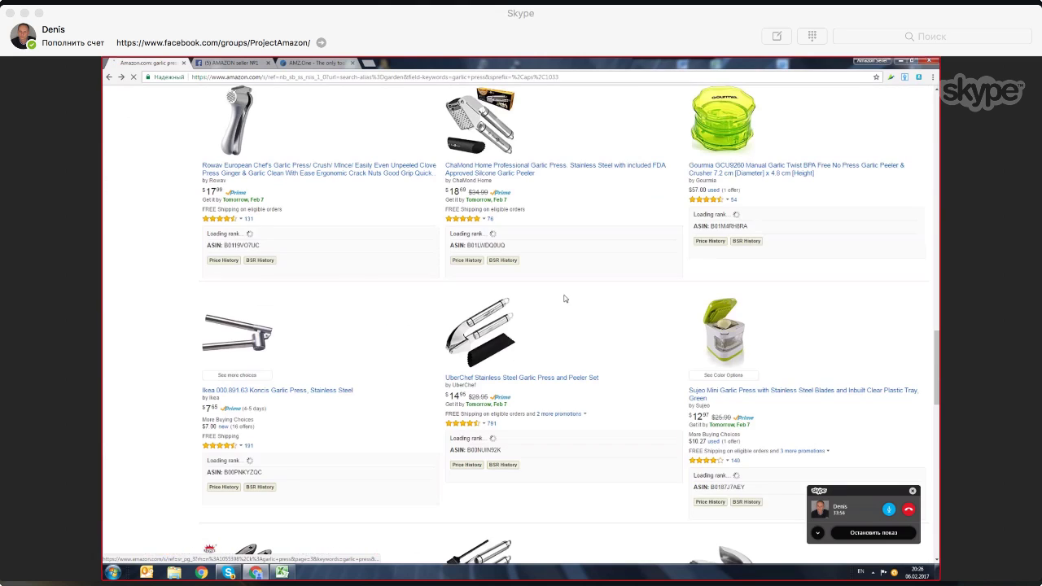
pyautogui.click(480, 332)
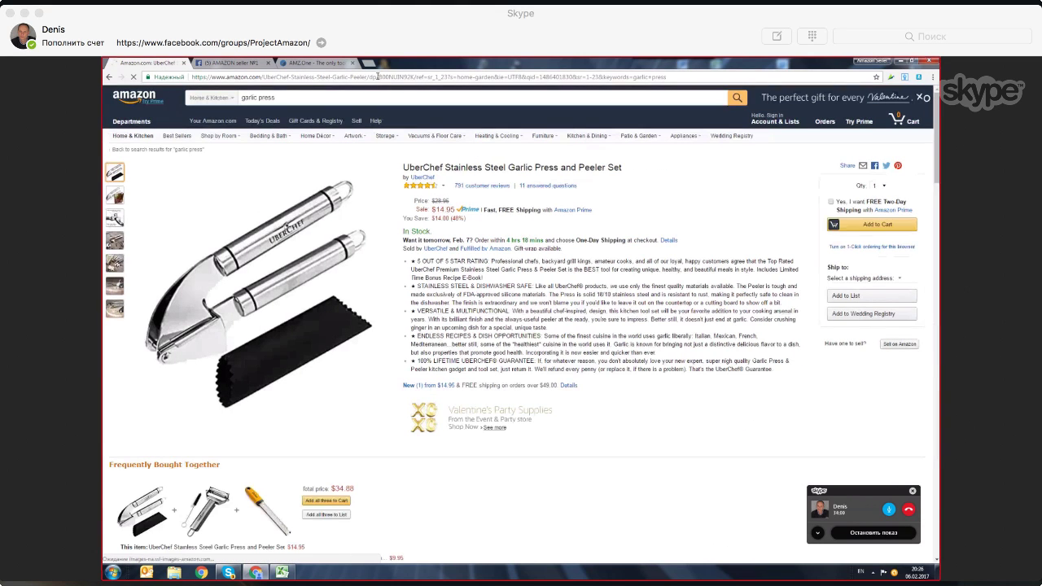
pyautogui.moveTo(381, 77); pyautogui.dragTo(414, 77)
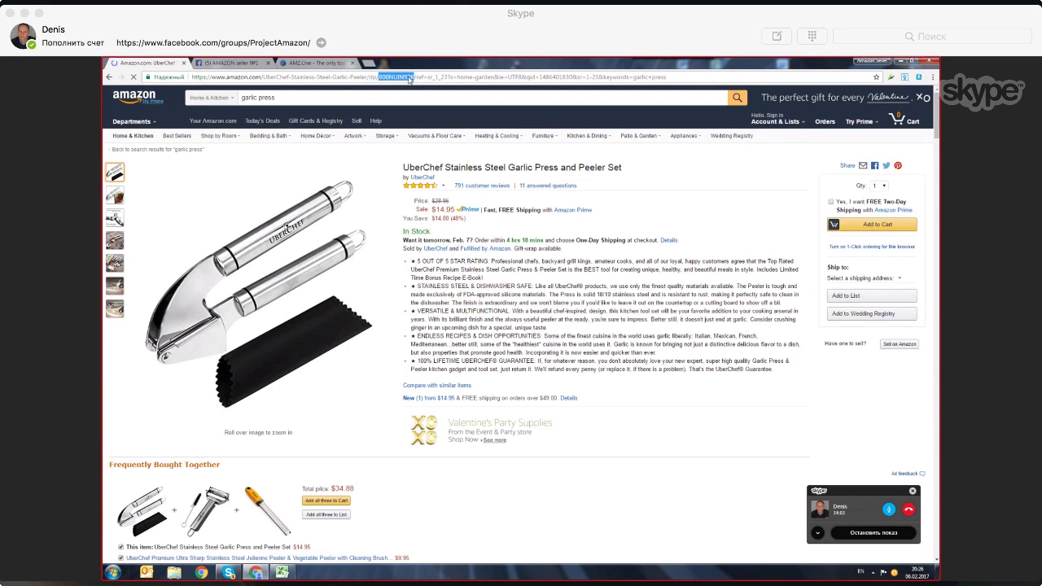
pyautogui.rightClick(409, 77)
pyautogui.click(433, 109)
pyautogui.click(313, 63)
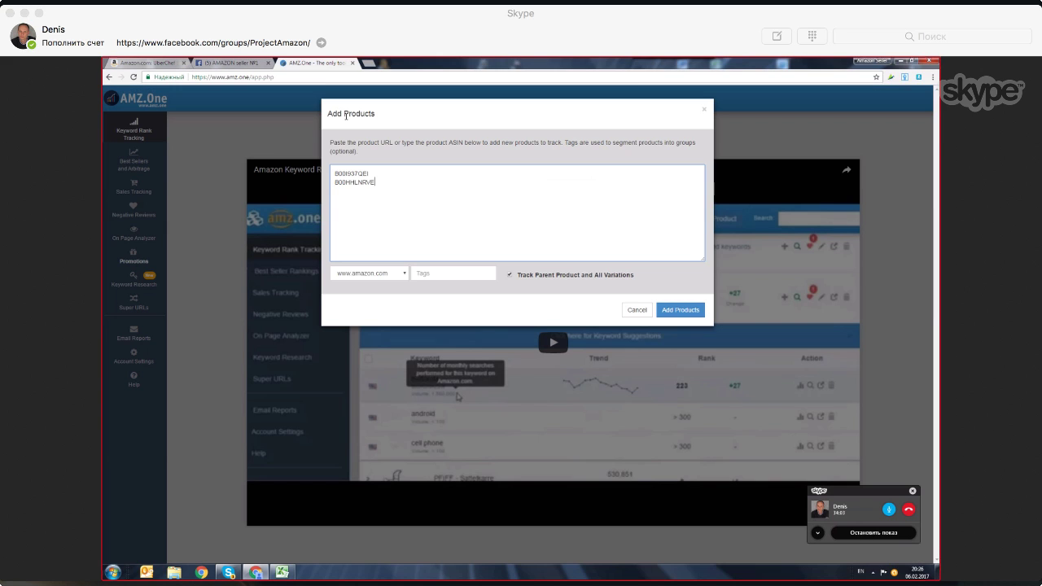
pyautogui.hotkey('ctrl', 'v')
# - Add the three listed products with the tag "garlic press" and without tracking parent products and variations
pyautogui.click(507, 275)
pyautogui.click(510, 275)
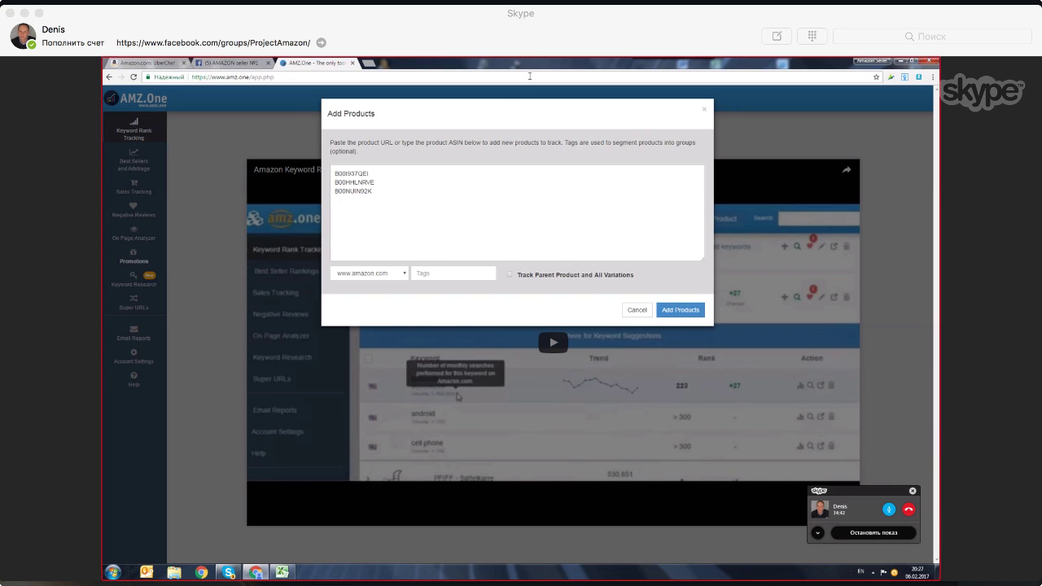
pyautogui.click(461, 272)
pyautogui.write('сф')
pyautogui.press('BackSpace')
pyautogui.press('BackSpace')
pyautogui.hotkey('alt', 'shift')
pyautogui.write('ga')
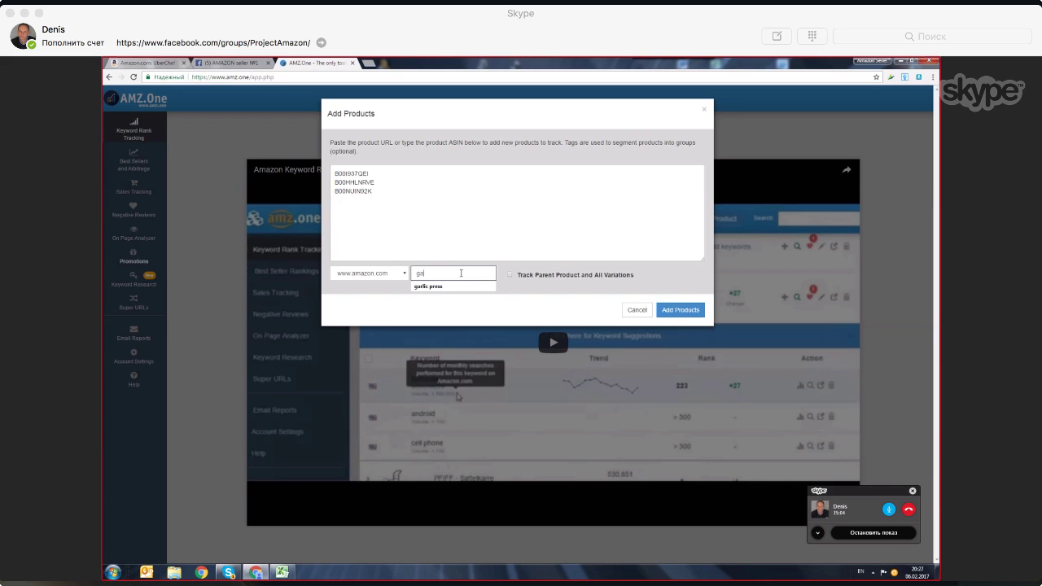
pyautogui.write('l')
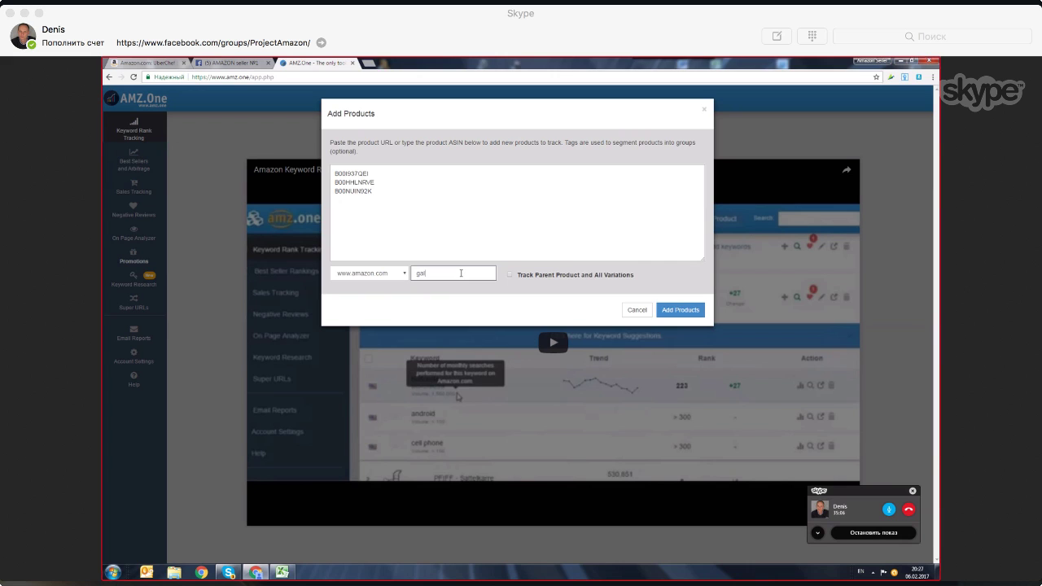
pyautogui.press('BackSpace')
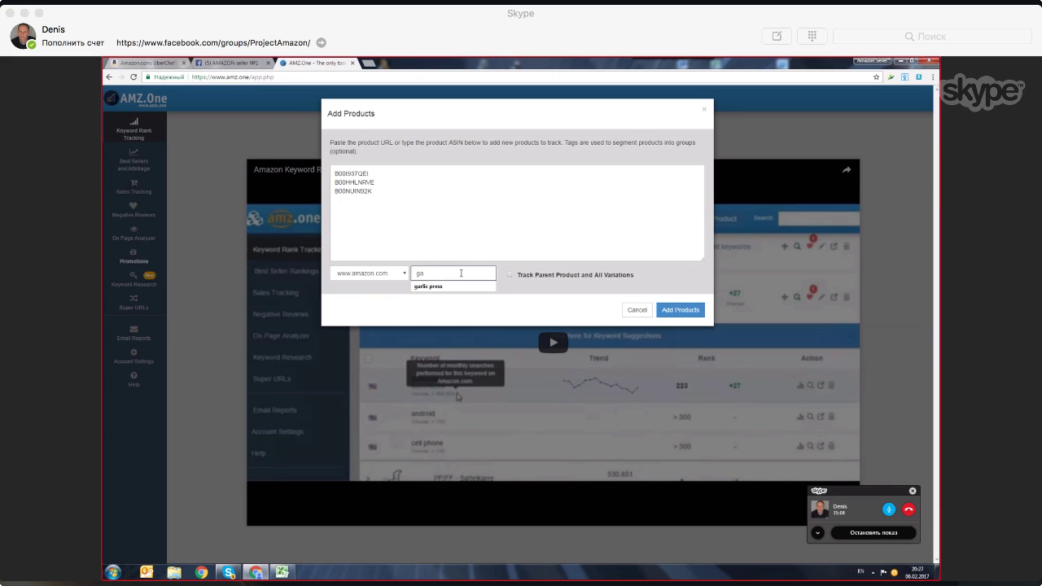
pyautogui.write('rlic pres')
pyautogui.click(452, 287)
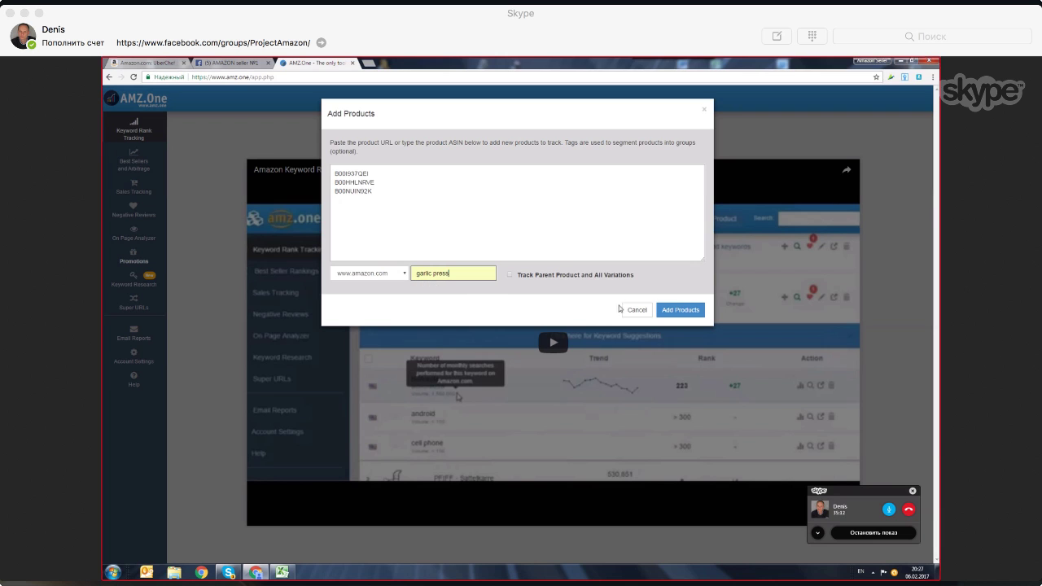
pyautogui.click(680, 313)
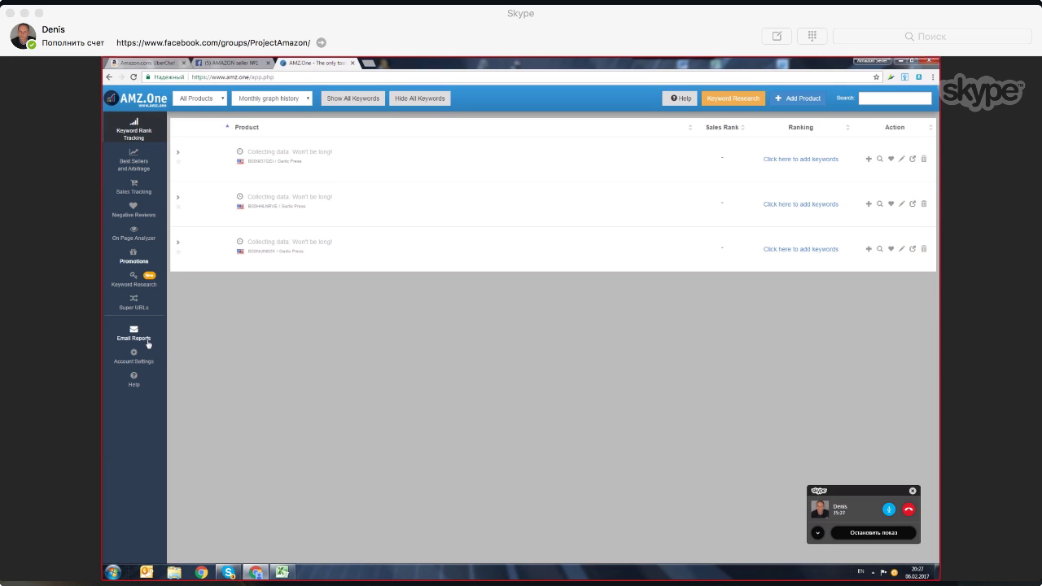
# - Generate keyword suggestions for the UberChef Stainless Steel Garlic Press and Peeler Set from the seed keyword "garlic press"
pyautogui.click(130, 281)
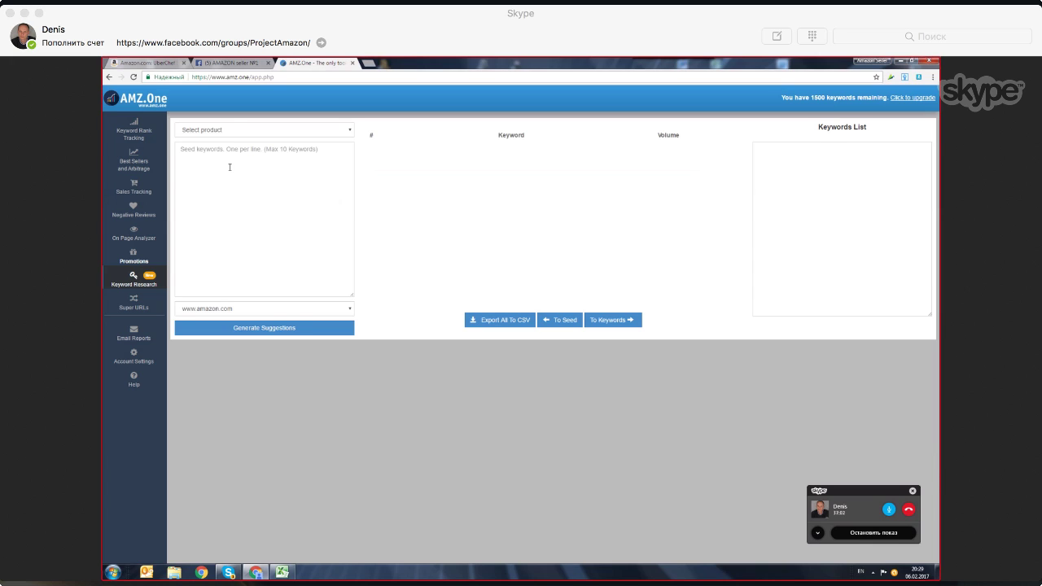
pyautogui.click(350, 132)
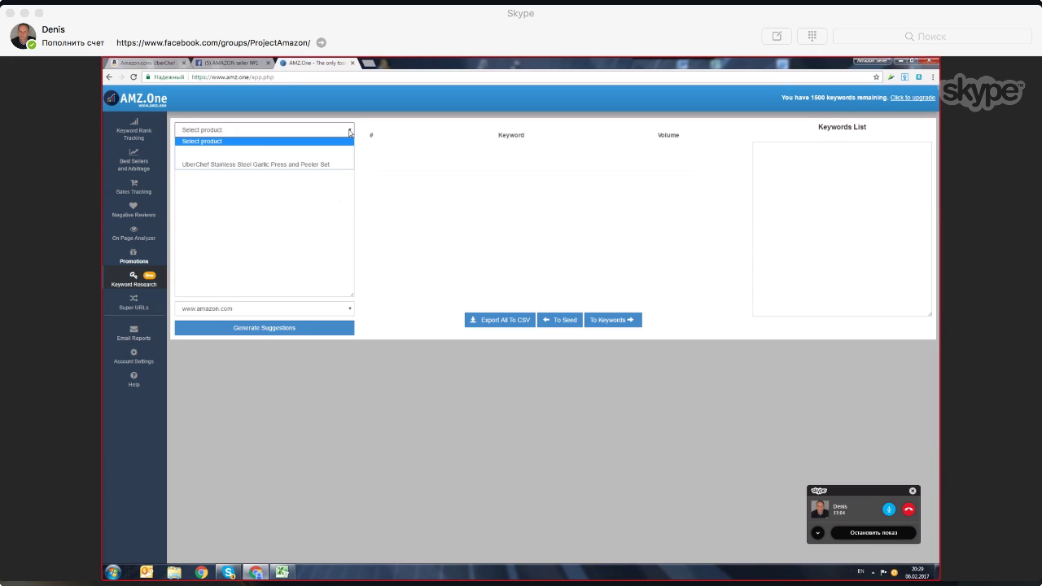
pyautogui.click(298, 166)
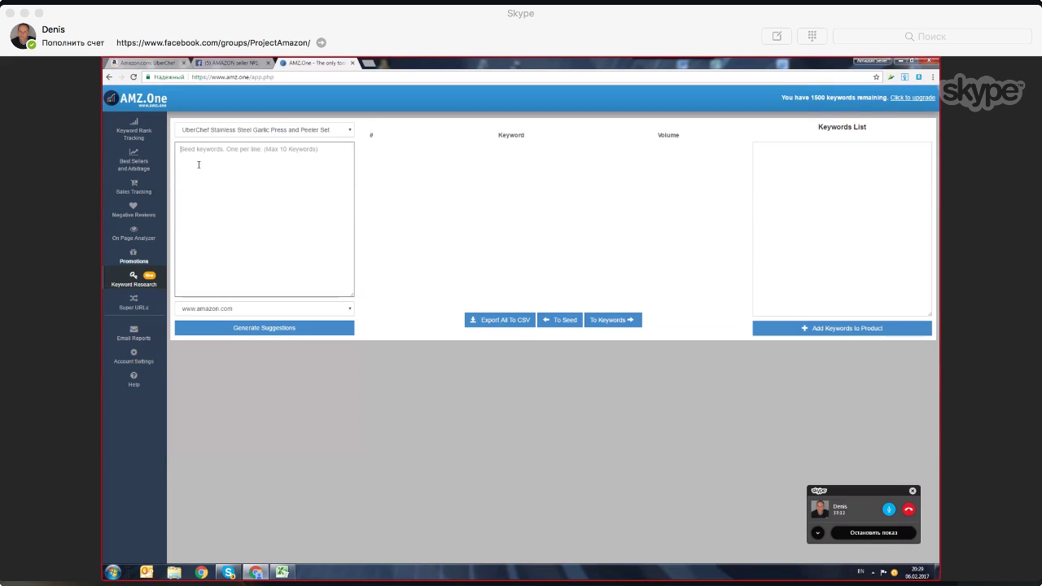
pyautogui.write('g')
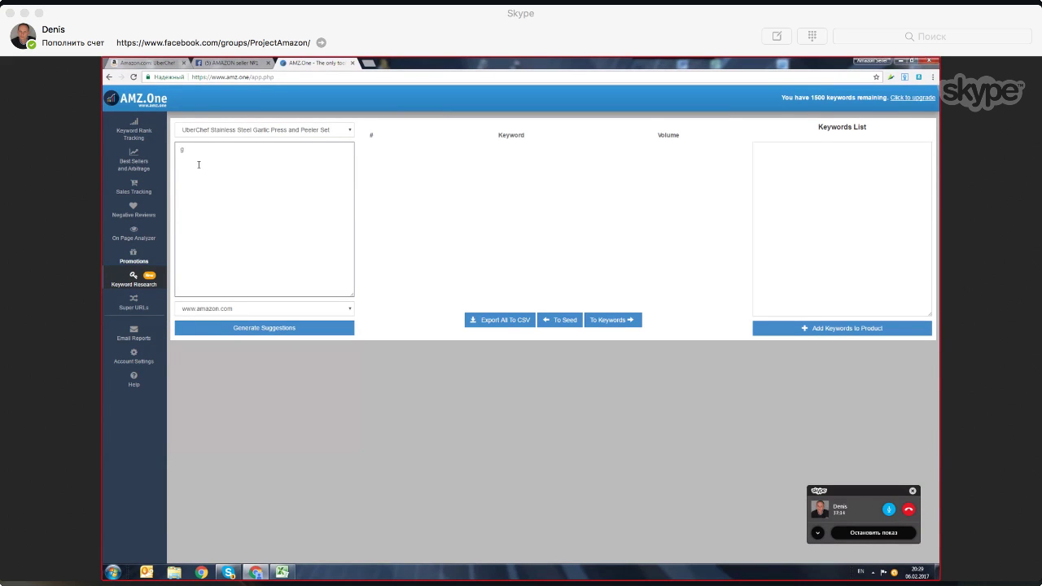
pyautogui.write('arlic press')
pyautogui.click(228, 329)
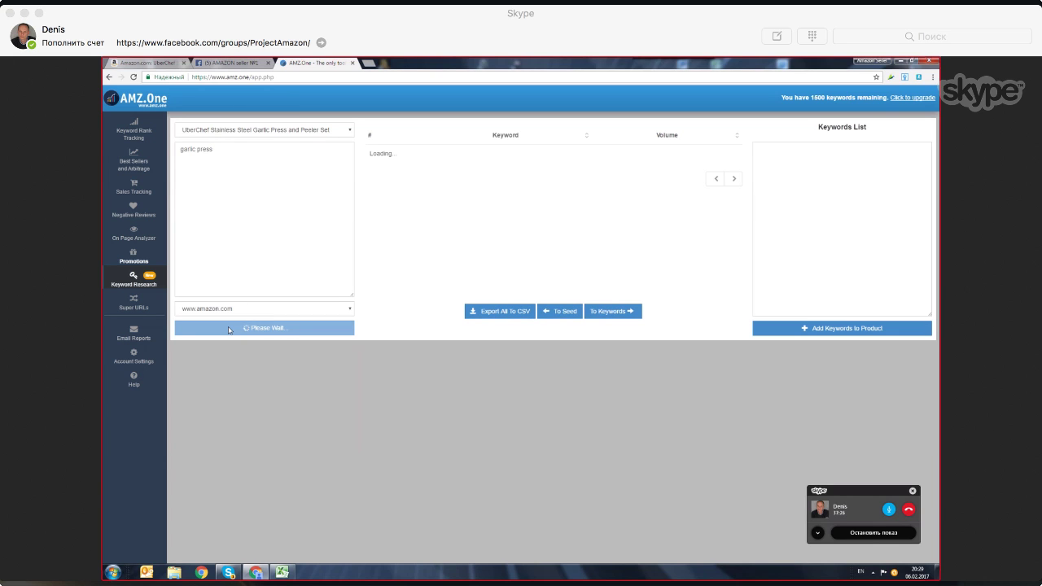
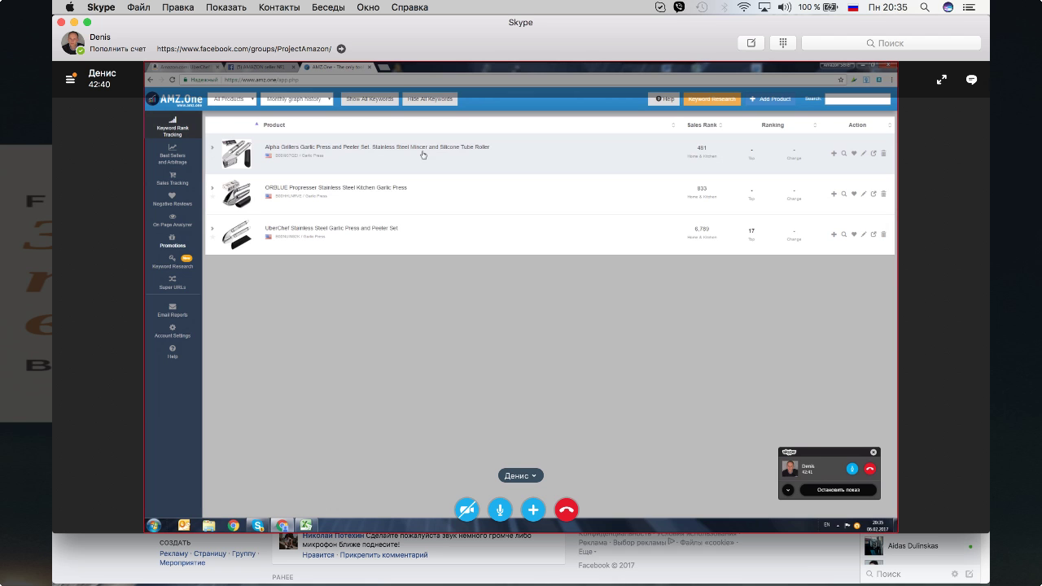
# - Start inventory tracking for the Alpha Grillers, ORBLUE and UberChef garlic presses
pyautogui.press('ctrl+super+f')
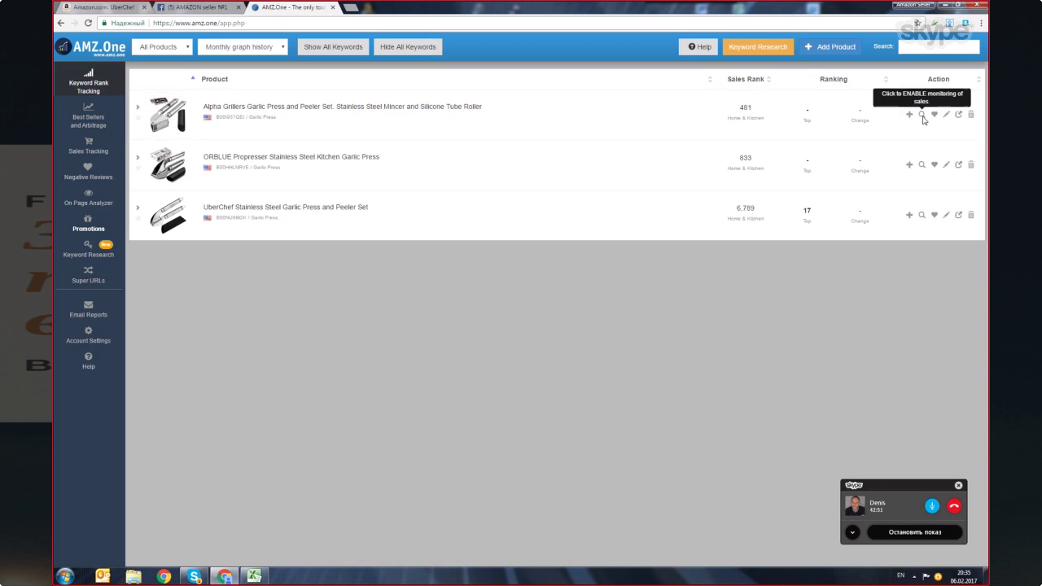
pyautogui.click(922, 115)
pyautogui.click(694, 159)
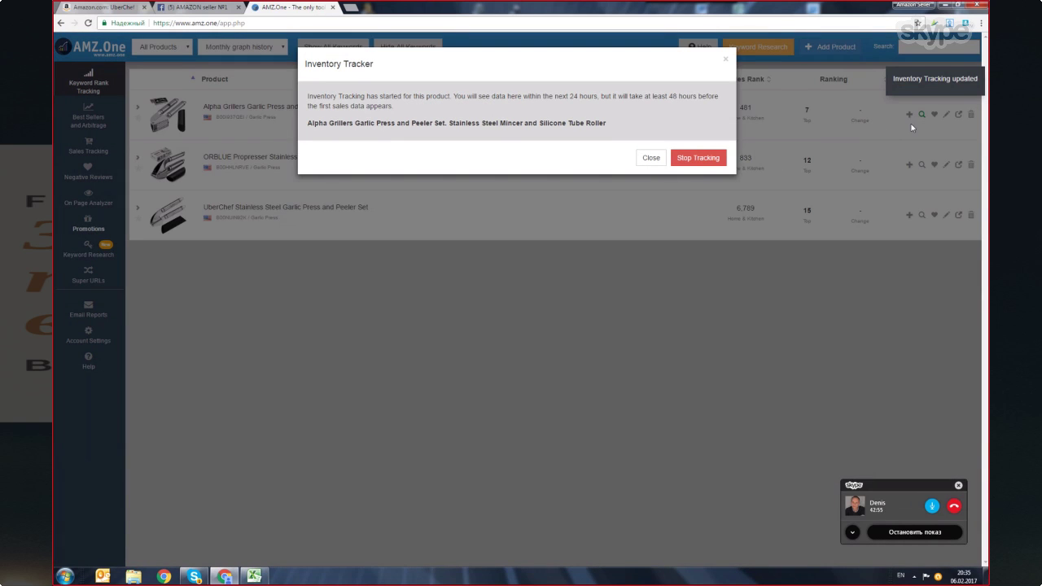
pyautogui.click(651, 158)
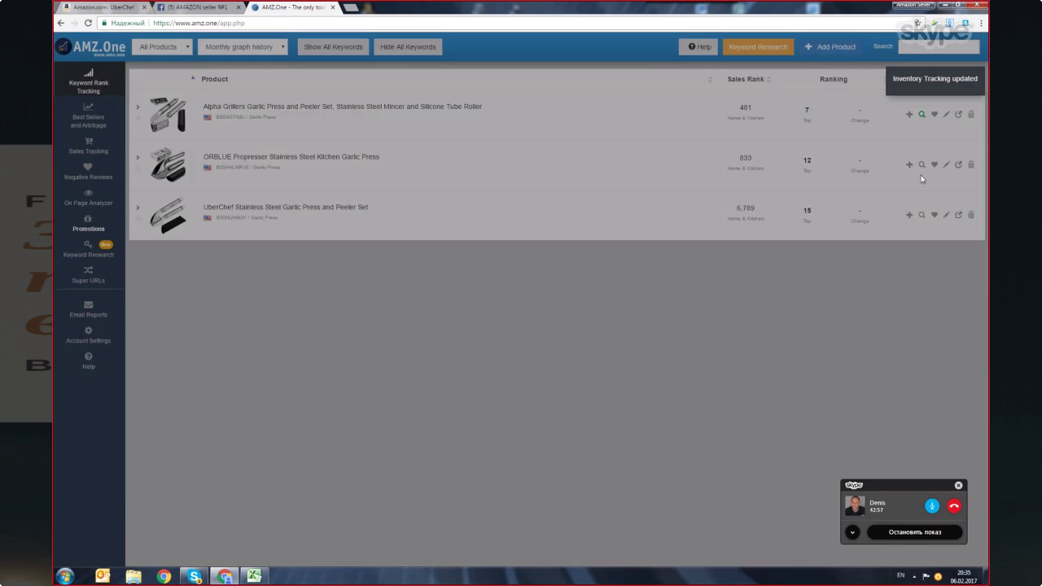
pyautogui.click(922, 164)
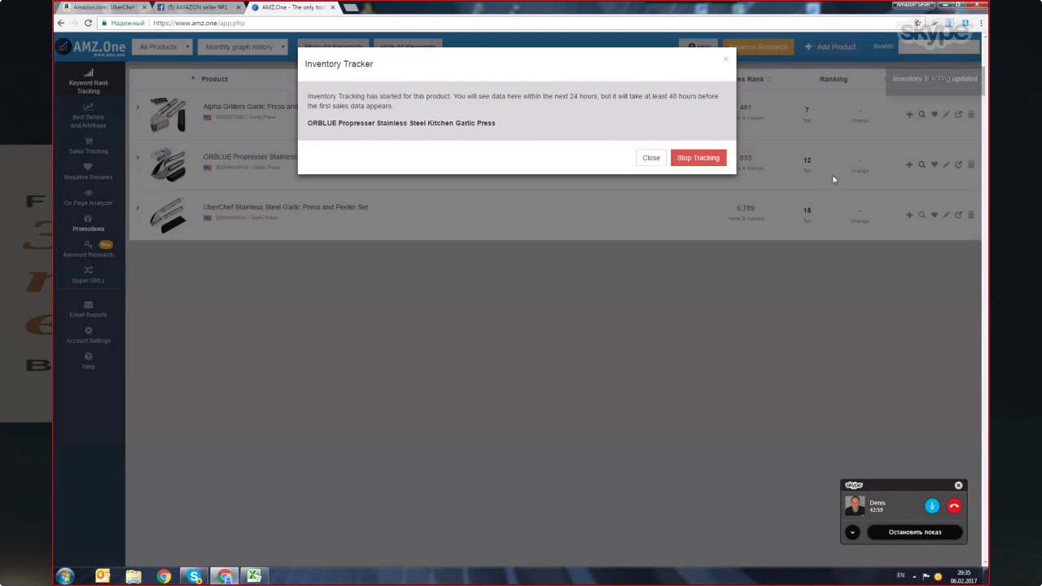
pyautogui.click(700, 163)
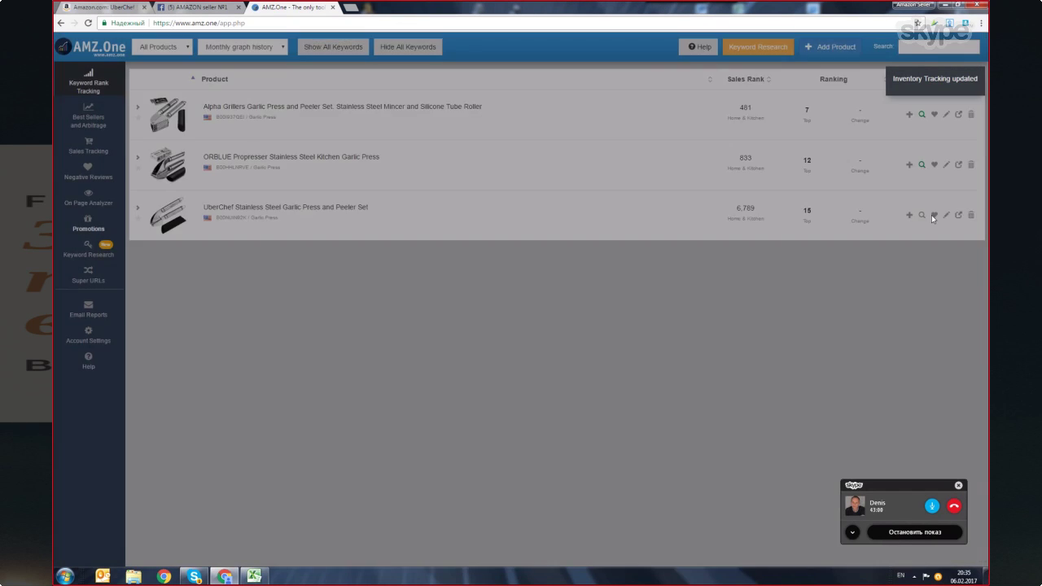
pyautogui.click(921, 214)
pyautogui.click(700, 156)
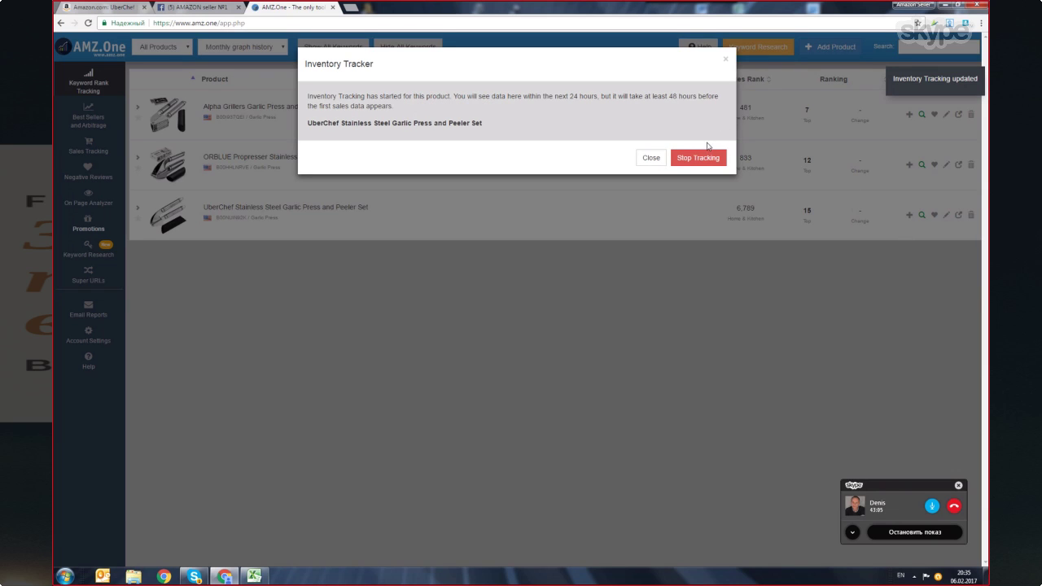
# - Review the tracked keyword rankings of the Alpha Grillers, UberChef and ORBLUE garlic presses
pyautogui.click(651, 158)
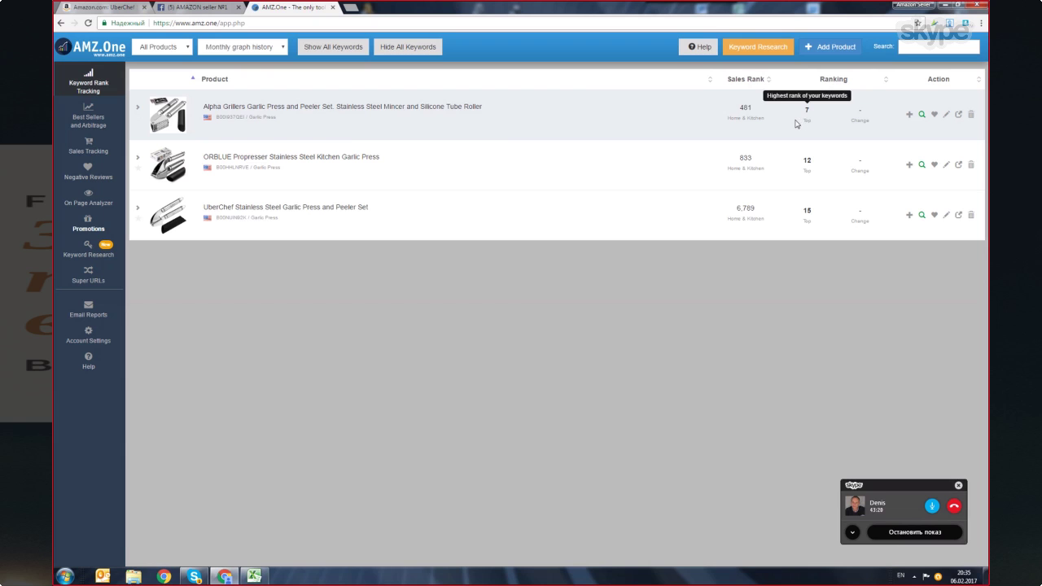
pyautogui.click(348, 115)
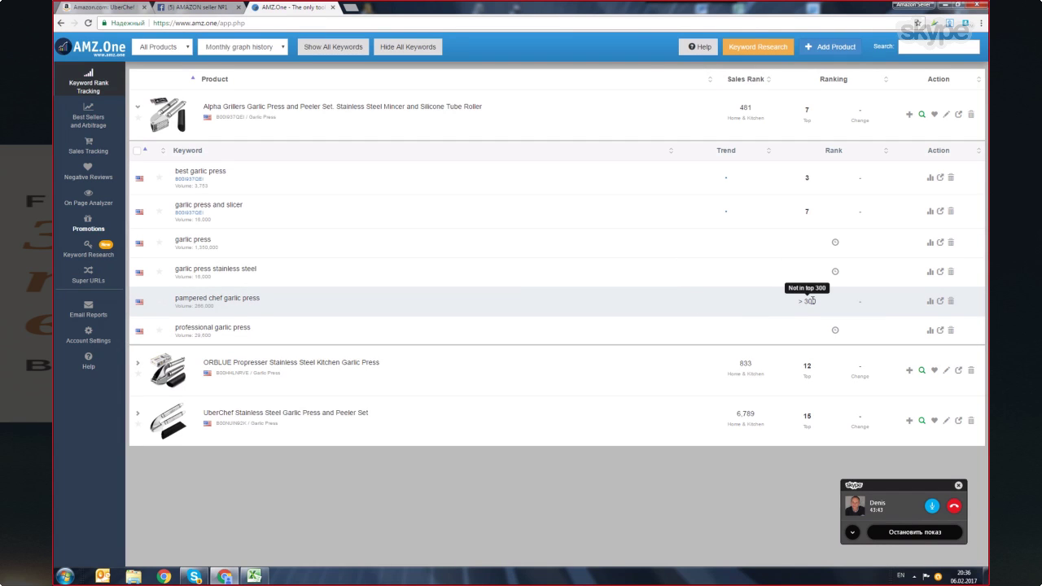
pyautogui.click(242, 117)
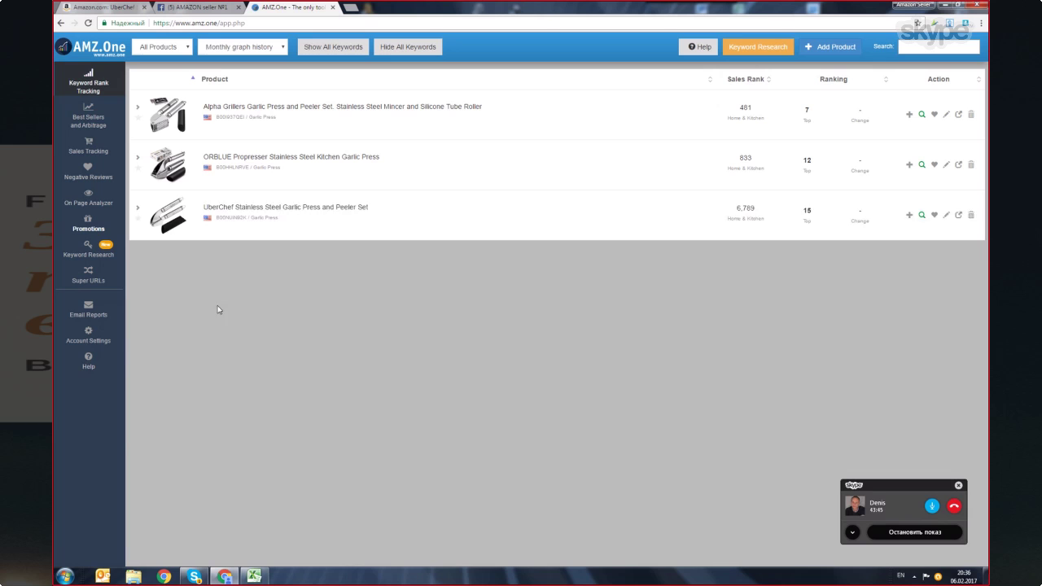
pyautogui.click(227, 227)
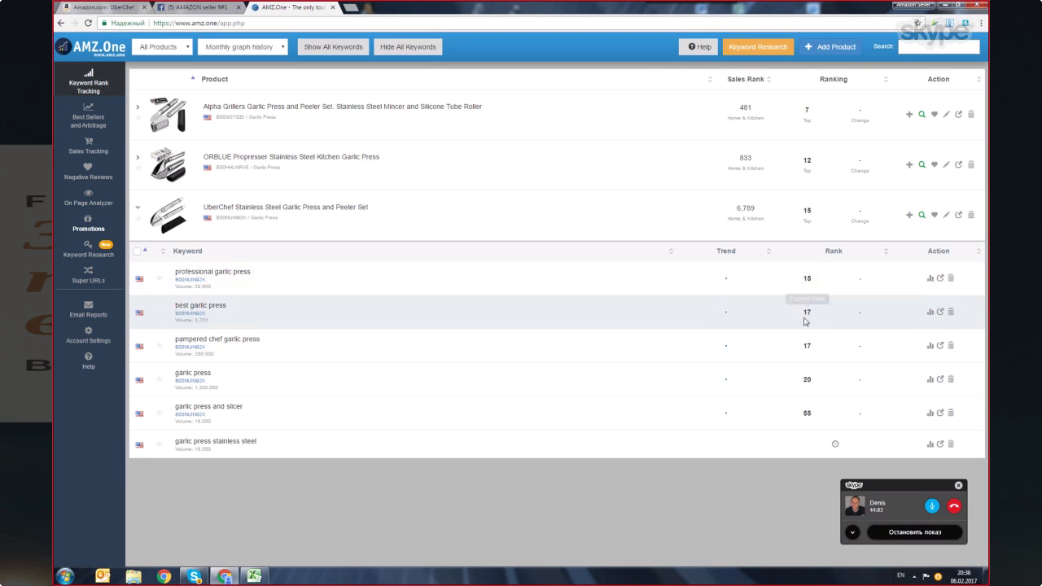
pyautogui.click(266, 218)
pyautogui.click(264, 174)
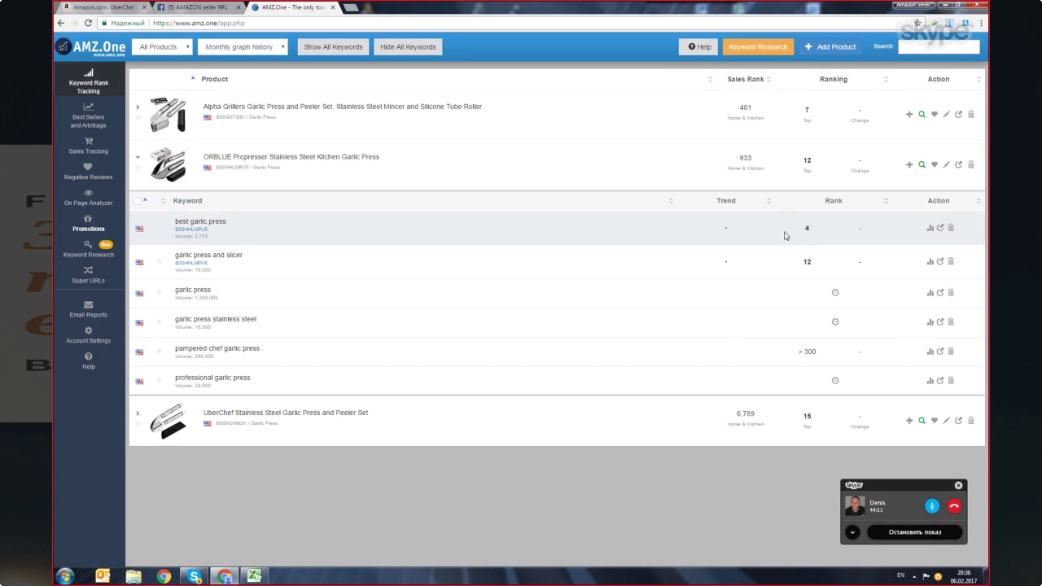
pyautogui.click(282, 165)
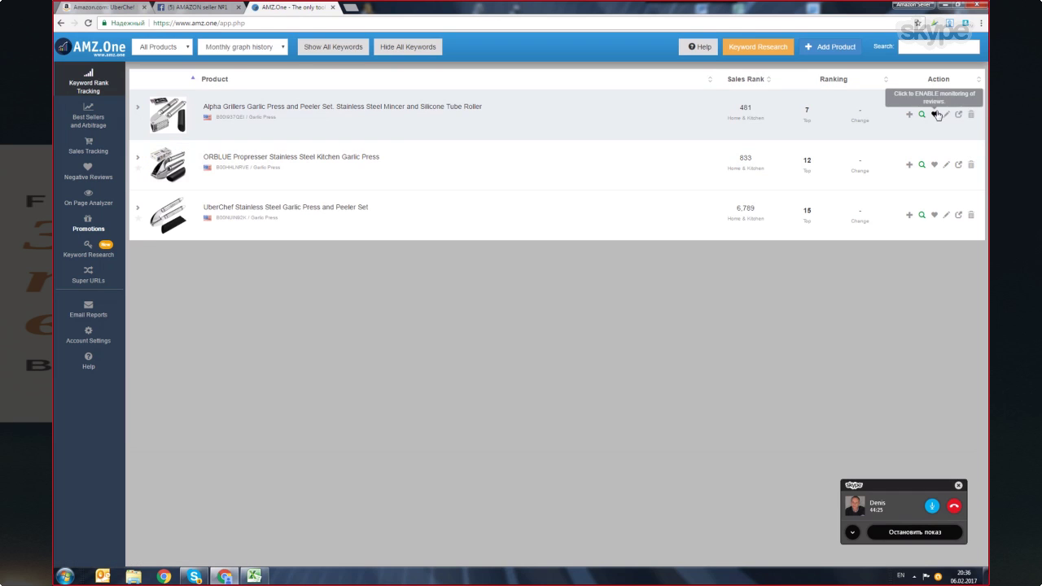
# - Enable review monitoring for the Alpha Grillers, ORBLUE and UberChef garlic presses and check for negative reviews
pyautogui.click(935, 114)
pyautogui.click(934, 165)
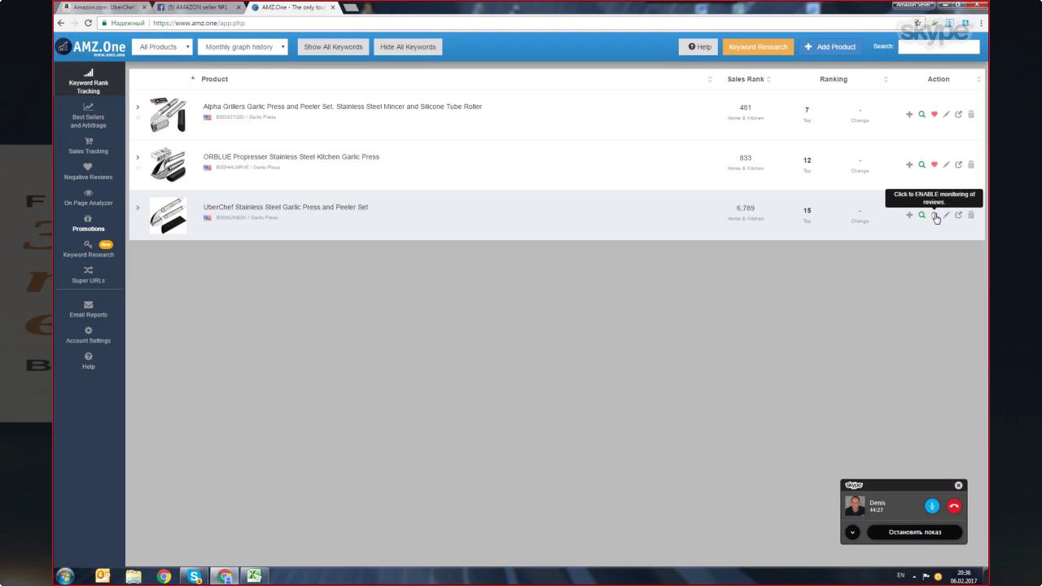
pyautogui.click(934, 215)
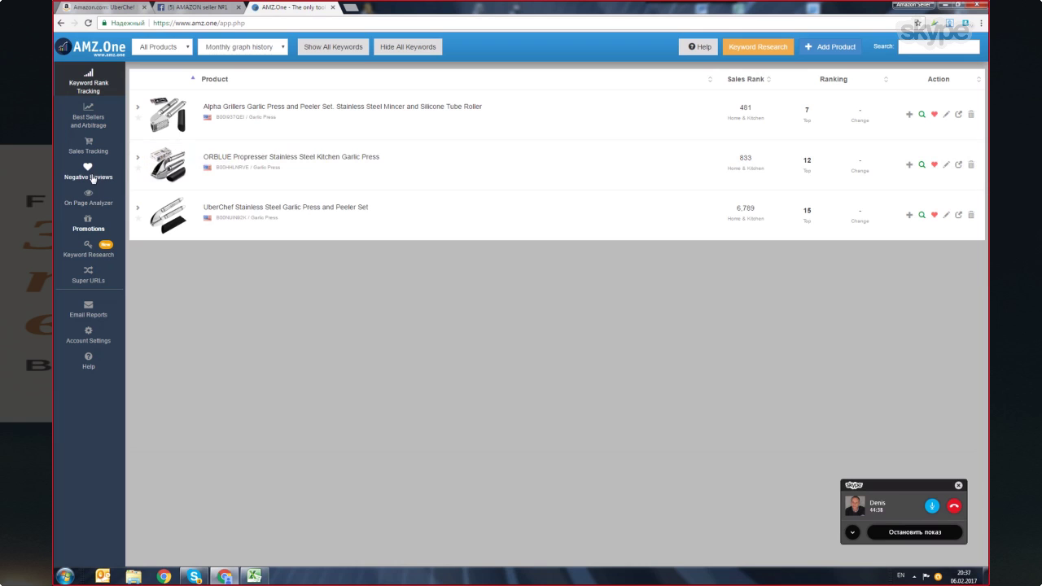
pyautogui.click(90, 178)
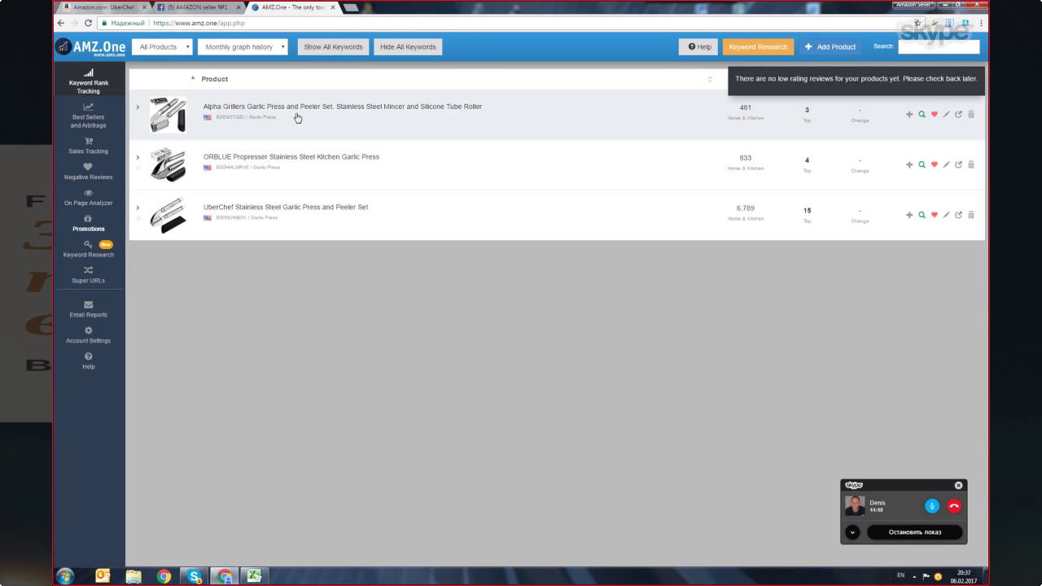
pyautogui.click(94, 179)
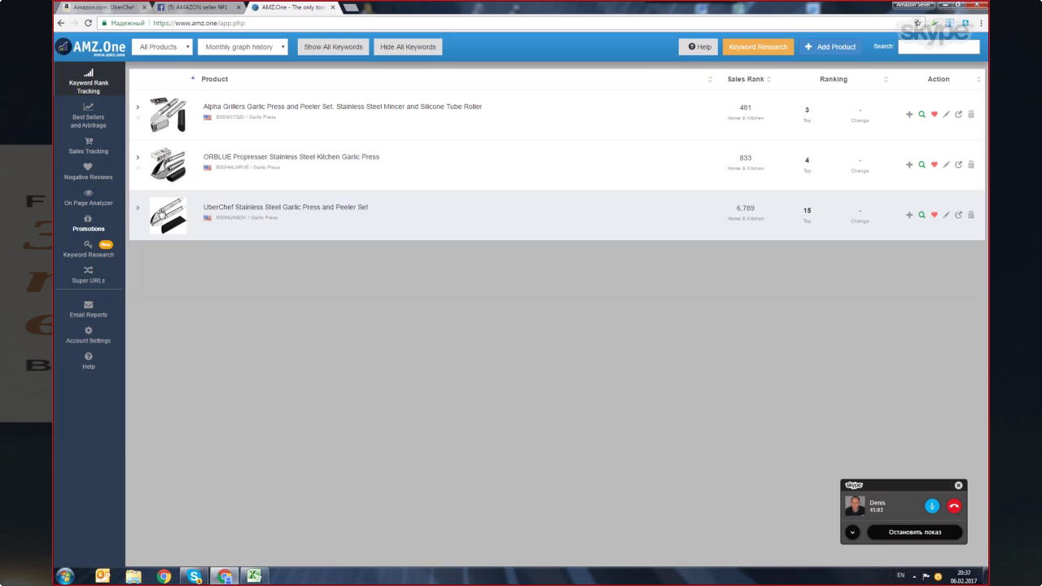
# - Add the tracked UberChef Stainless Steel Garlic Press and Peeler Set with its keywords to the On Page Analyzer
pyautogui.click(82, 203)
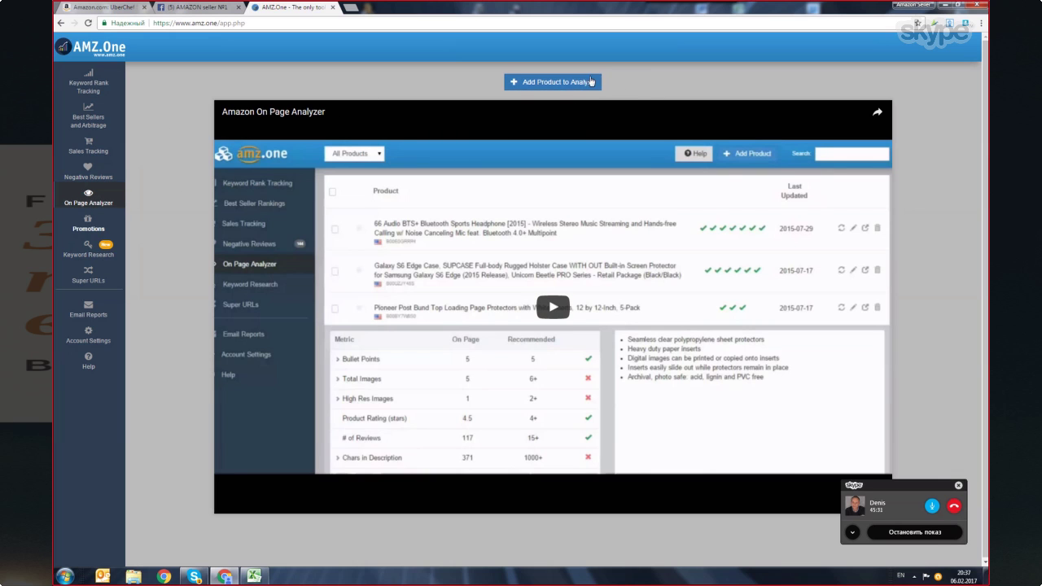
pyautogui.click(560, 85)
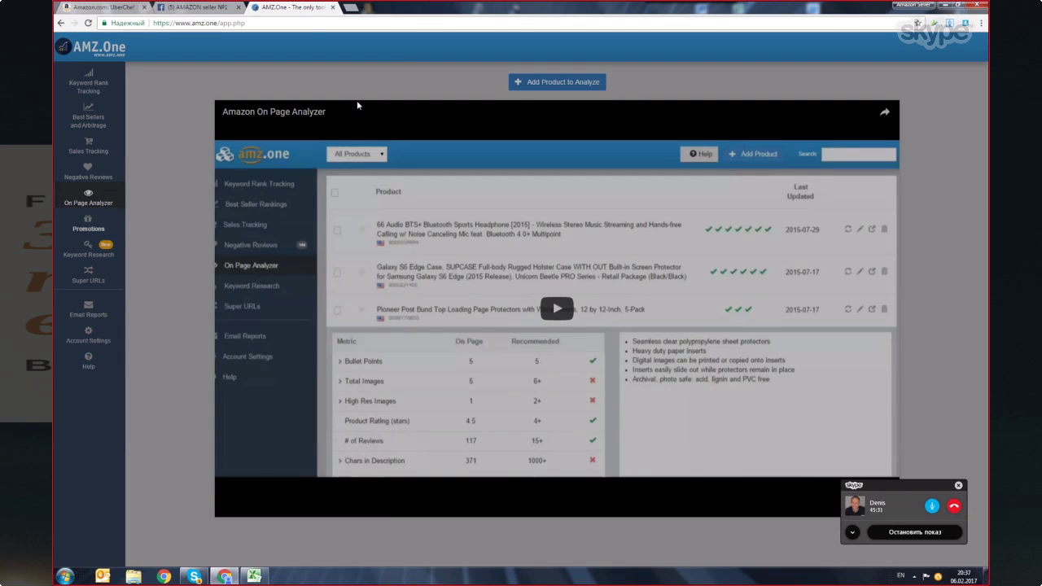
pyautogui.click(359, 140)
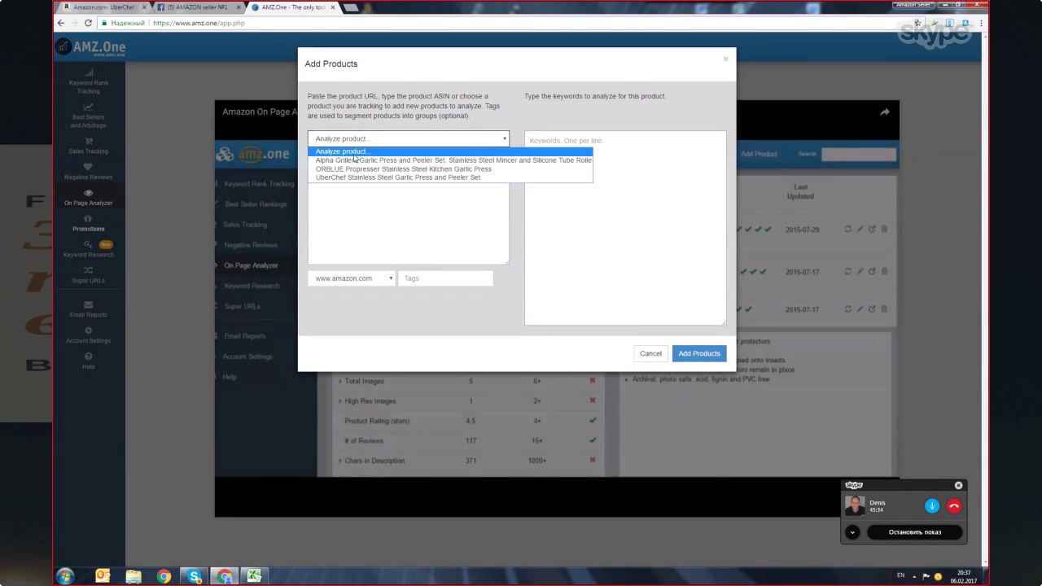
pyautogui.click(379, 177)
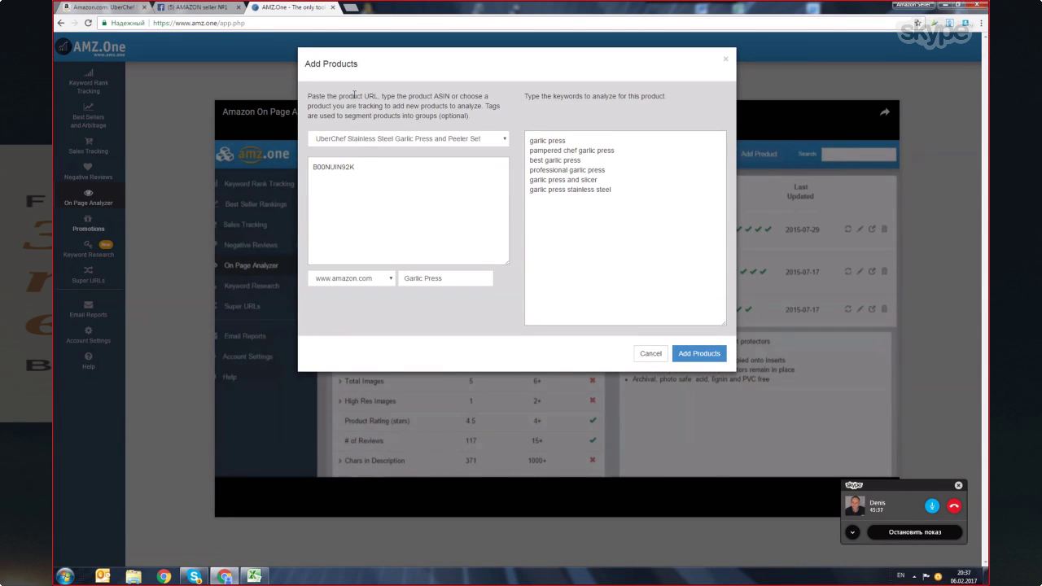
pyautogui.click(713, 354)
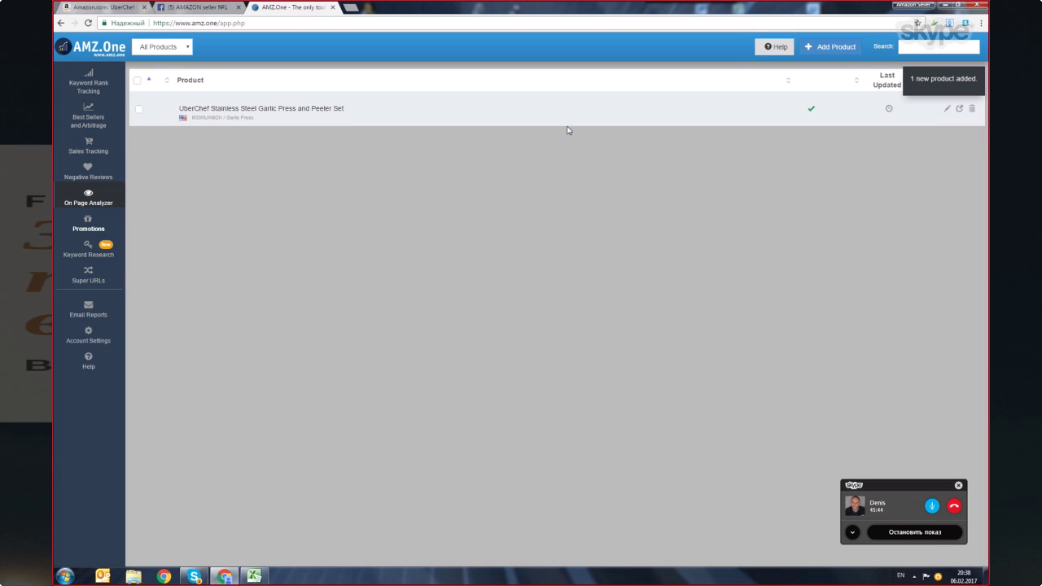
pyautogui.click(312, 111)
pyautogui.click(277, 111)
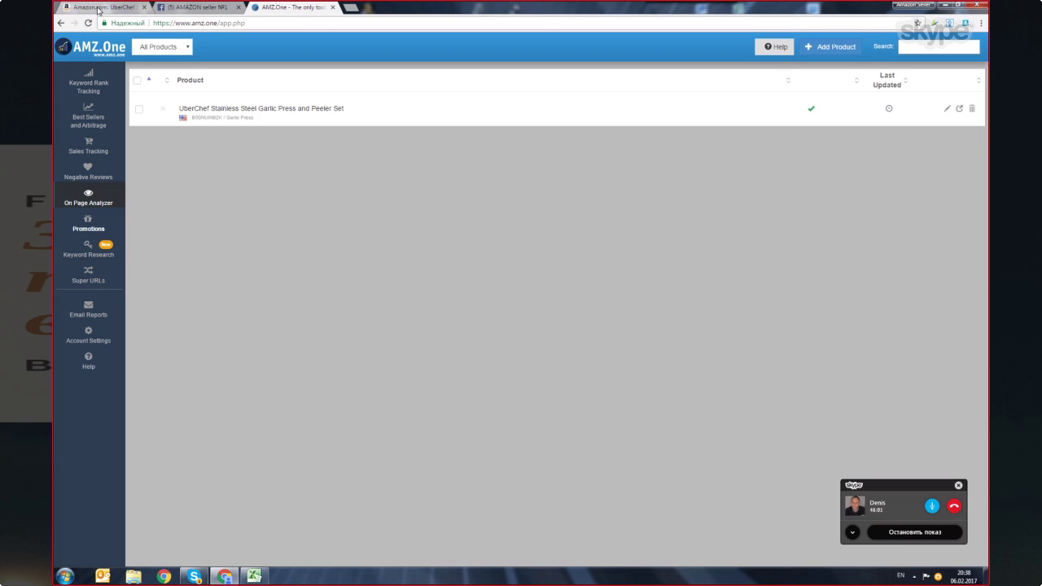
# - Switch to Amazon and search the Sports & Fitness department for "jump rope" from the home page
pyautogui.click(98, 8)
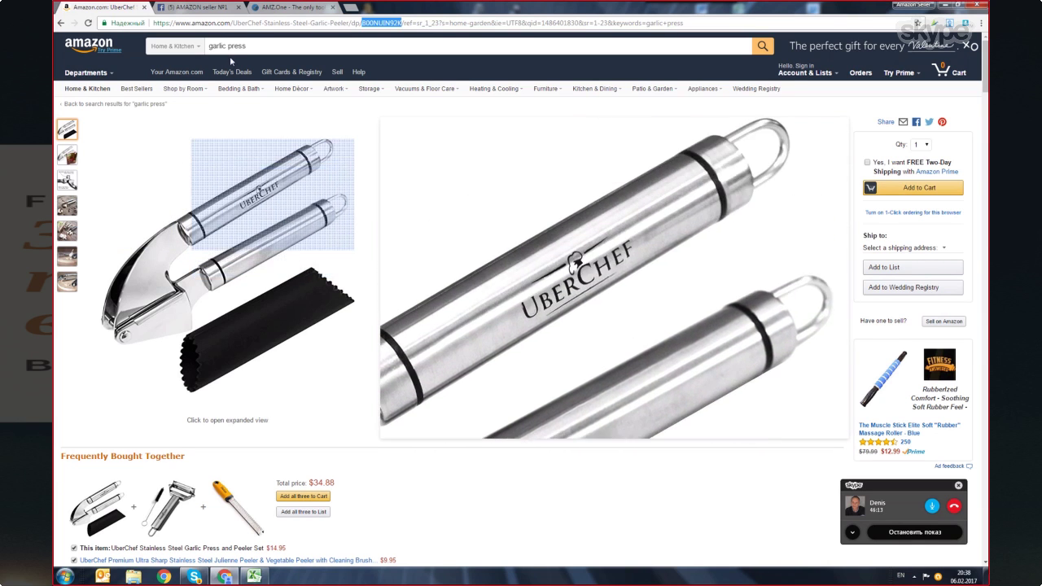
pyautogui.click(183, 54)
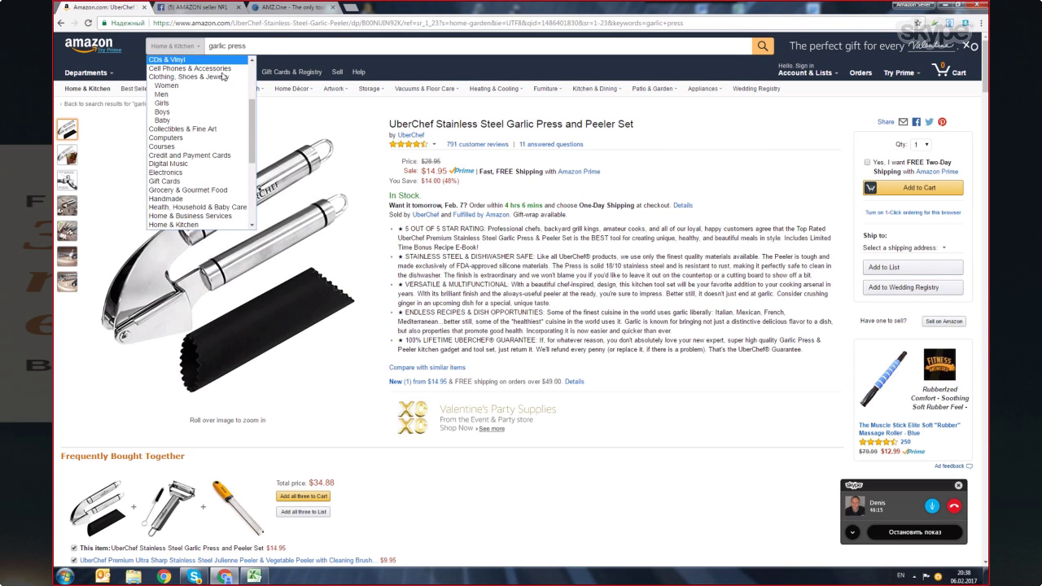
pyautogui.click(89, 46)
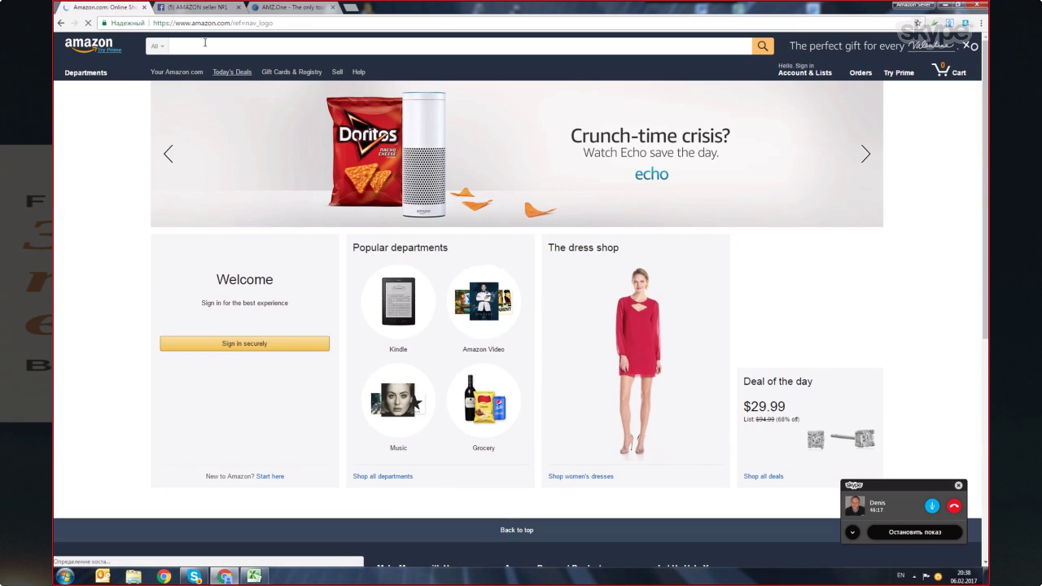
pyautogui.click(203, 46)
pyautogui.write('ga')
pyautogui.press('BackSpace')
pyautogui.press('BackSpace')
pyautogui.write('ju')
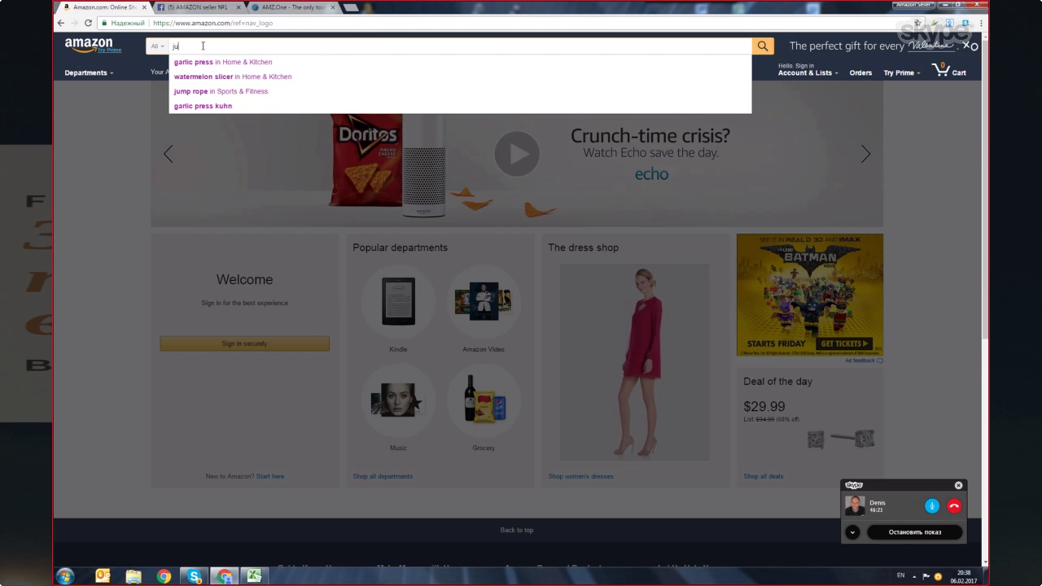
pyautogui.press('Down')
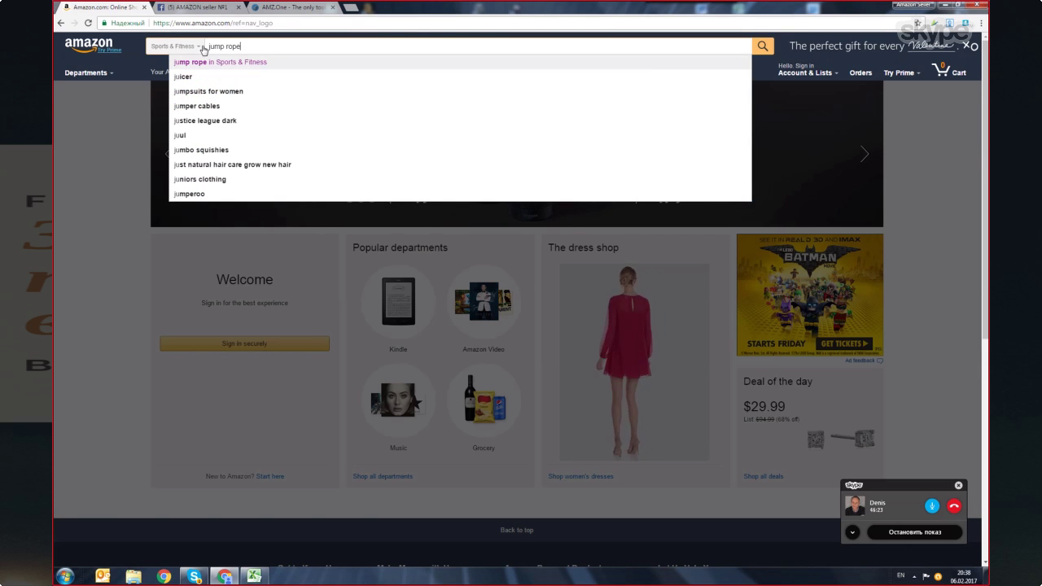
pyautogui.press('Return')
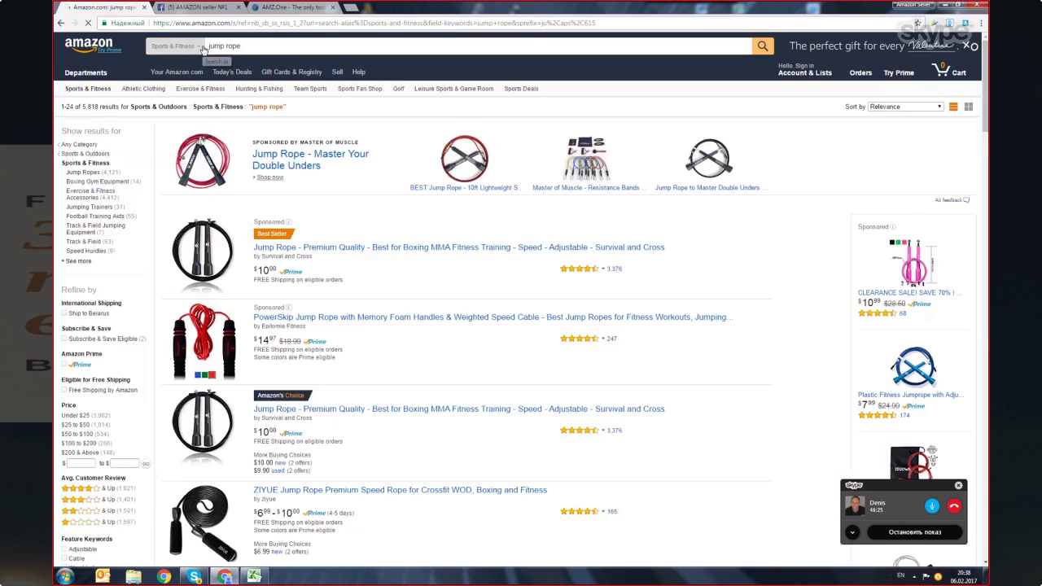
# - Open the NoLimits Quality Adjustable Jump Rope listing from the third page of the jump rope results
pyautogui.scroll(-10, 615, 256)
pyautogui.scroll(-20, 614, 256)
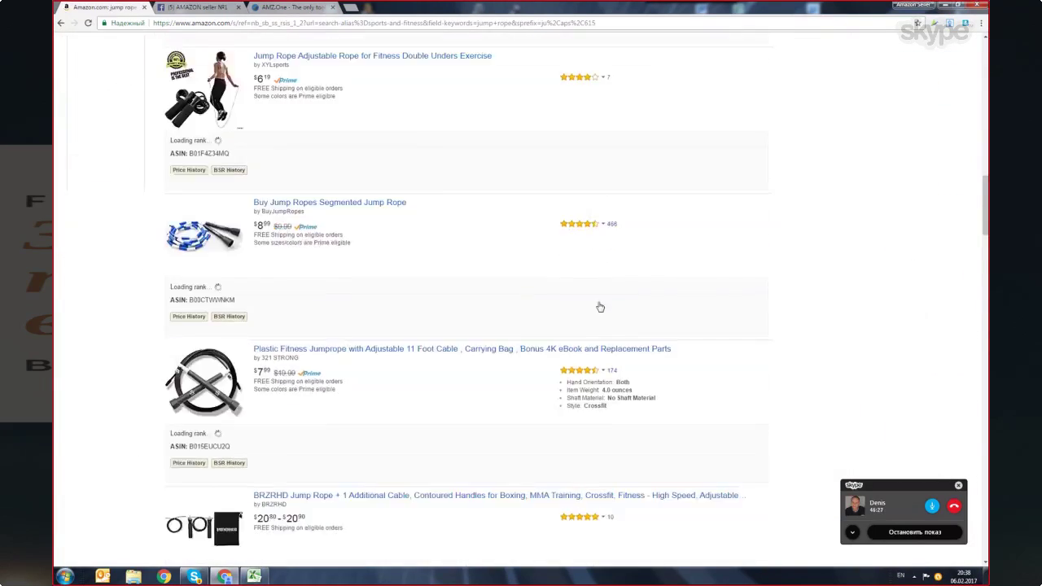
pyautogui.scroll(-10, 535, 381)
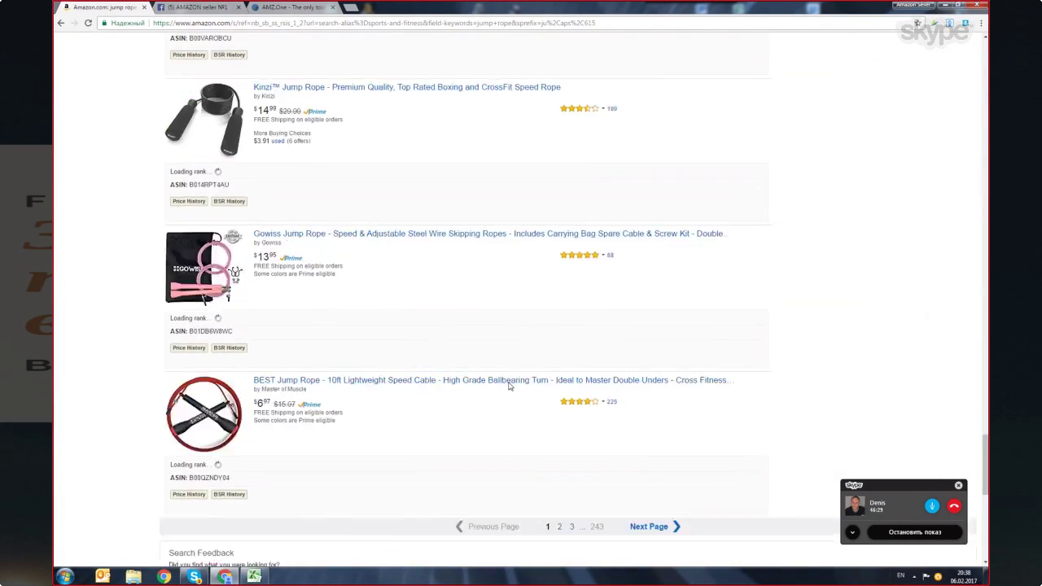
pyautogui.scroll(3, 574, 193)
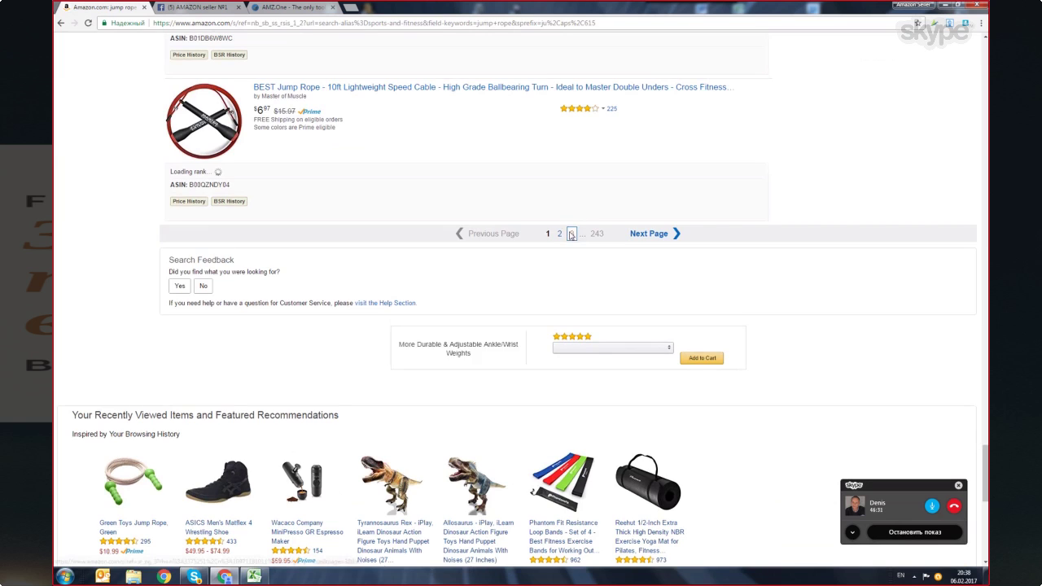
pyautogui.click(572, 232)
pyautogui.scroll(-3, 719, 318)
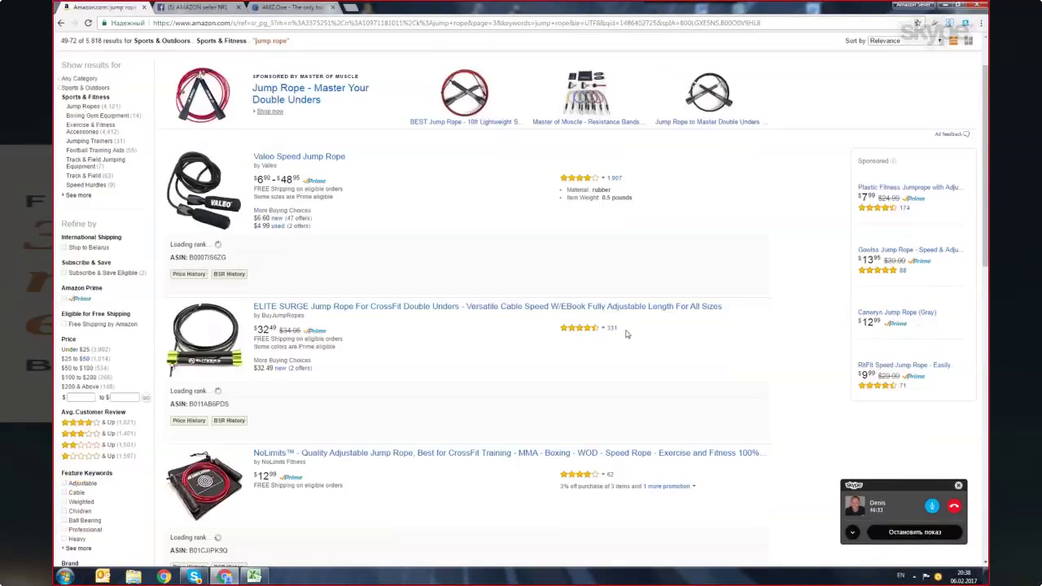
pyautogui.click(201, 259)
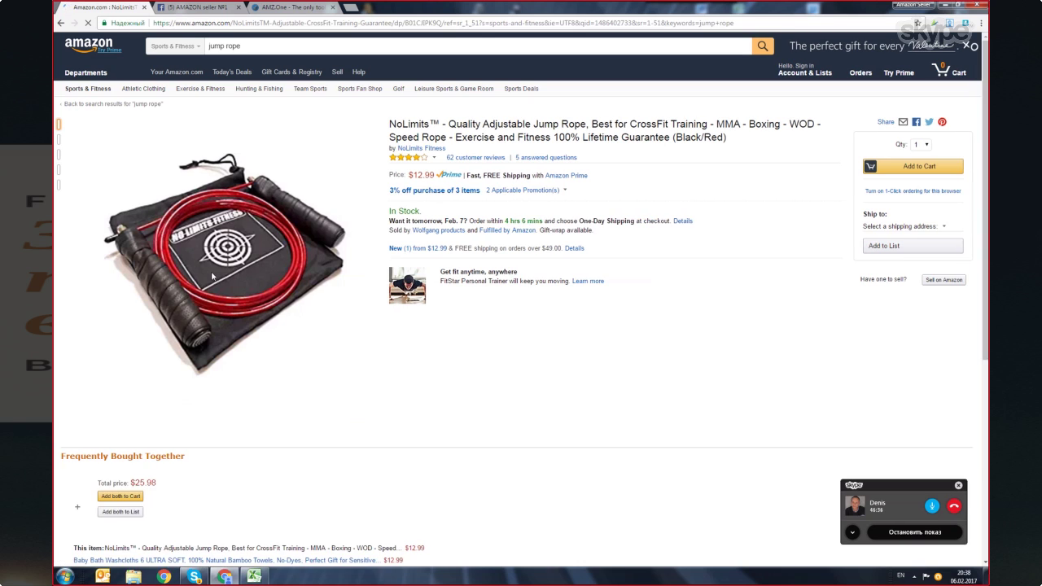
# - Examine the NoLimits jump rope listing's full URL and highlight its qid parameter
pyautogui.doubleClick(161, 23)
pyautogui.tripleClick(230, 23)
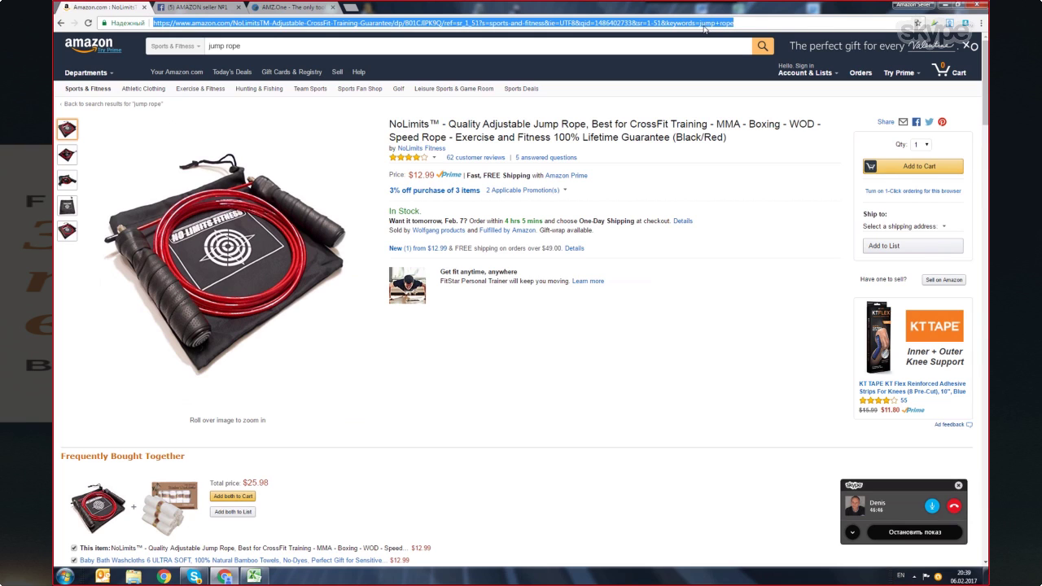
pyautogui.moveTo(146, 166)
pyautogui.click(581, 23)
pyautogui.moveTo(581, 23); pyautogui.dragTo(634, 23)
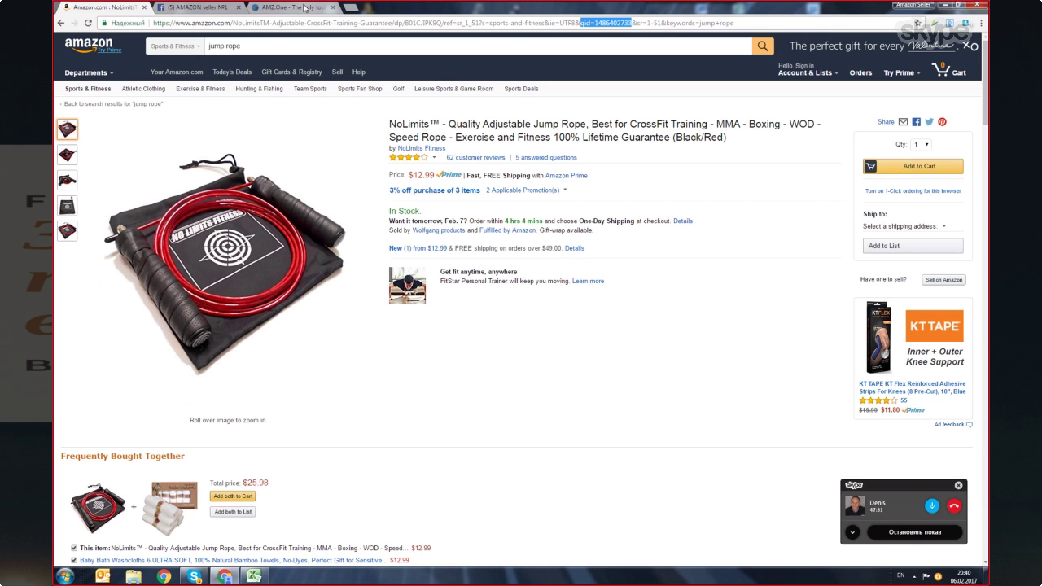
# - Switch to AMZ.One and start a new Super URL for the UberChef Stainless Steel Garlic Press and Peeler Set with the slug "garlic-press"
pyautogui.click(305, 7)
pyautogui.click(131, 7)
pyautogui.click(256, 8)
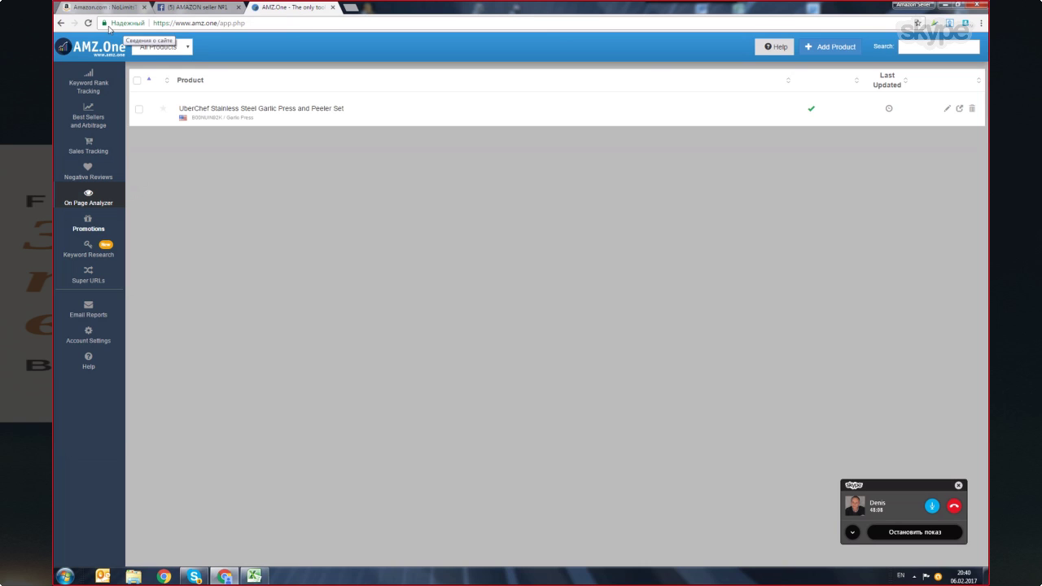
pyautogui.click(90, 278)
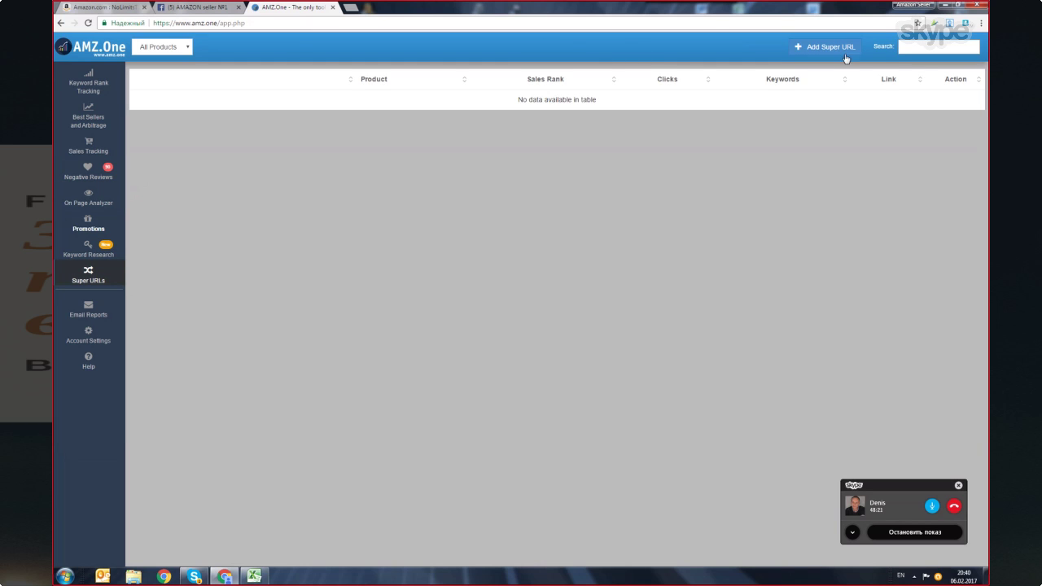
pyautogui.click(830, 49)
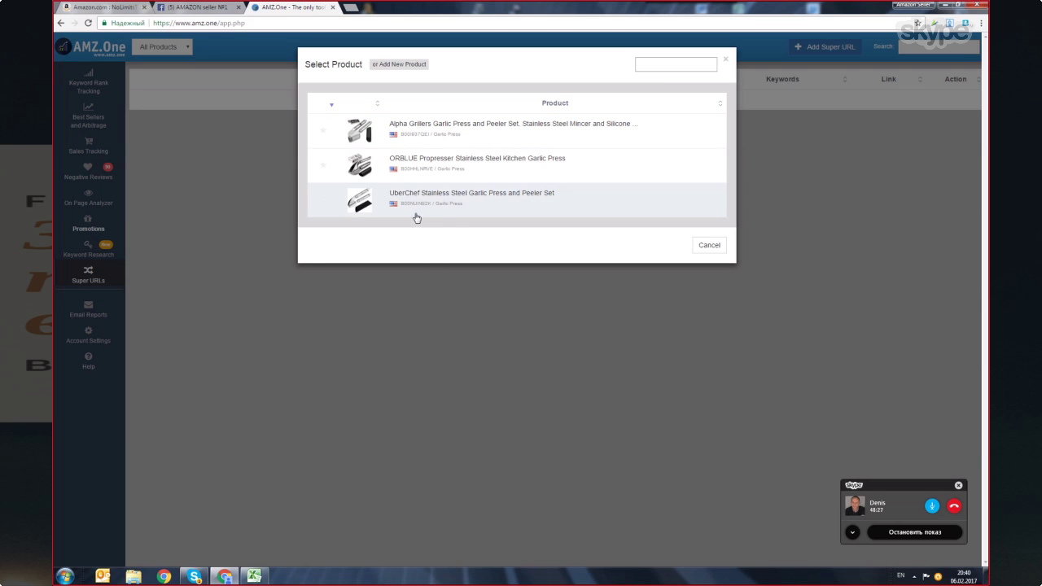
pyautogui.click(465, 203)
pyautogui.click(409, 154)
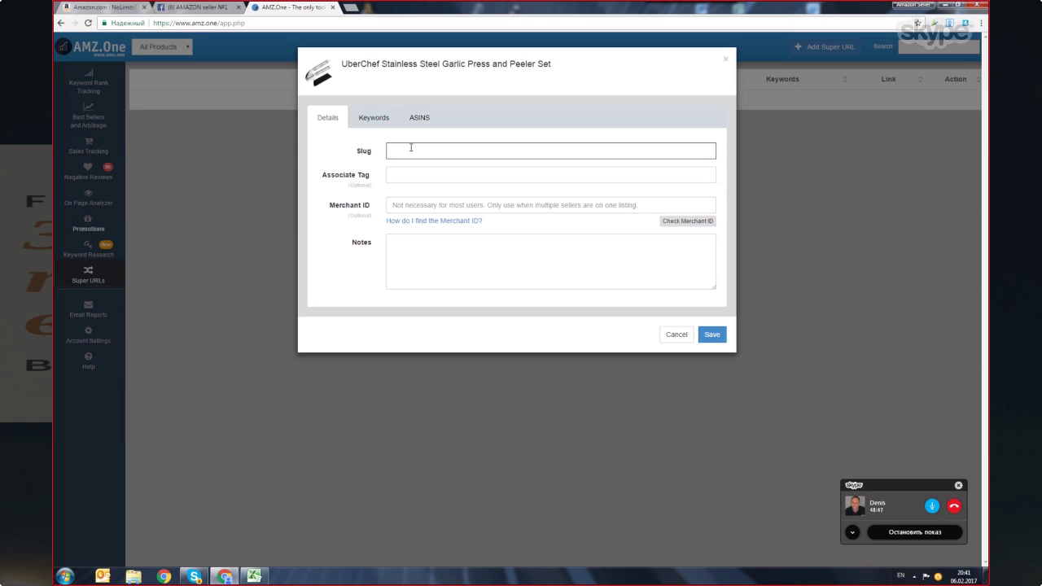
pyautogui.write('garlic-press')
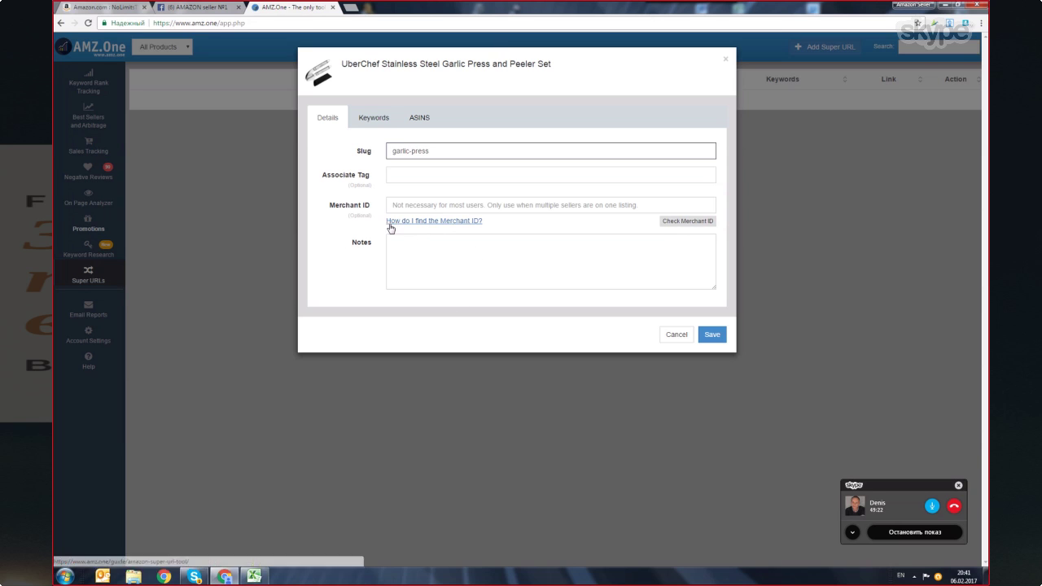
# - Target only the keyword "garlic press" and save the Super URL
pyautogui.click(365, 118)
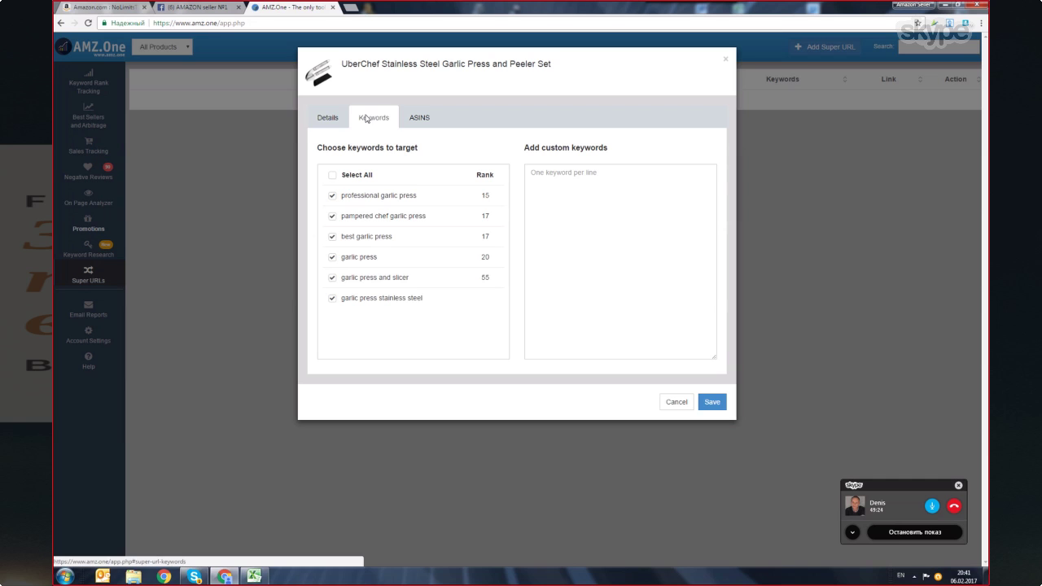
pyautogui.click(332, 175)
pyautogui.click(332, 259)
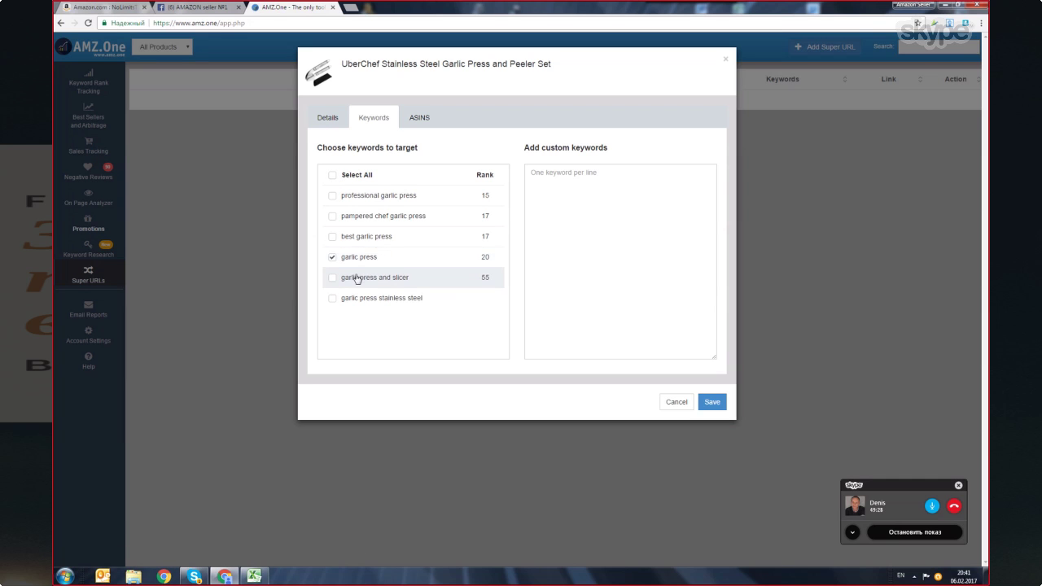
pyautogui.click(713, 402)
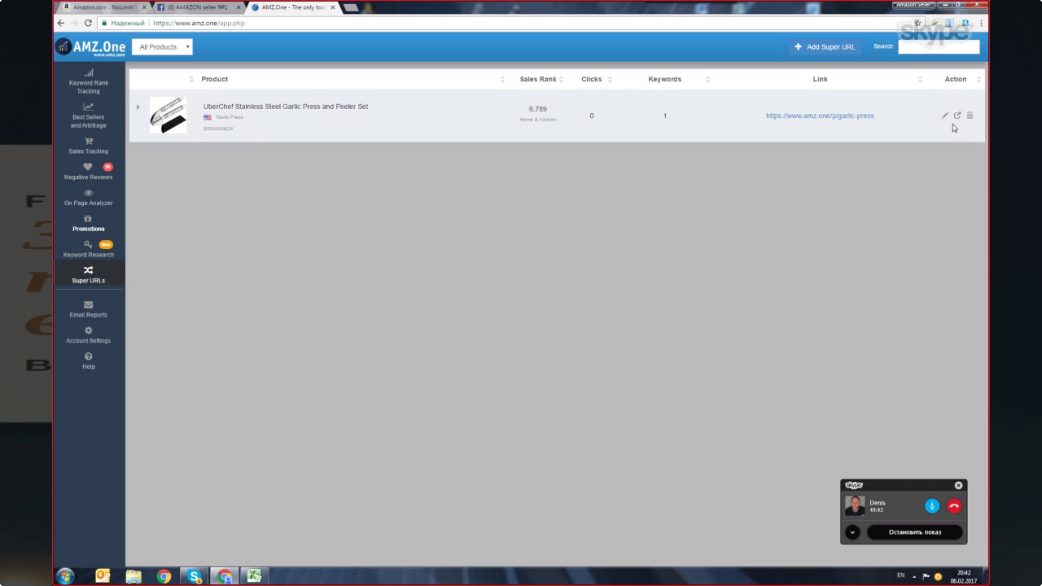
# - Open the UberChef press's new Super URL and inspect the parameters and keywords in the resulting Amazon address
pyautogui.click(866, 119)
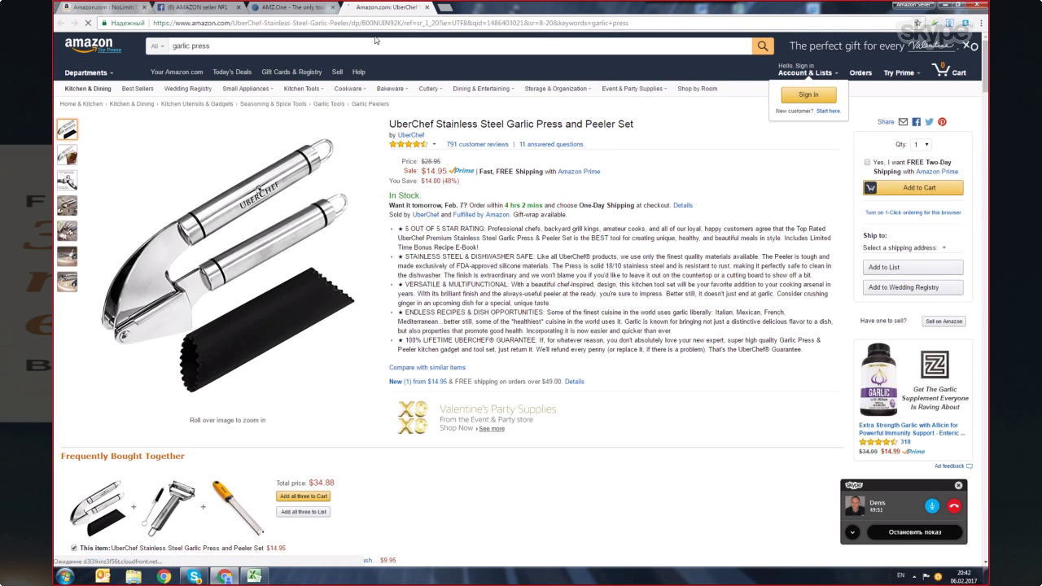
pyautogui.moveTo(363, 23); pyautogui.dragTo(395, 23)
pyautogui.moveTo(591, 24); pyautogui.dragTo(633, 28)
pyautogui.click(660, 23)
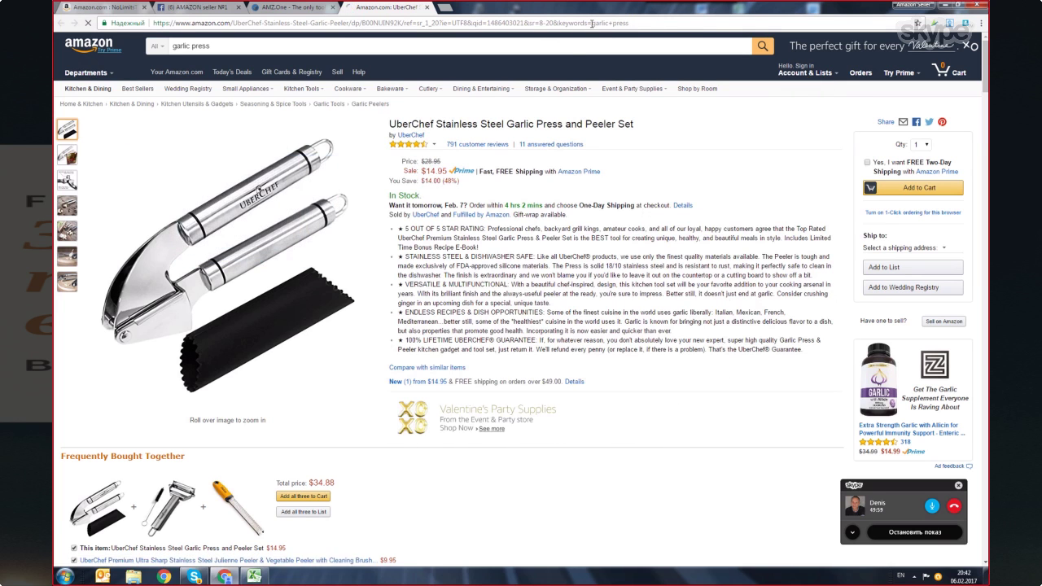
# - View the product photos on the UberChef garlic press's Amazon listing one after another
pyautogui.scroll(-1, 379, 267)
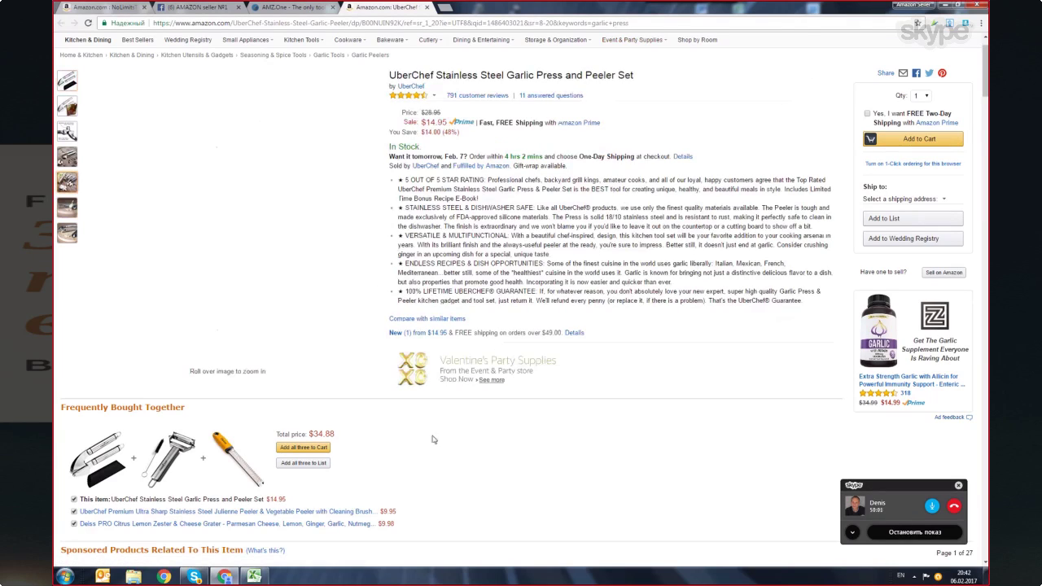
pyautogui.moveTo(66, 209)
pyautogui.moveTo(67, 235)
pyautogui.moveTo(59, 183)
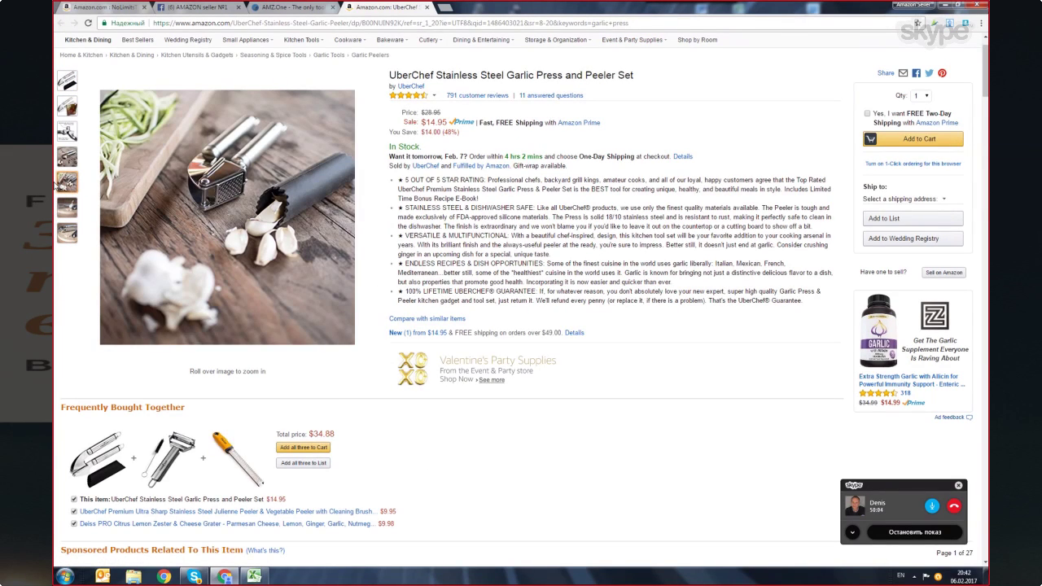
pyautogui.scroll(1, 58, 183)
pyautogui.moveTo(61, 156)
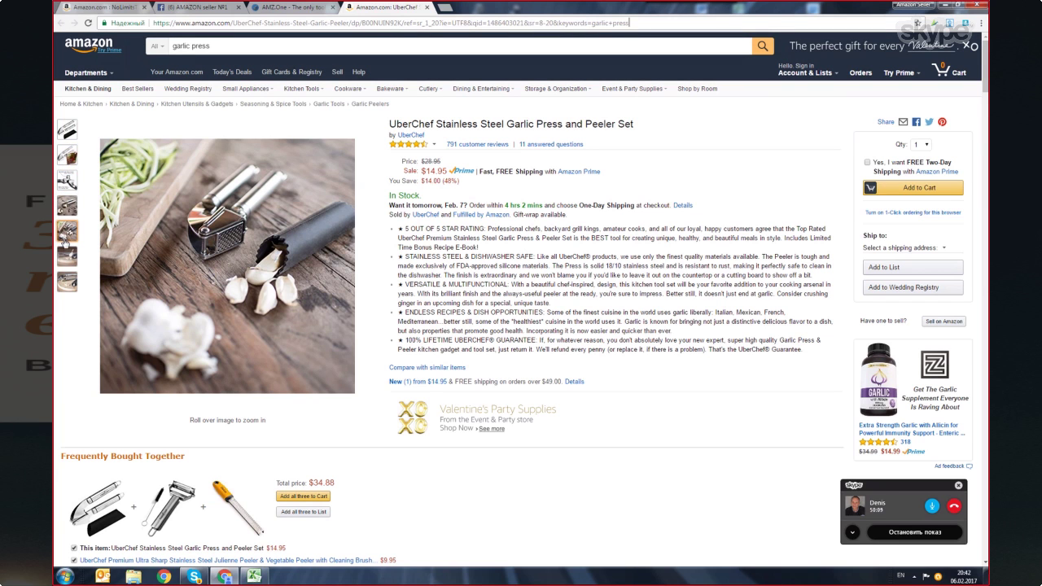
pyautogui.moveTo(68, 265)
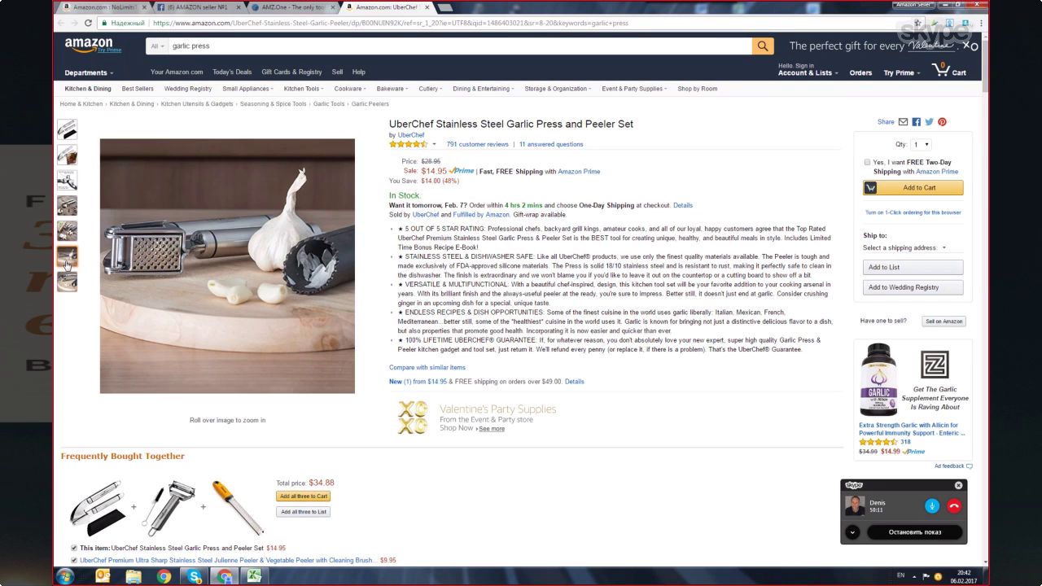
pyautogui.moveTo(64, 283)
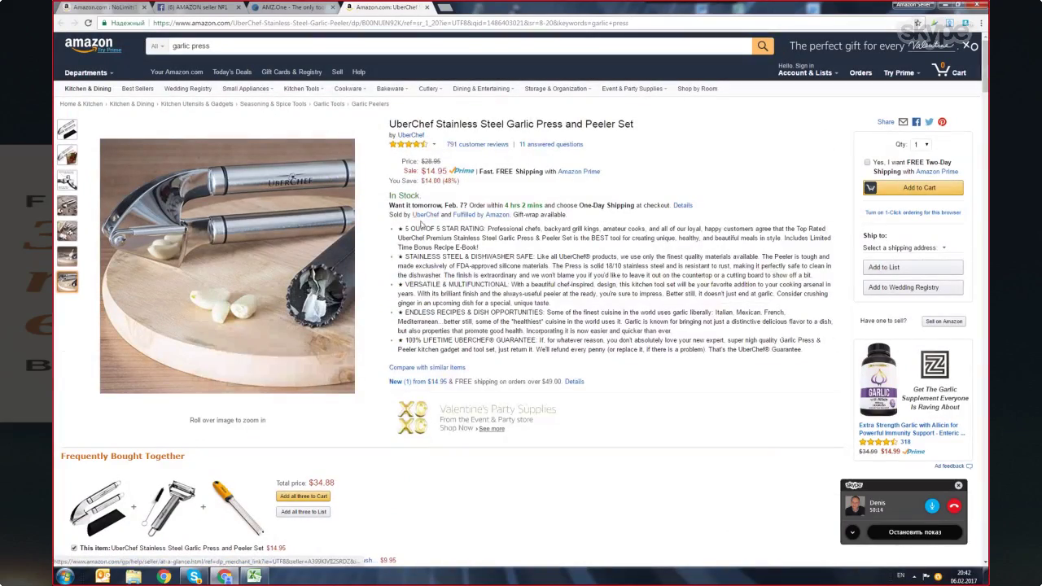
# - Examine the From the Manufacturer content further down the UberChef listing, including its description, images and product comparison
pyautogui.scroll(-2, 443, 320)
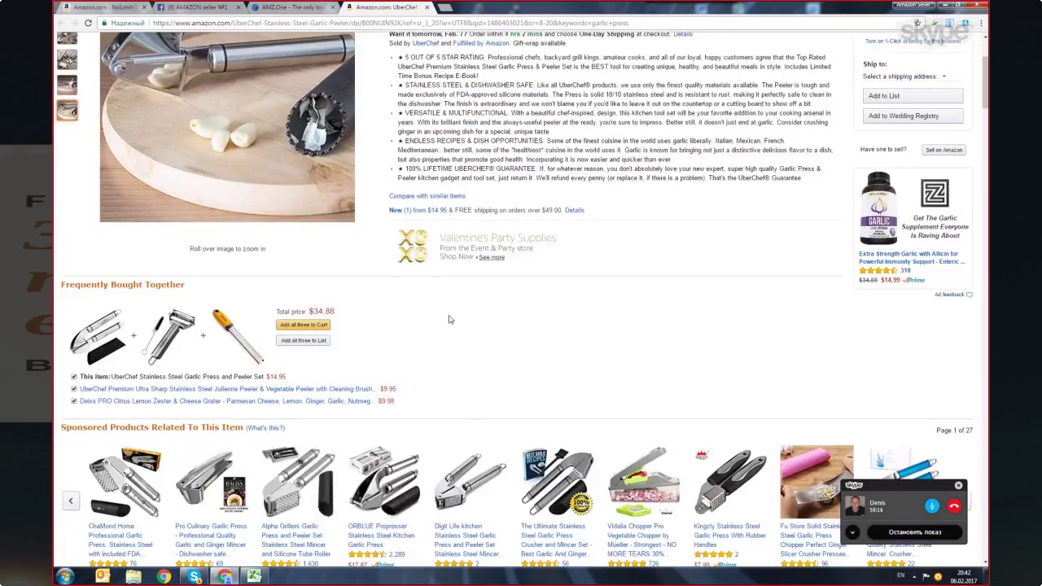
pyautogui.scroll(-8, 431, 320)
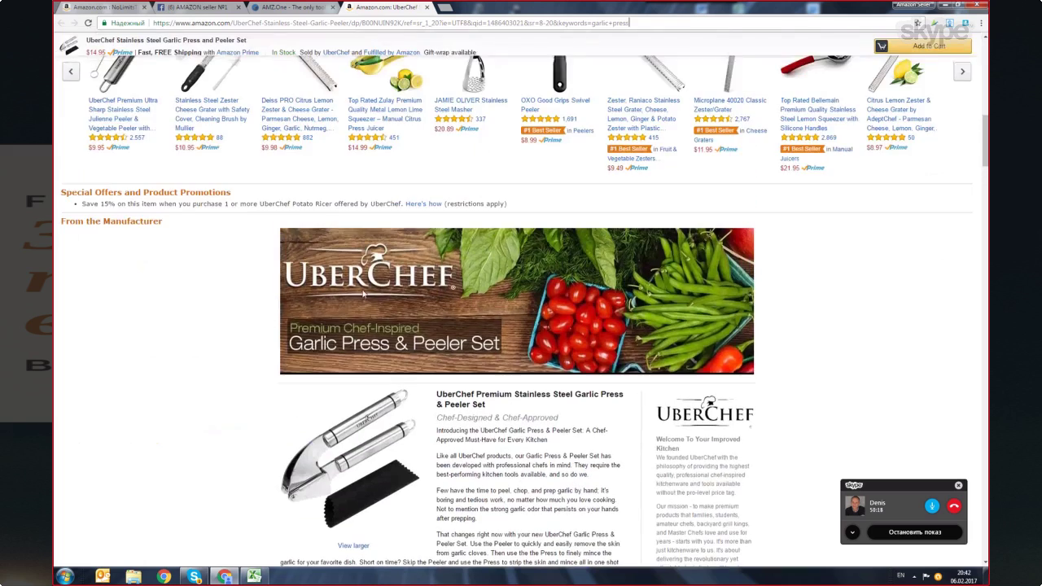
pyautogui.scroll(-2, 489, 113)
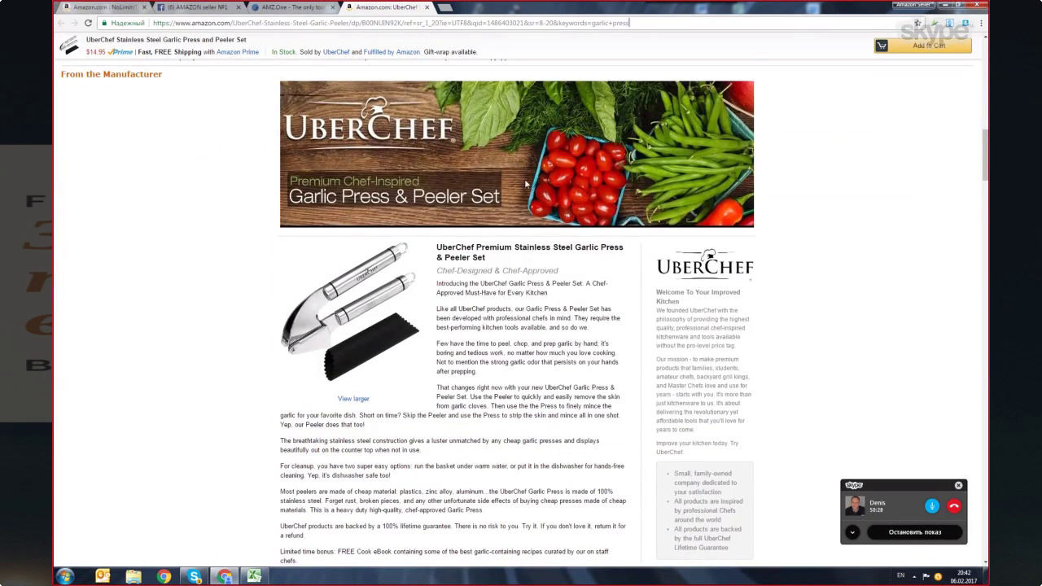
pyautogui.scroll(-7, 526, 184)
pyautogui.scroll(-5, 453, 221)
pyautogui.scroll(4, 571, 327)
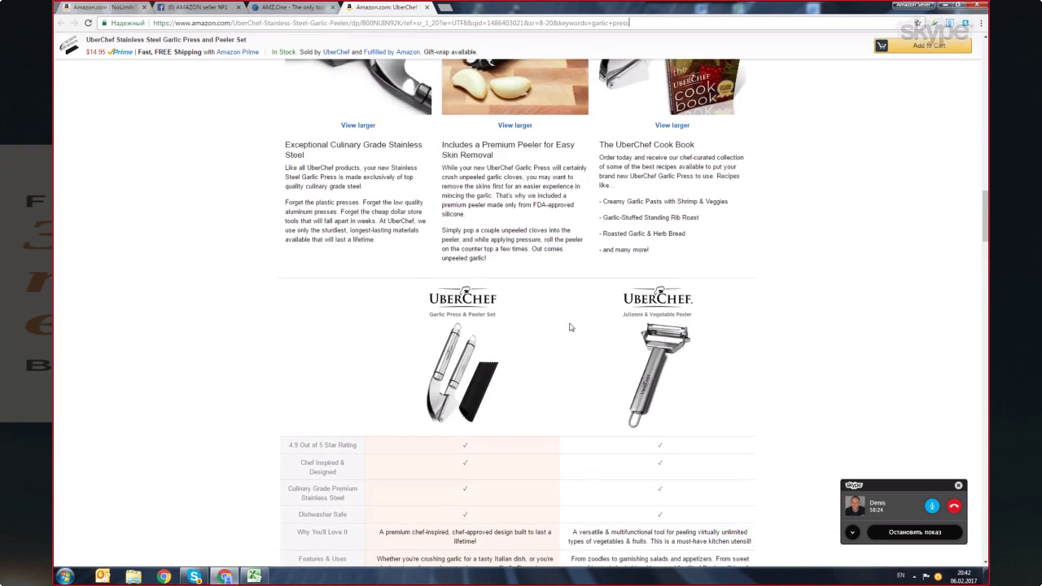
pyautogui.scroll(6, 575, 340)
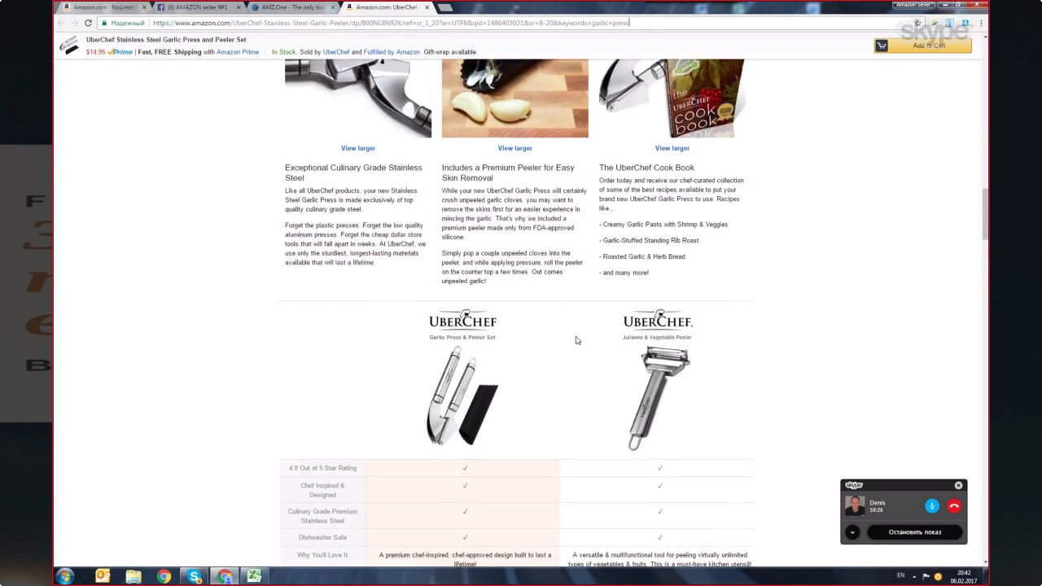
pyautogui.scroll(-1, 502, 348)
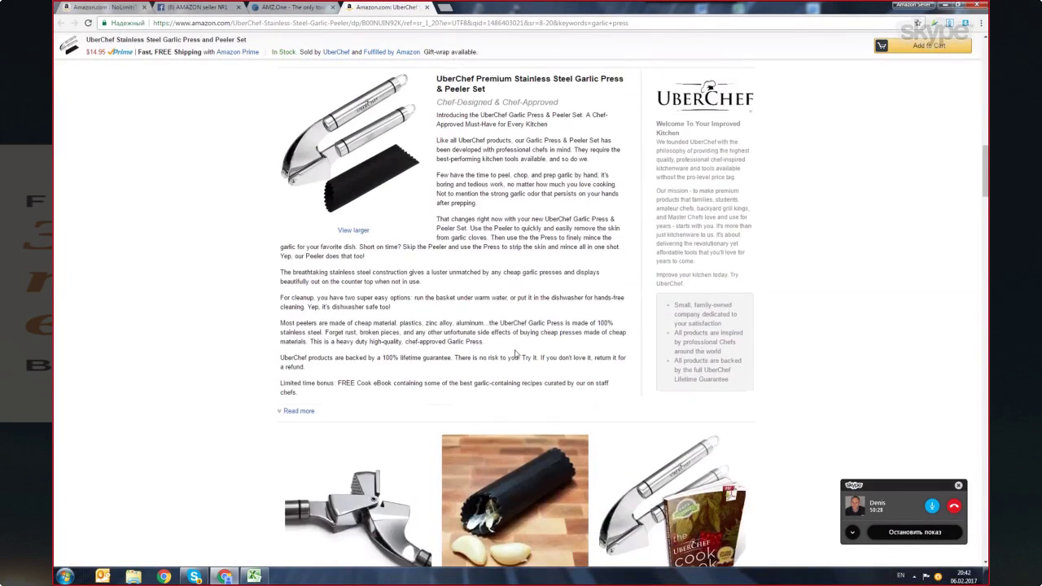
pyautogui.scroll(5, 502, 348)
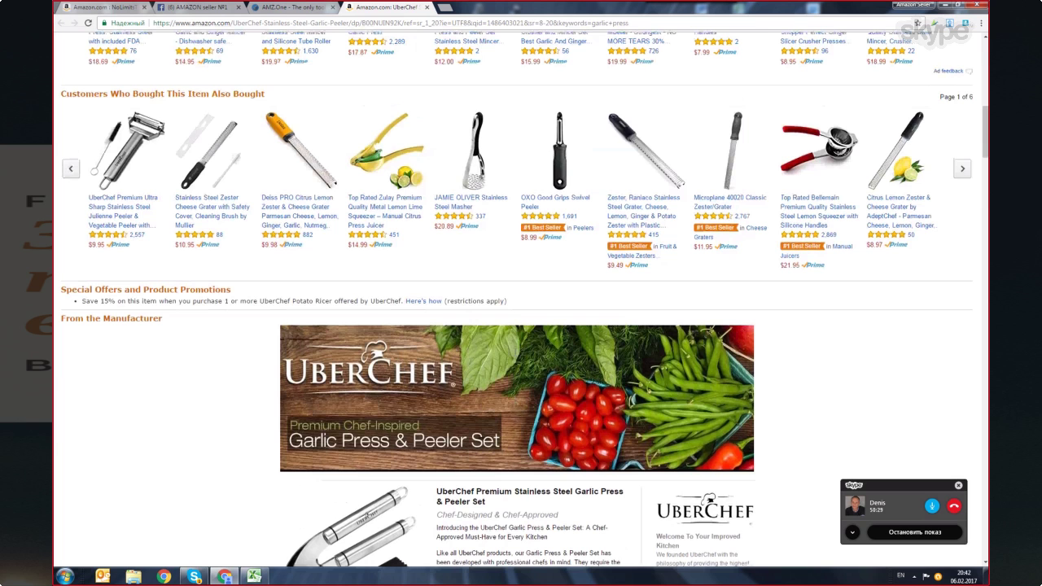
pyautogui.scroll(15, 520, 326)
# - Return to AMZ.One's keyword rank tracking and review the tracked keywords of the UberChef and ORBLUE garlic presses
pyautogui.click(293, 7)
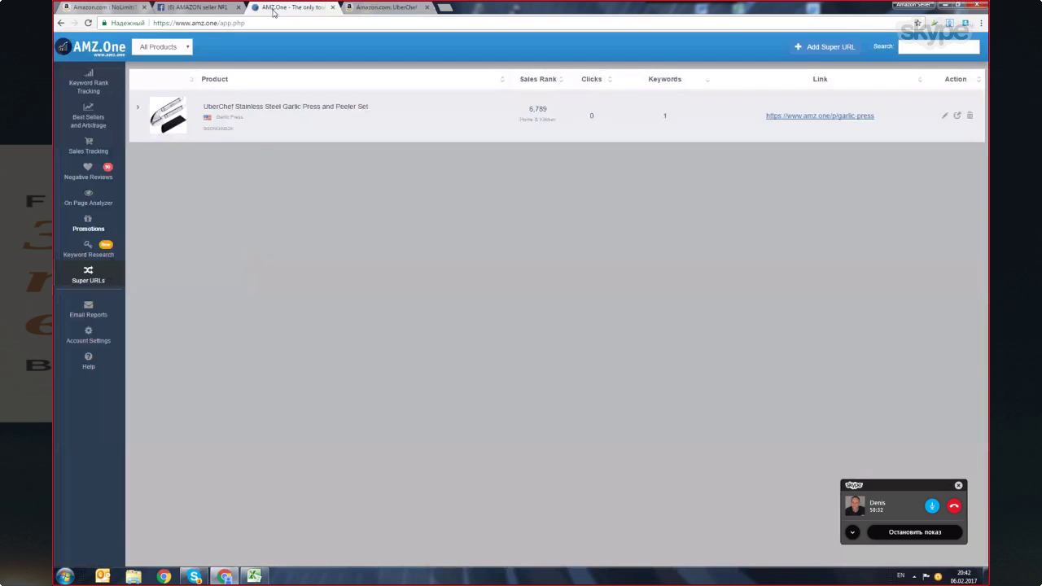
pyautogui.click(88, 86)
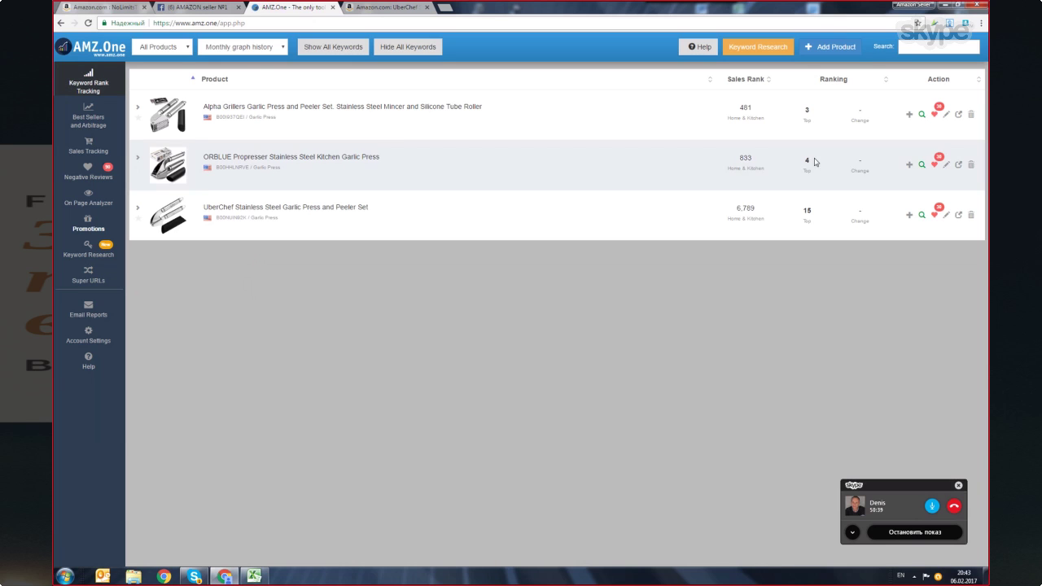
pyautogui.click(504, 215)
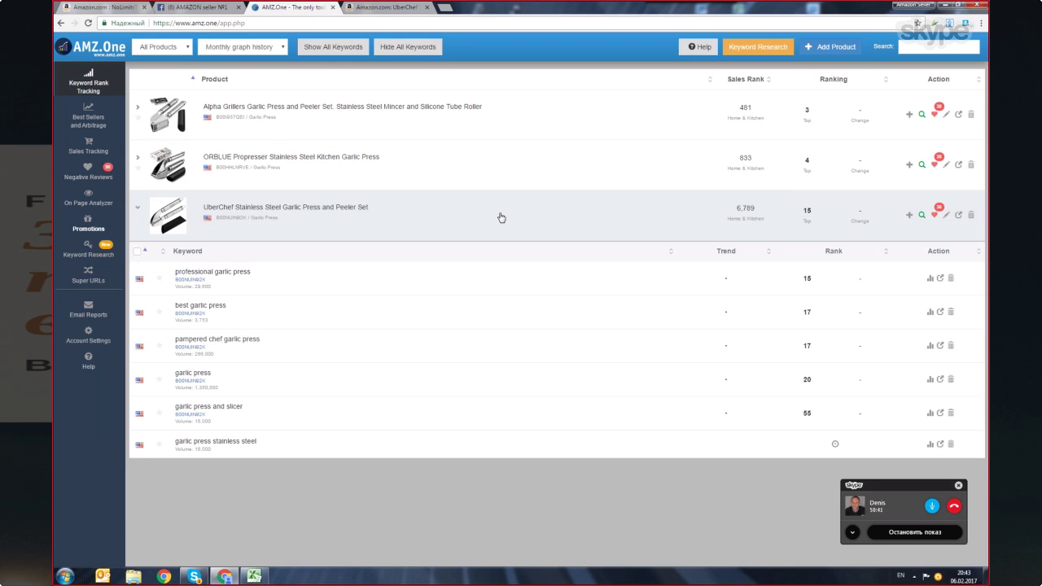
pyautogui.click(415, 215)
pyautogui.click(354, 177)
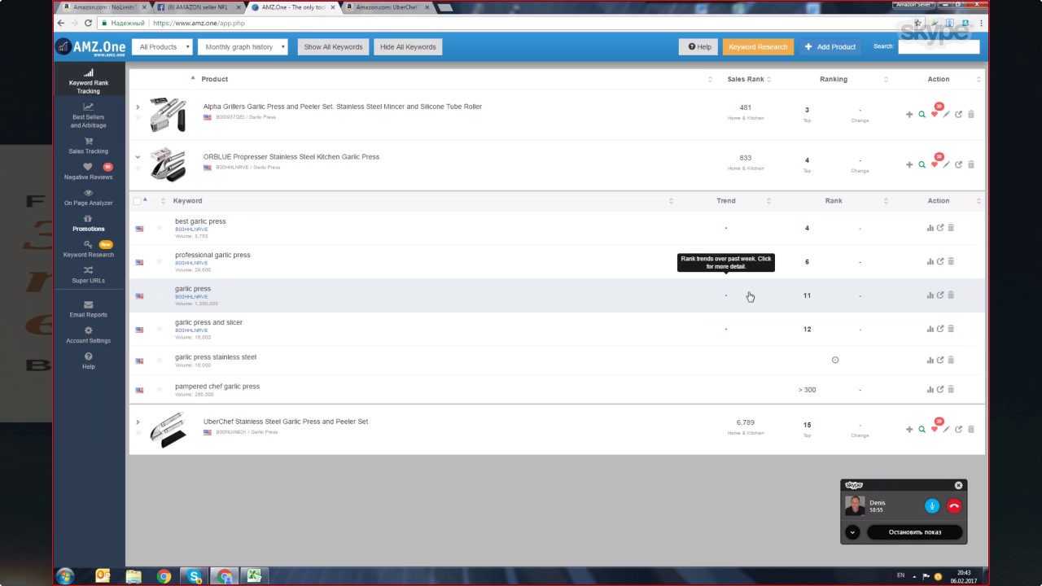
# - View the ORBLUE press's rank history graph for "garlic press" and briefly the one for "professional garlic press", closing both
pyautogui.click(757, 299)
pyautogui.moveTo(564, 470)
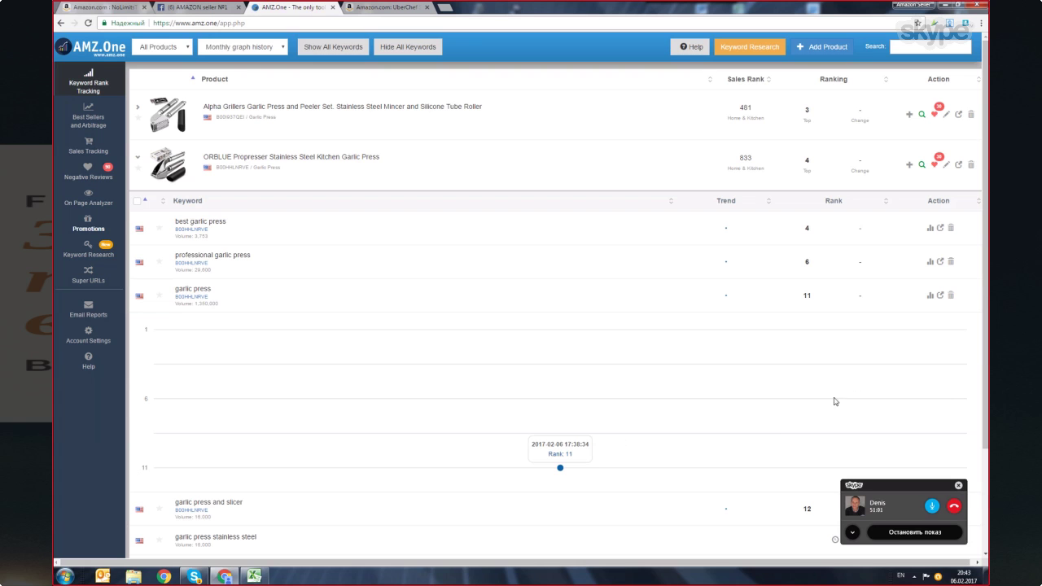
pyautogui.click(749, 295)
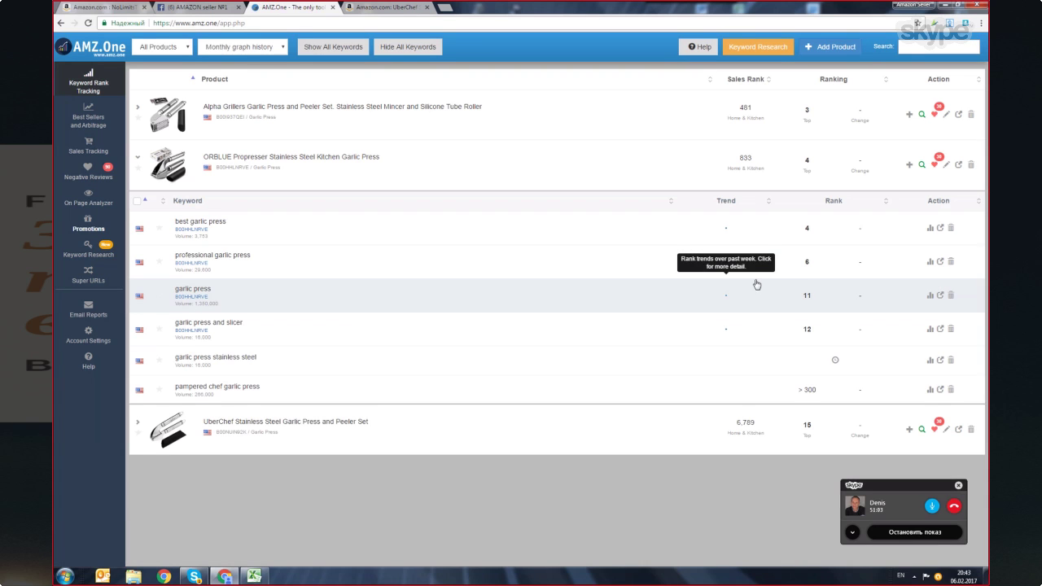
pyautogui.click(740, 260)
pyautogui.click(737, 261)
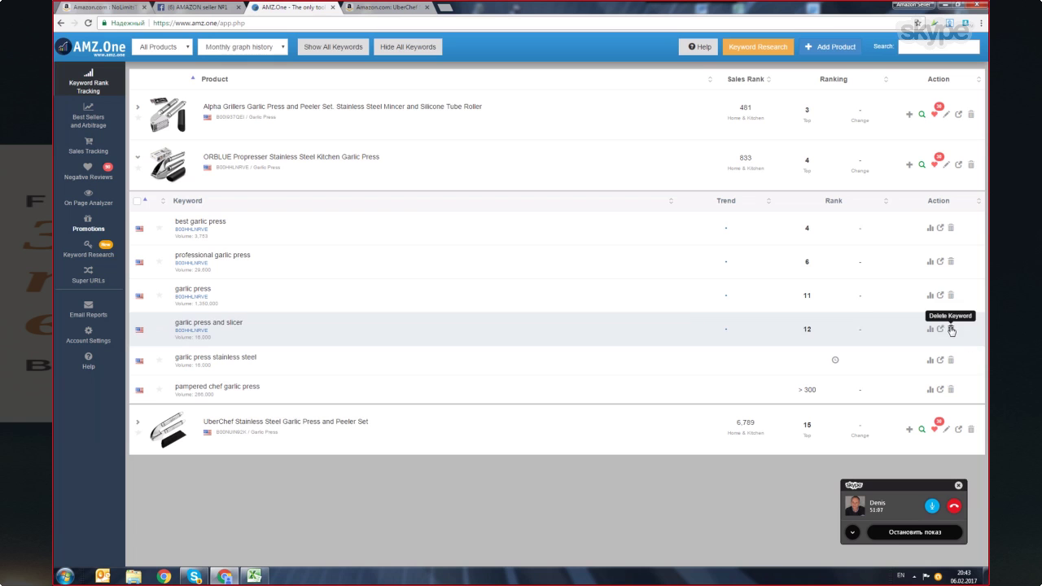
# - Delete the keyword "pampered chef garlic press" from the ORBLUE Propresser and collapse its keyword list
pyautogui.click(951, 389)
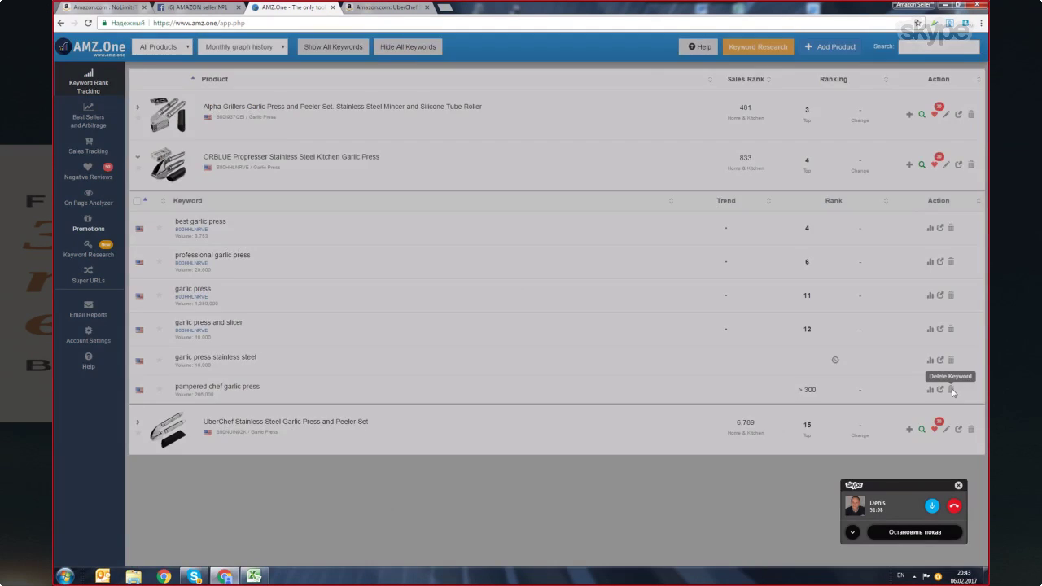
pyautogui.click(637, 161)
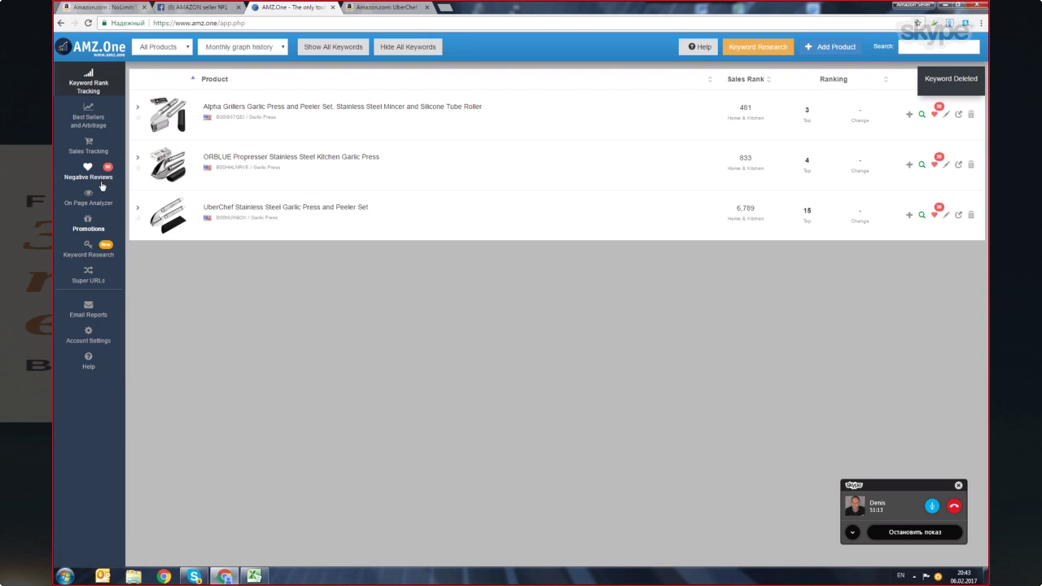
# - Check the current plan and tracking limits in the account settings and close them
pyautogui.click(88, 335)
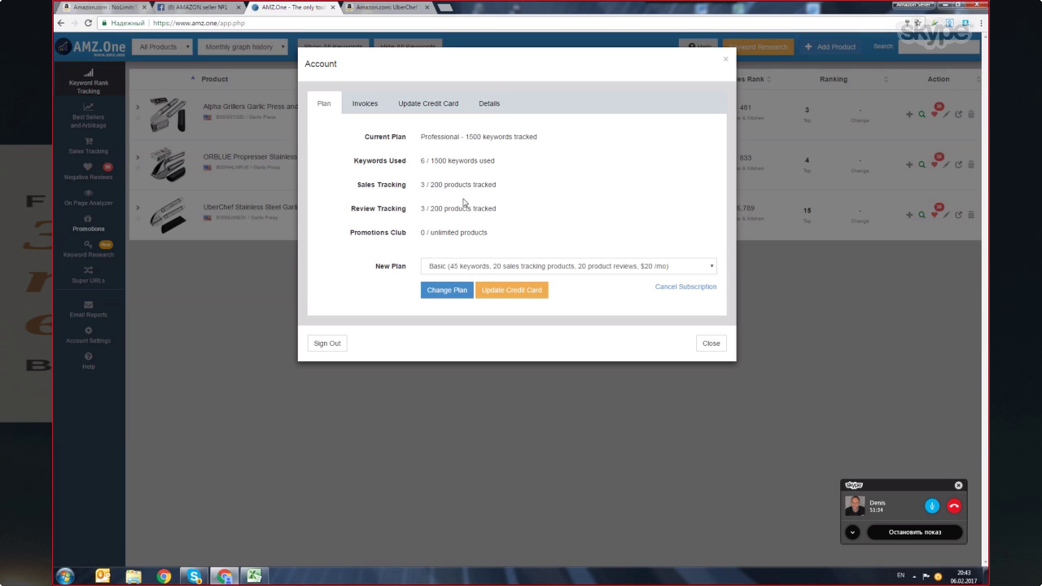
pyautogui.click(725, 62)
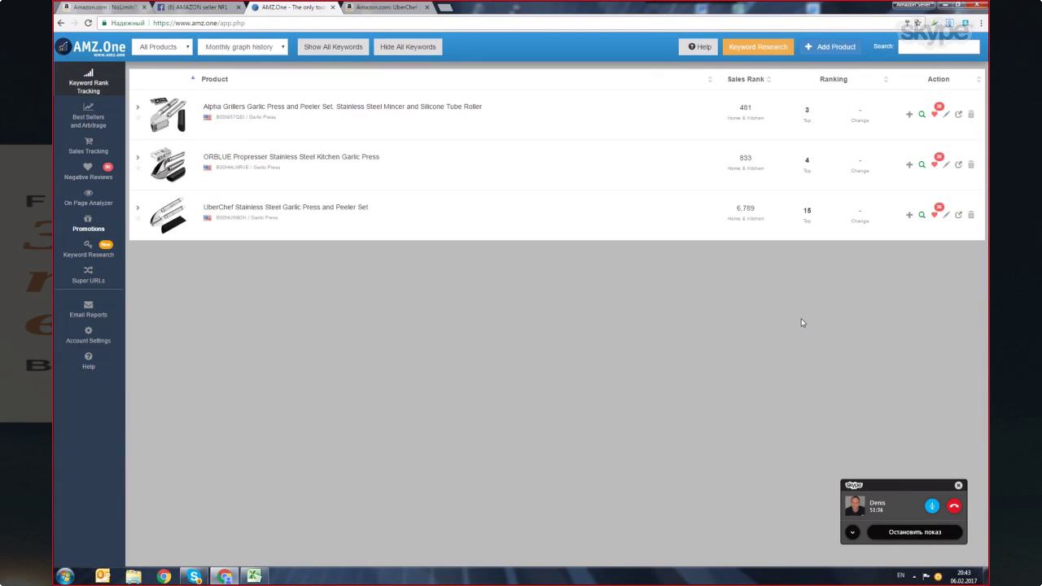
# - Open the negative reviews from the Alpha Grillers garlic press's entry and browse the list
pyautogui.click(942, 113)
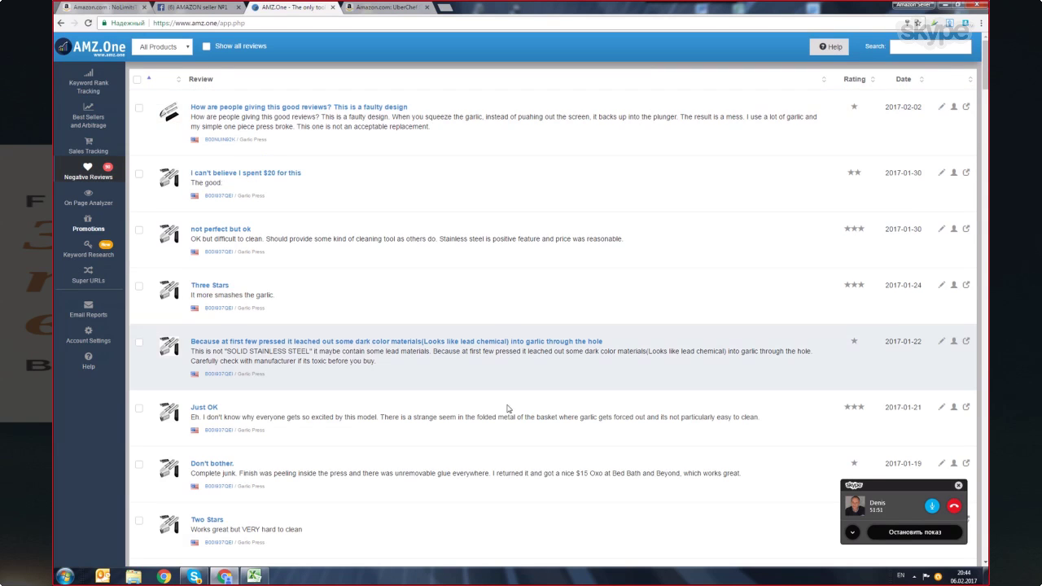
pyautogui.scroll(-1, 391, 382)
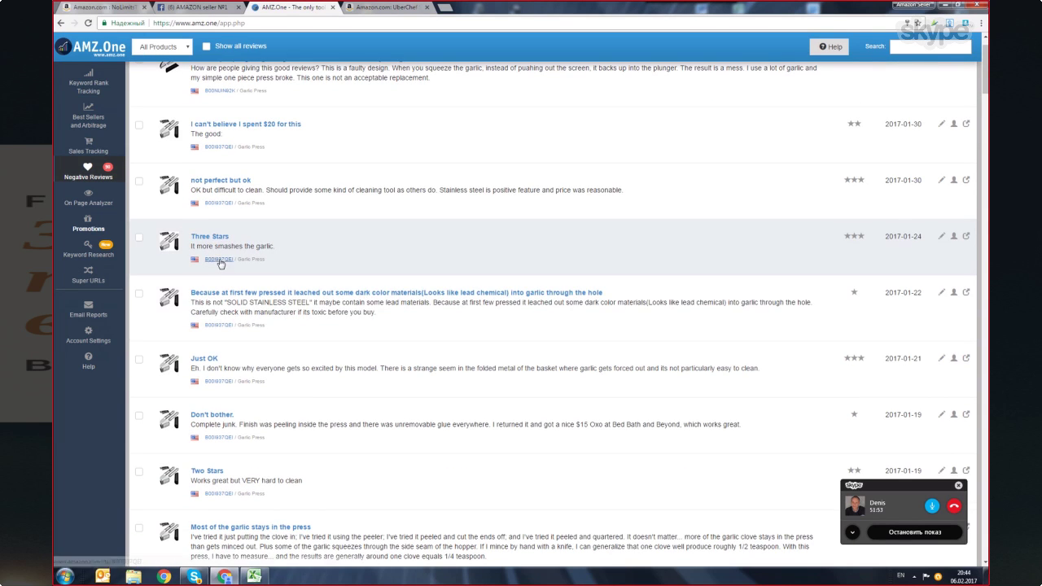
# - Browse the negative reviews of the tracked garlic presses for recurring complaints and return to the start of the list
pyautogui.scroll(-2, 332, 282)
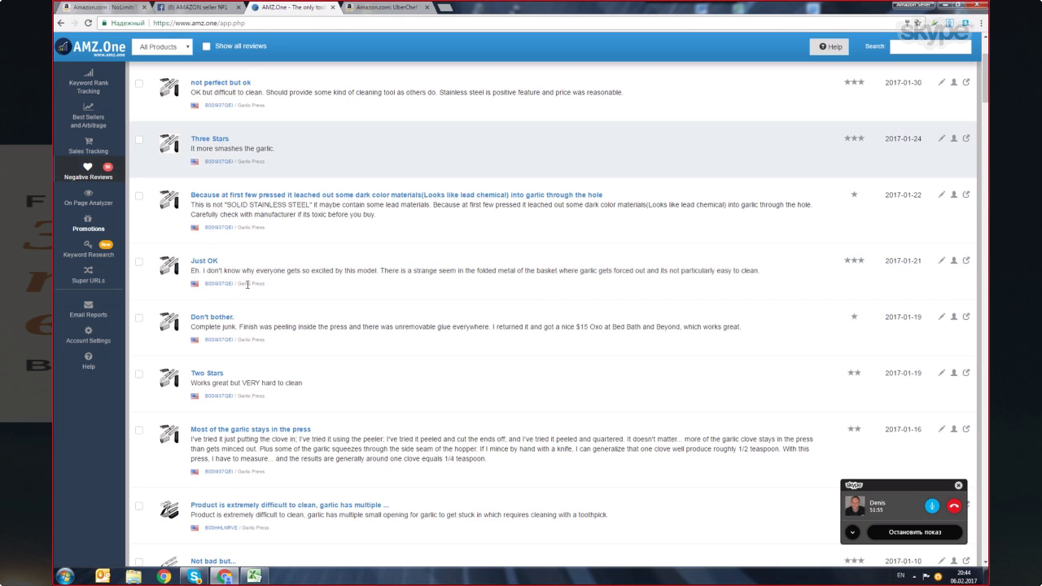
pyautogui.scroll(-2, 306, 244)
pyautogui.scroll(-2, 224, 254)
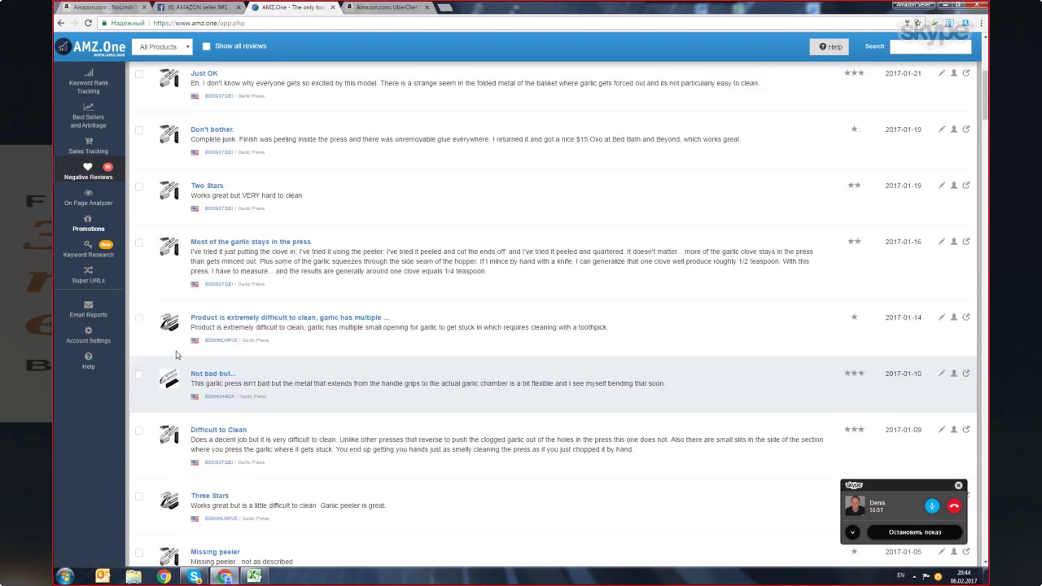
pyautogui.scroll(-2, 206, 187)
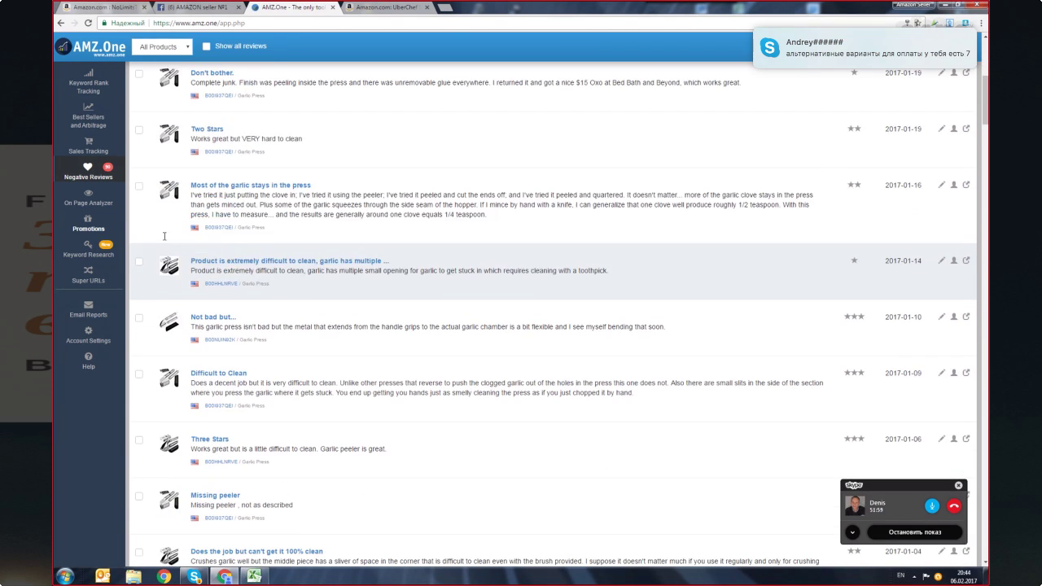
pyautogui.scroll(-1, 309, 350)
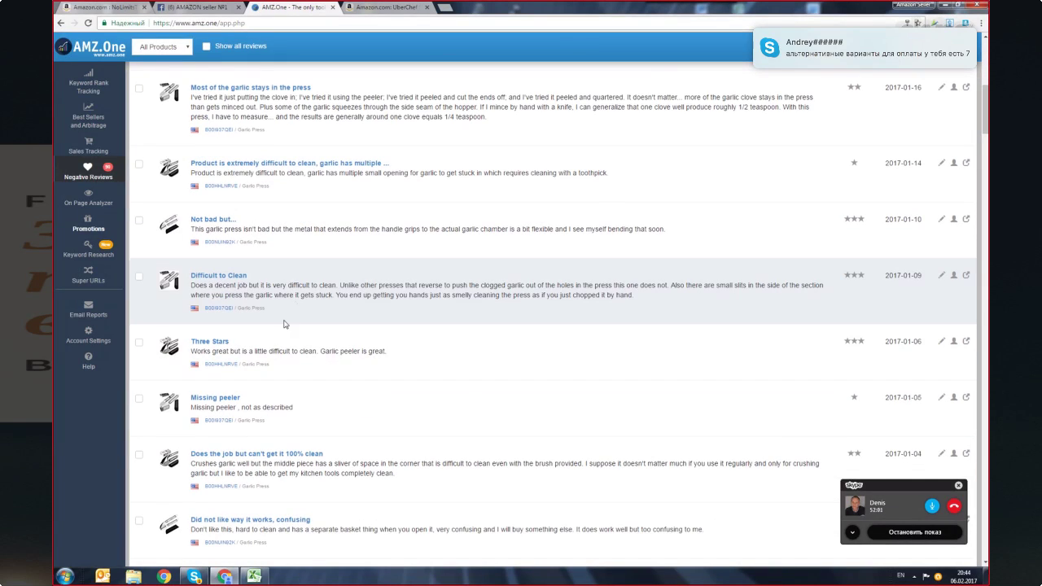
pyautogui.scroll(-1, 771, 380)
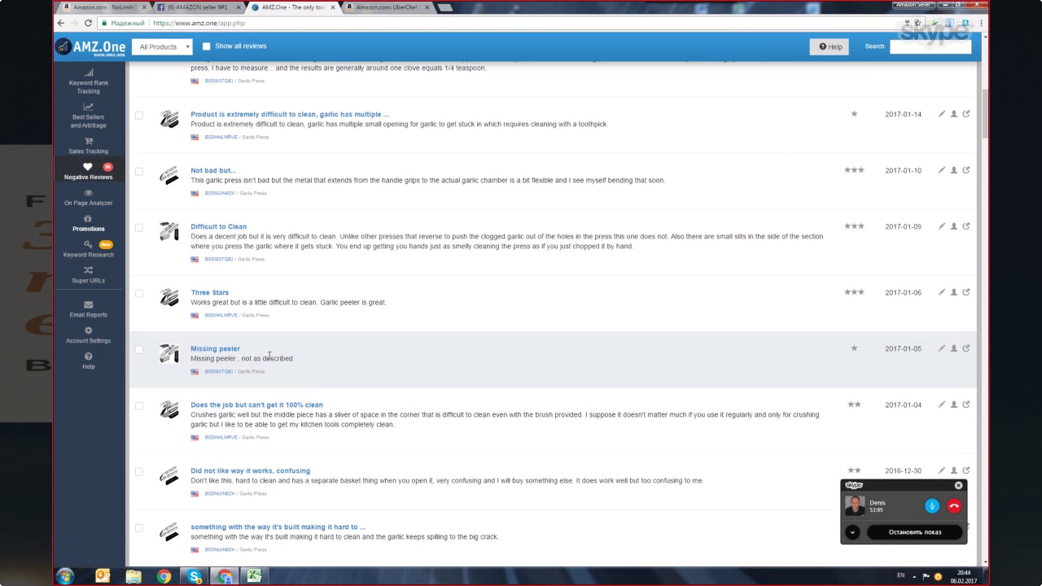
pyautogui.scroll(-3, 377, 379)
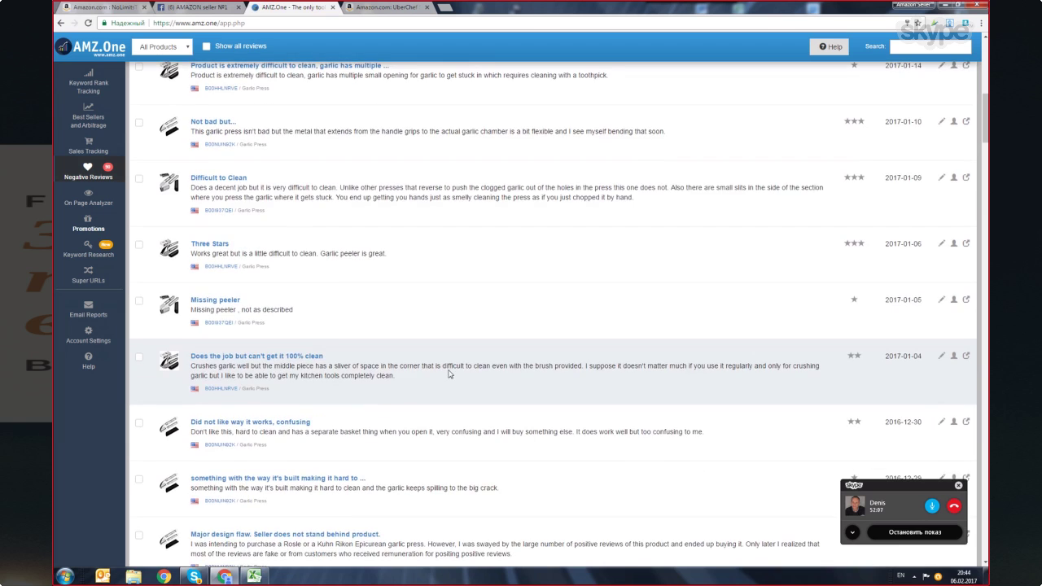
pyautogui.scroll(-6, 277, 358)
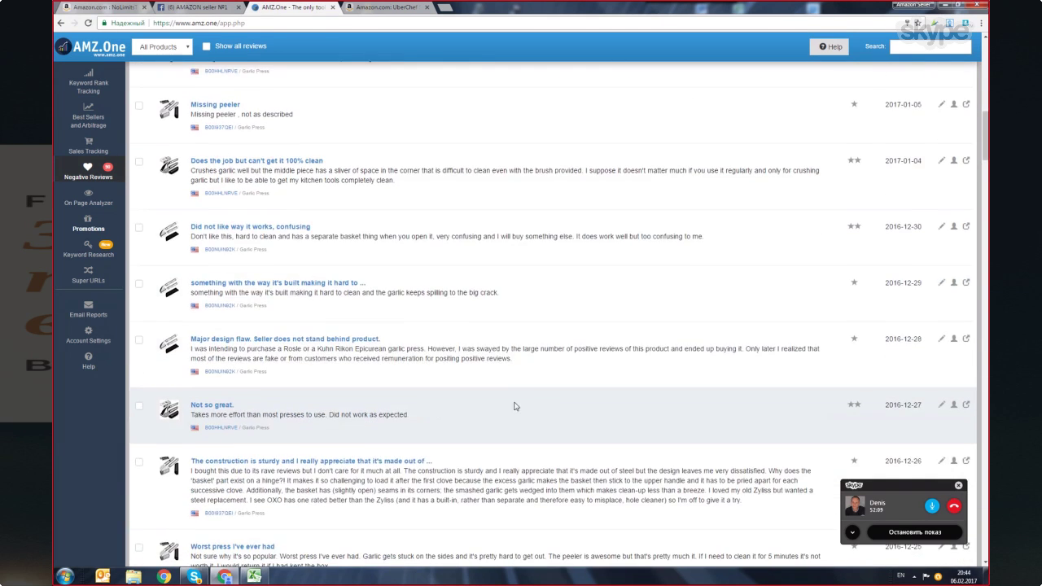
pyautogui.scroll(-2, 271, 342)
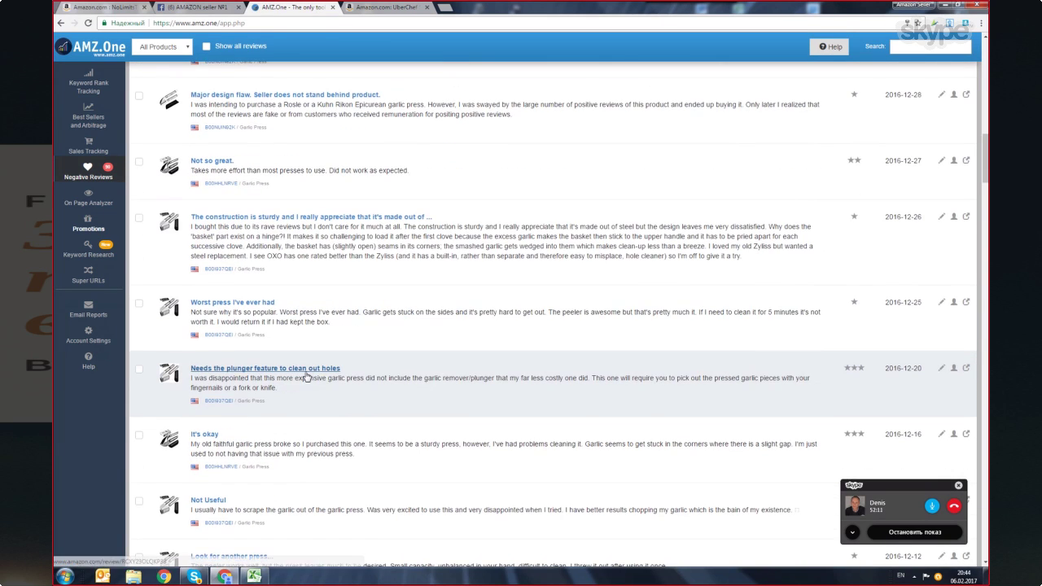
pyautogui.scroll(12, 716, 310)
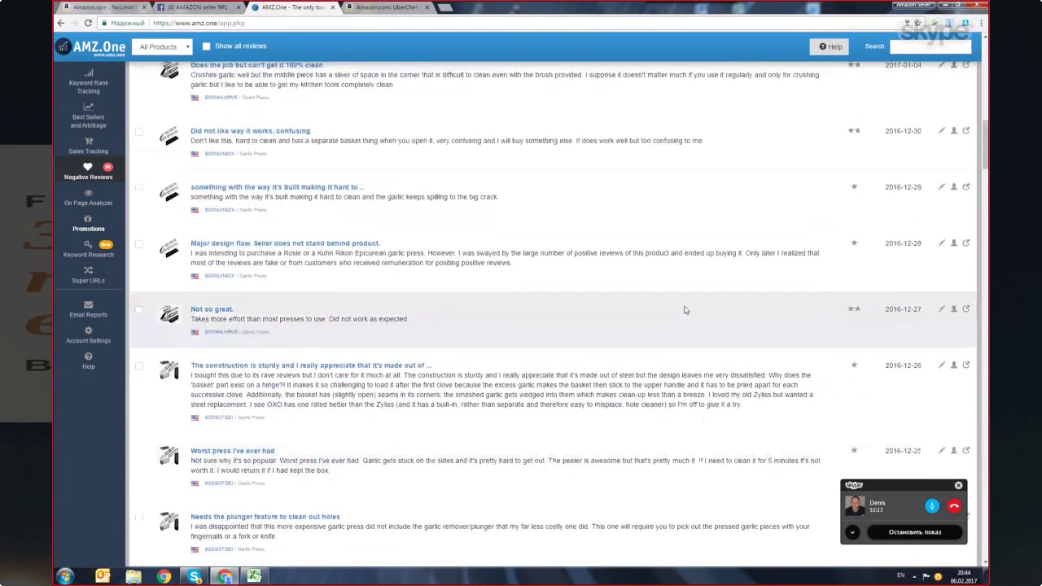
pyautogui.scroll(9, 64, 178)
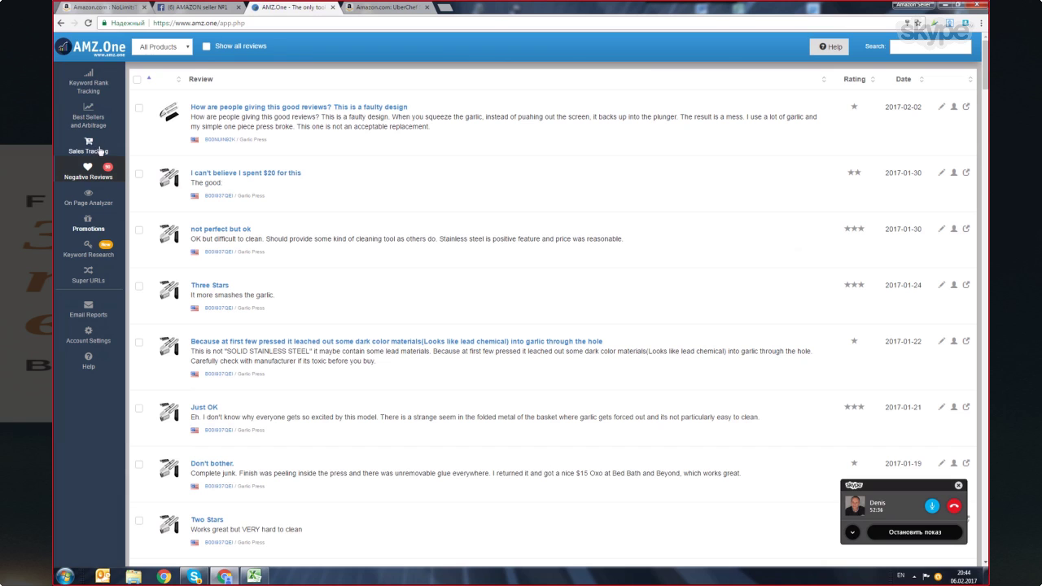
# - Examine the UberChef garlic press's on-page metrics and keyword usage, and open the promotions list
pyautogui.click(91, 199)
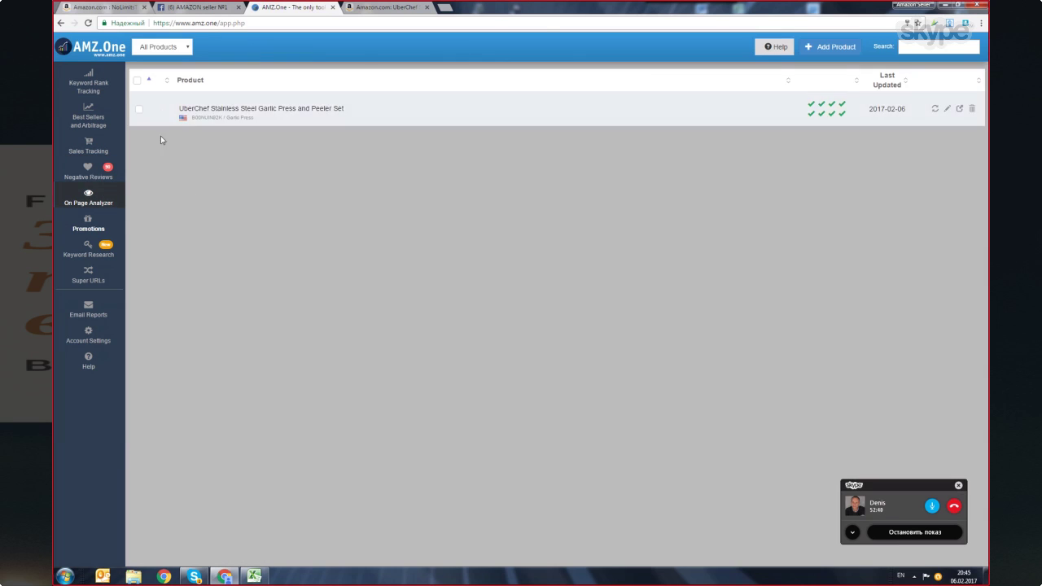
pyautogui.click(293, 109)
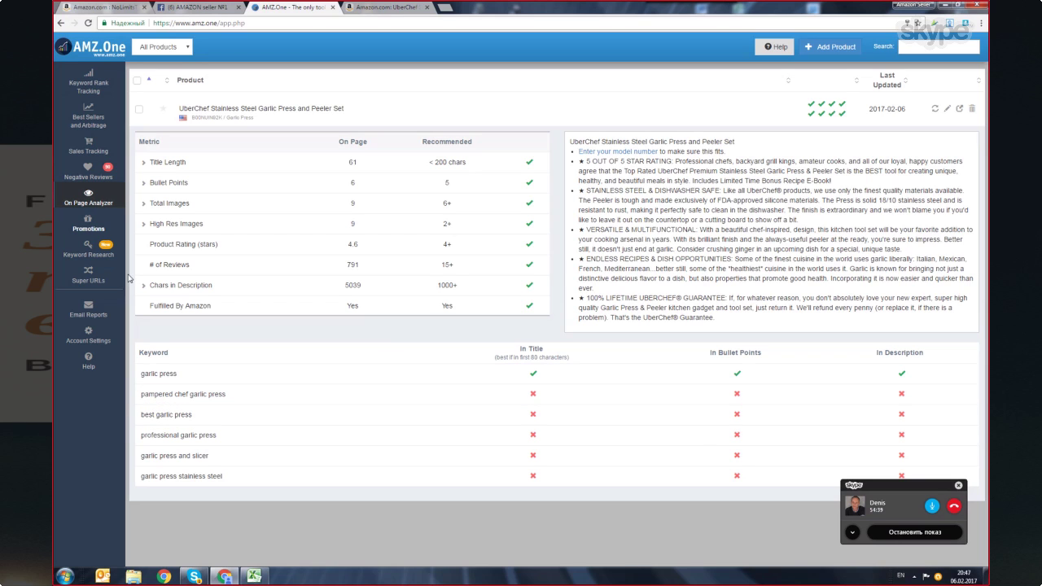
pyautogui.click(100, 196)
pyautogui.click(87, 223)
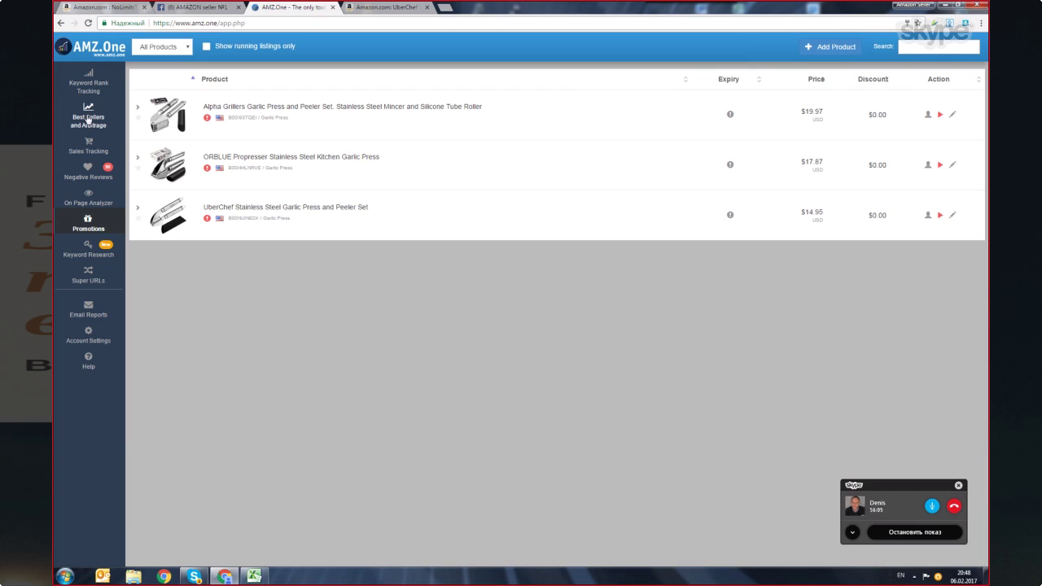
# - Open the filters of the Best Sellers and Arbitrage search and set the maximum rank to 5000
pyautogui.click(89, 120)
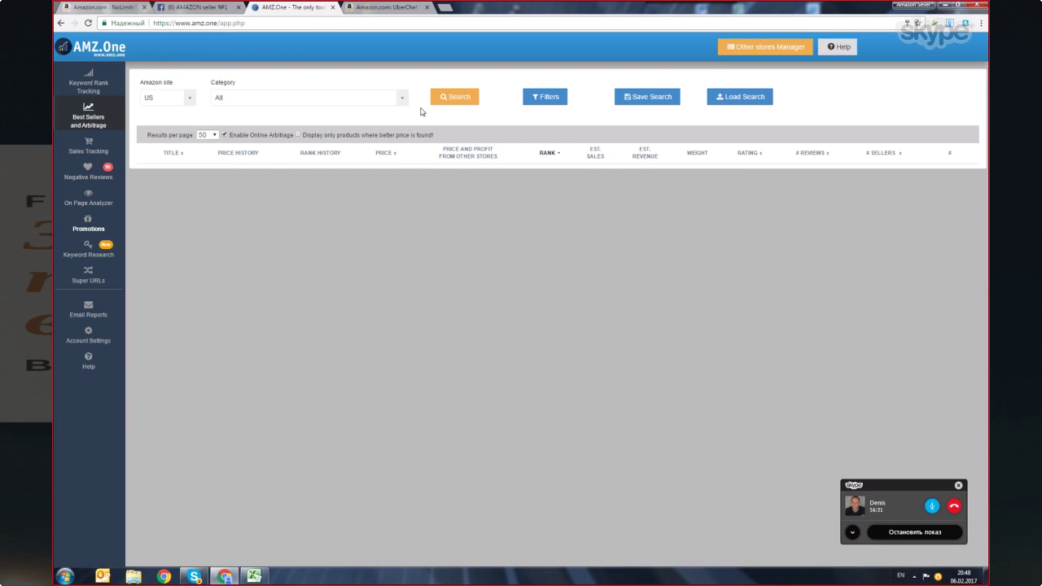
pyautogui.click(547, 98)
pyautogui.click(443, 131)
pyautogui.click(516, 133)
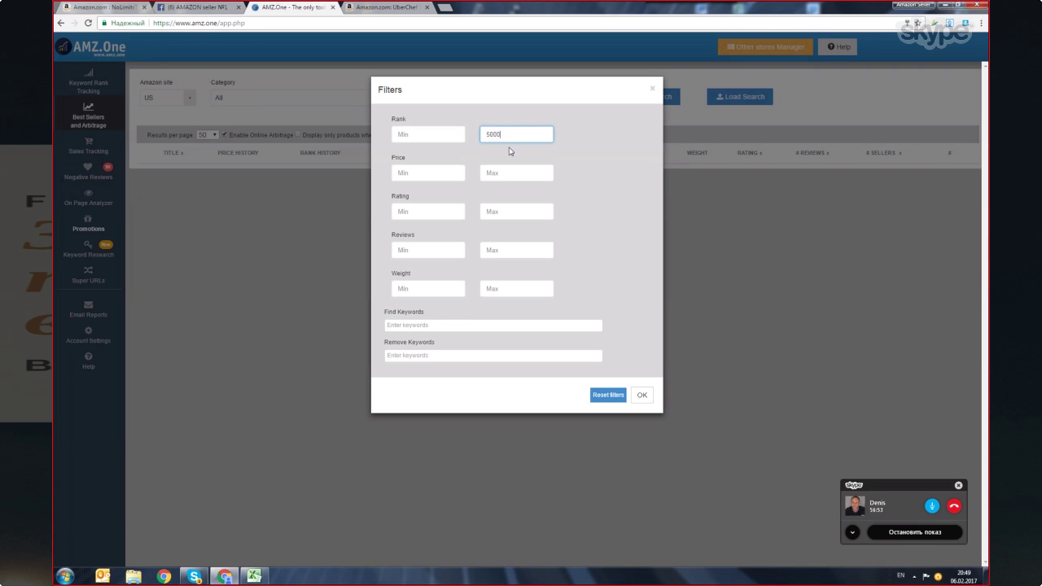
# - Set the price filter to a minimum of 20 and a maximum of 60
pyautogui.click(491, 172)
pyautogui.click(424, 169)
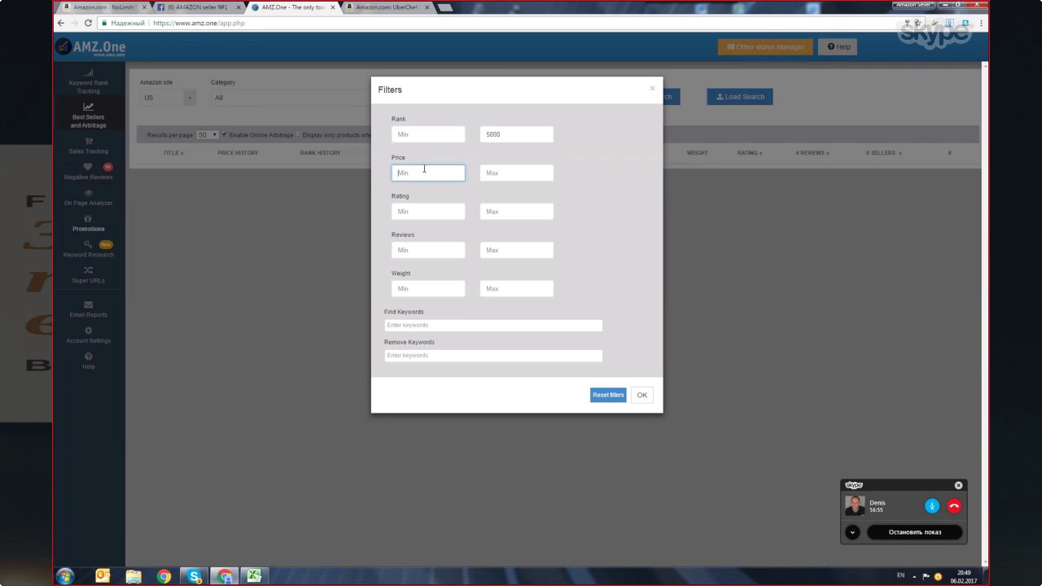
pyautogui.click(485, 174)
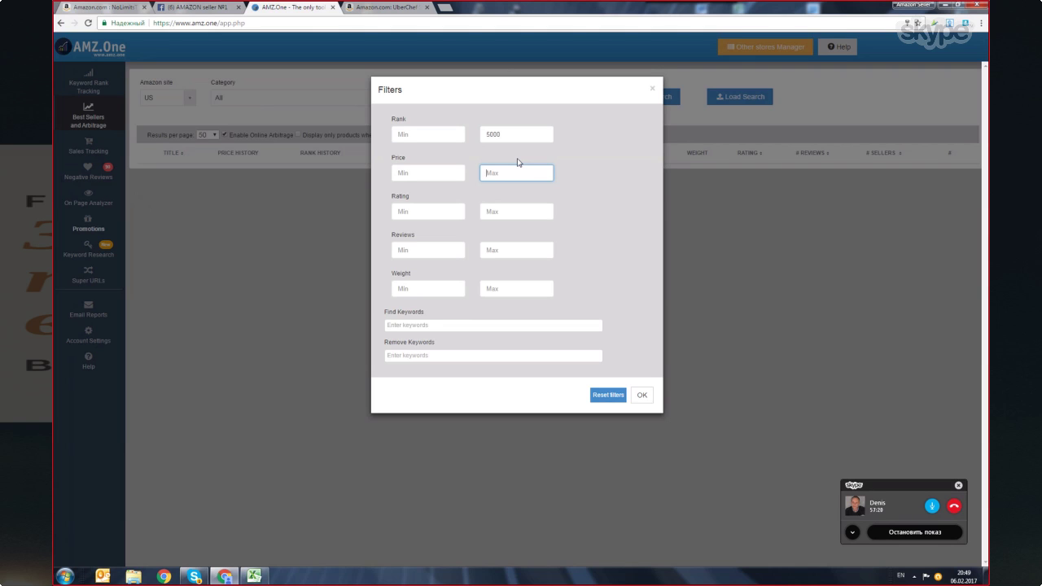
pyautogui.click(424, 170)
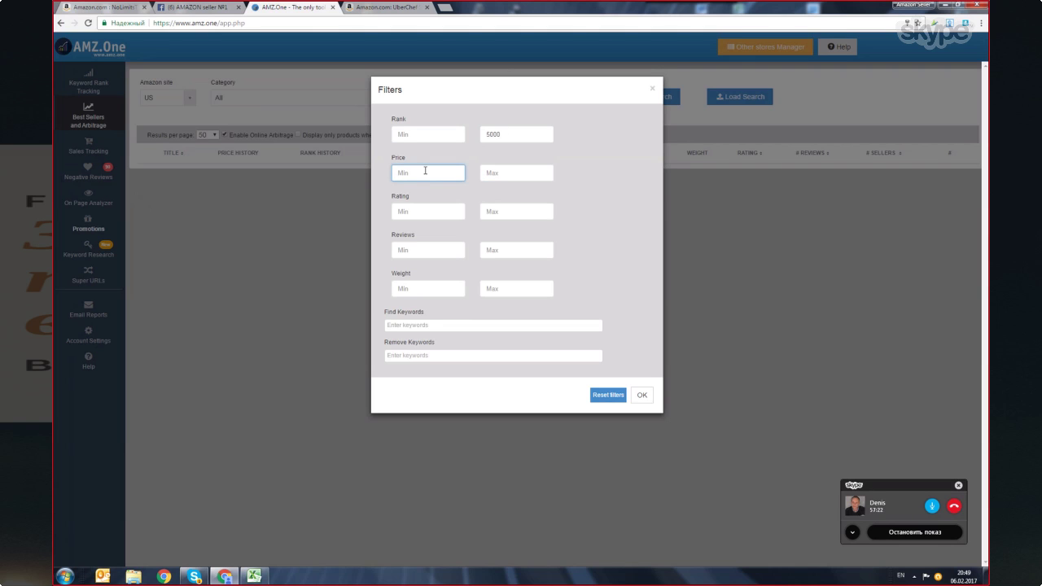
pyautogui.write('2')
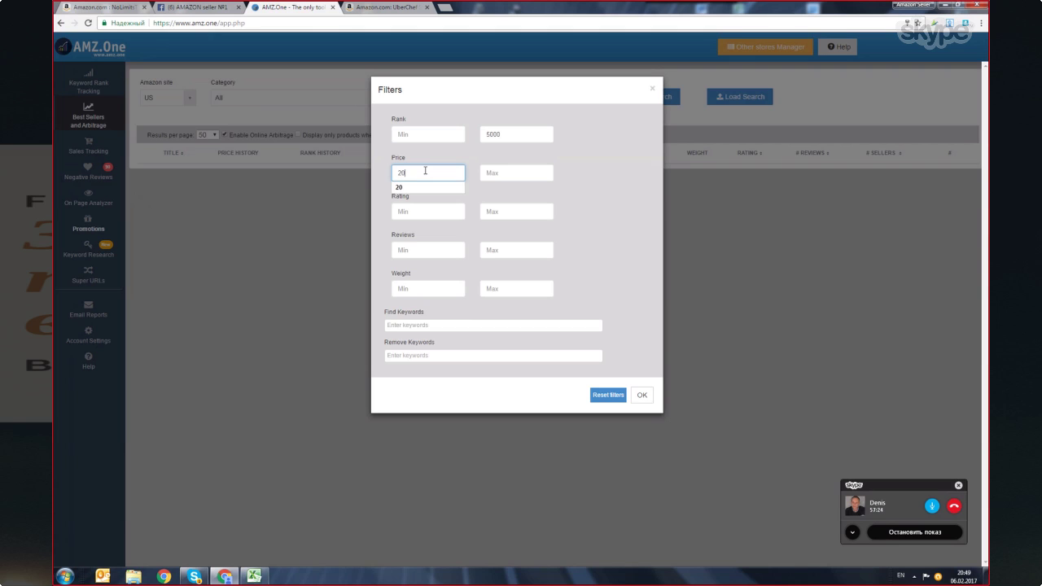
pyautogui.write('0')
pyautogui.click(521, 171)
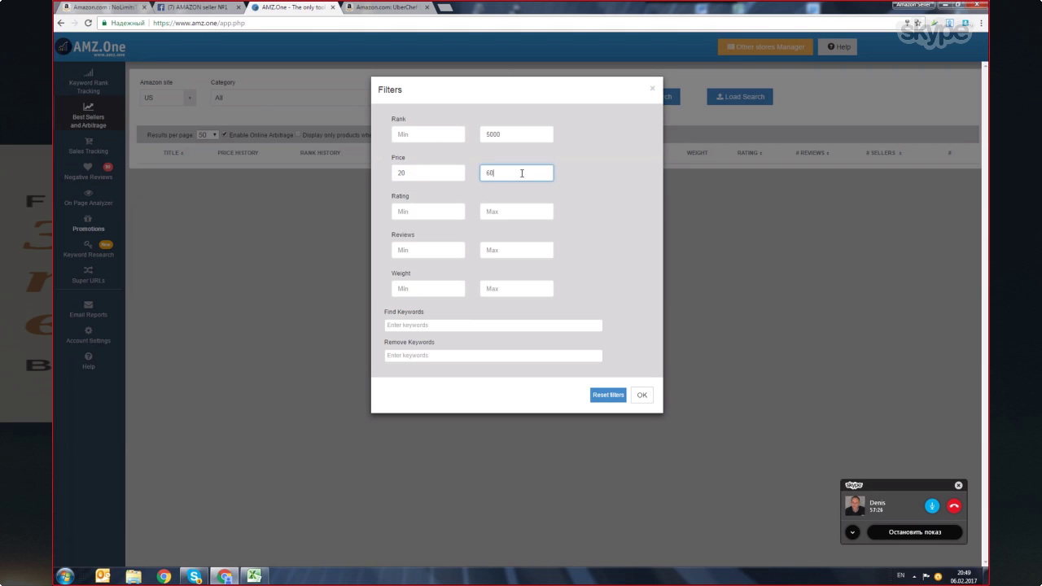
pyautogui.click(579, 203)
# - Set the minimum rating to 4, cap the number of reviews, and run the best-seller search with these filters
pyautogui.click(453, 211)
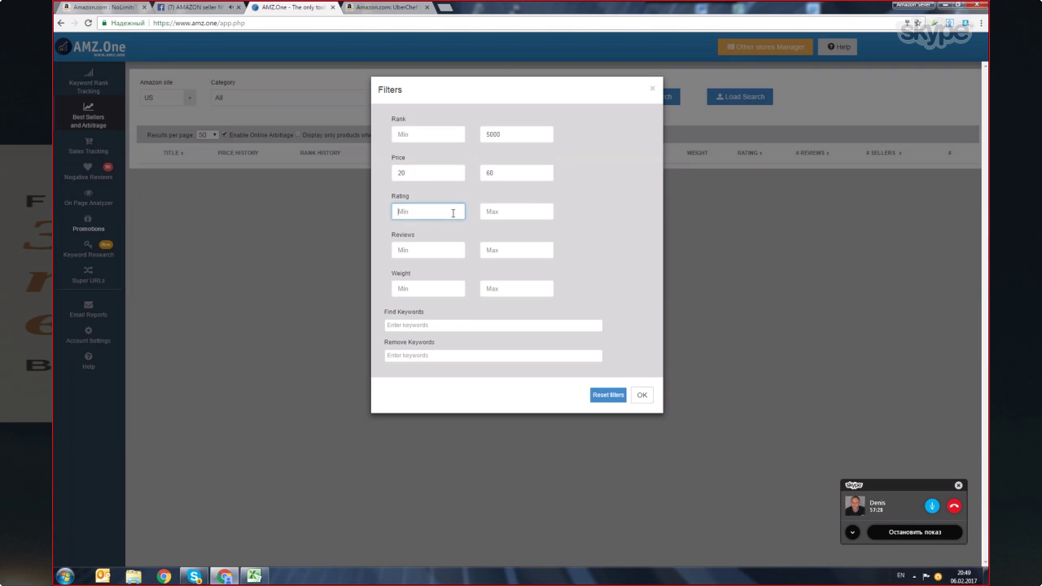
pyautogui.write('4')
pyautogui.click(593, 216)
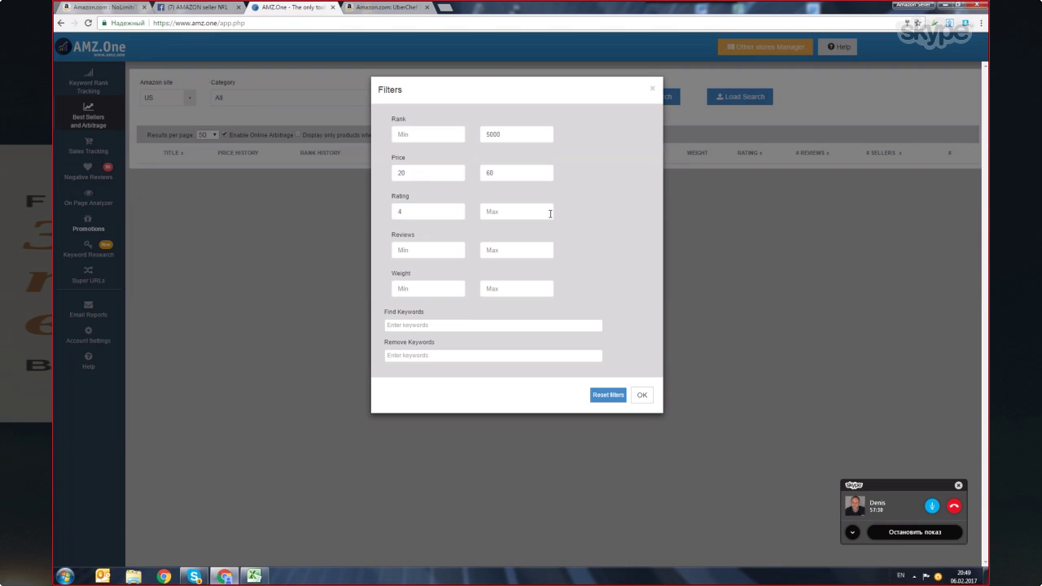
pyautogui.click(495, 249)
pyautogui.click(605, 283)
pyautogui.click(412, 326)
pyautogui.click(643, 396)
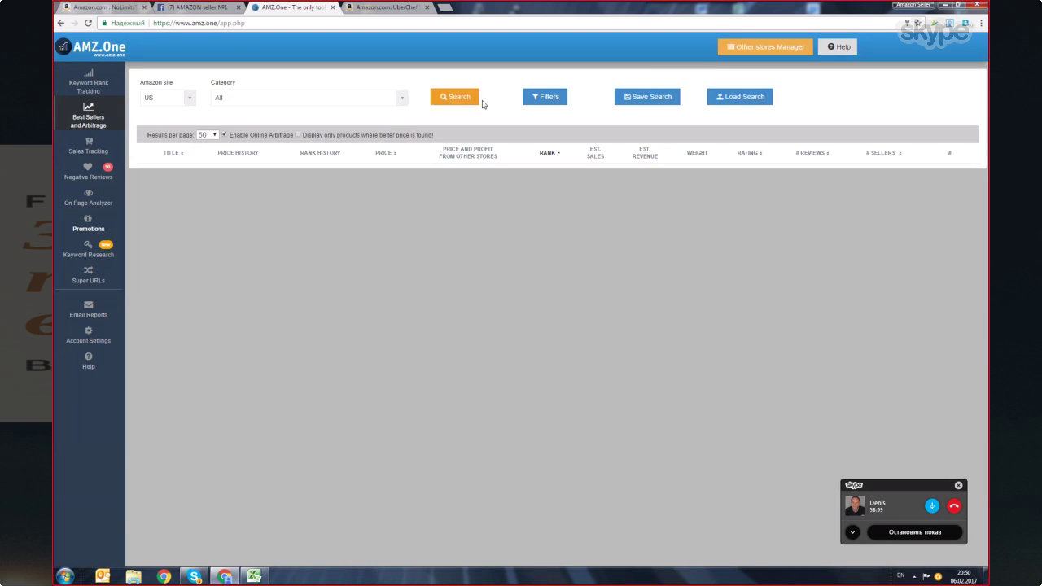
pyautogui.click(460, 97)
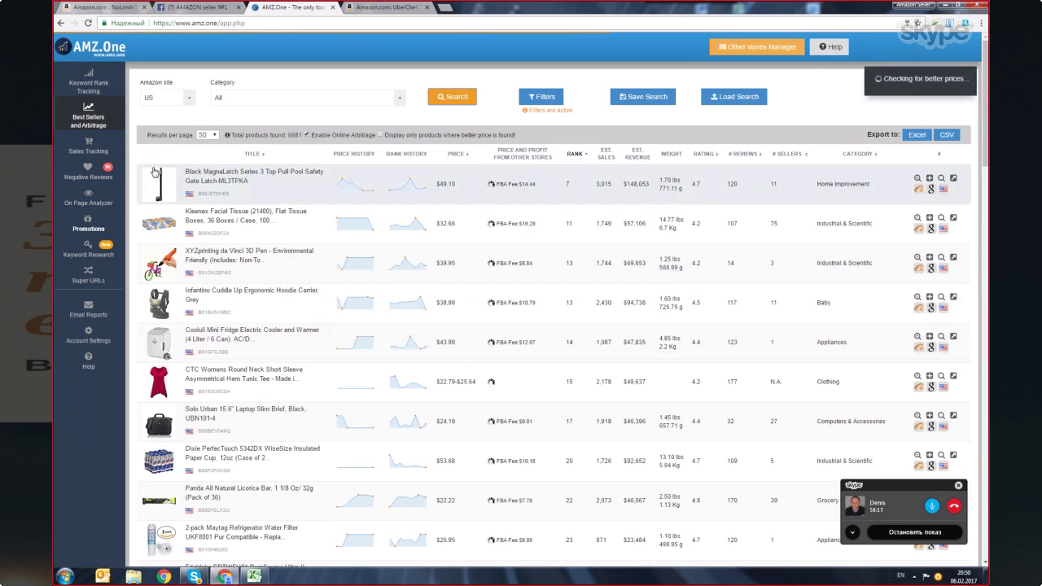
# - Examine the price history and rank history graphs of the products in the best-seller results
pyautogui.moveTo(165, 196)
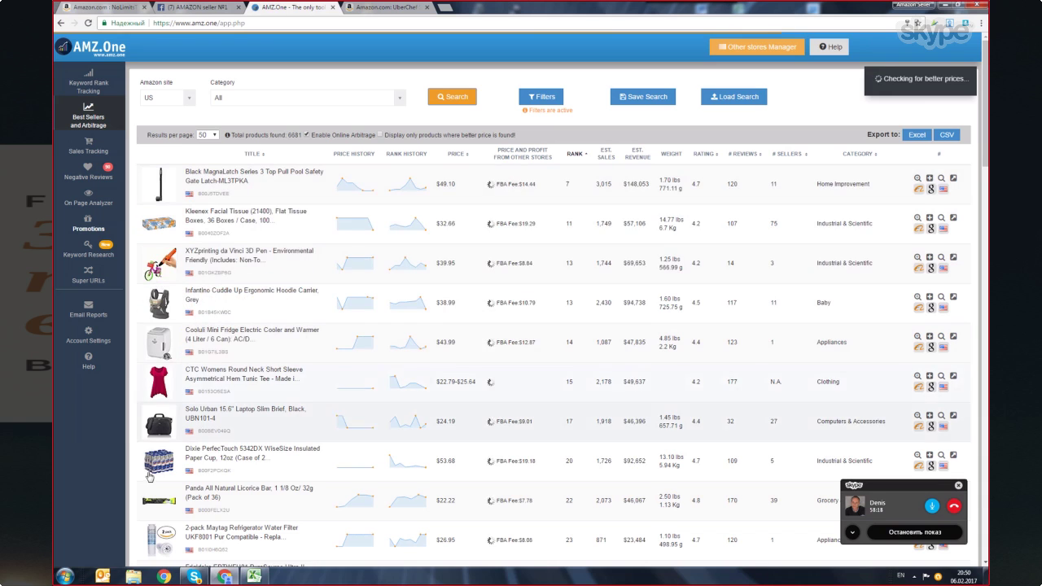
pyautogui.scroll(-1, 153, 519)
pyautogui.scroll(-1, 153, 519)
pyautogui.scroll(1, 337, 179)
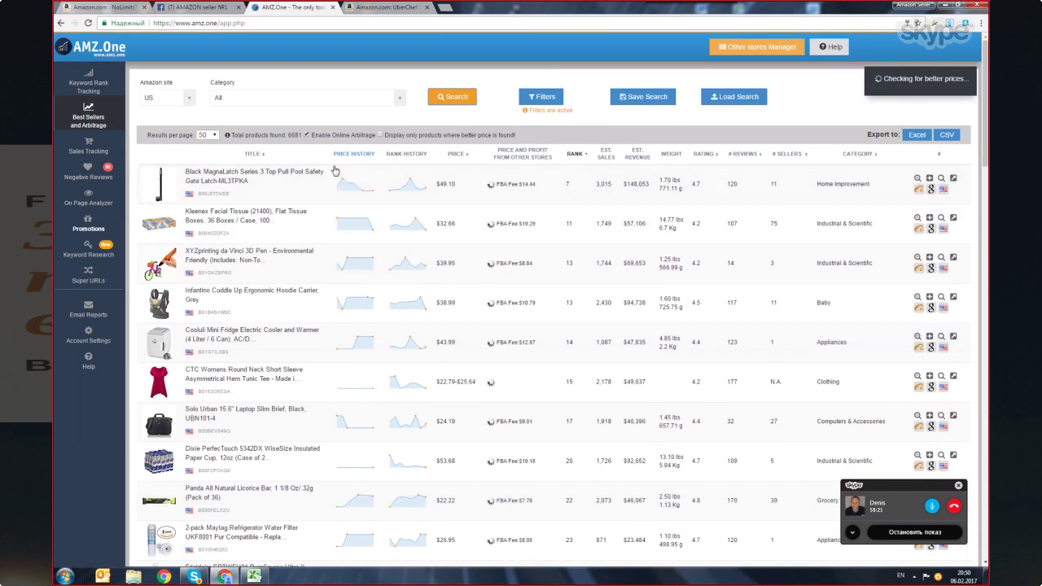
pyautogui.moveTo(358, 183)
pyautogui.moveTo(408, 186)
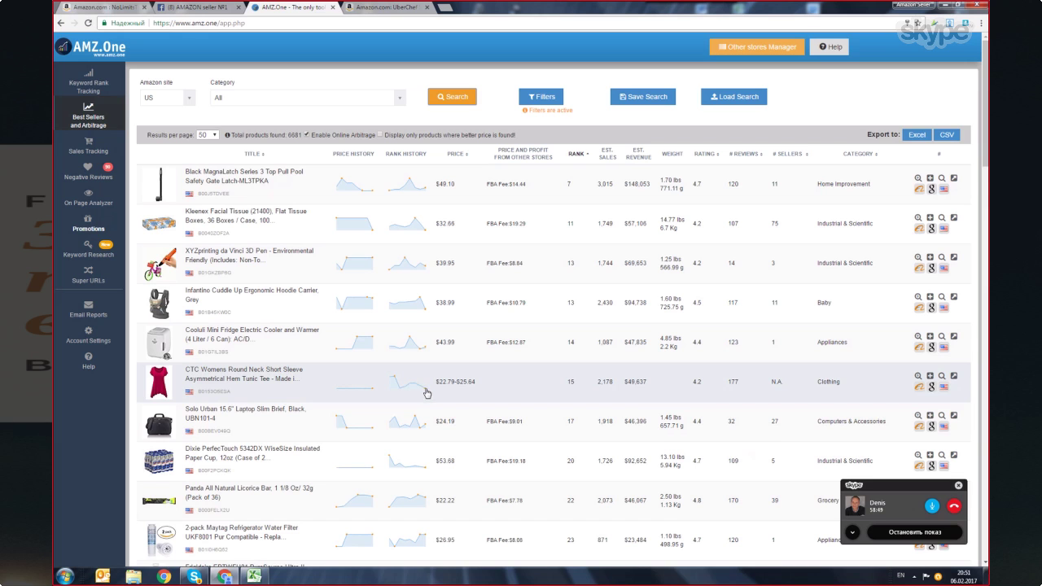
pyautogui.scroll(-3, 403, 421)
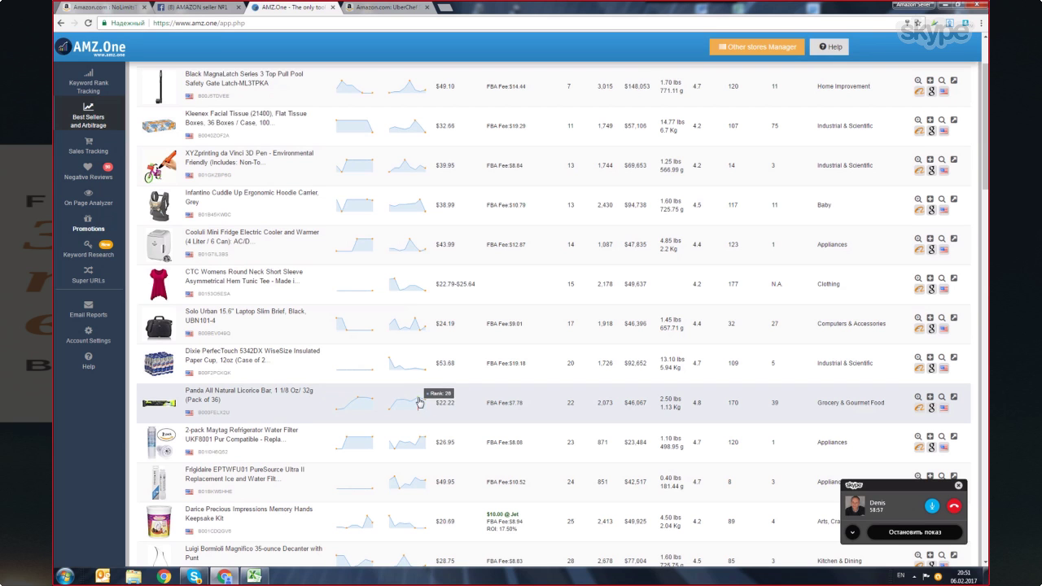
pyautogui.scroll(2, 429, 405)
pyautogui.scroll(-1, 435, 351)
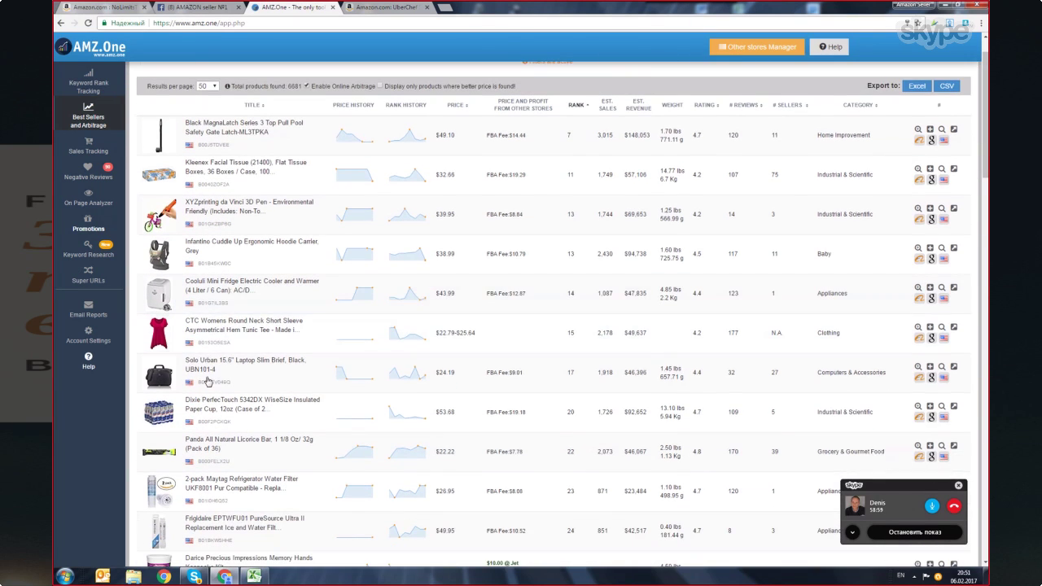
# - Browse the best-seller results for FBA fees, other stores' prices and sales ranks, returning to the first products
pyautogui.scroll(-5, 258, 495)
pyautogui.scroll(5, 259, 495)
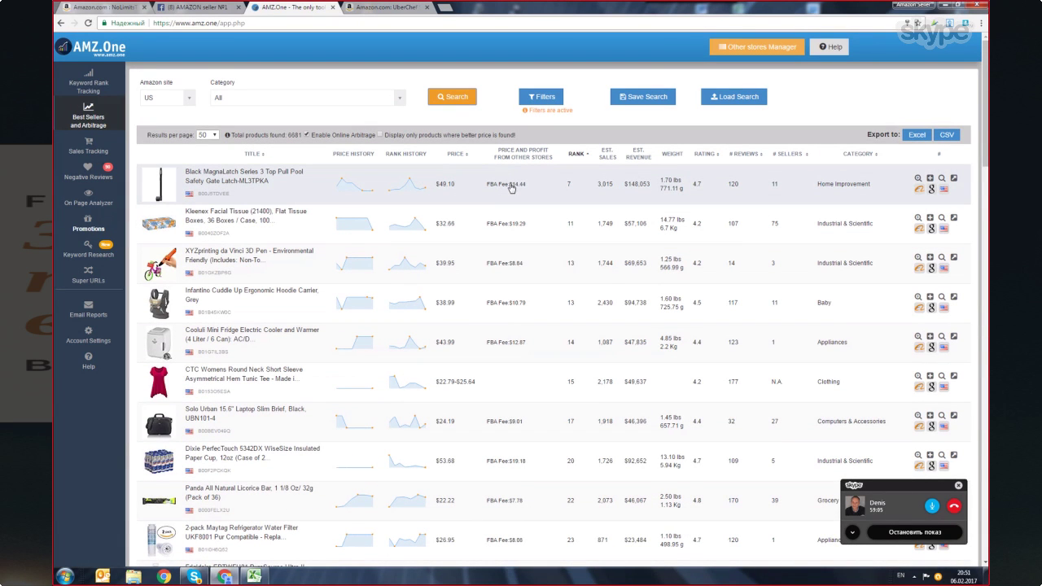
pyautogui.scroll(-3, 500, 236)
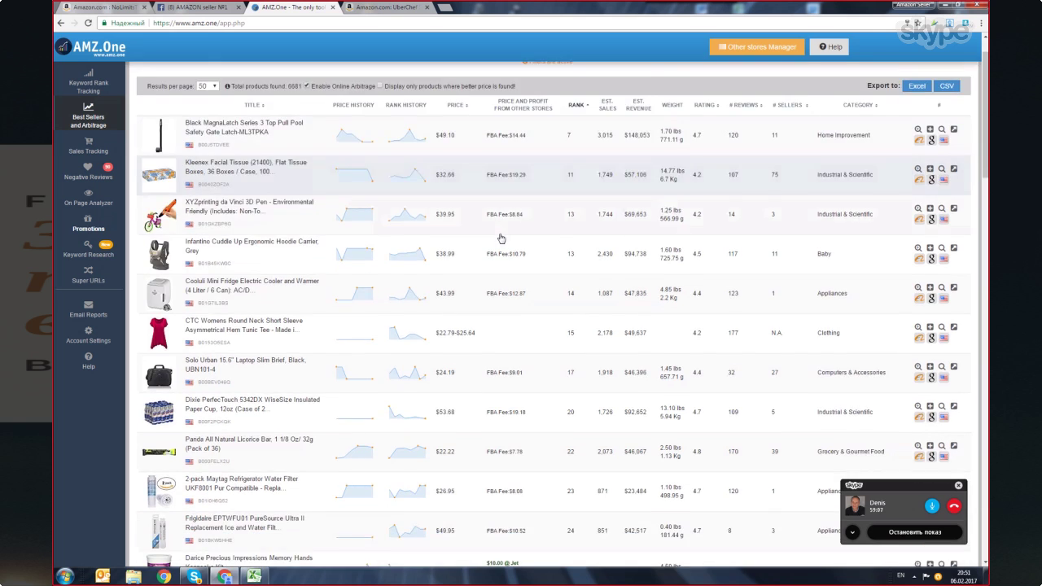
pyautogui.scroll(3, 491, 380)
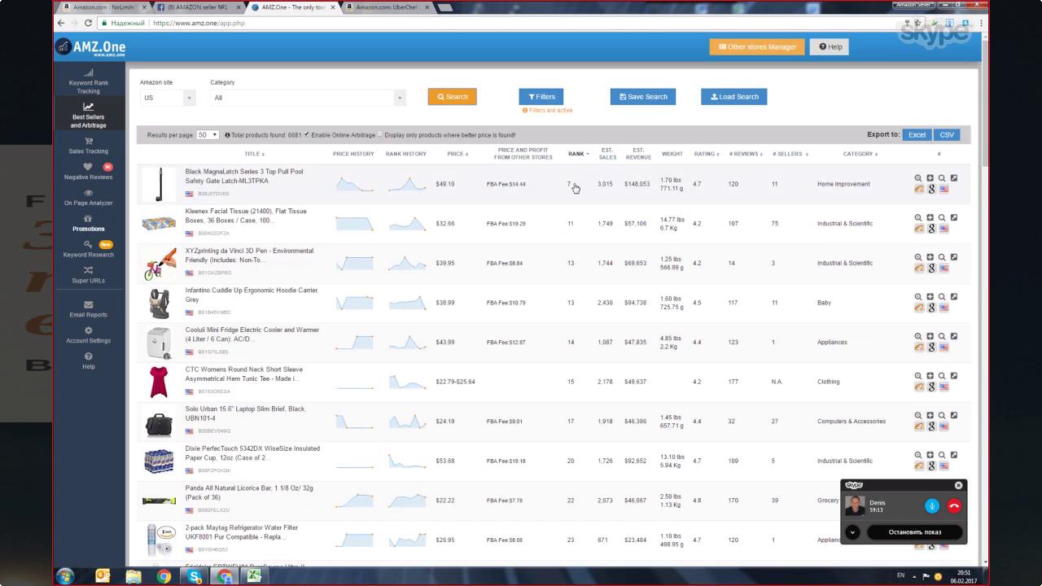
pyautogui.scroll(-2, 568, 220)
pyautogui.scroll(-2, 572, 407)
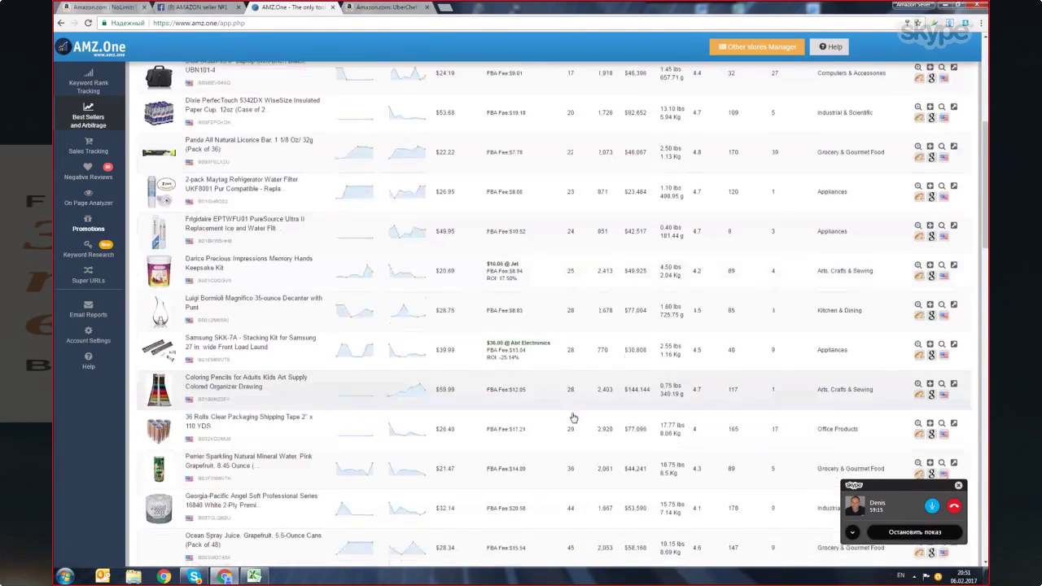
pyautogui.scroll(5, 574, 244)
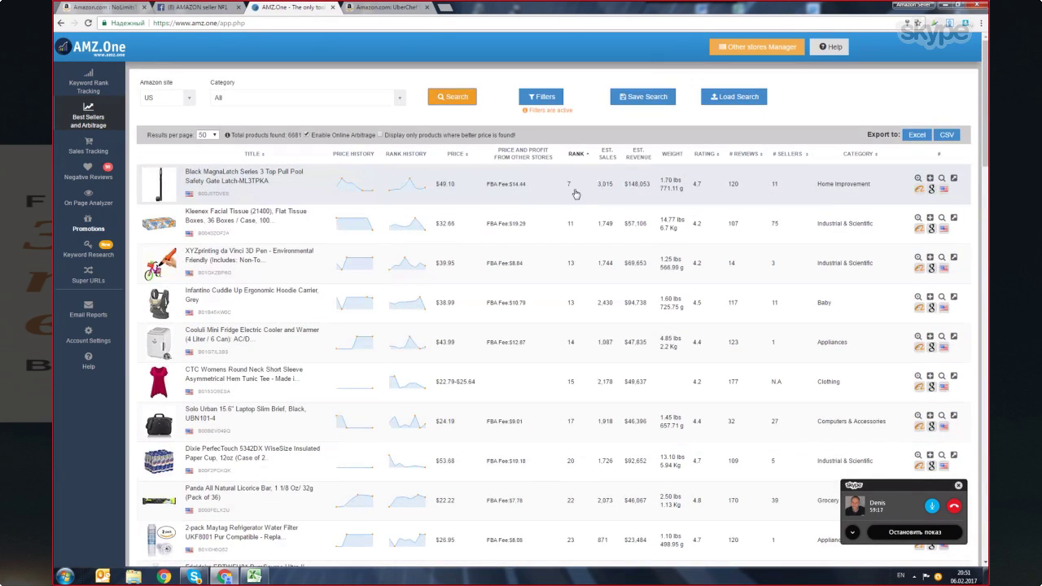
pyautogui.scroll(-17, 570, 284)
pyautogui.scroll(17, 569, 368)
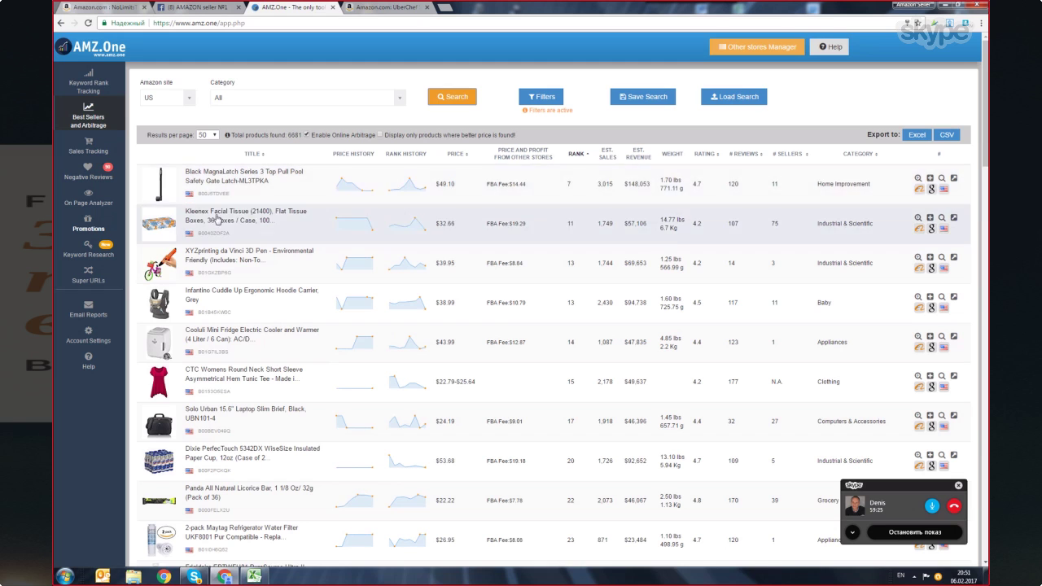
# - Examine the best-seller results for other stores' prices and ROI, including the Darice Keepsake Kit and the Samsung stacking kit
pyautogui.moveTo(161, 196)
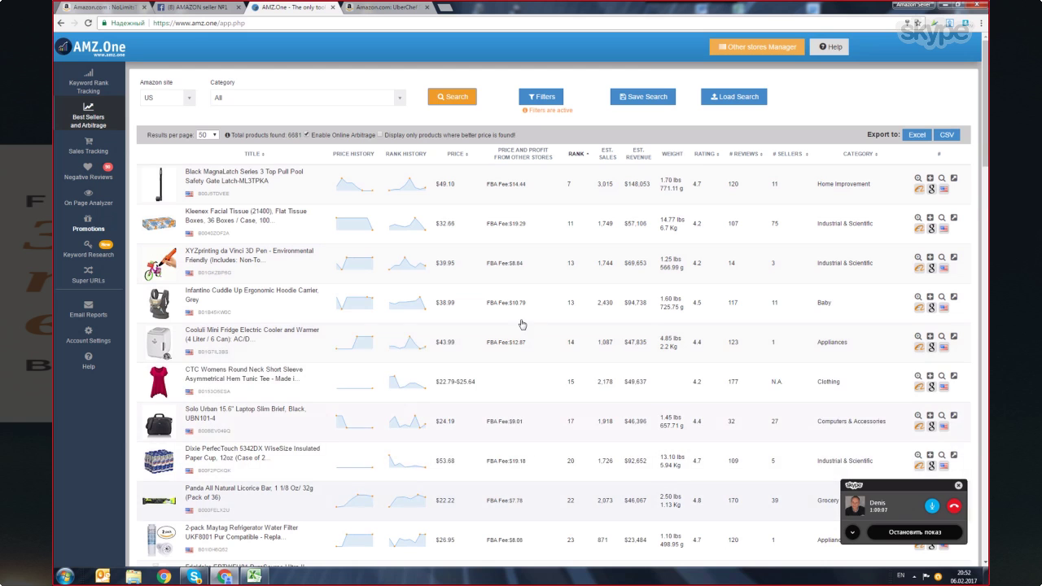
pyautogui.scroll(-2, 520, 269)
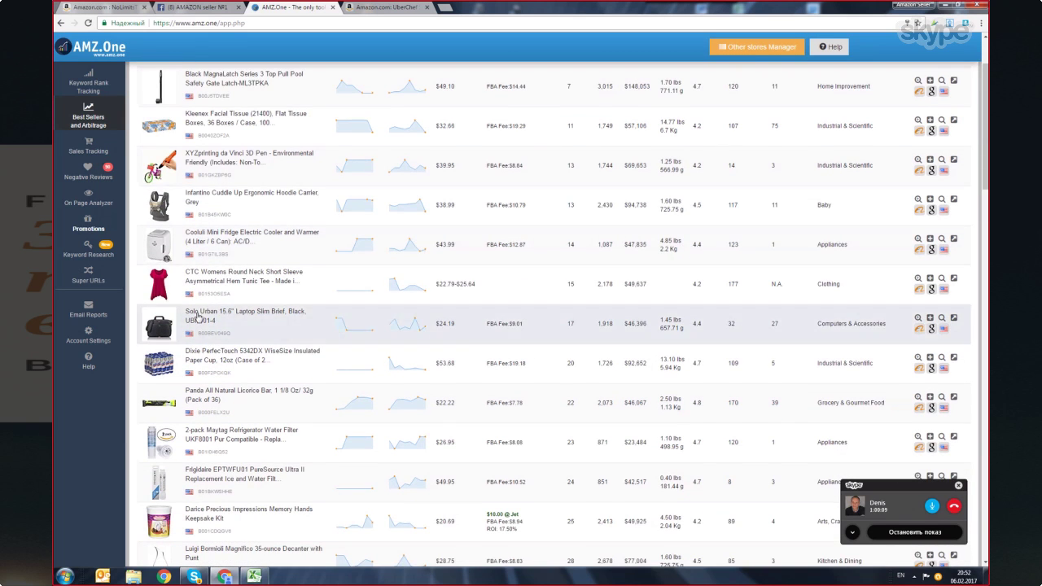
pyautogui.scroll(-3, 488, 325)
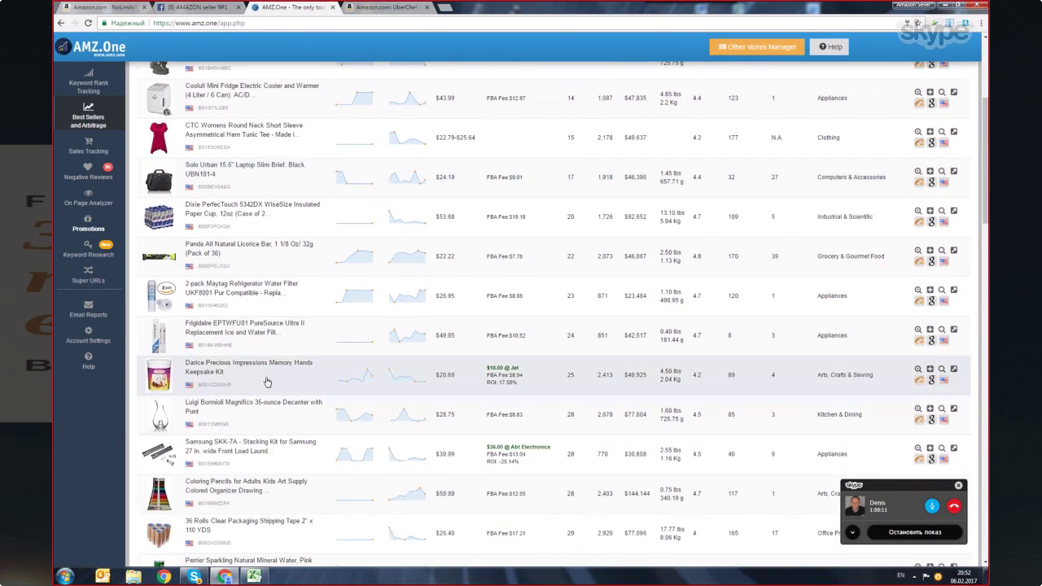
pyautogui.scroll(-2, 269, 375)
pyautogui.moveTo(523, 278)
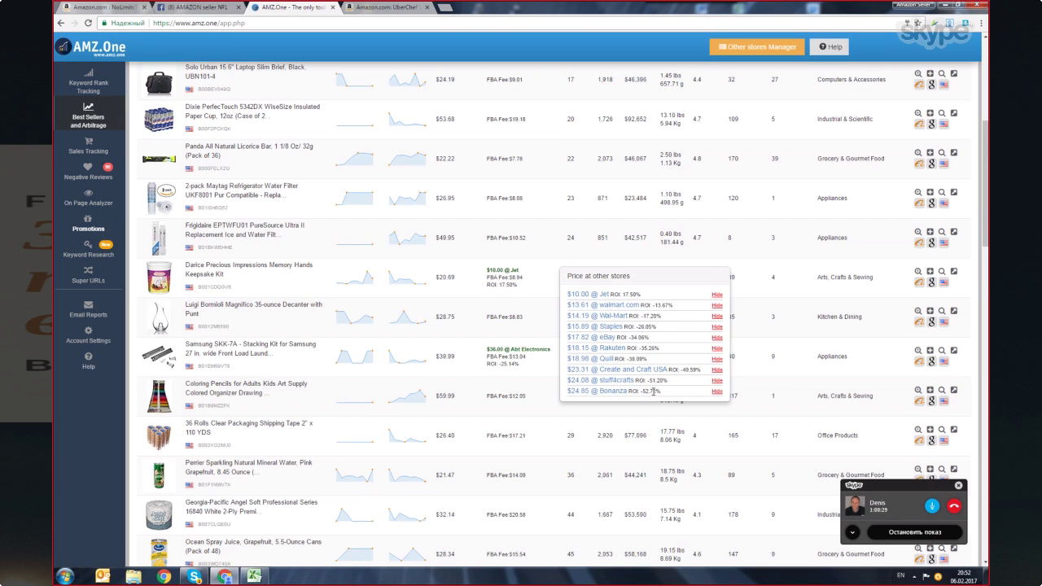
pyautogui.moveTo(404, 282)
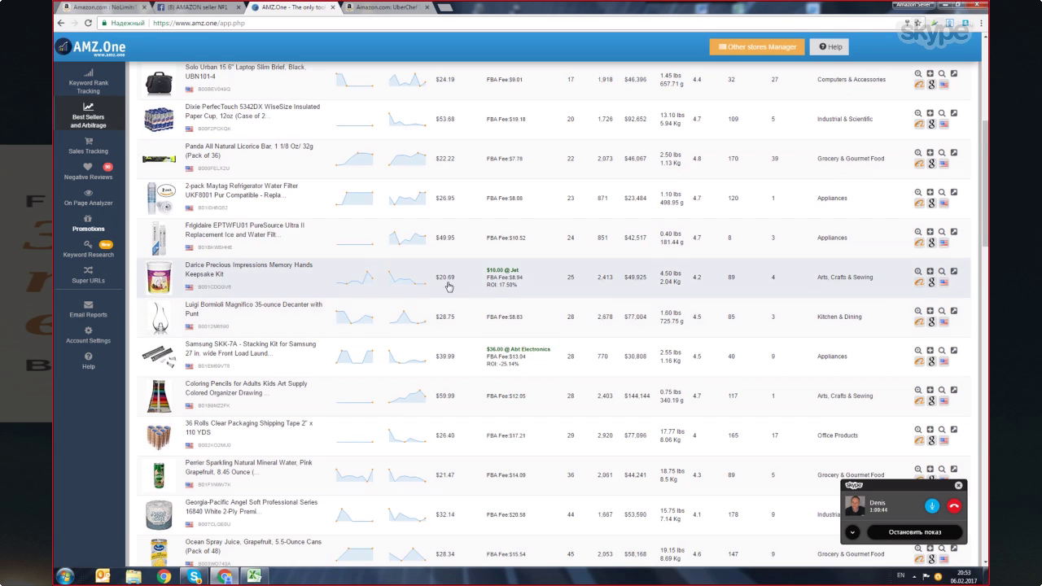
pyautogui.click(504, 271)
pyautogui.scroll(-2, 602, 301)
pyautogui.scroll(1, 407, 265)
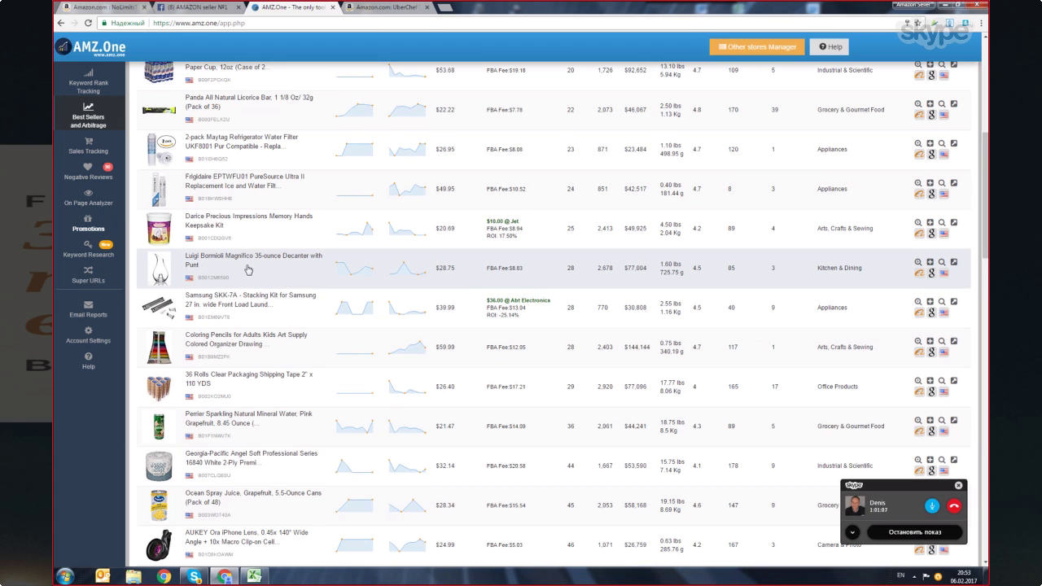
pyautogui.scroll(-2, 470, 291)
pyautogui.moveTo(503, 296)
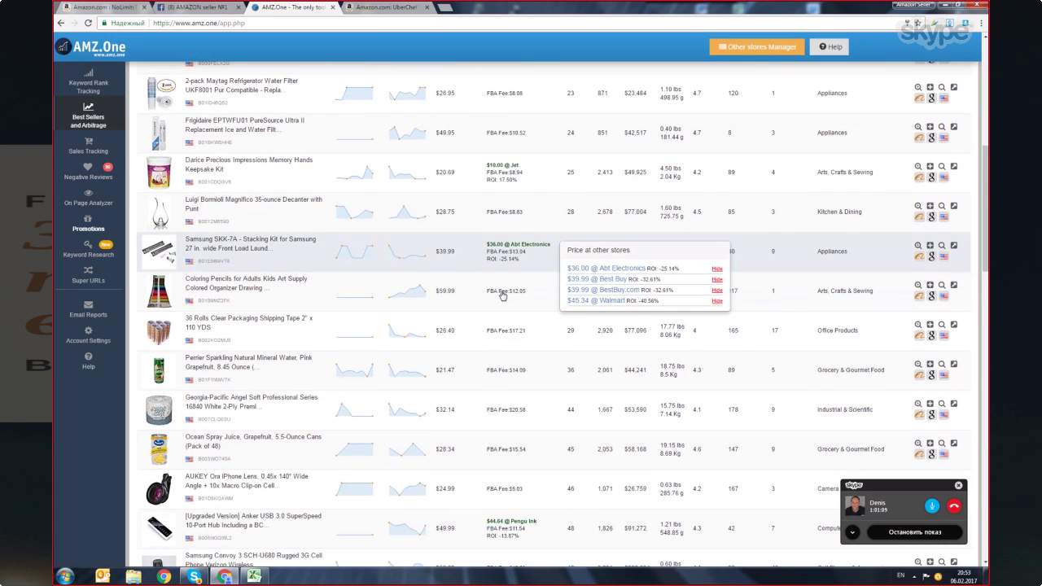
pyautogui.scroll(-3, 502, 295)
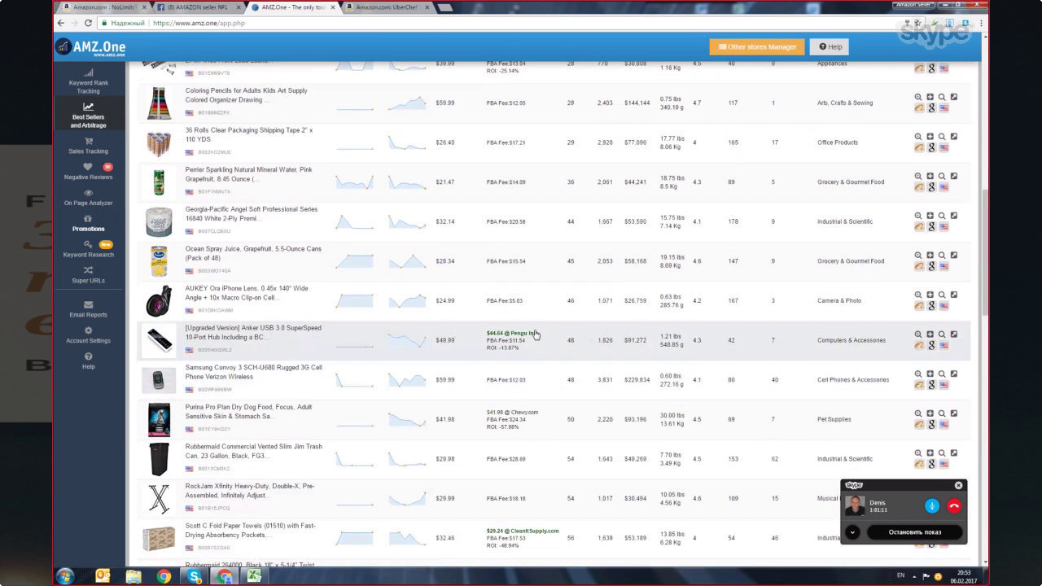
# - Add the Anker USB 3.0 10-Port Hub from the results to the tracked products and enable monitoring of its sales
pyautogui.moveTo(536, 334)
pyautogui.click(928, 334)
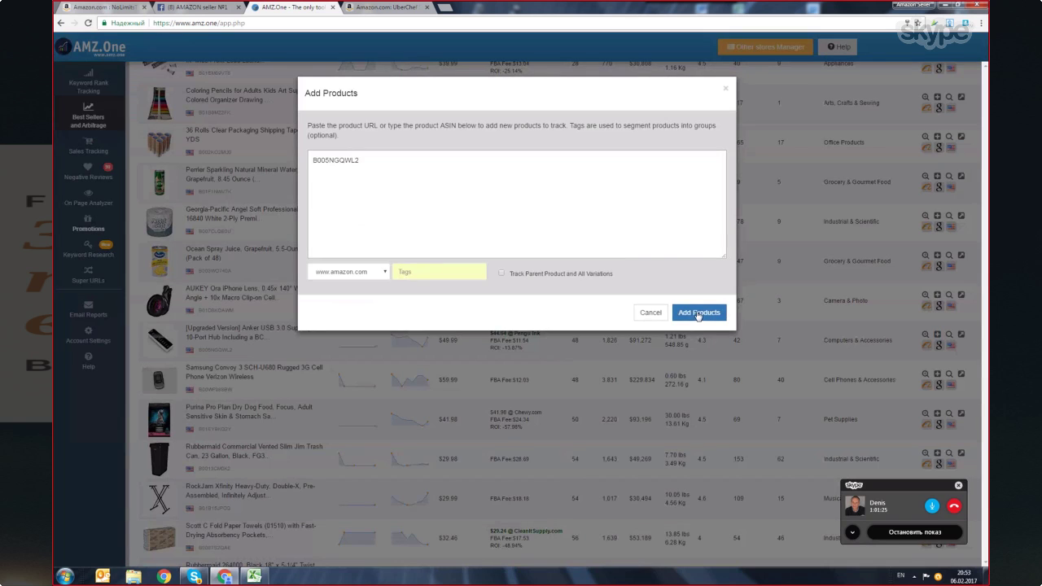
pyautogui.click(698, 314)
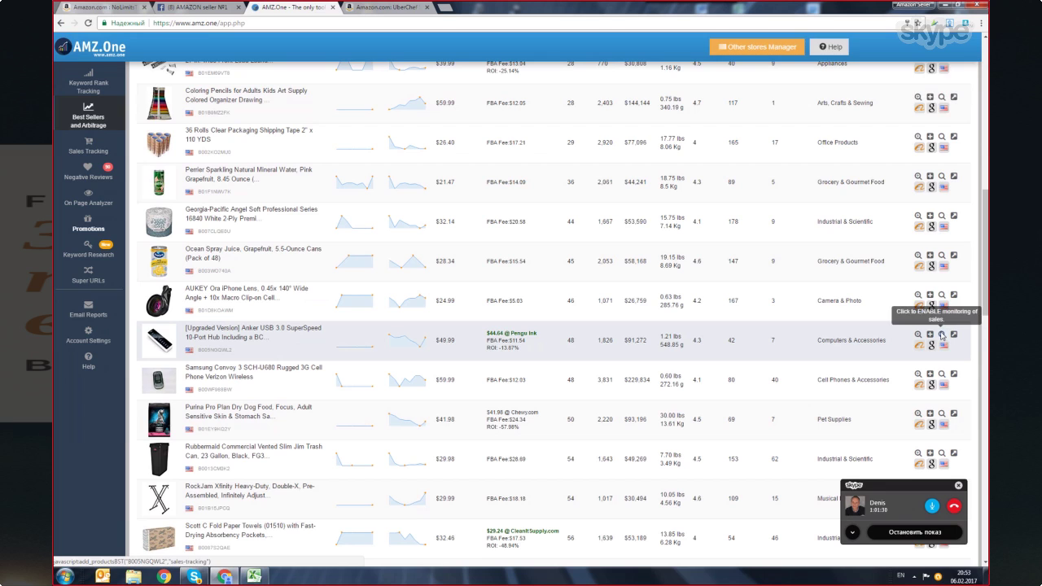
pyautogui.click(941, 336)
pyautogui.click(698, 305)
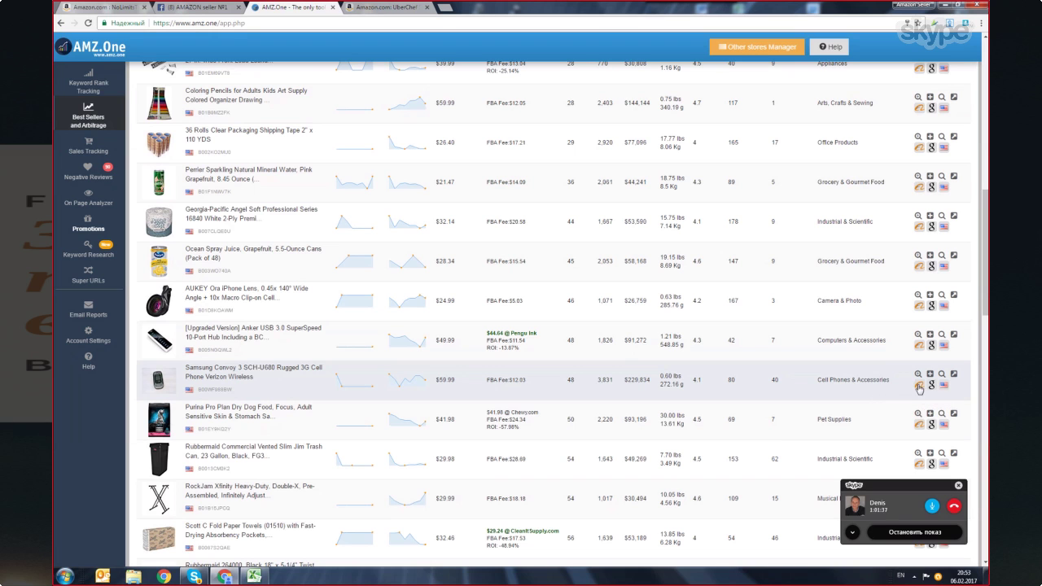
pyautogui.click(941, 335)
pyautogui.click(716, 317)
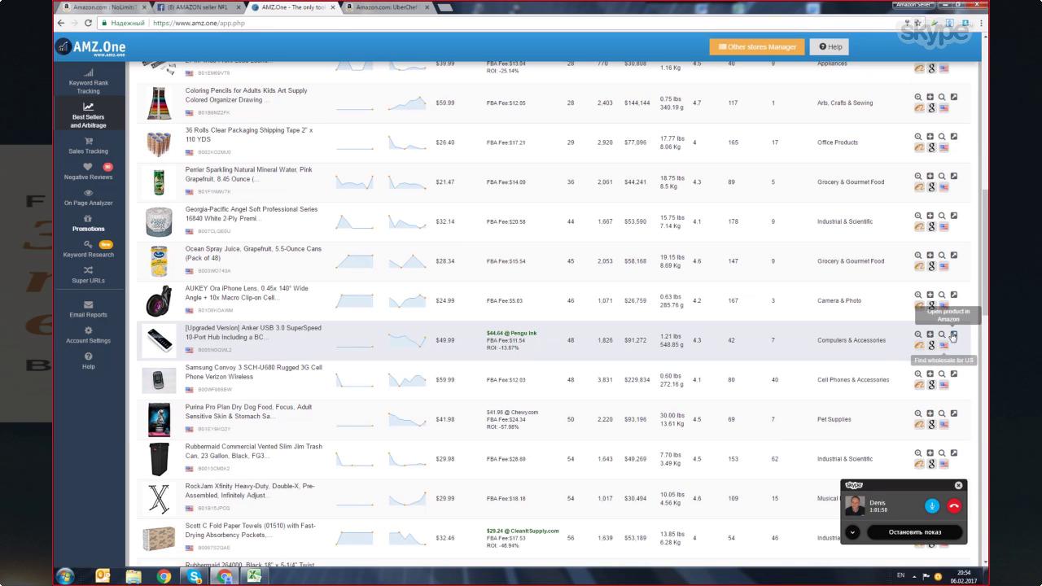
# - View the Anker hub's product page and images on Amazon, and return to AMZ.One
pyautogui.click(955, 337)
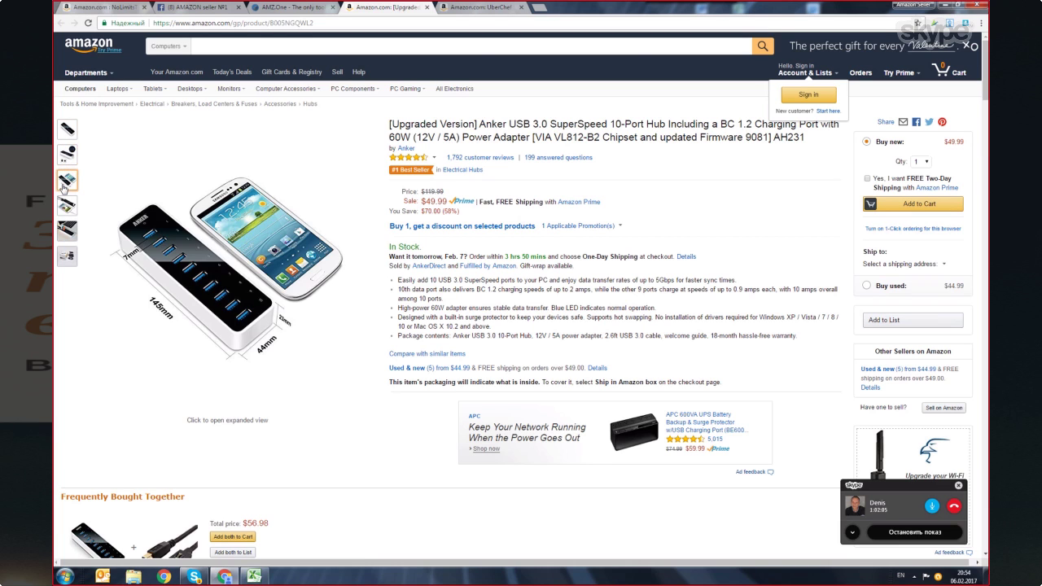
pyautogui.scroll(-2, 320, 222)
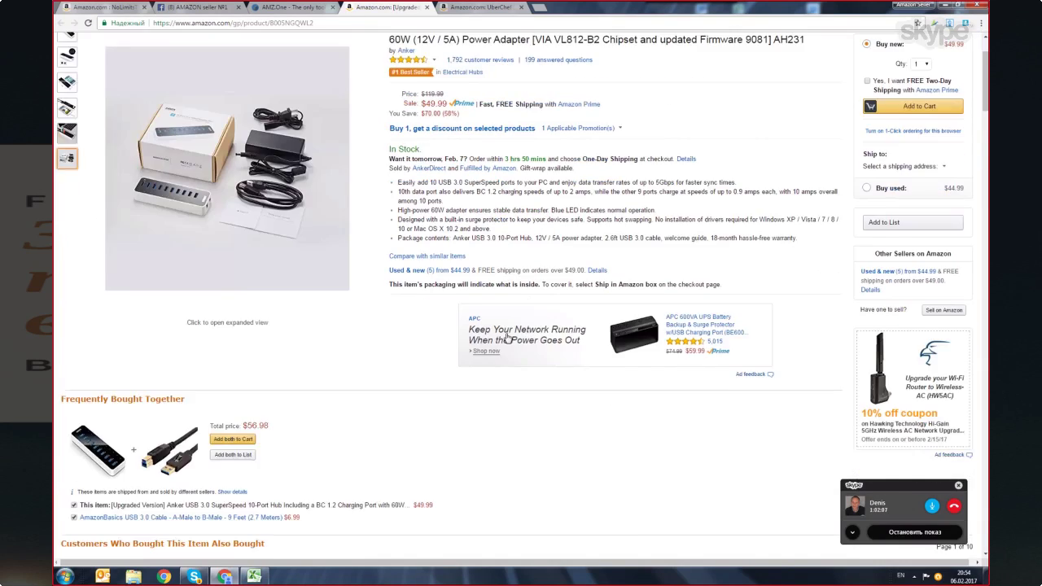
pyautogui.scroll(2, 319, 222)
pyautogui.click(277, 7)
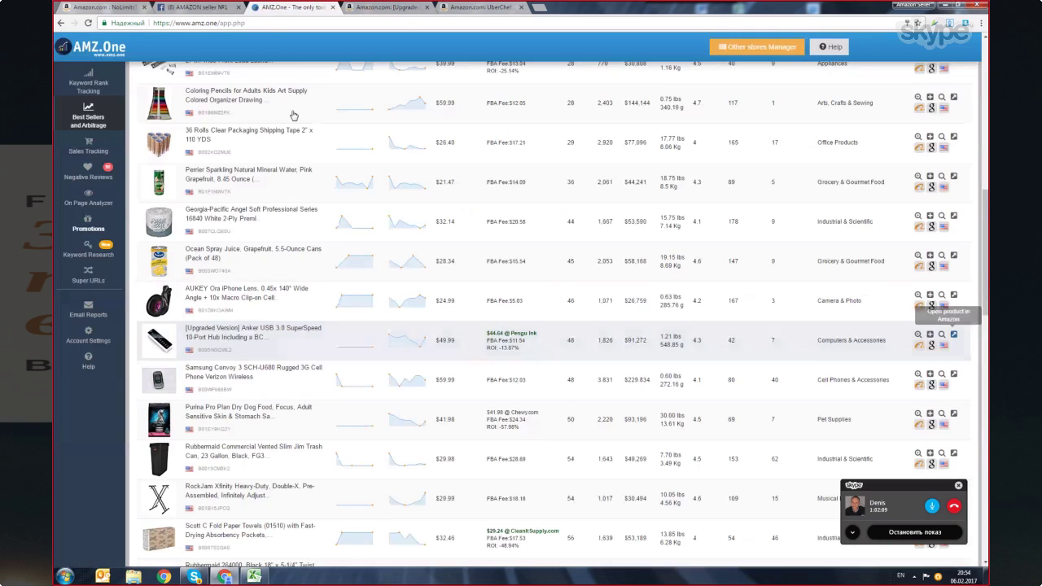
# - Delete the two duplicate Anker hub entries from the keyword rank tracking list
pyautogui.click(95, 88)
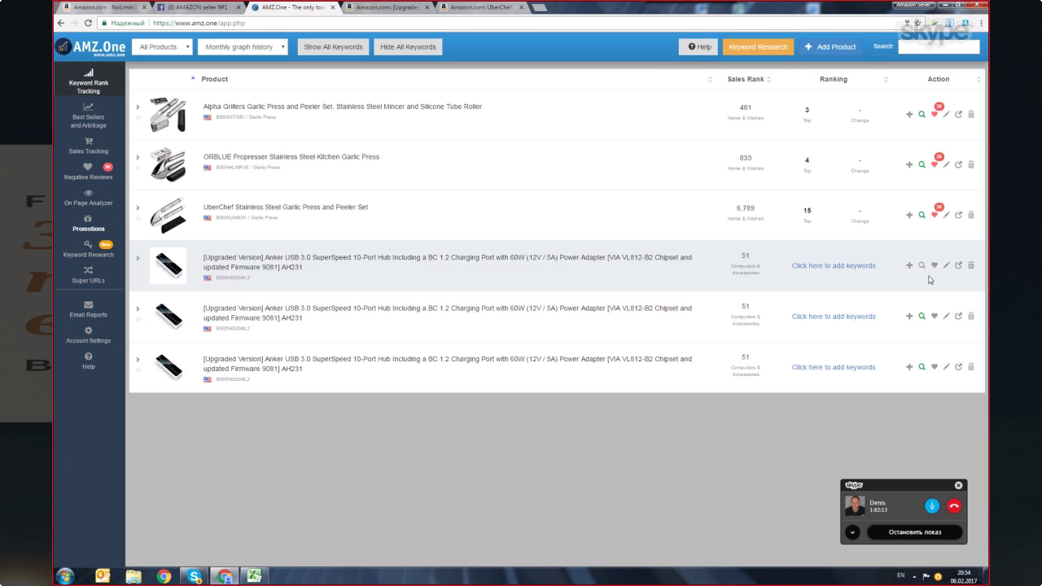
pyautogui.click(971, 266)
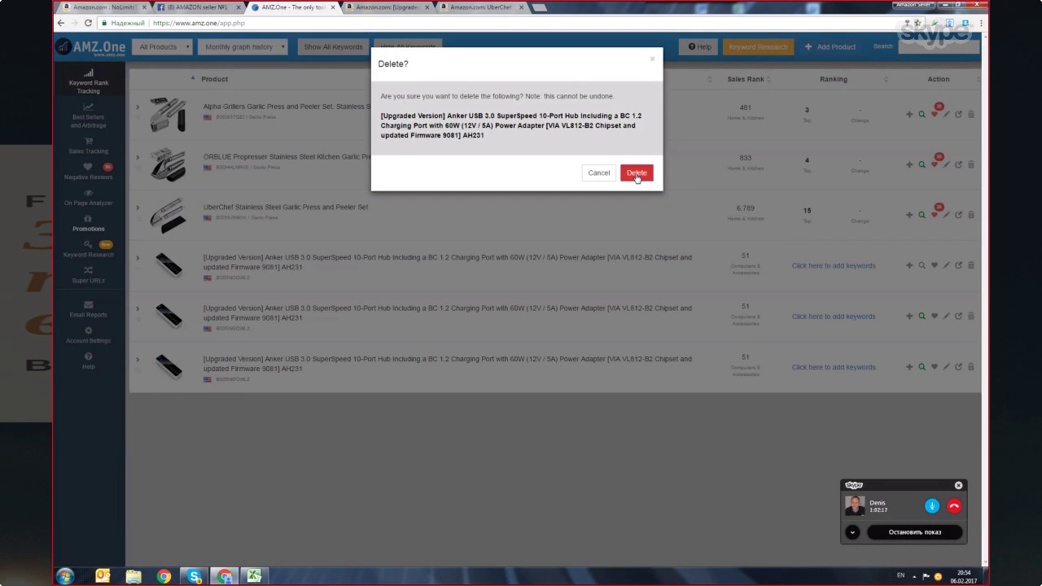
pyautogui.click(636, 174)
pyautogui.click(971, 266)
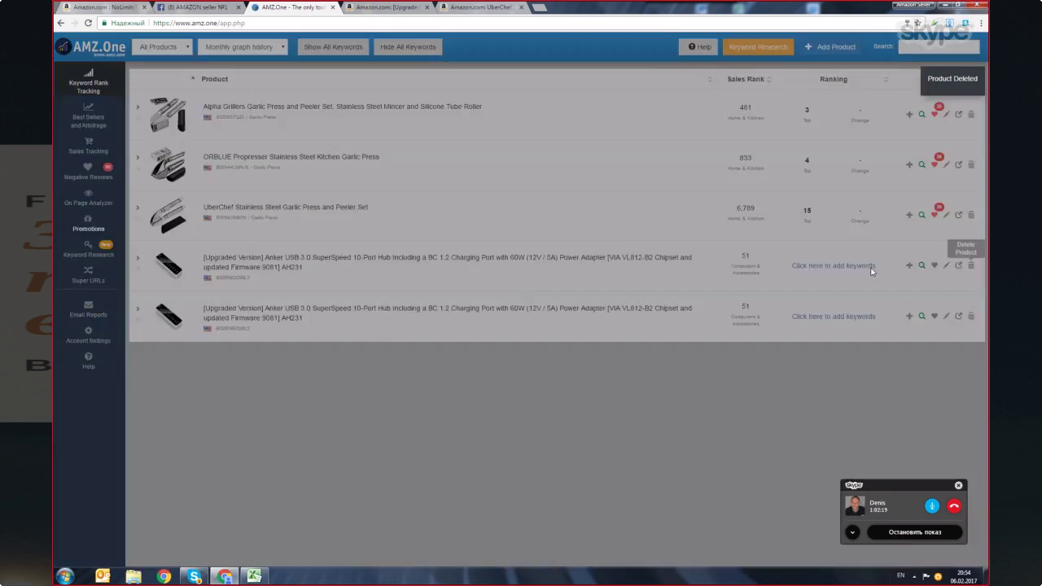
pyautogui.click(636, 172)
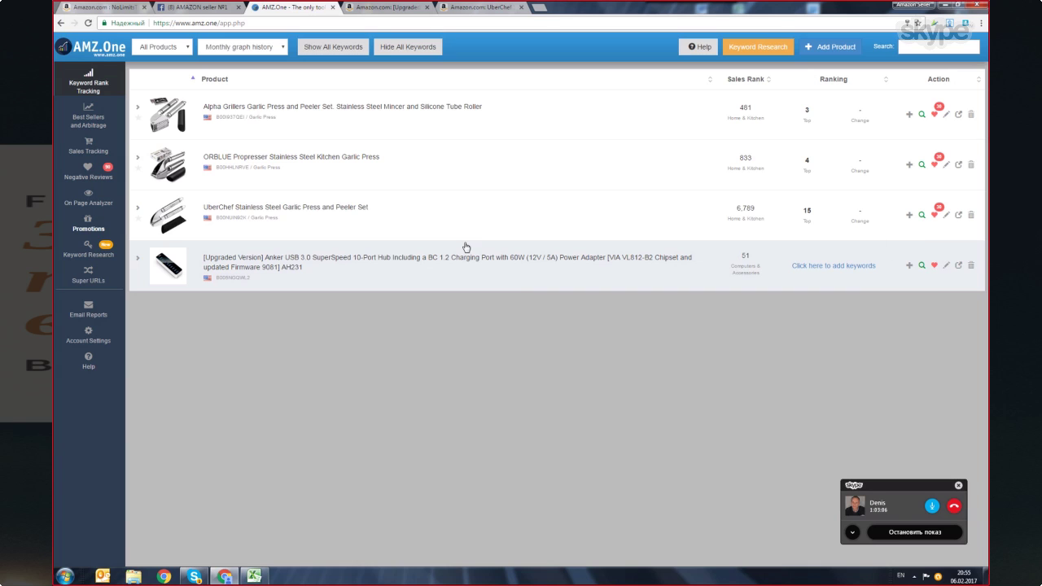
# - Copy the phrase "10-Port Hub" from the Anker product's title in the keyword rank tracking list
pyautogui.click(376, 260)
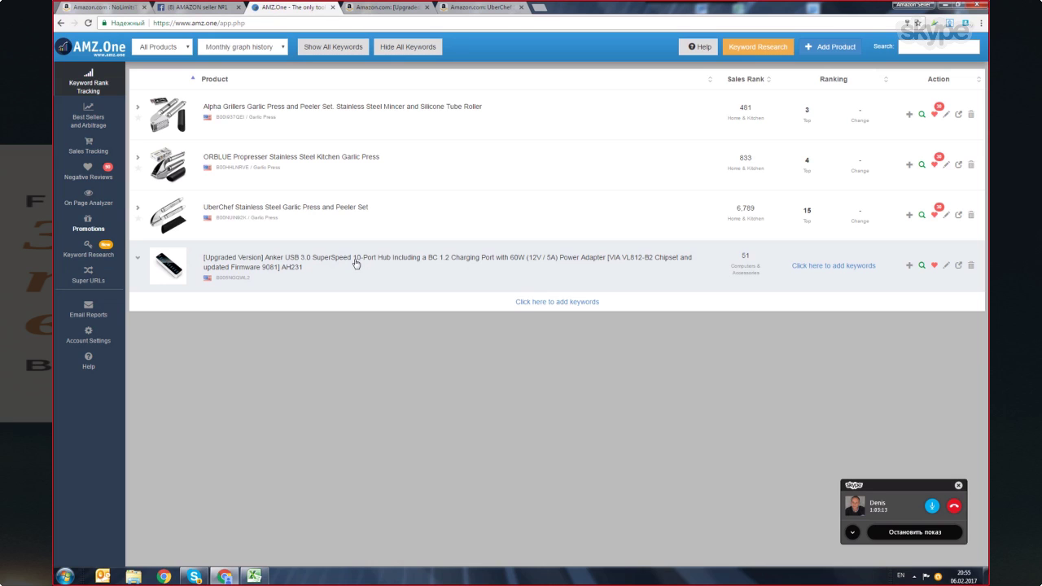
pyautogui.moveTo(354, 260); pyautogui.dragTo(390, 265)
pyautogui.rightClick(390, 258)
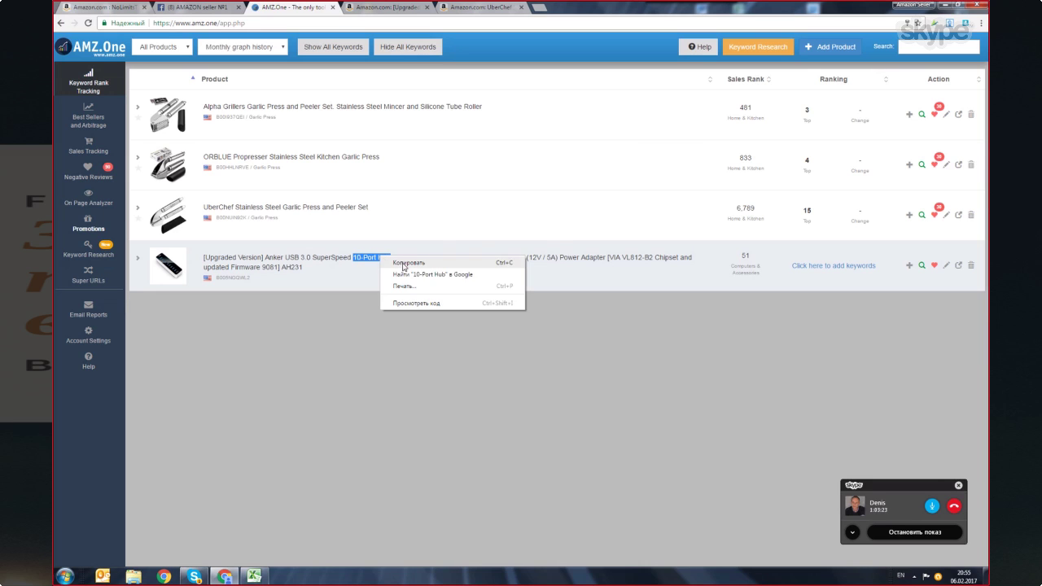
pyautogui.click(420, 262)
# - Generate keyword suggestions for the Anker hub in Keyword Research with "10-Port Hub" as the seed keyword
pyautogui.click(88, 256)
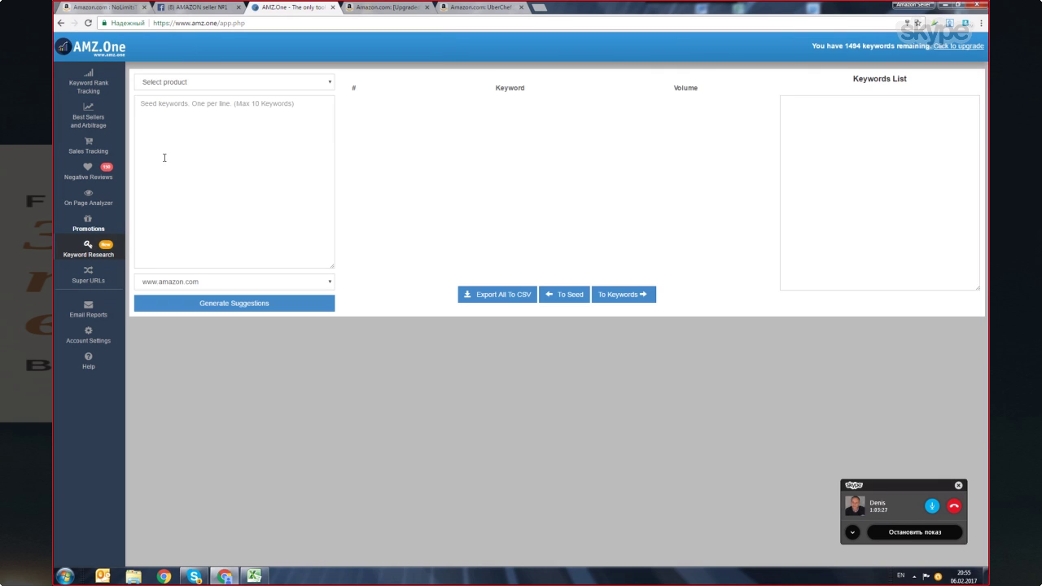
pyautogui.click(326, 83)
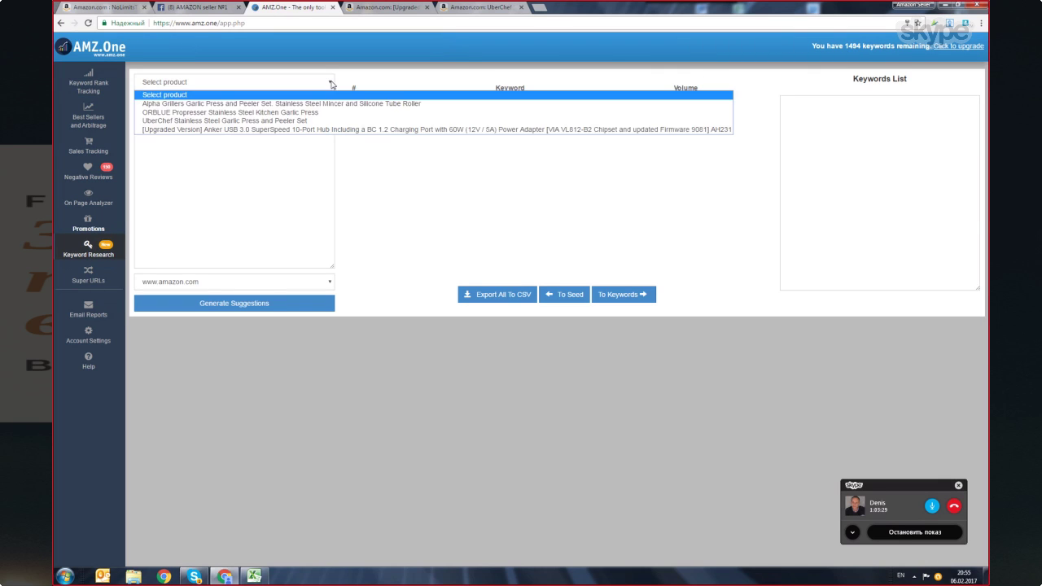
pyautogui.click(214, 132)
pyautogui.click(195, 131)
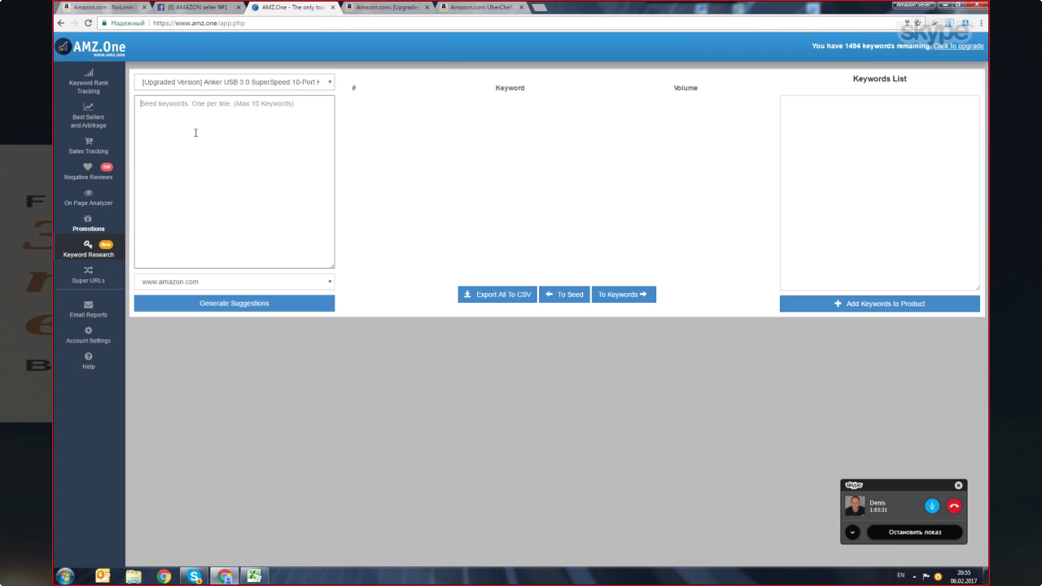
pyautogui.hotkey('ctrl', 'v')
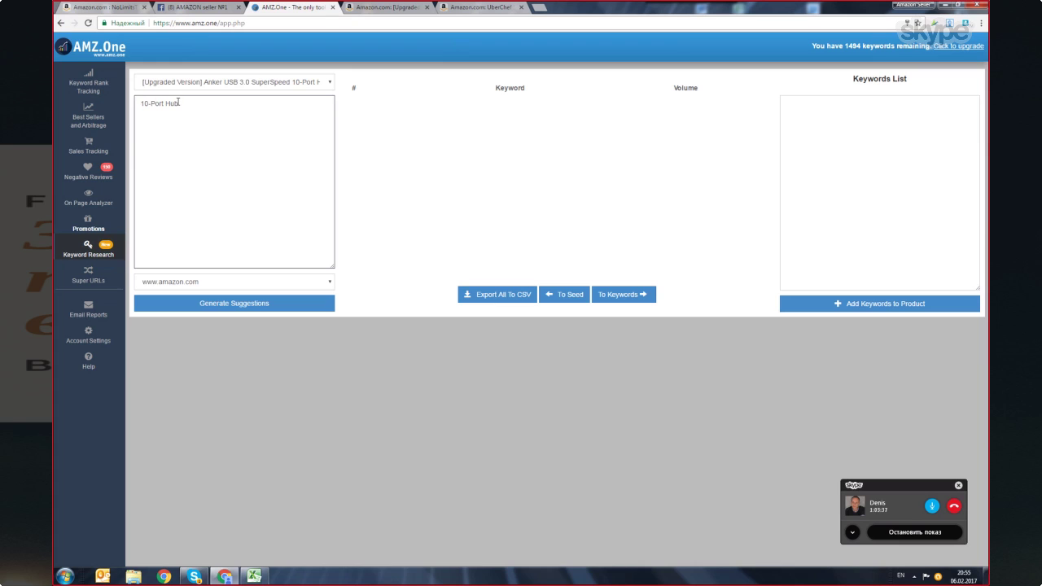
pyautogui.click(203, 305)
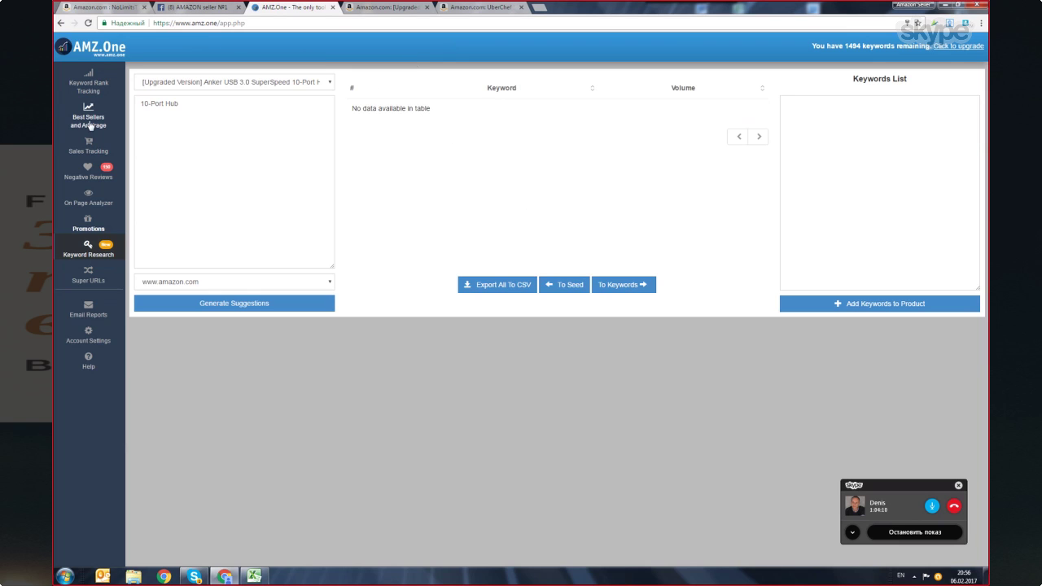
# - Change the seed keyword to "10 Port Hub" without the hyphen and generate suggestions again
pyautogui.click(153, 108)
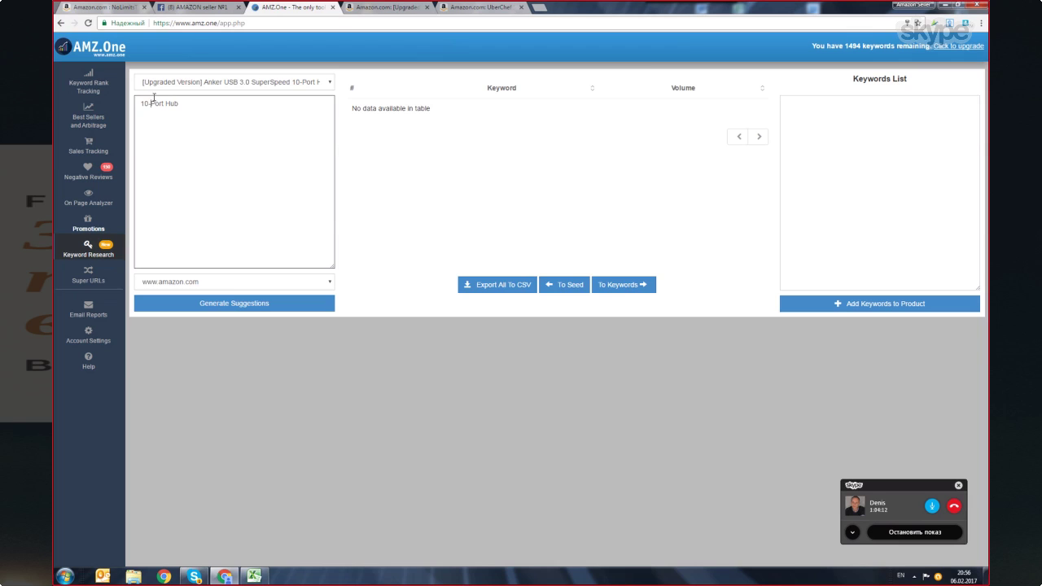
pyautogui.press('BackSpace')
pyautogui.click(195, 106)
pyautogui.click(257, 306)
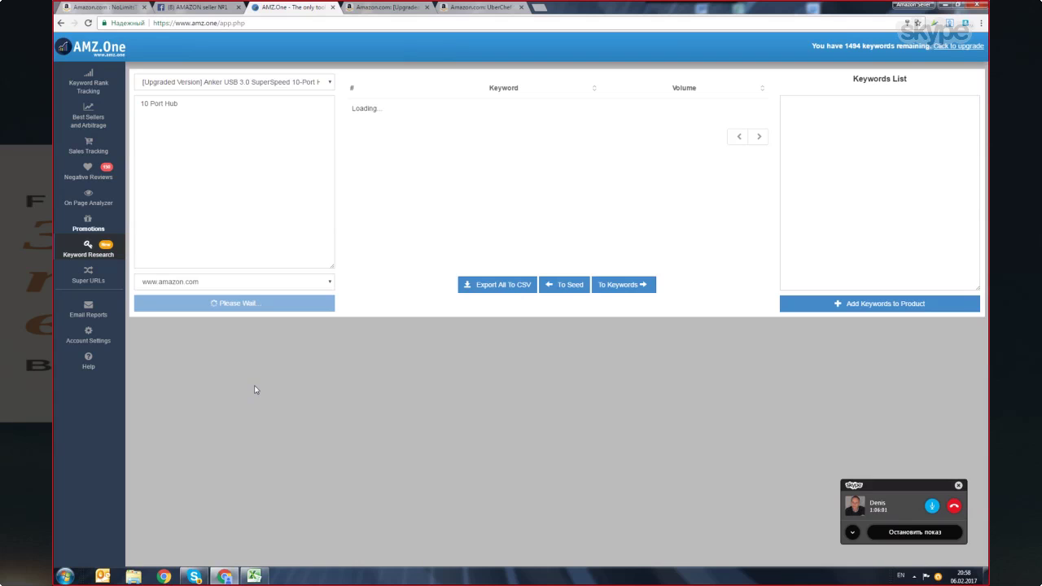
# - Replace the seed keyword with "USB Hub"
pyautogui.moveTo(178, 103); pyautogui.dragTo(135, 103)
pyautogui.press('BackSpace')
pyautogui.hotkey('alt', 'shift')
pyautogui.hotkey('alt', 'shift')
pyautogui.write('U')
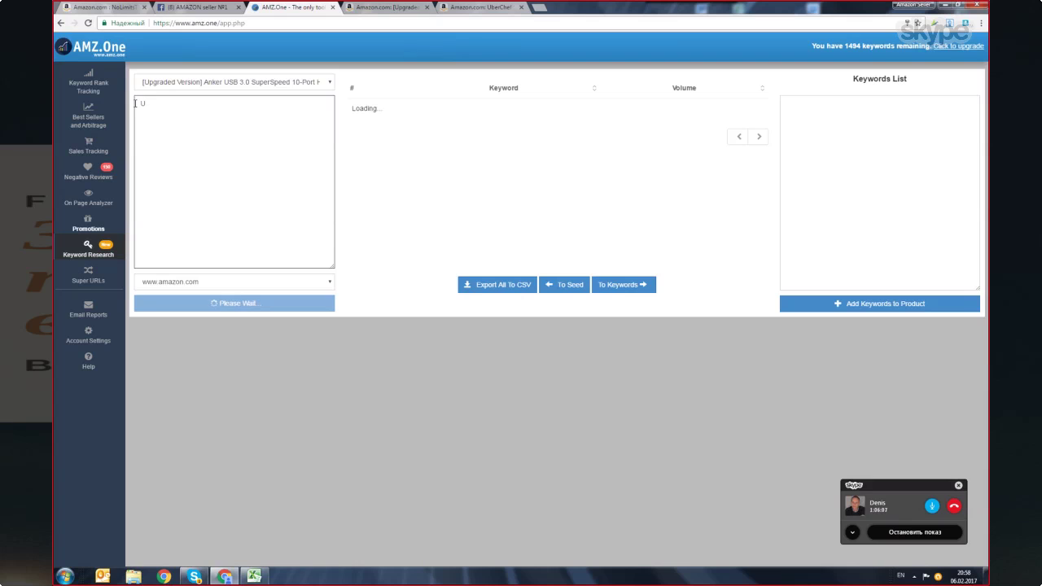
pyautogui.write('SB Hub')
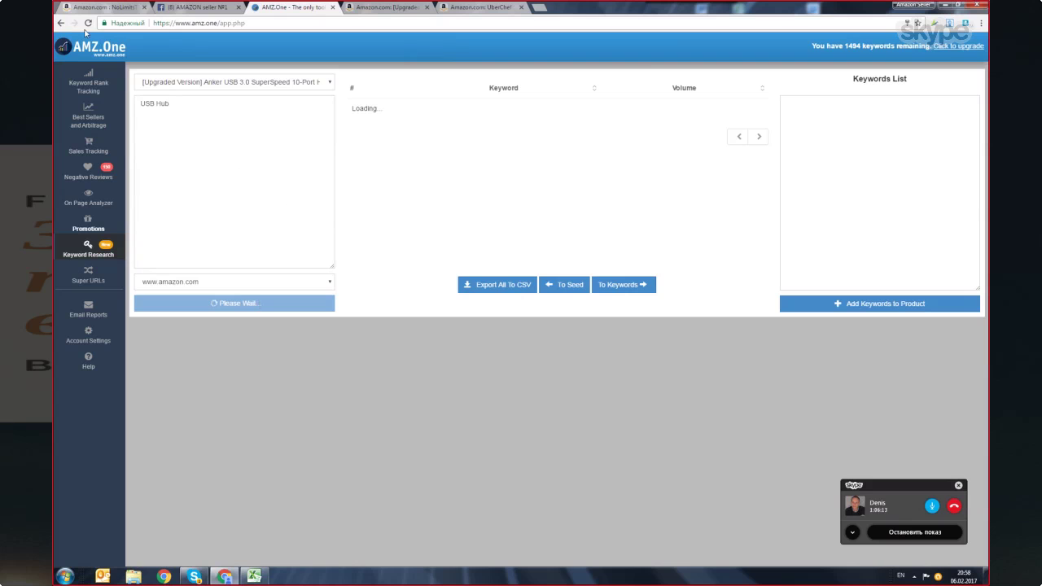
# - Reload the page and generate keyword suggestions for the Anker hub in Keyword Research with "usb hub" as the seed keyword
pyautogui.click(60, 23)
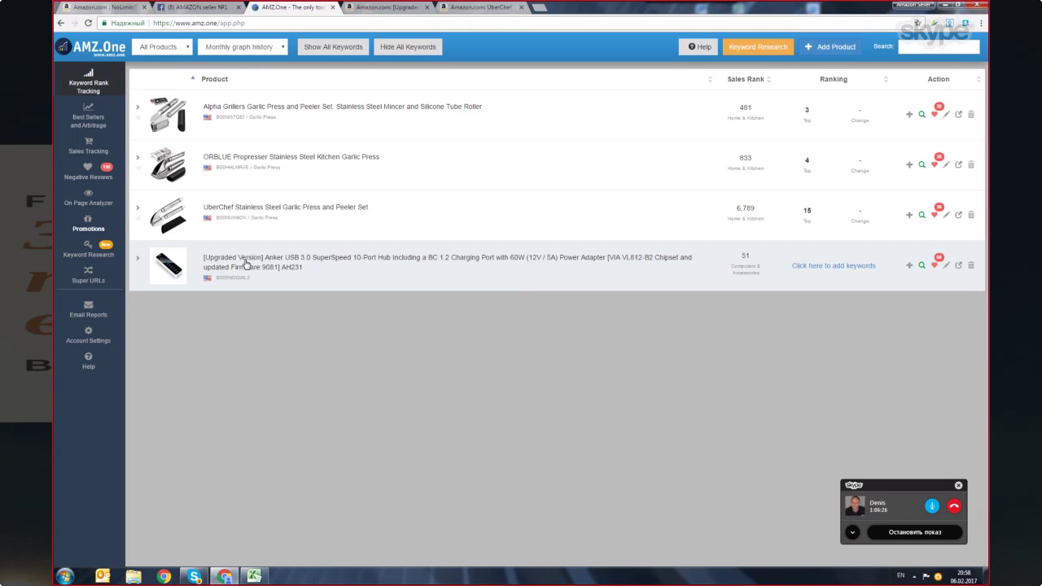
pyautogui.click(249, 263)
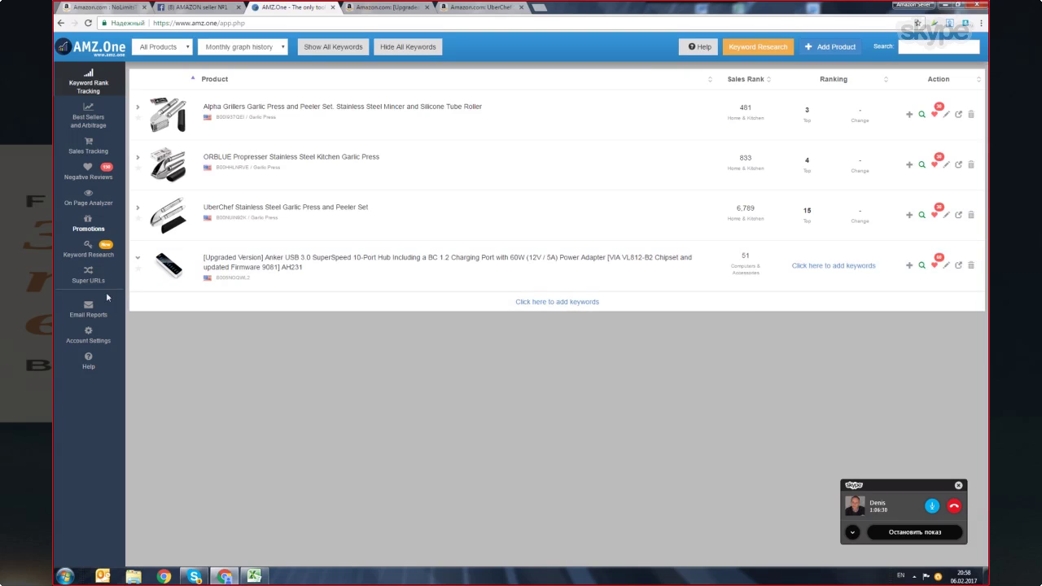
pyautogui.click(91, 255)
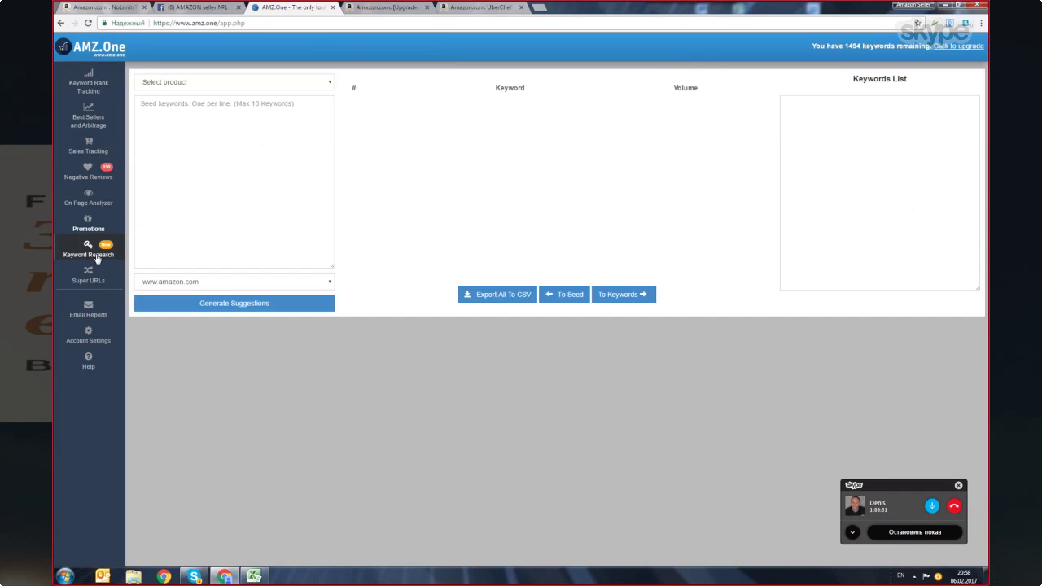
pyautogui.click(324, 88)
pyautogui.click(188, 130)
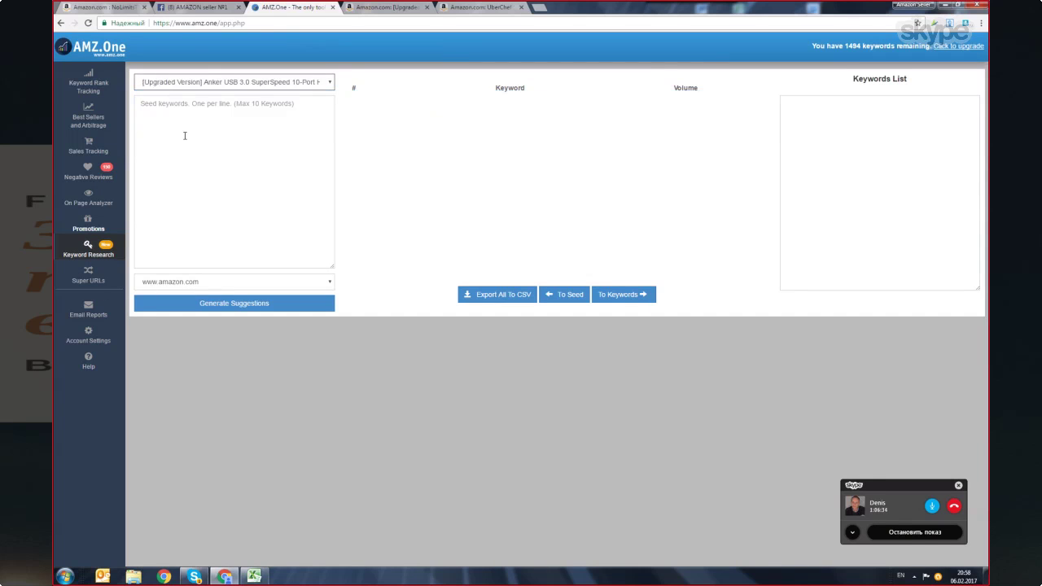
pyautogui.click(172, 108)
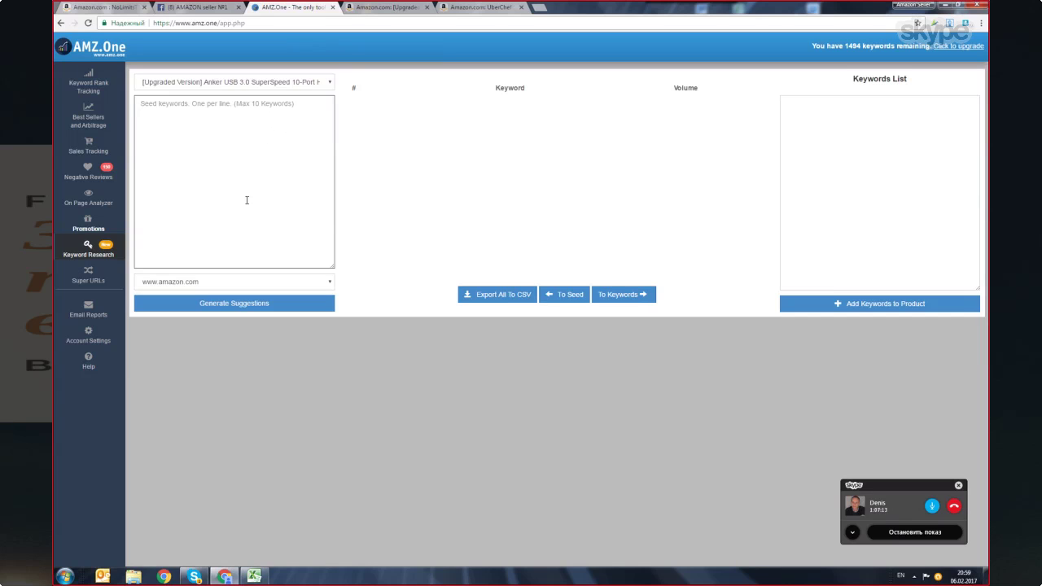
pyautogui.write('usb hub')
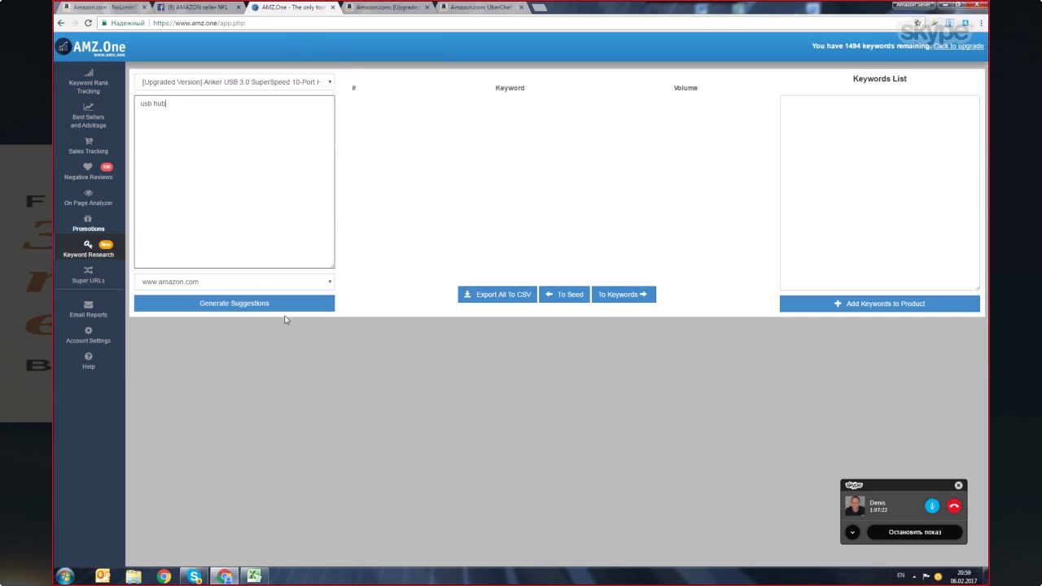
pyautogui.click(272, 306)
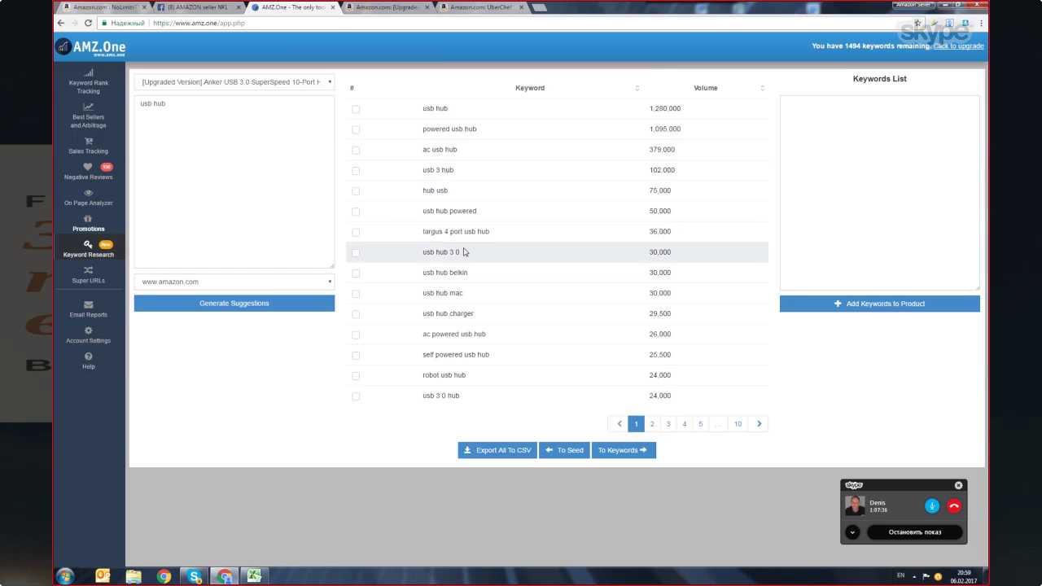
# - Select the suggestions "usb hub", "powered usb hub", "ac usb hub", "hub usb" and "usb hub powered", leaving "usb 3 hub" unselected
pyautogui.click(355, 108)
pyautogui.click(356, 129)
pyautogui.click(355, 150)
pyautogui.click(355, 170)
pyautogui.click(355, 190)
pyautogui.click(356, 213)
pyautogui.click(356, 171)
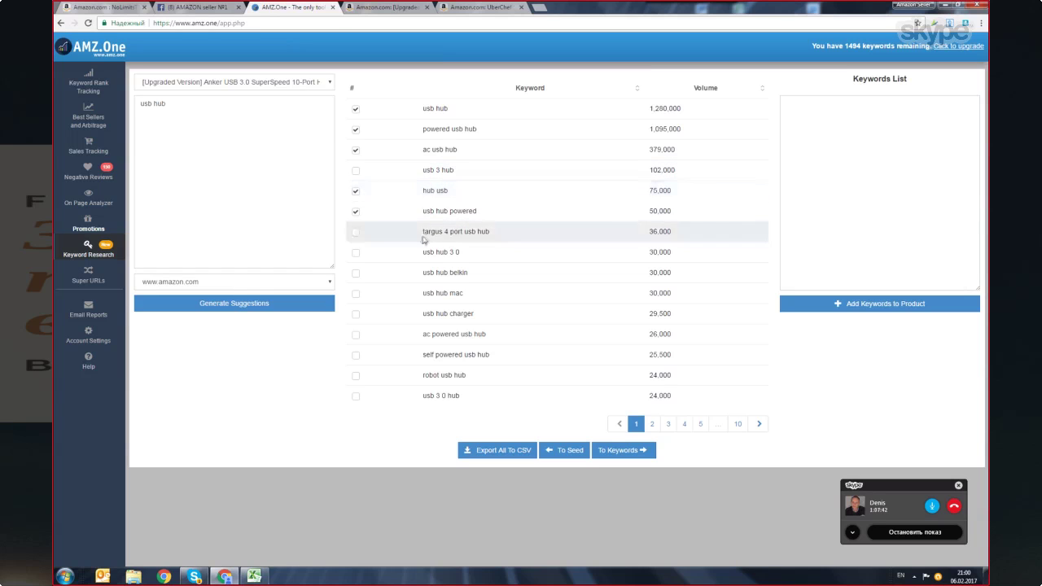
# - Also select "usb hub 3 0", "usb hub mac", "usb hub charger" and "usb 3 0 hub", and add all selected keywords to the Anker product
pyautogui.click(356, 253)
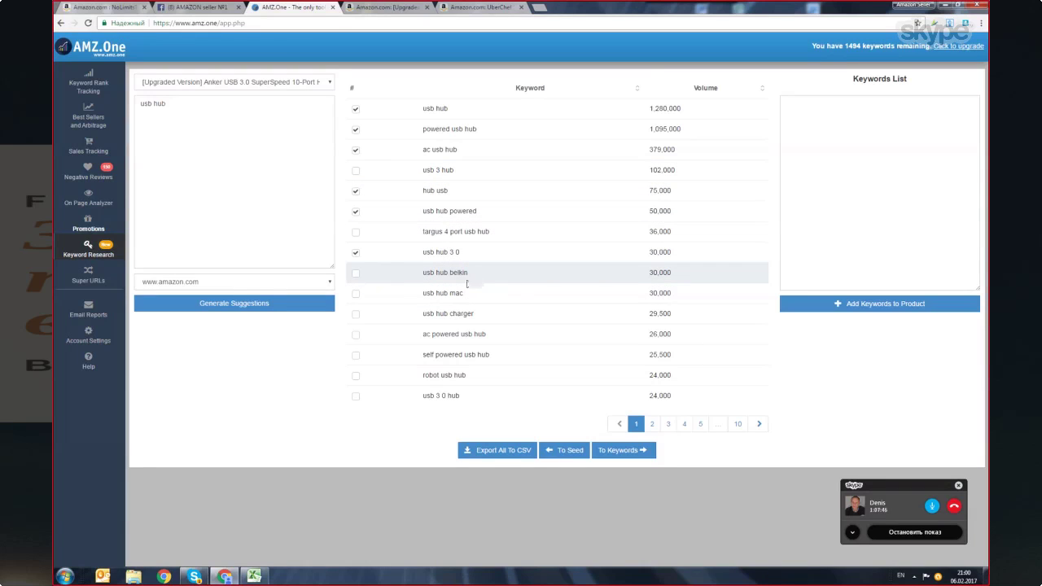
pyautogui.click(356, 293)
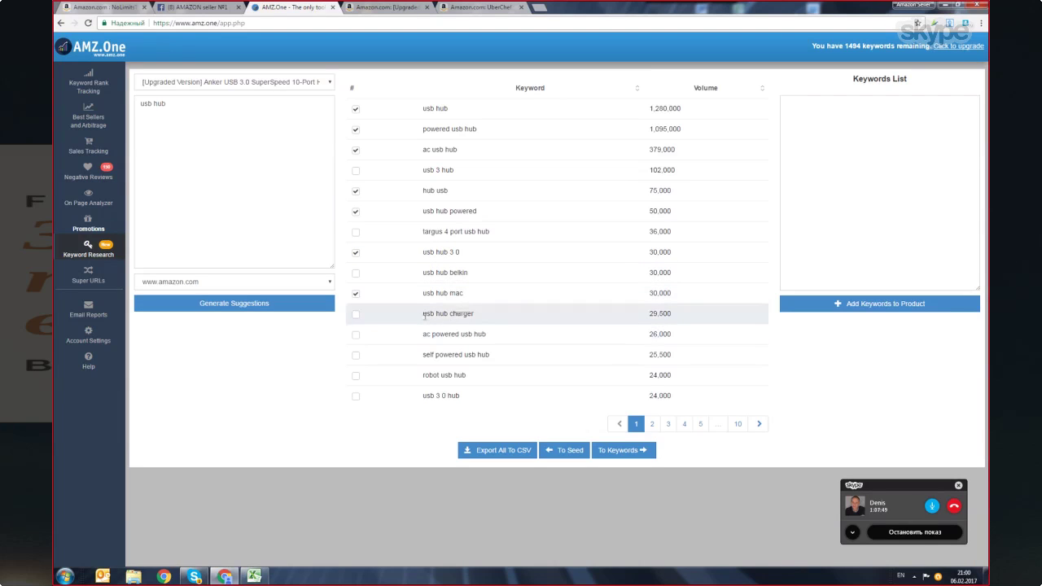
pyautogui.click(356, 314)
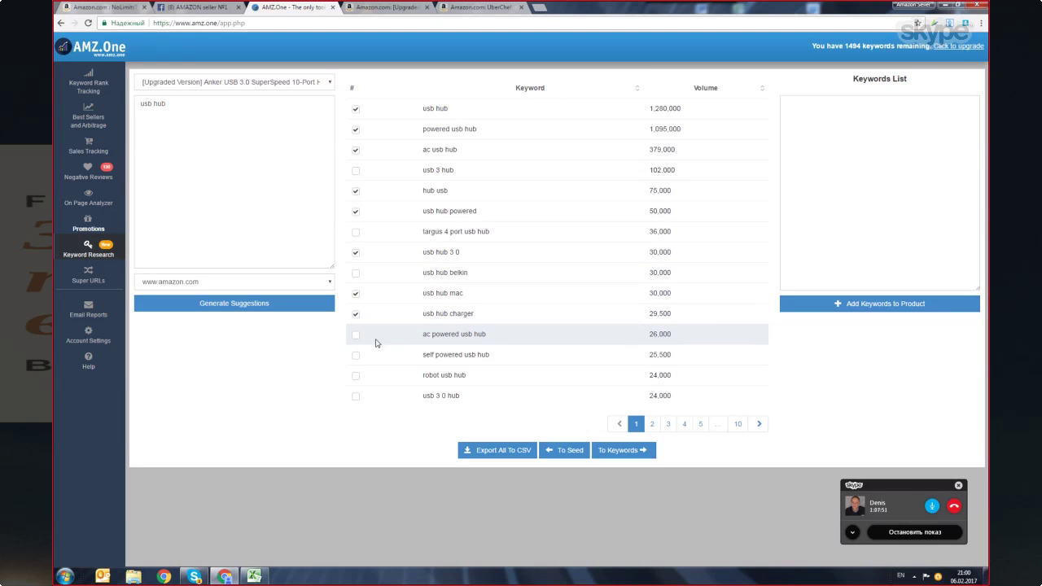
pyautogui.click(357, 397)
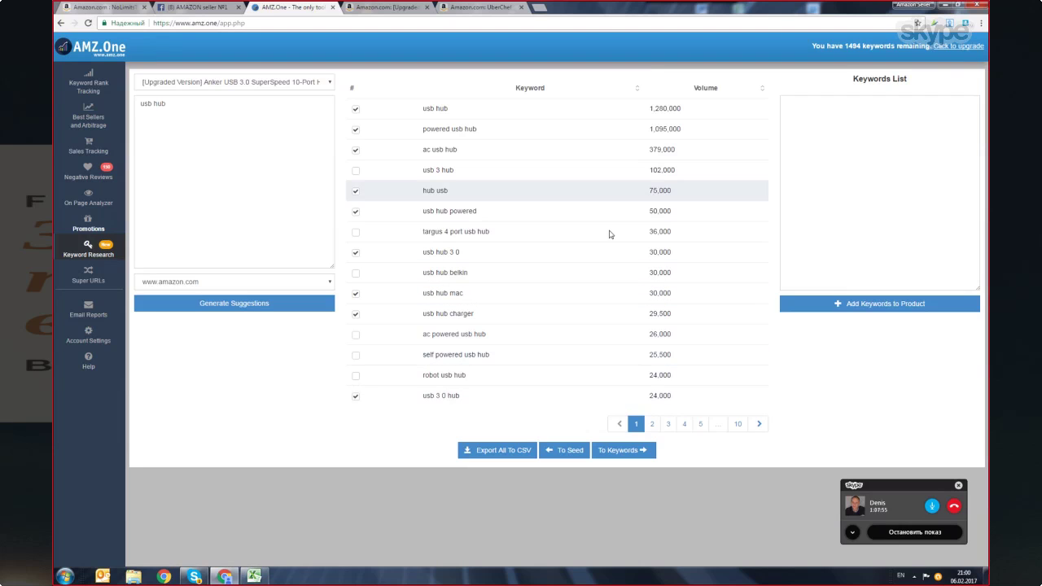
pyautogui.click(629, 452)
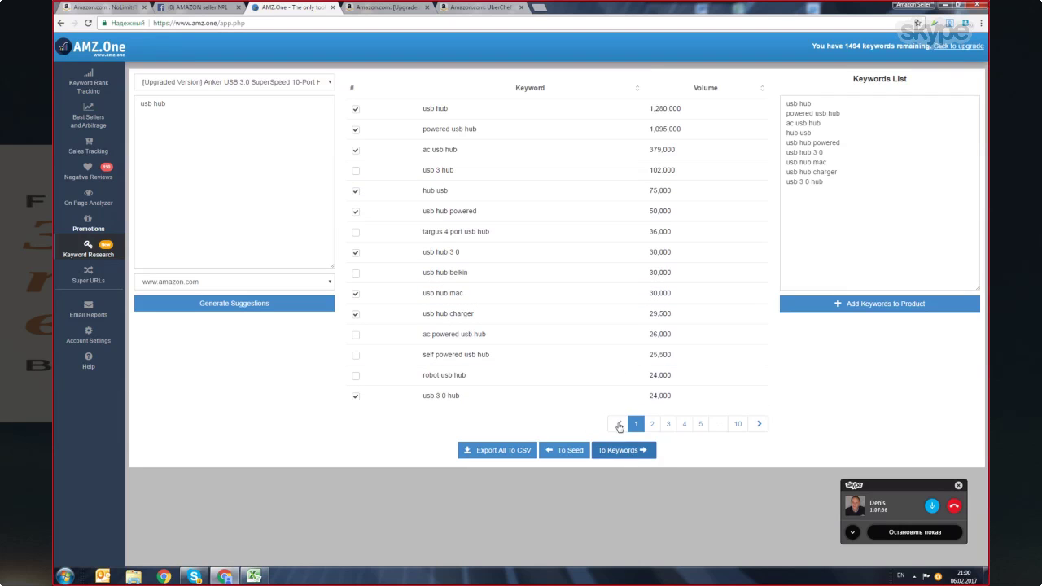
pyautogui.click(857, 301)
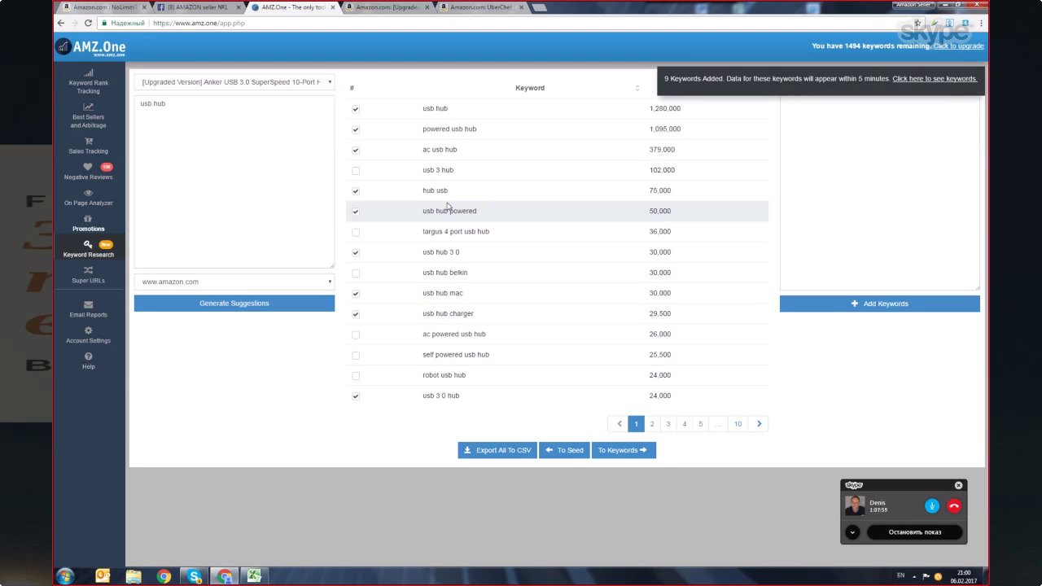
# - Review the keywords now listed under the Anker hub in Keyword Rank Tracking, and view the Sales Tracking page
pyautogui.click(91, 89)
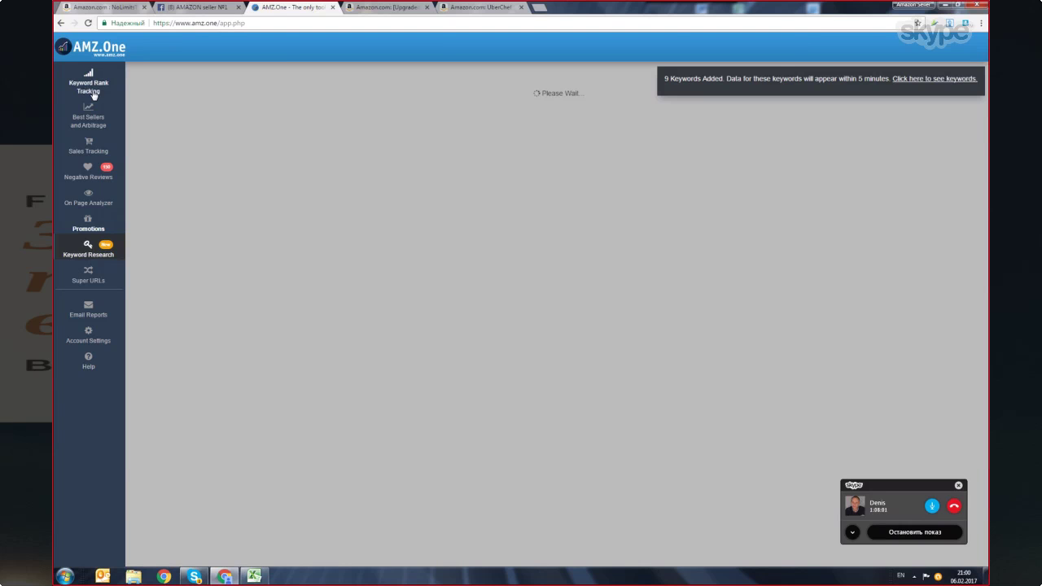
pyautogui.click(251, 258)
pyautogui.scroll(-1, 830, 320)
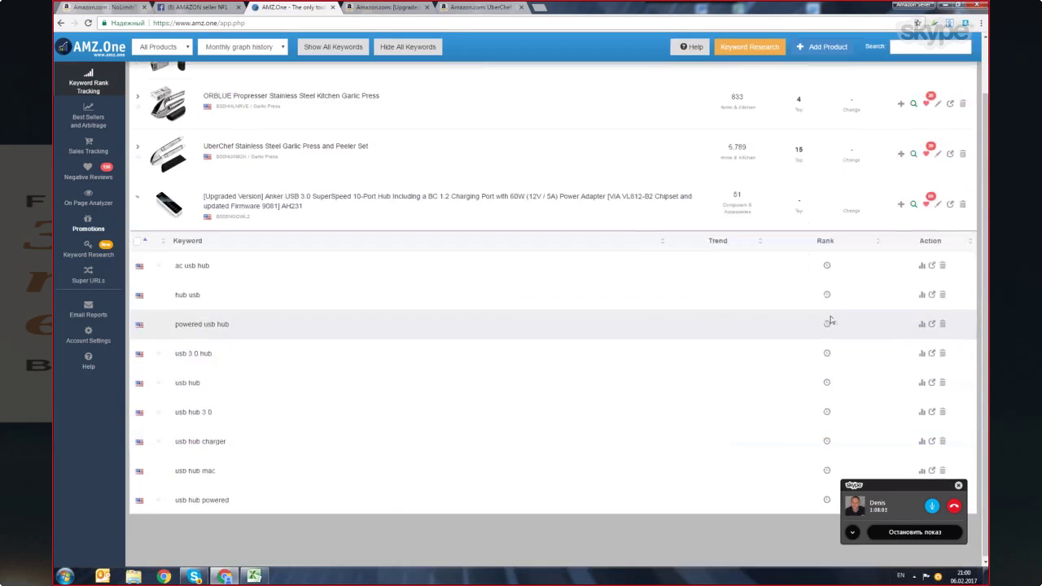
pyautogui.scroll(2, 831, 320)
pyautogui.click(254, 267)
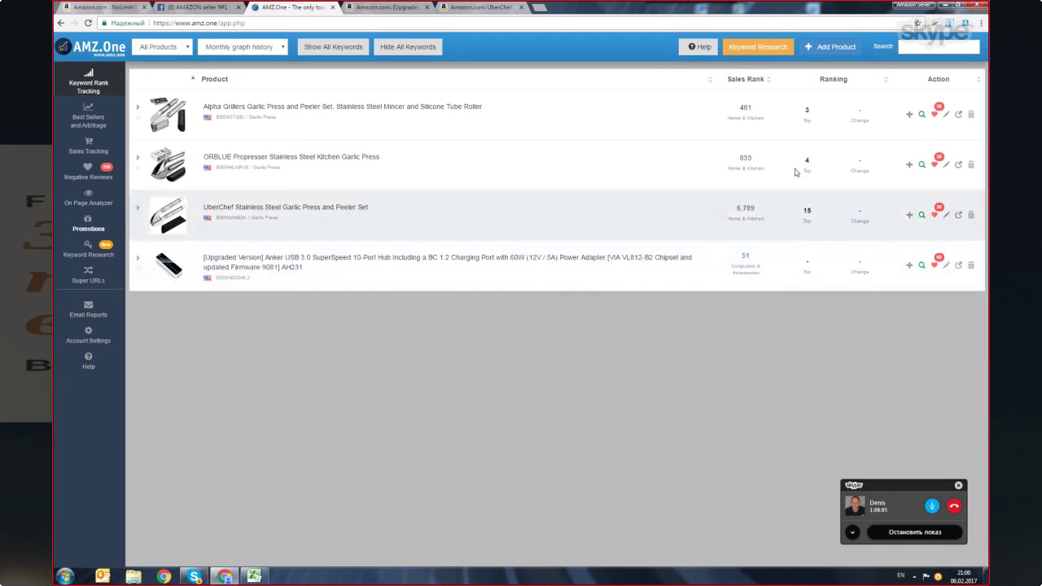
pyautogui.click(111, 144)
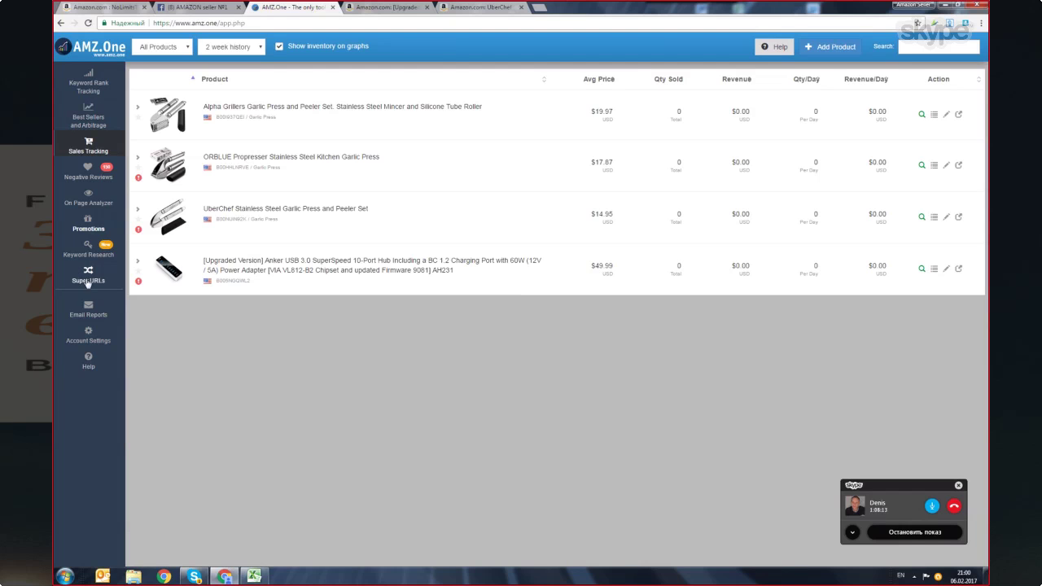
# - Generate keyword suggestions in Keyword Research for the seed keyword "usb hub" without choosing a product
pyautogui.click(86, 250)
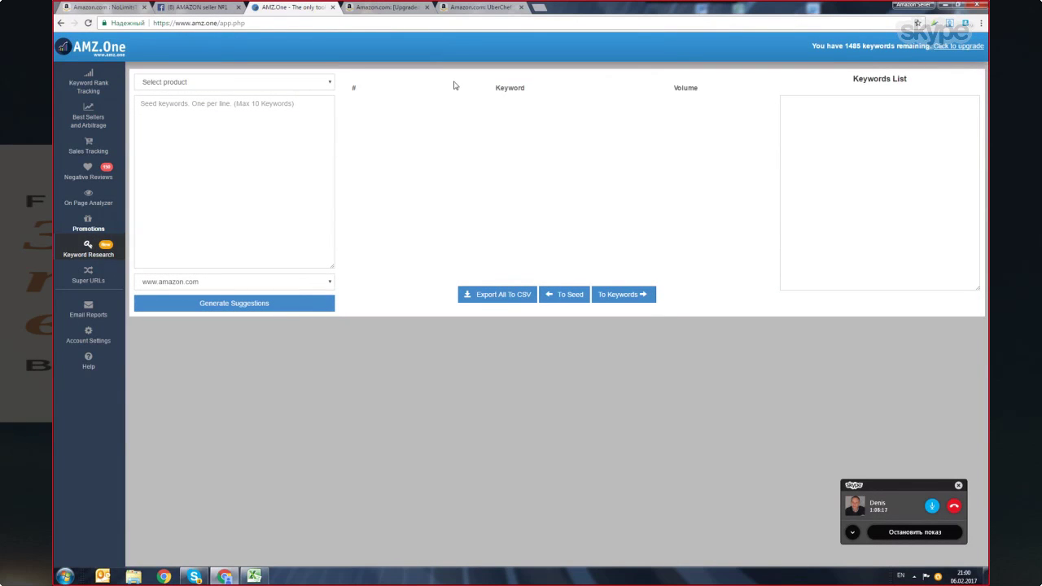
pyautogui.click(195, 91)
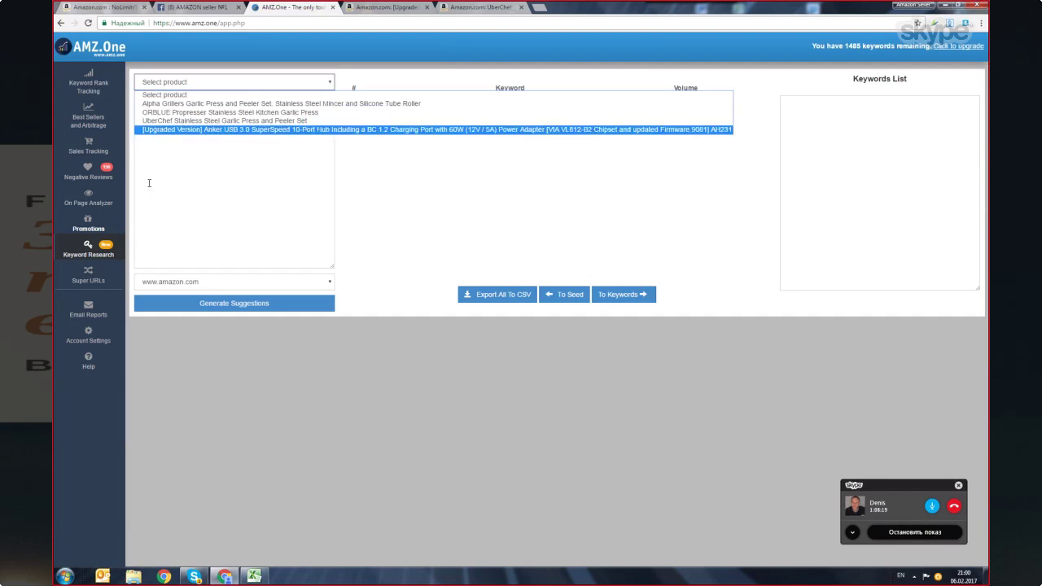
pyautogui.click(163, 111)
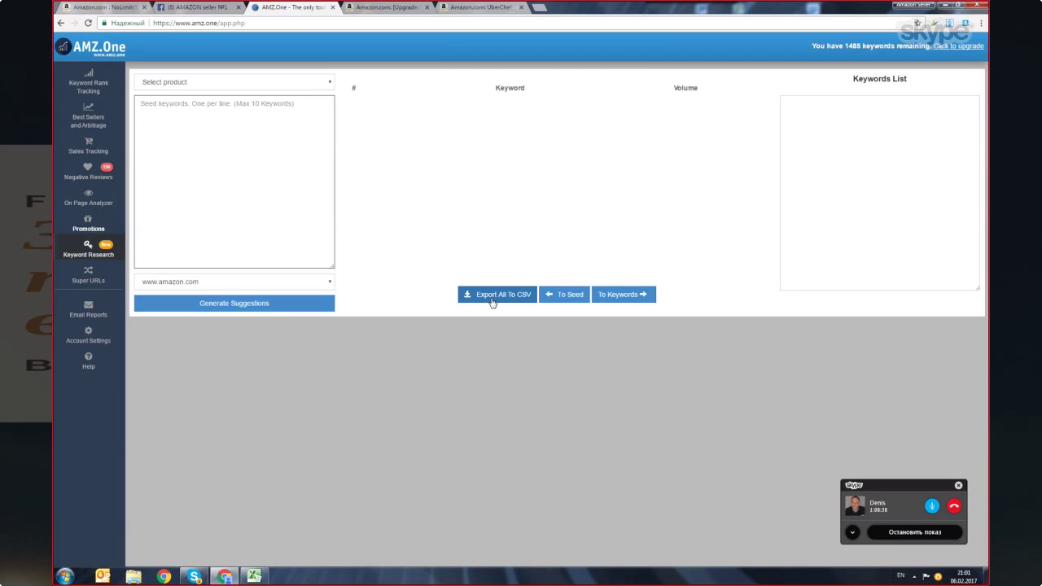
pyautogui.click(182, 135)
pyautogui.write('usb hub')
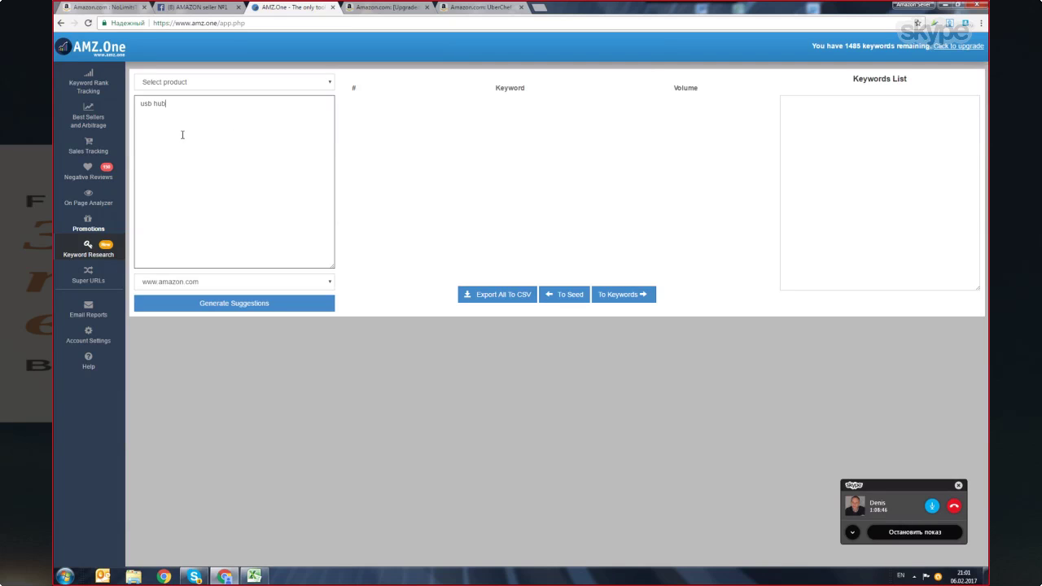
pyautogui.click(243, 306)
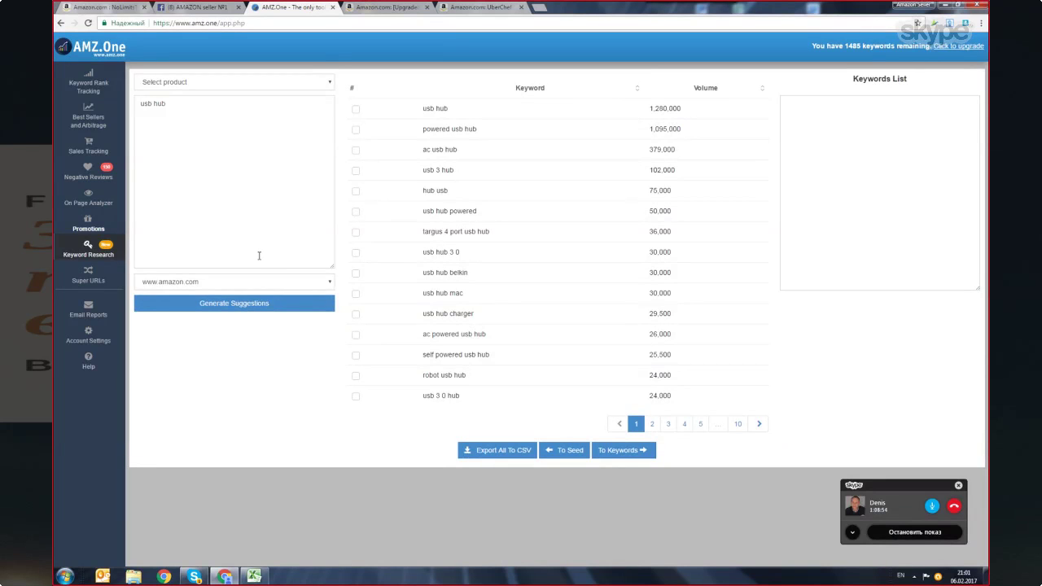
# - Use the suggestions "usb hub", "ac usb hub" and "usb hub 3 0" as seed keywords and generate suggestions again
pyautogui.click(356, 111)
pyautogui.click(356, 150)
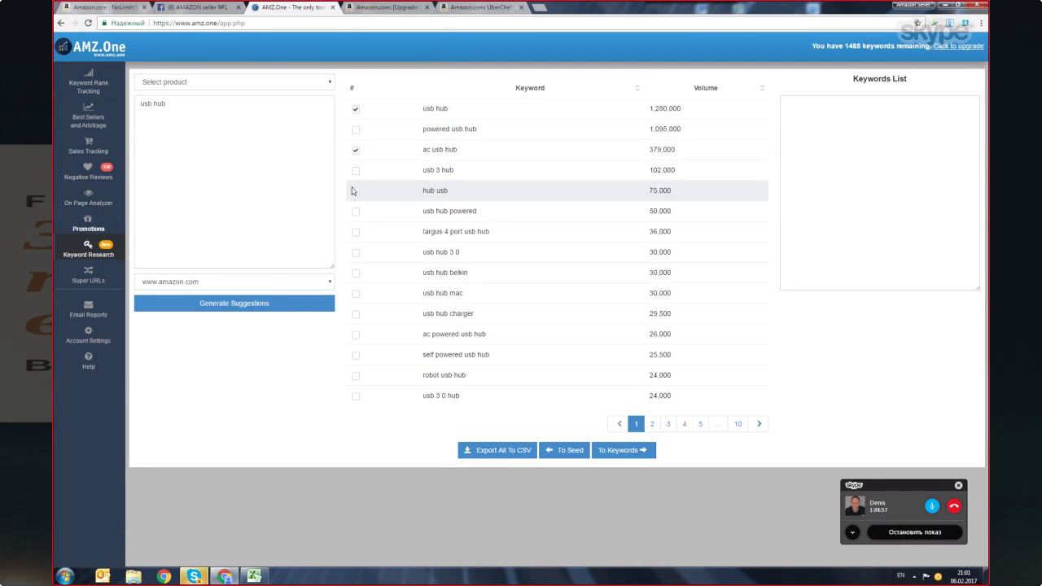
pyautogui.click(355, 255)
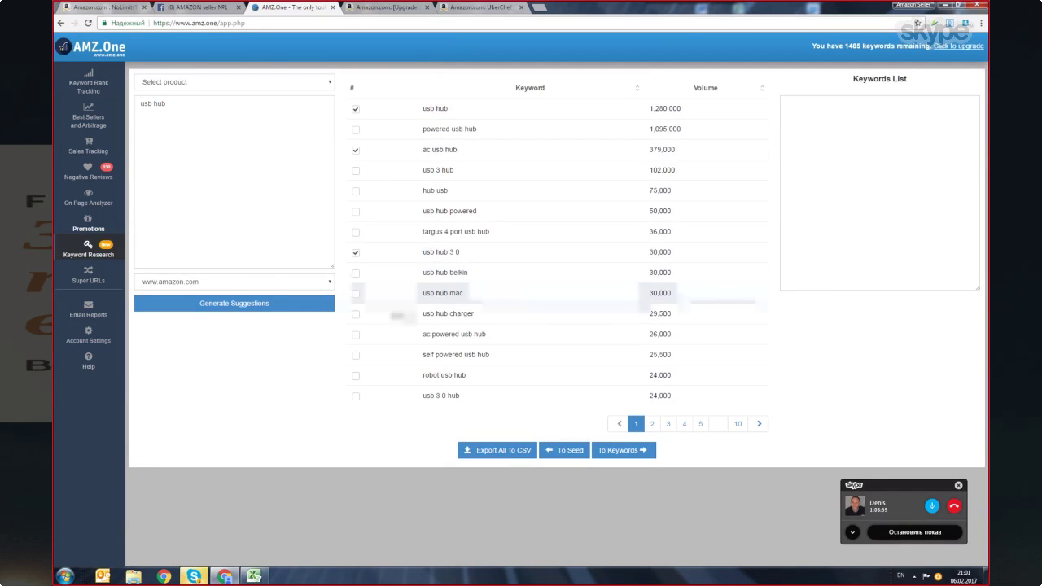
pyautogui.click(569, 450)
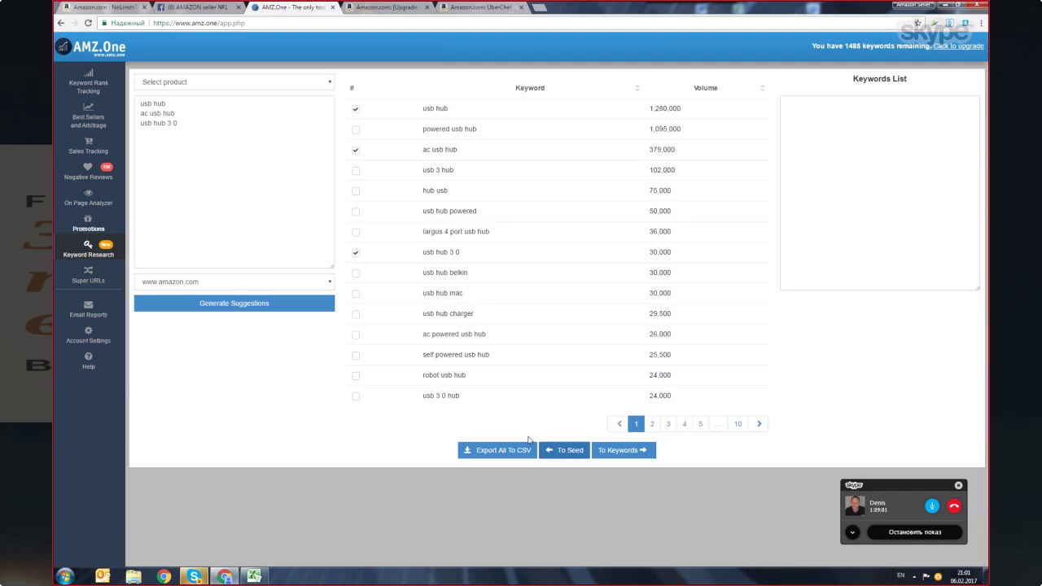
pyautogui.click(233, 304)
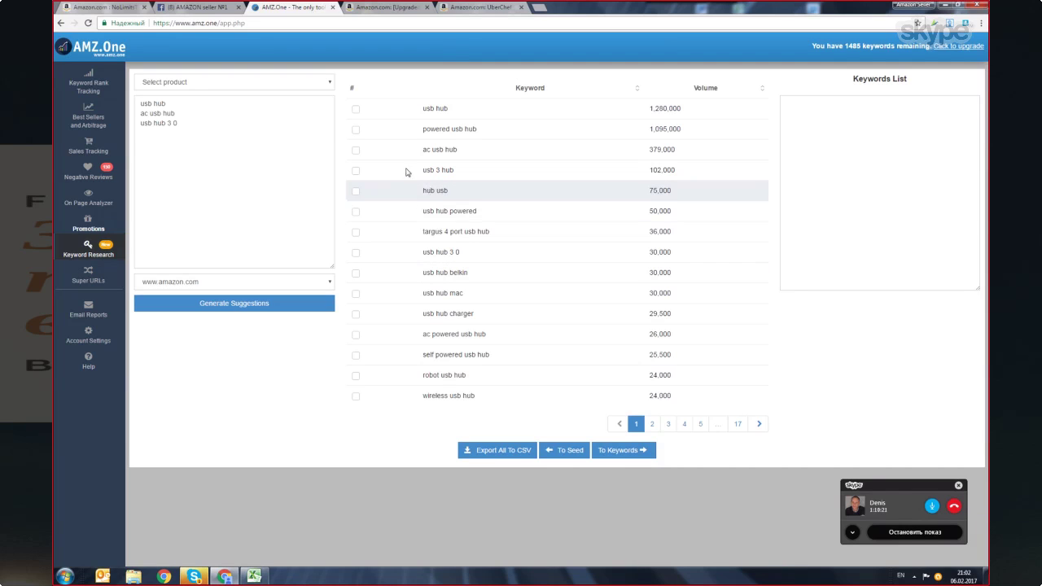
# - Send "usb hub", "ac usb hub", "targus 4 port usb hub", "usb hub charger", "ac powered usb hub", "self powered usb hub" and "robot usb hub" to the keywords list
pyautogui.click(356, 109)
pyautogui.click(355, 151)
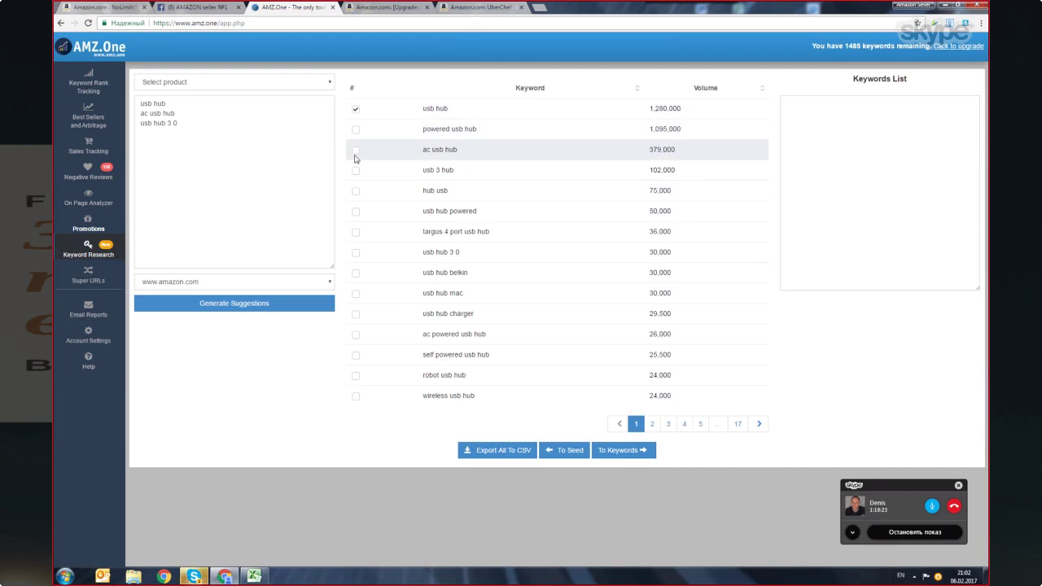
pyautogui.click(356, 315)
pyautogui.click(356, 335)
pyautogui.click(355, 355)
pyautogui.click(355, 376)
pyautogui.click(356, 231)
pyautogui.click(647, 450)
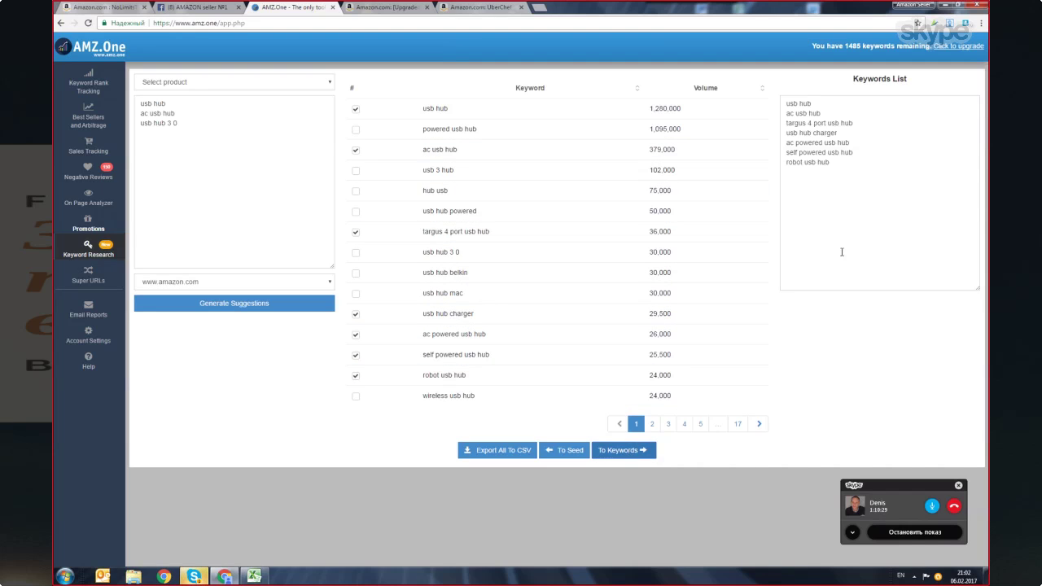
# - Choose the Anker hub as the product, also select "hub usb" and "usb 3 hub", and add all selected keywords to it
pyautogui.click(332, 82)
pyautogui.click(212, 119)
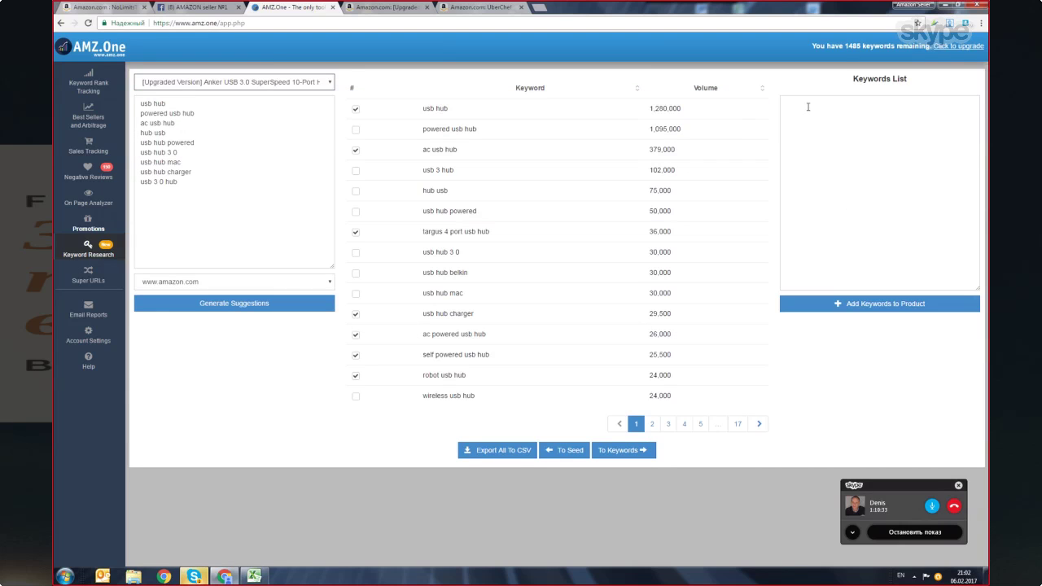
pyautogui.click(356, 193)
pyautogui.click(355, 170)
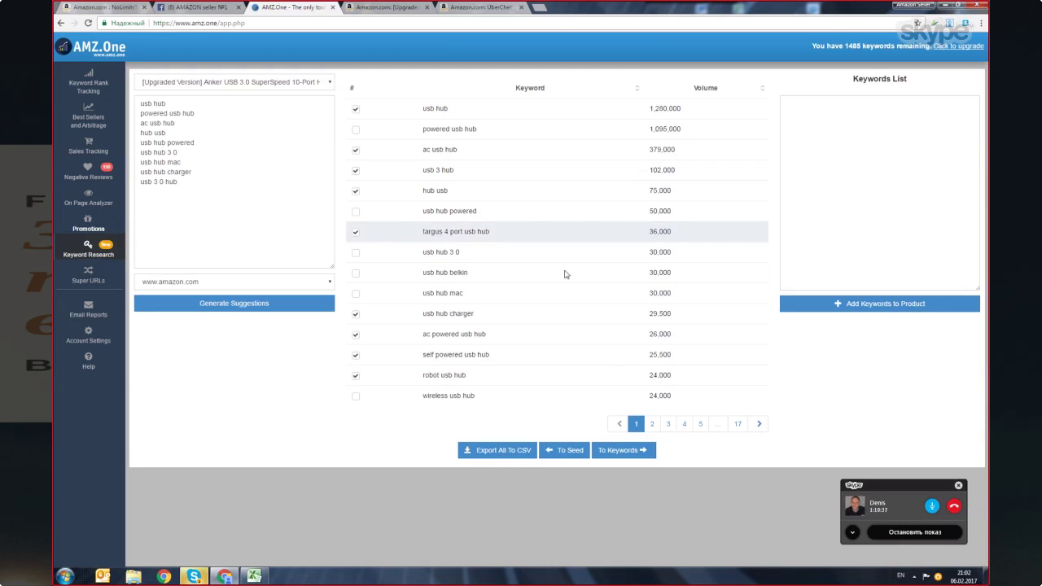
pyautogui.click(619, 453)
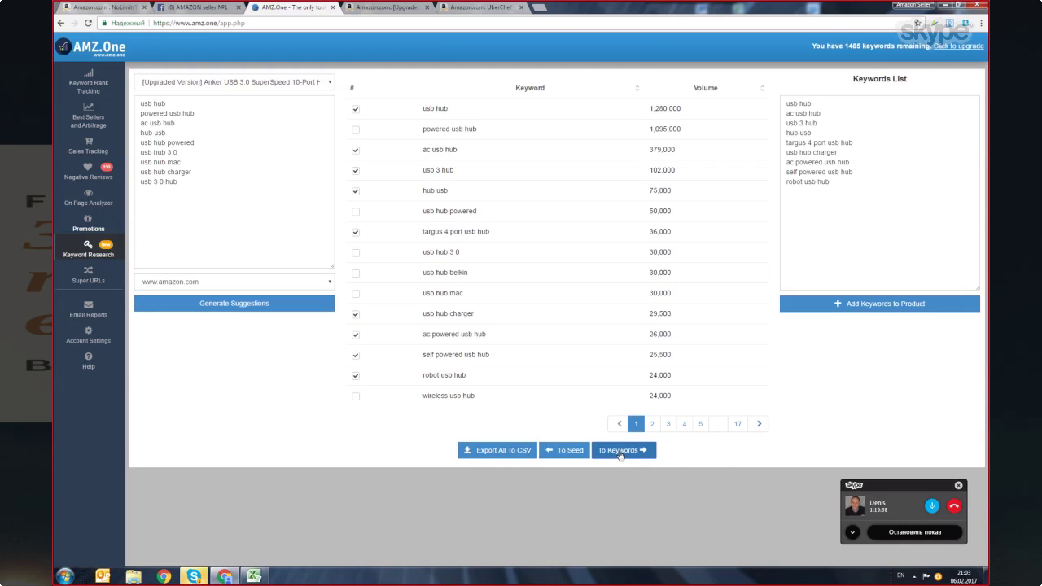
pyautogui.click(880, 310)
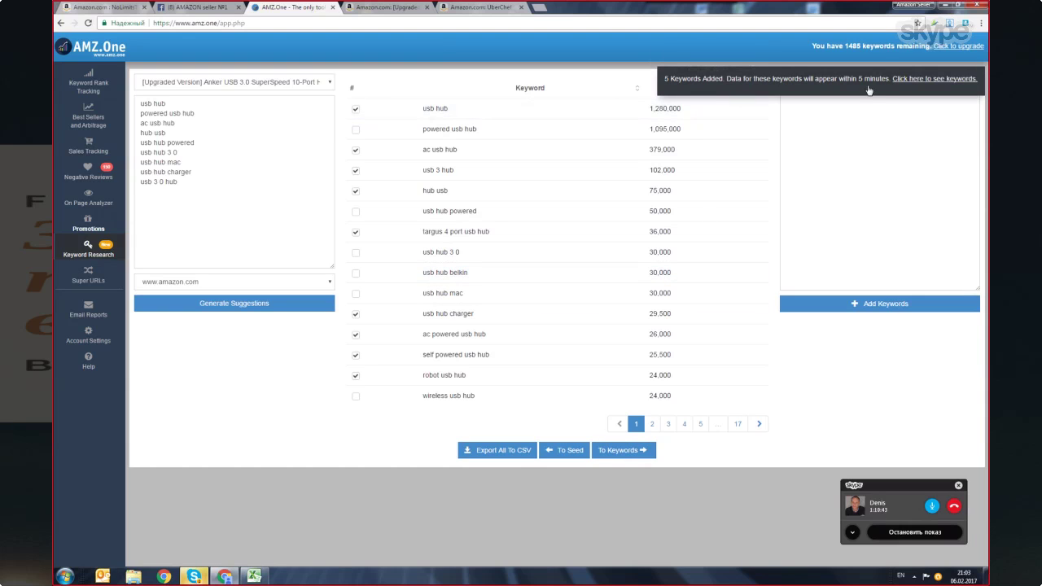
# - Dismiss the notification and return to Keyword Rank Tracking to view the tracked products' rankings
pyautogui.click(726, 84)
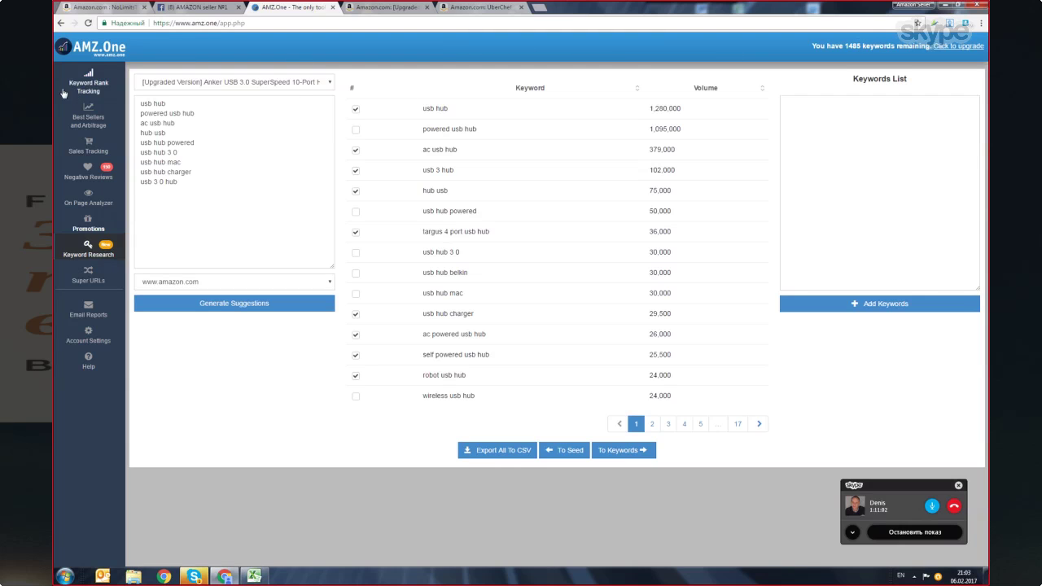
pyautogui.click(88, 86)
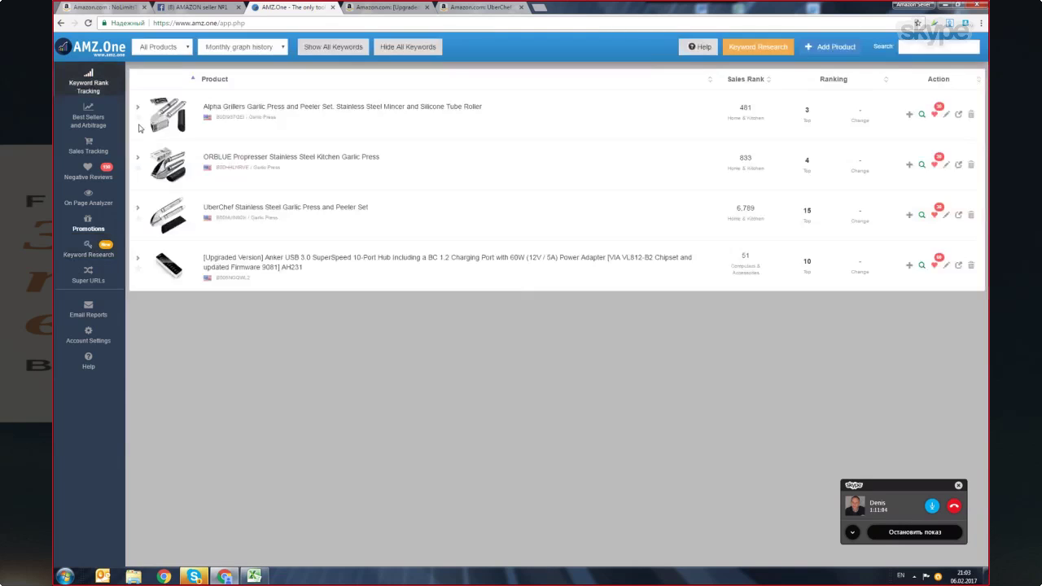
# - Review the keywords and rankings tracked for the Anker USB hub, and collapse its keyword list
pyautogui.click(282, 259)
pyautogui.scroll(-2, 674, 344)
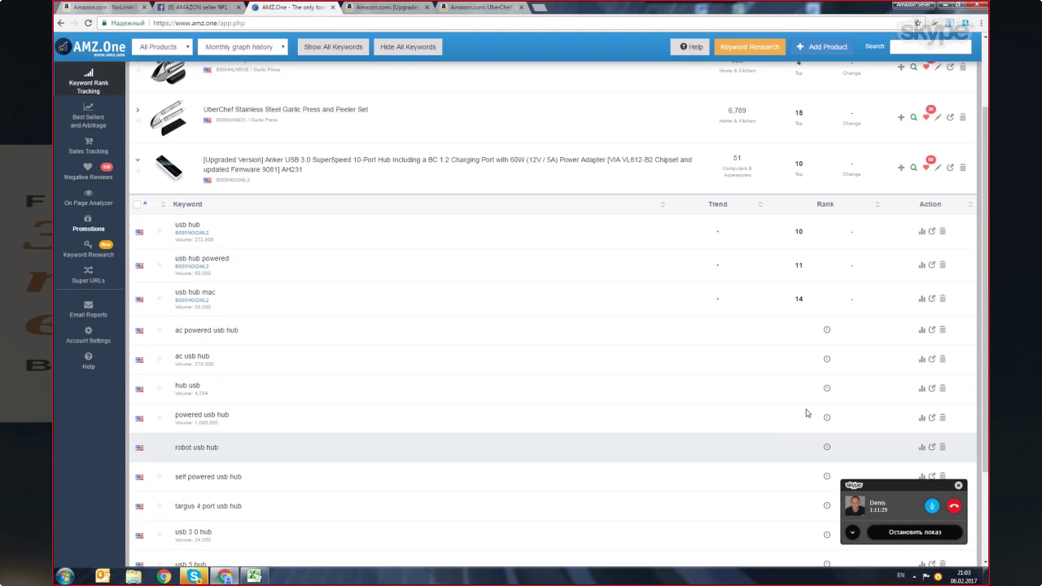
pyautogui.scroll(-2, 794, 422)
pyautogui.scroll(3, 732, 411)
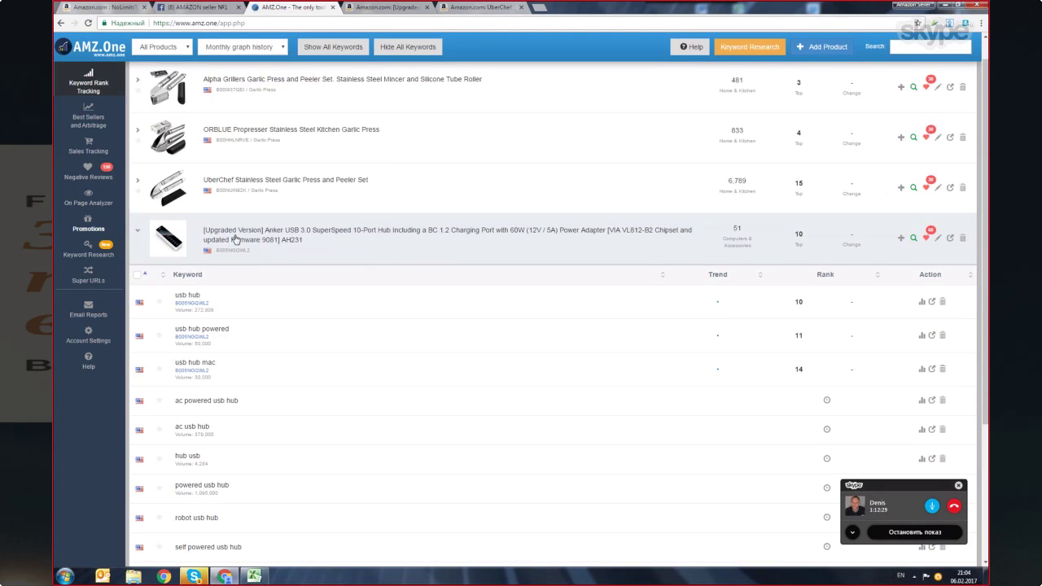
pyautogui.click(235, 240)
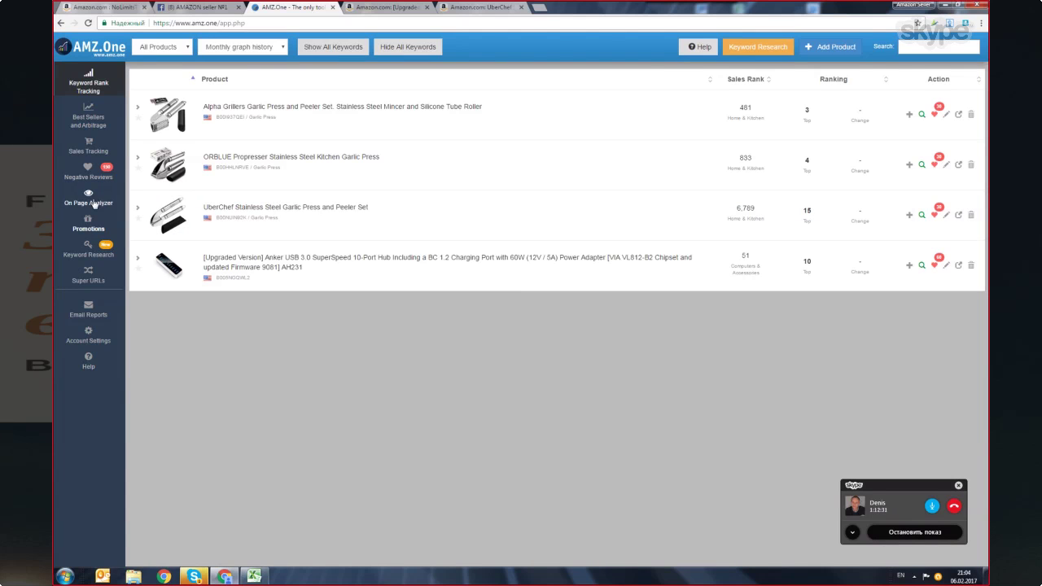
# - Switch to Sales Tracking and inspect the daily sales and inventory graph of the Alpha Grillers garlic press
pyautogui.click(87, 148)
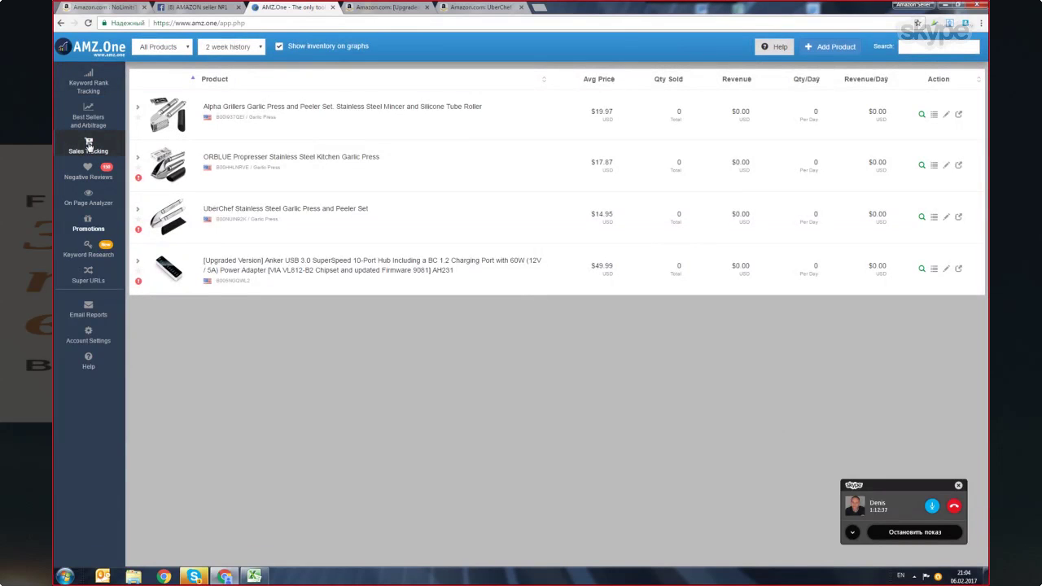
pyautogui.click(268, 114)
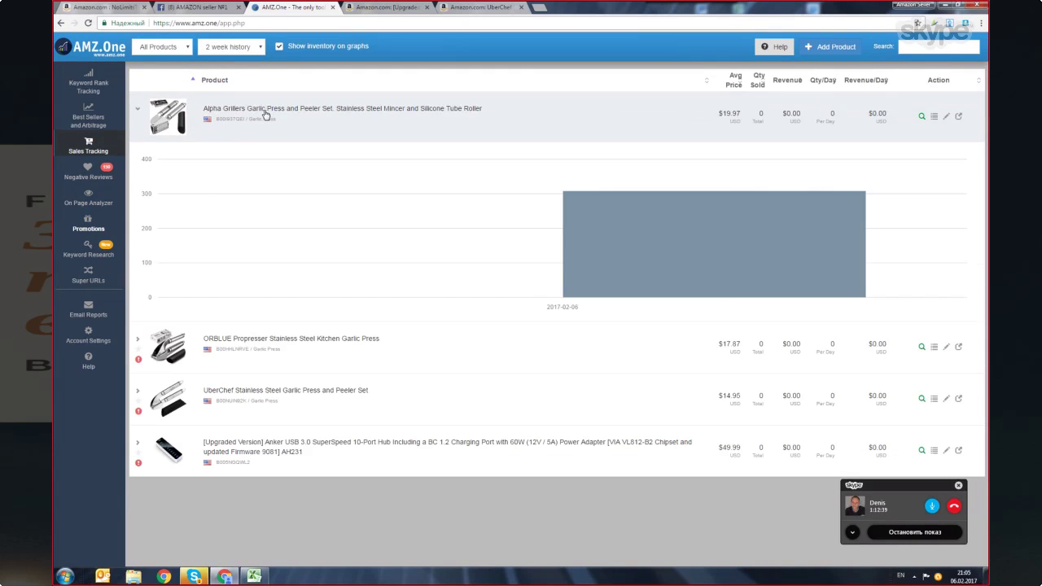
pyautogui.moveTo(717, 267)
pyautogui.click(226, 119)
pyautogui.click(231, 118)
pyautogui.moveTo(624, 225)
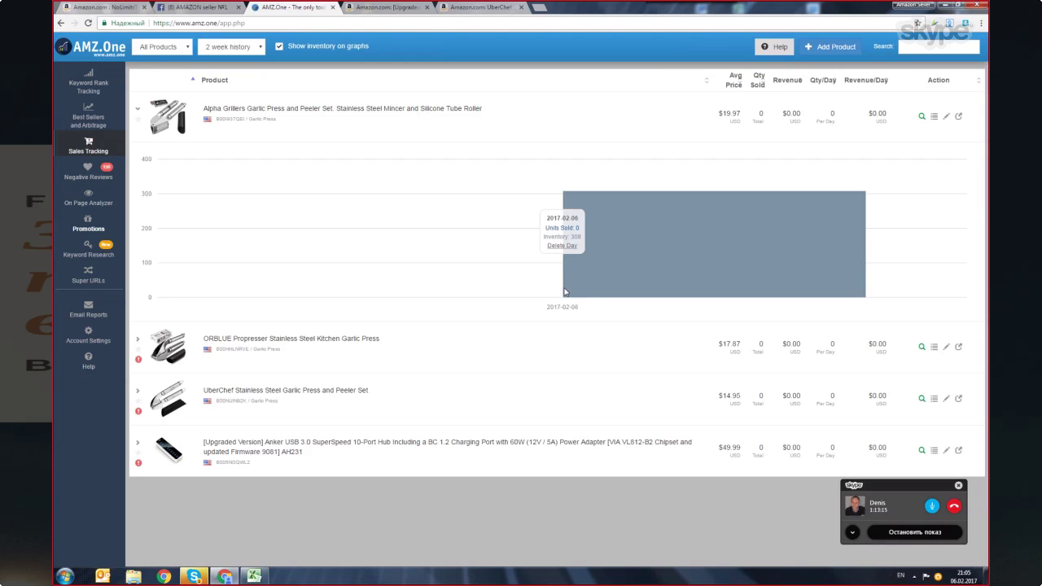
# - Set the sales history period to 4 weeks and inspect the Alpha Grillers garlic press graph again
pyautogui.click(261, 47)
pyautogui.click(242, 87)
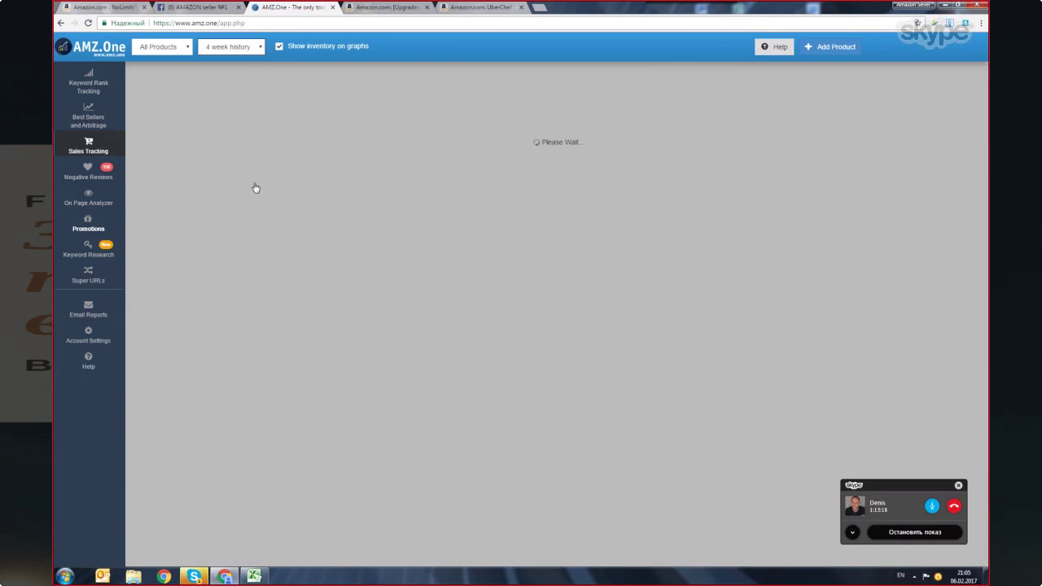
pyautogui.click(281, 124)
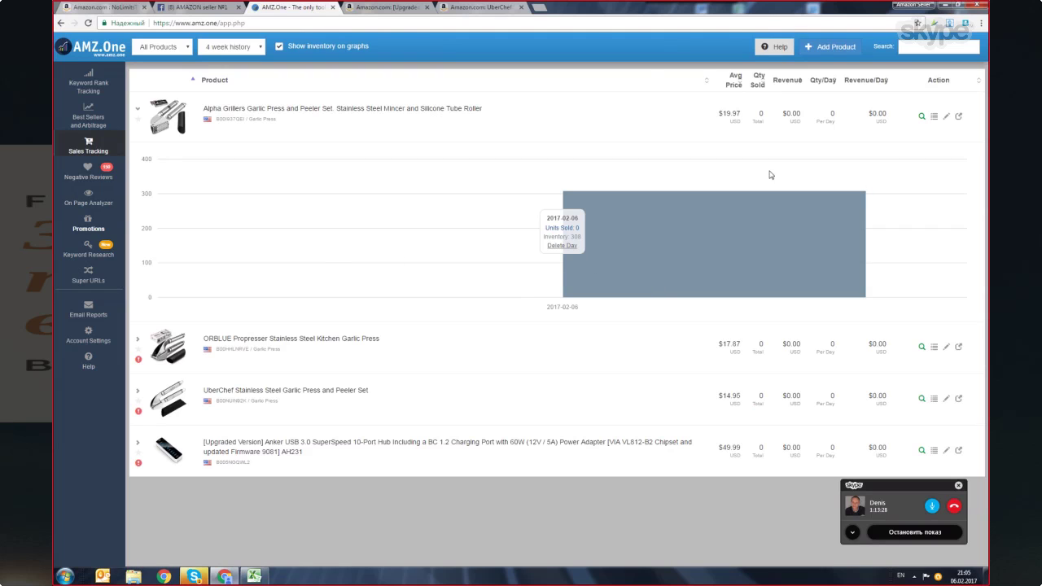
pyautogui.moveTo(589, 215)
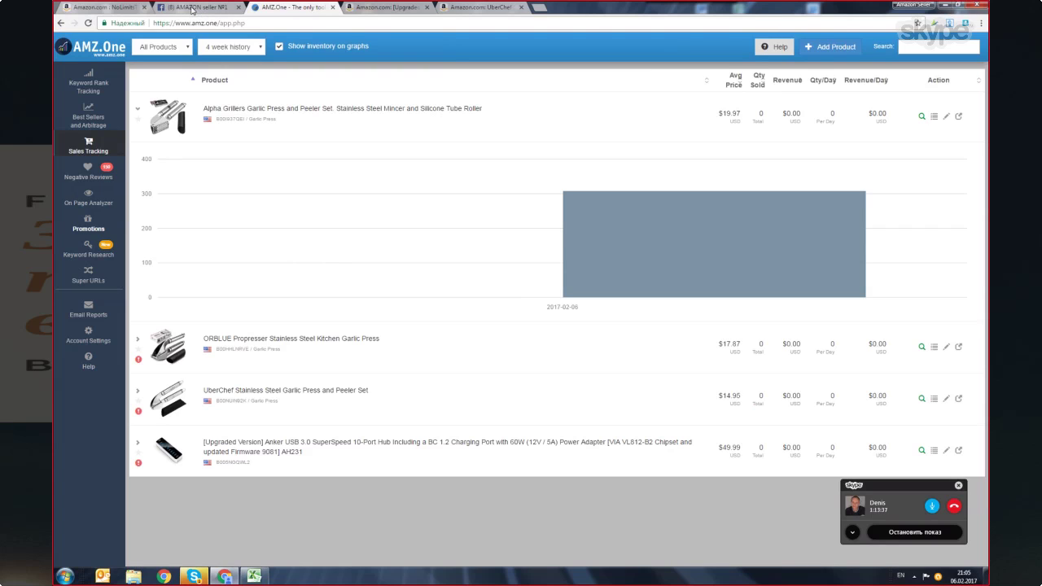
pyautogui.moveTo(654, 240)
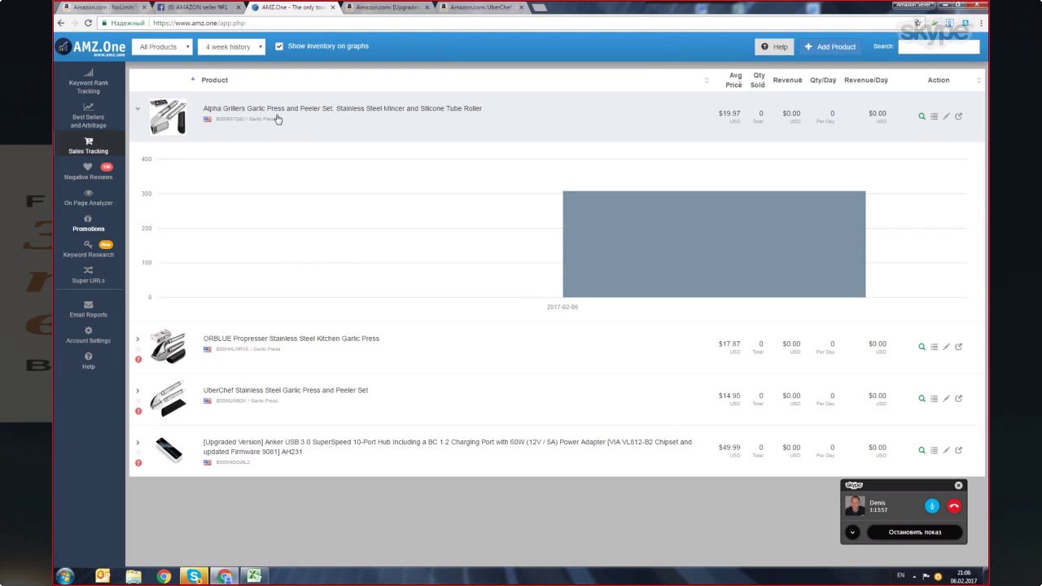
pyautogui.moveTo(588, 267)
pyautogui.moveTo(634, 239)
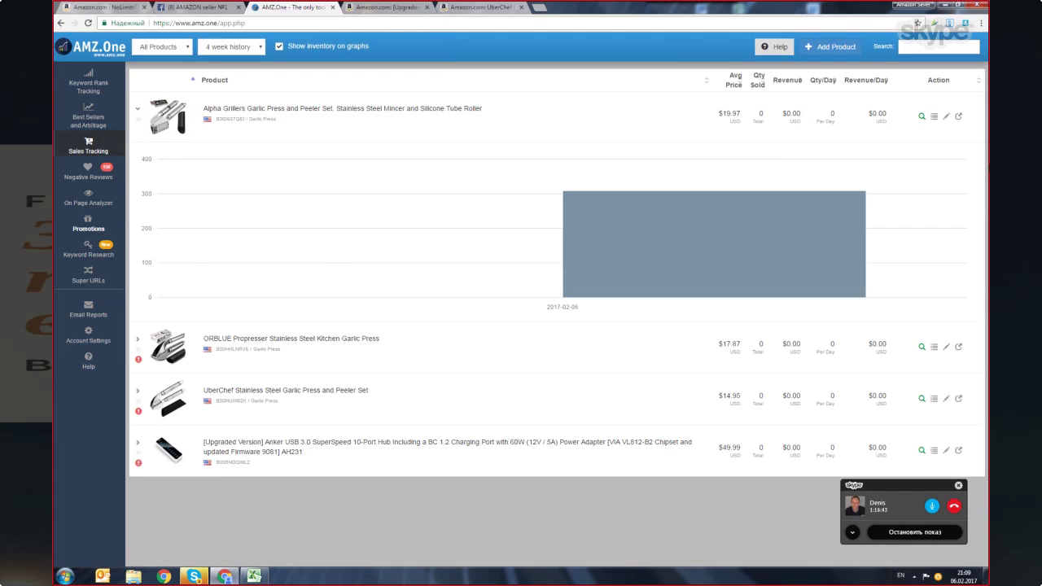
# - Open the Alpha Grillers garlic press on Amazon, and look through the seller's full range of products
pyautogui.click(958, 116)
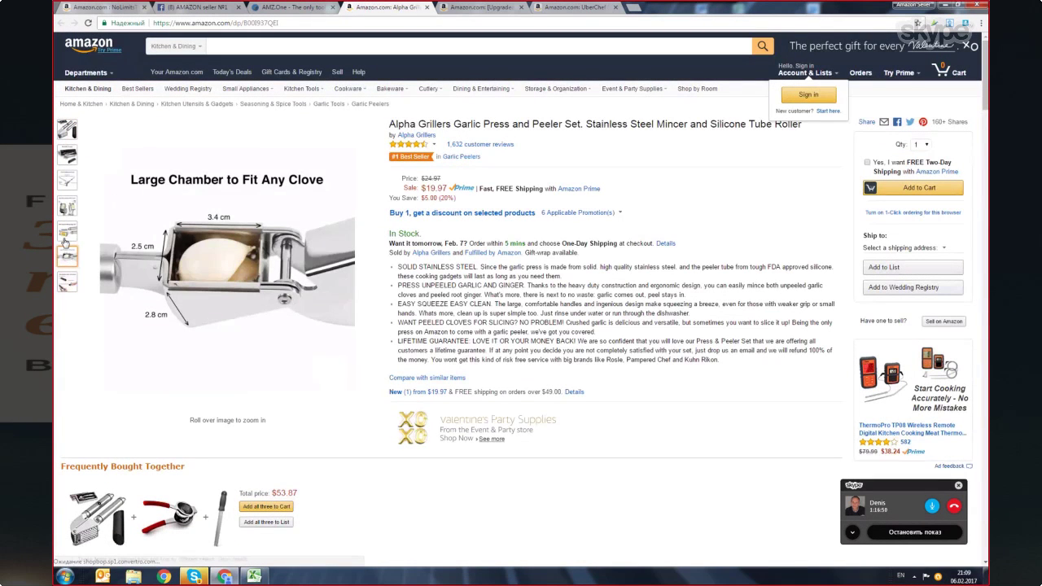
pyautogui.moveTo(64, 234)
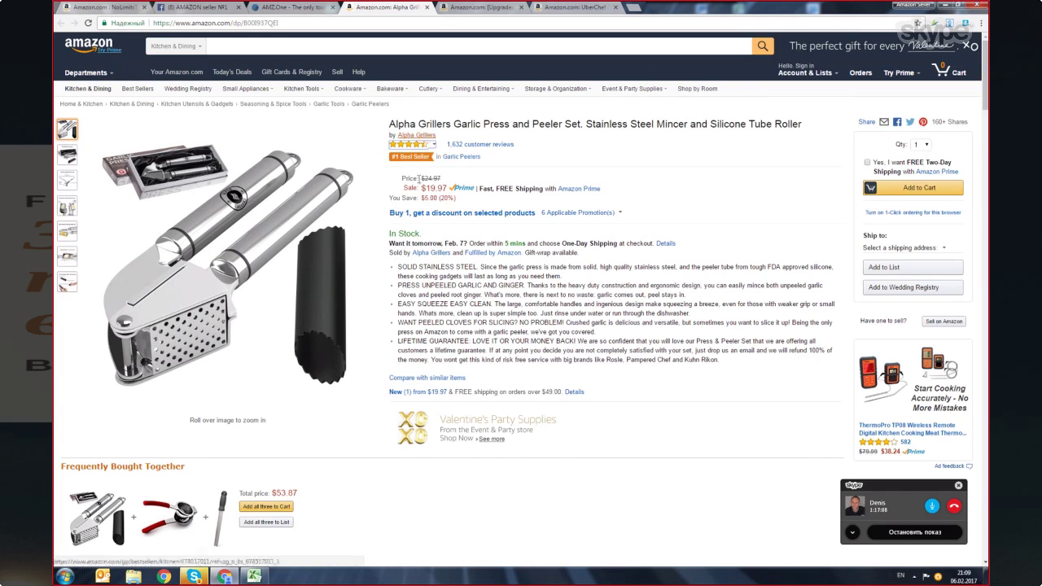
pyautogui.click(423, 253)
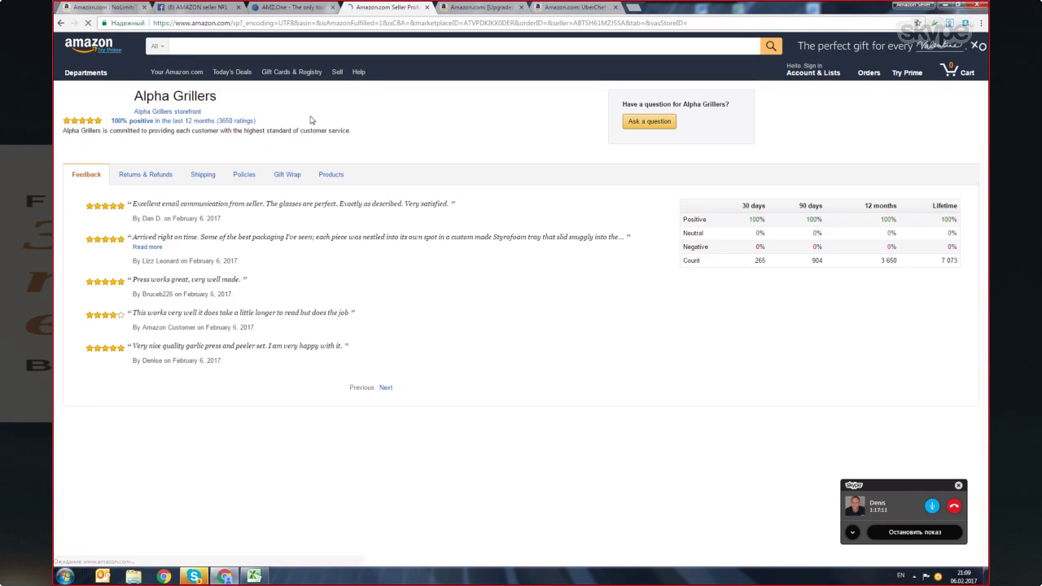
pyautogui.click(334, 176)
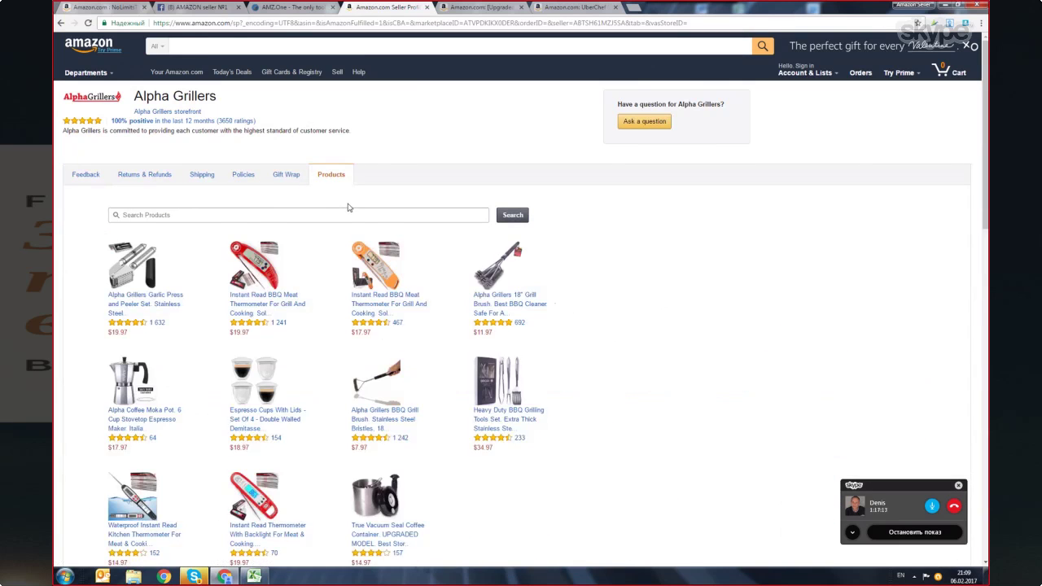
pyautogui.scroll(-2, 672, 326)
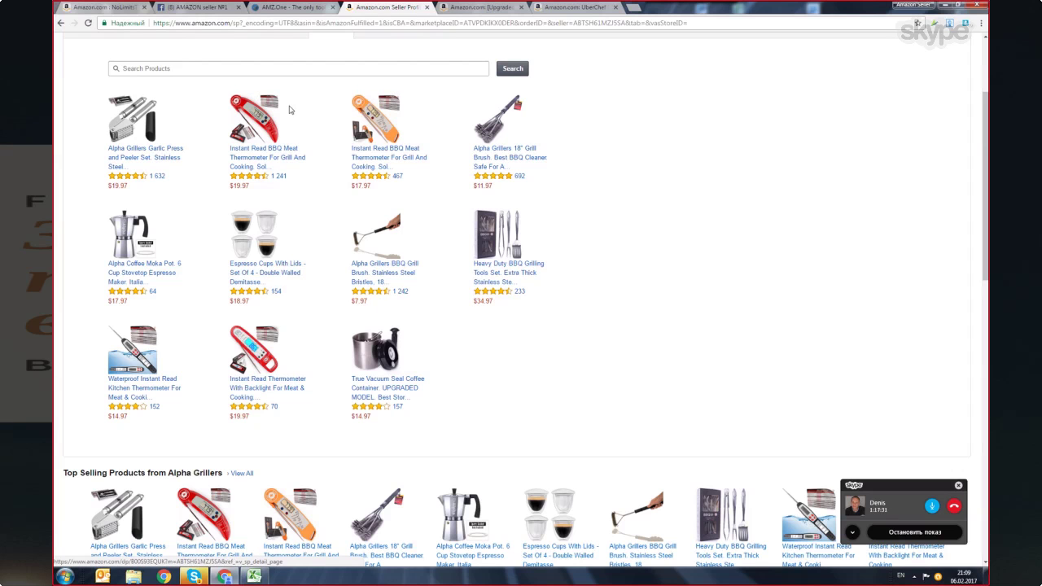
pyautogui.scroll(-3, 531, 361)
pyautogui.scroll(3, 532, 359)
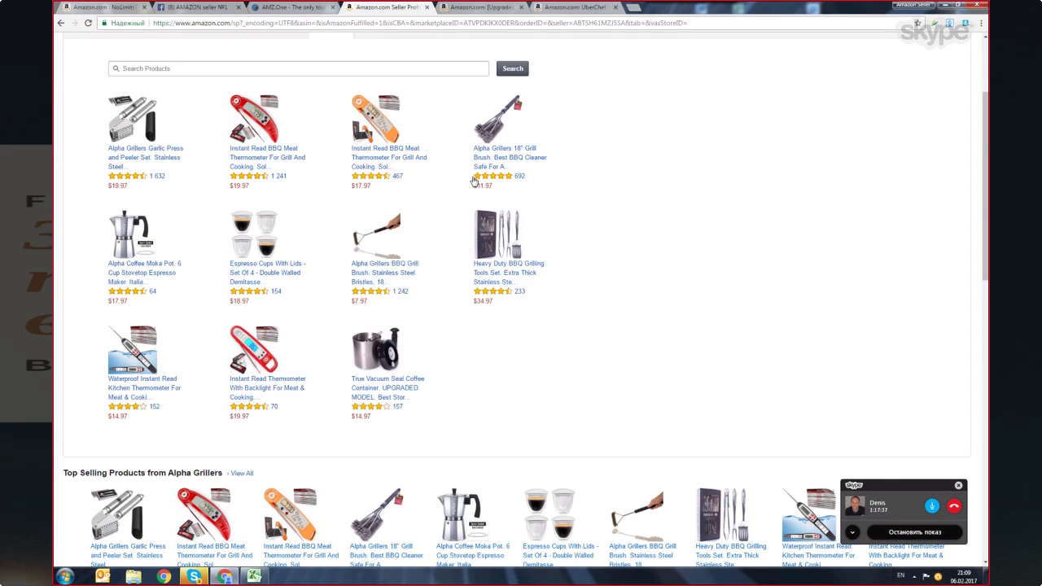
pyautogui.scroll(4, 386, 326)
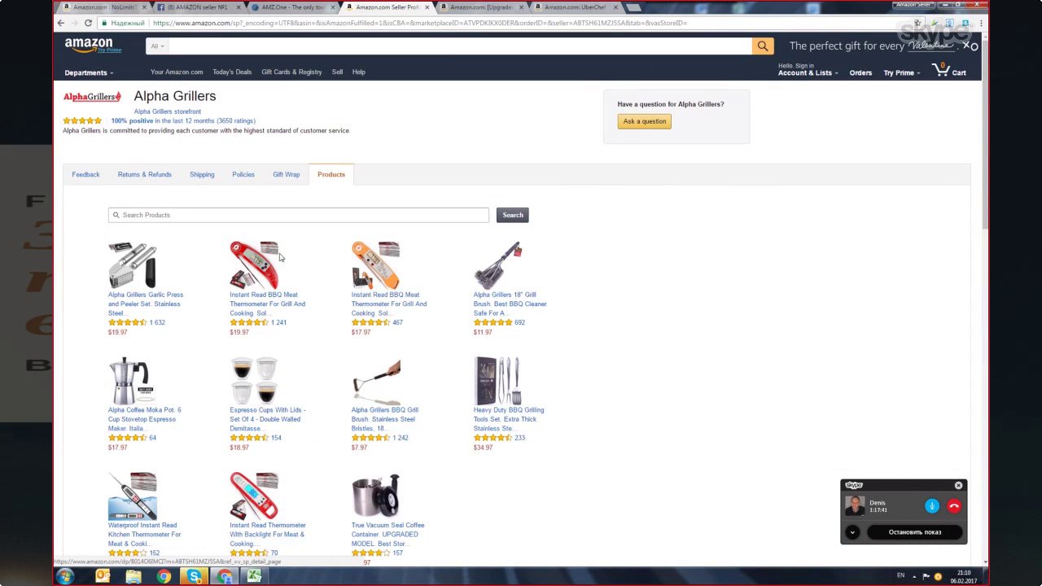
pyautogui.scroll(-3, 305, 301)
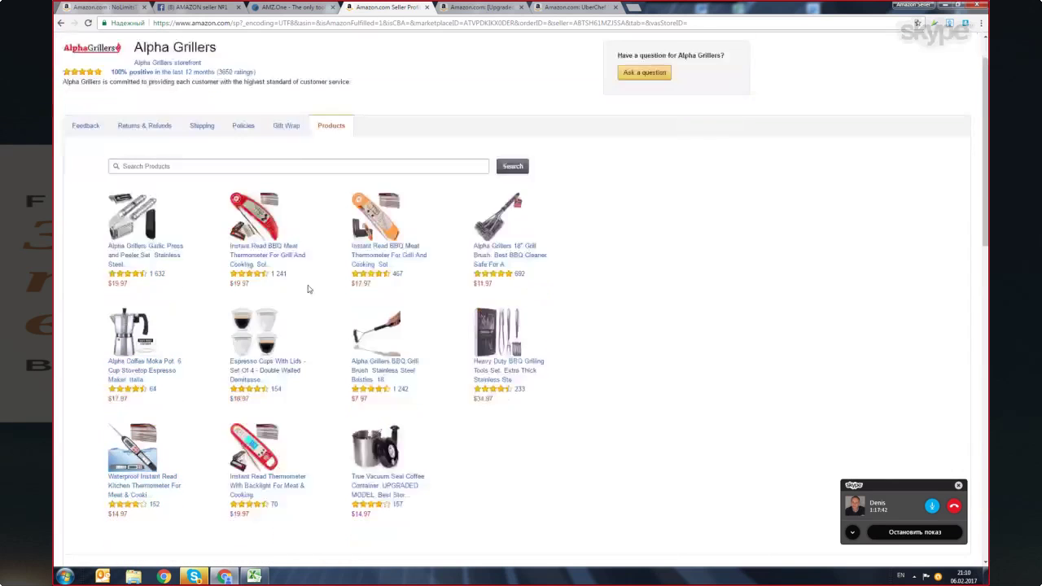
# - Open the seller's Espresso Cups With Lids set and view its product images
pyautogui.click(262, 139)
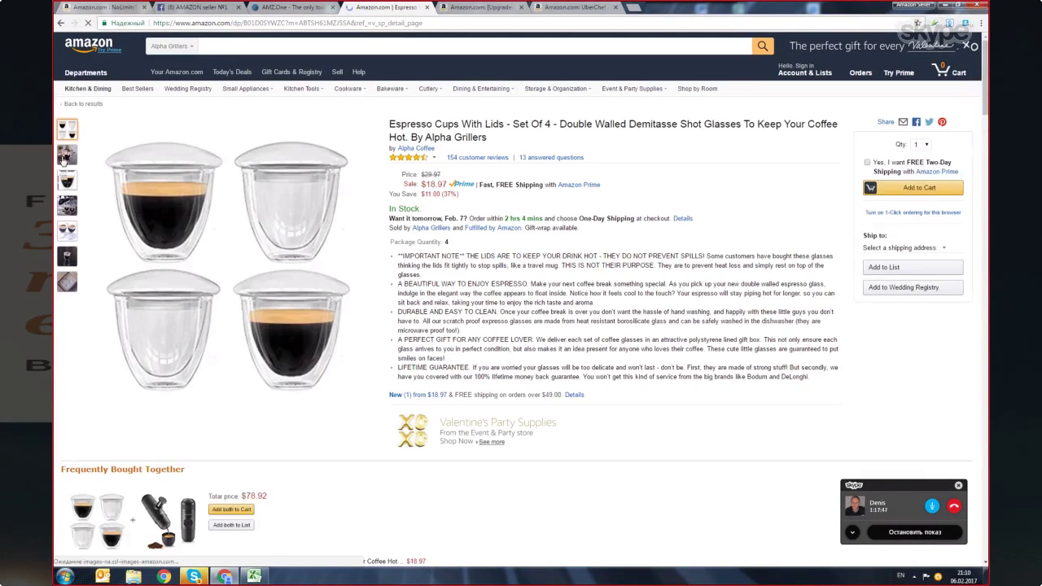
pyautogui.moveTo(64, 154)
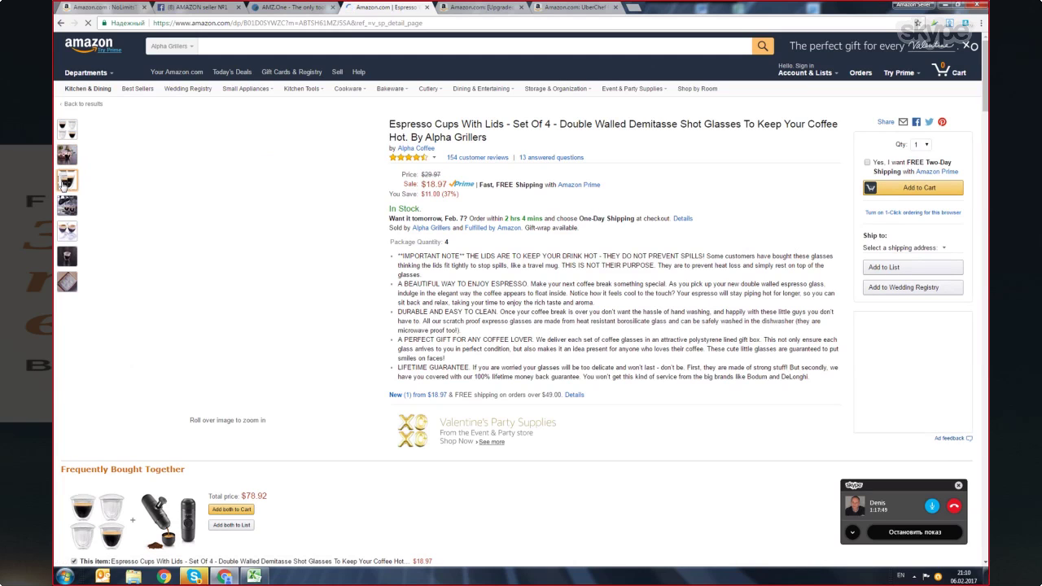
pyautogui.moveTo(65, 207)
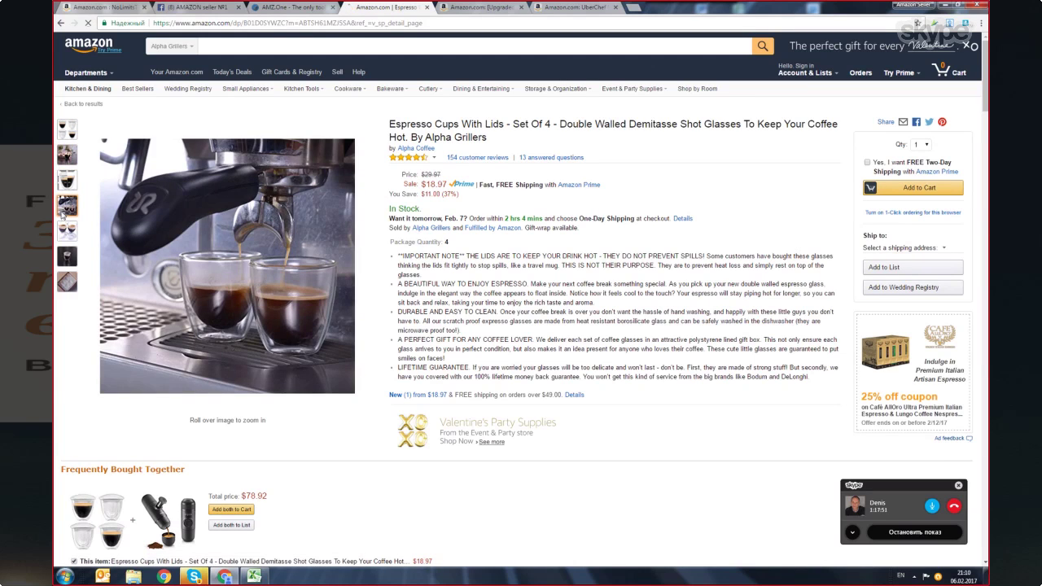
pyautogui.moveTo(61, 257)
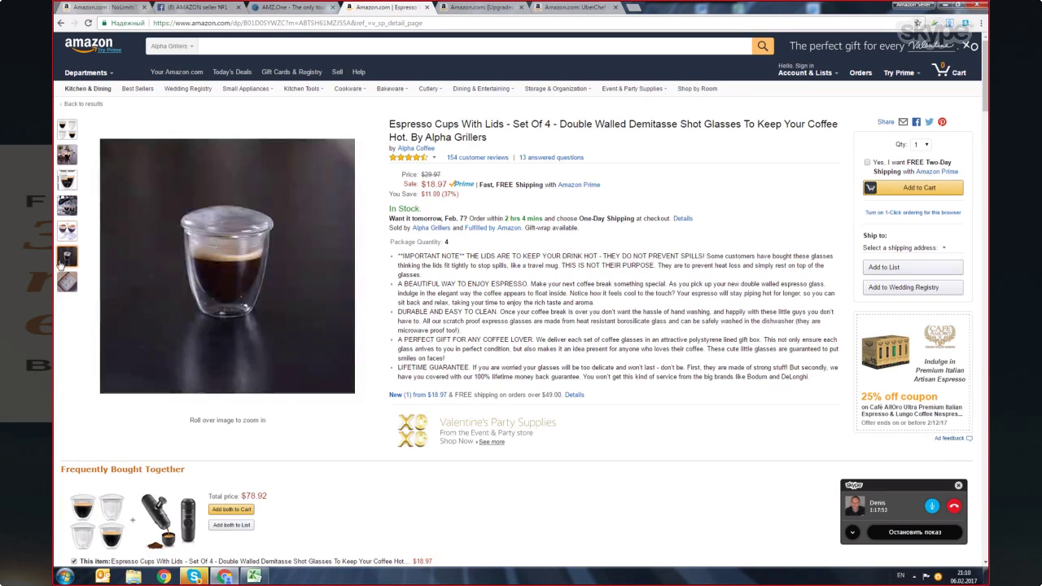
pyautogui.moveTo(66, 281)
pyautogui.moveTo(214, 226)
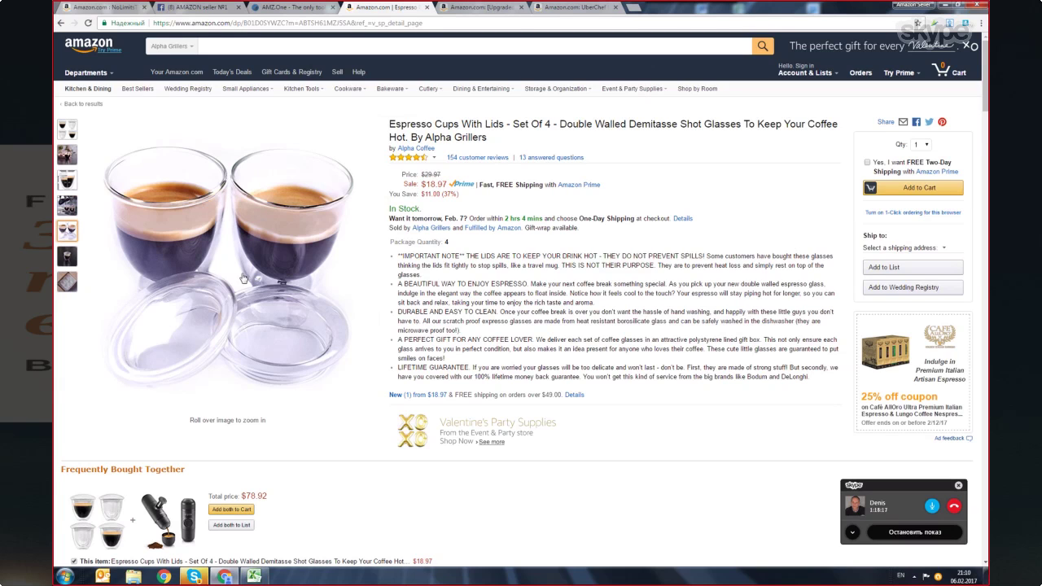
# - Check the espresso cups' product information and Best Sellers Rank, and return to the Frequently Bought Together section
pyautogui.scroll(-15, 295, 329)
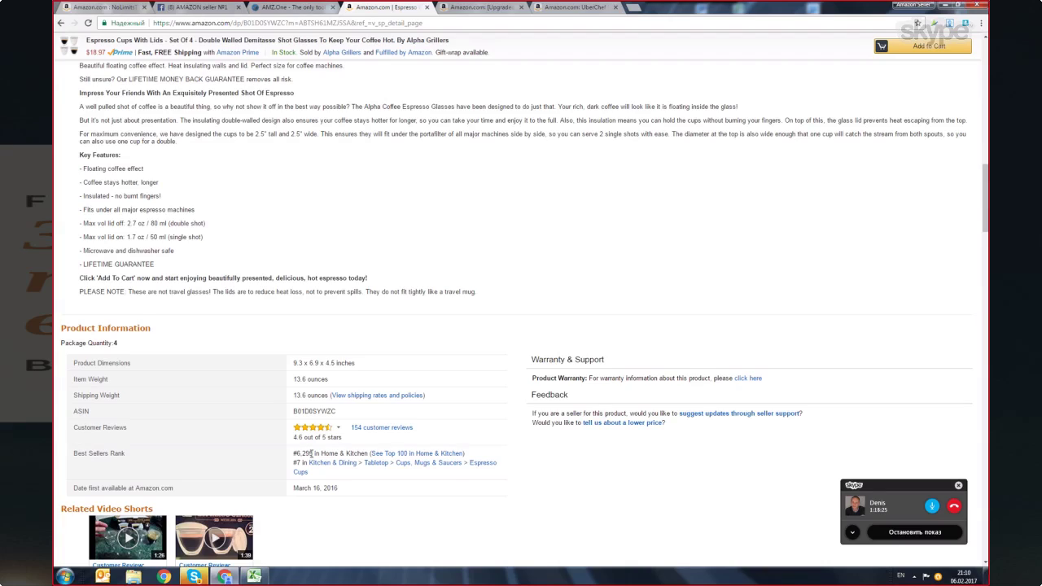
pyautogui.scroll(-3, 301, 162)
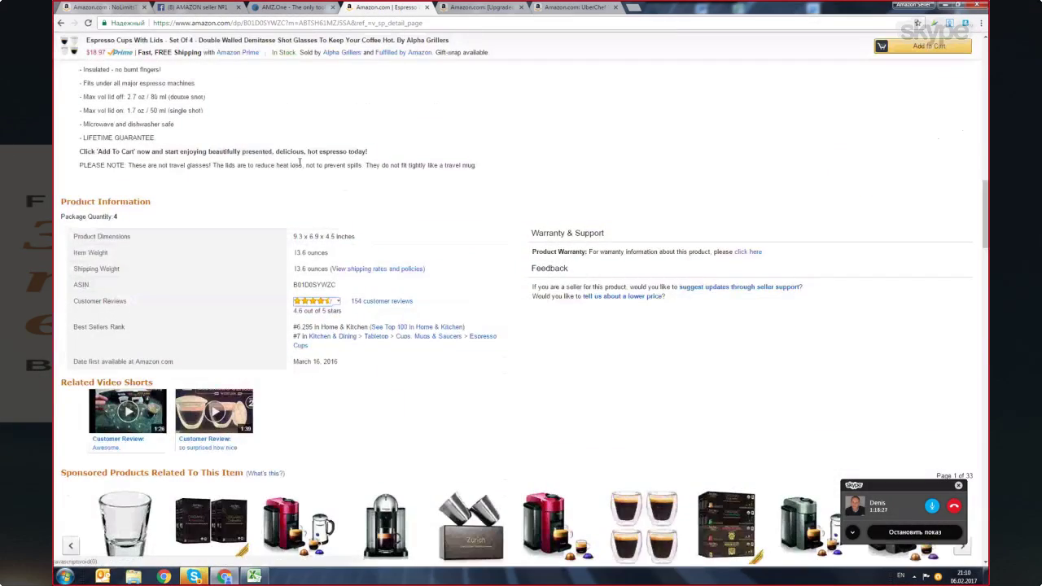
pyautogui.scroll(15, 301, 162)
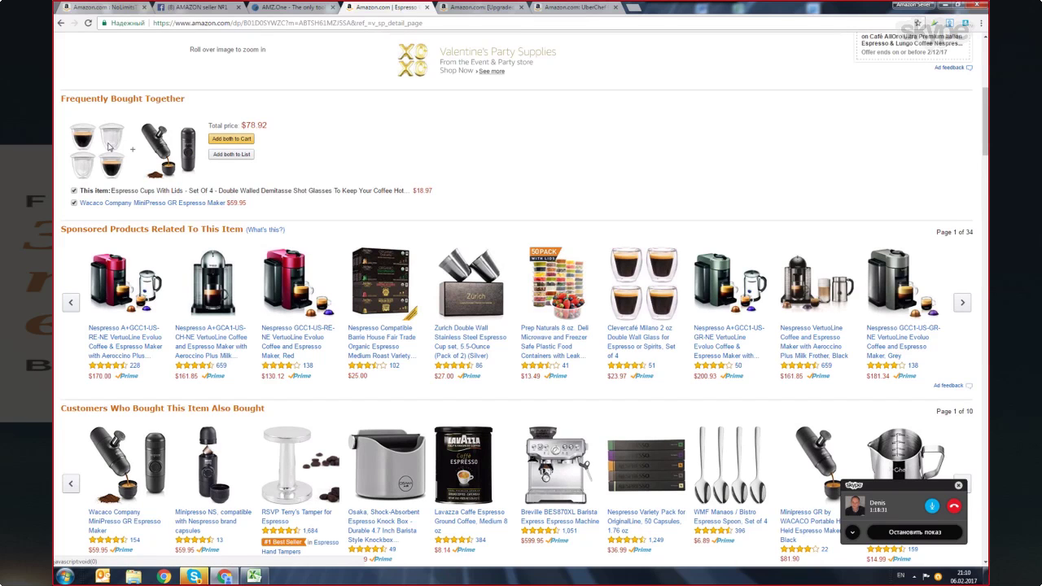
# - Open the Wacaco MiniPresso GR Espresso Maker that is frequently bought with the cups, and examine its listing and images
pyautogui.click(173, 153)
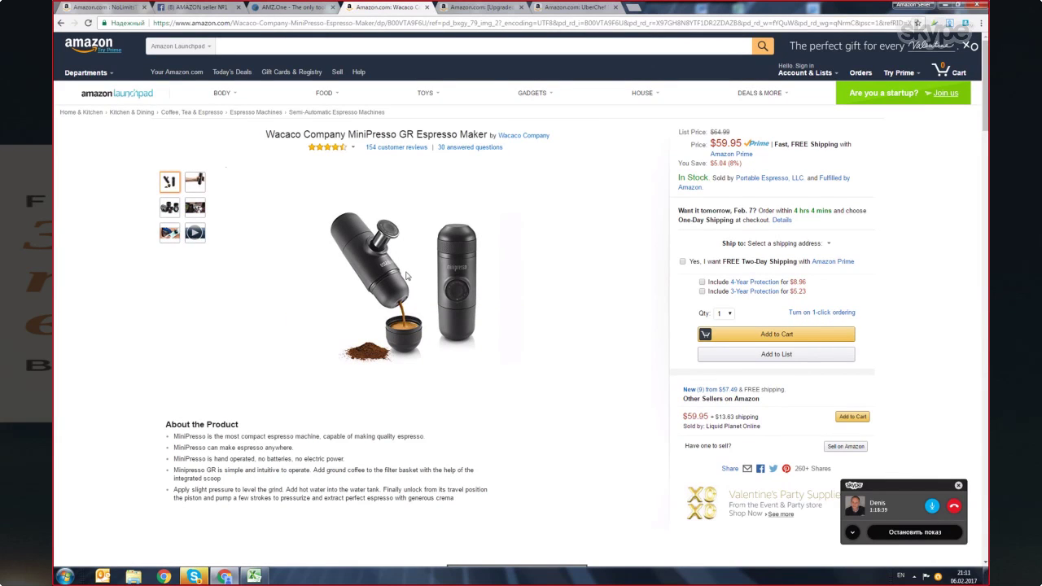
pyautogui.moveTo(195, 208)
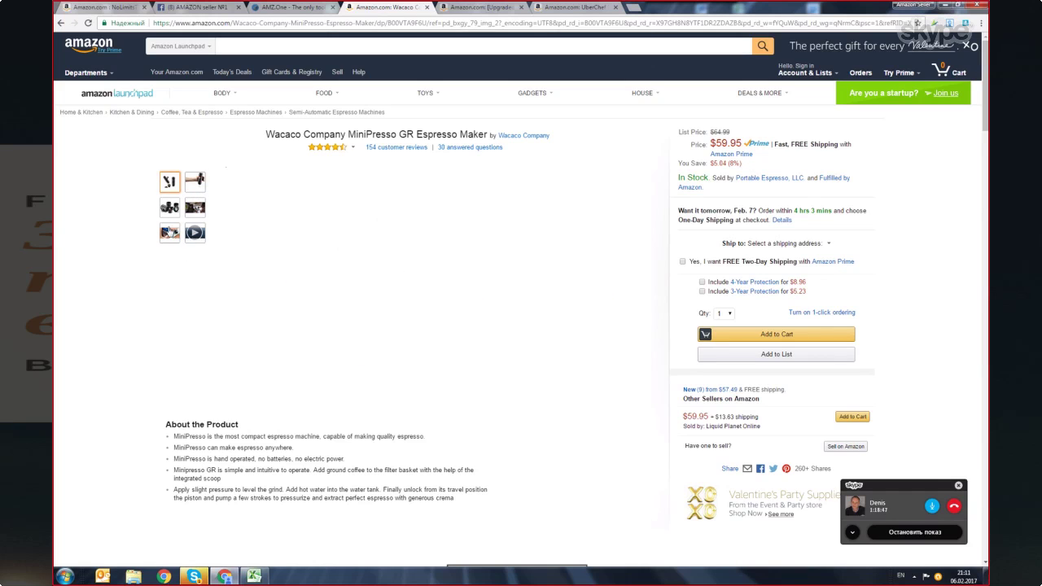
pyautogui.moveTo(174, 233)
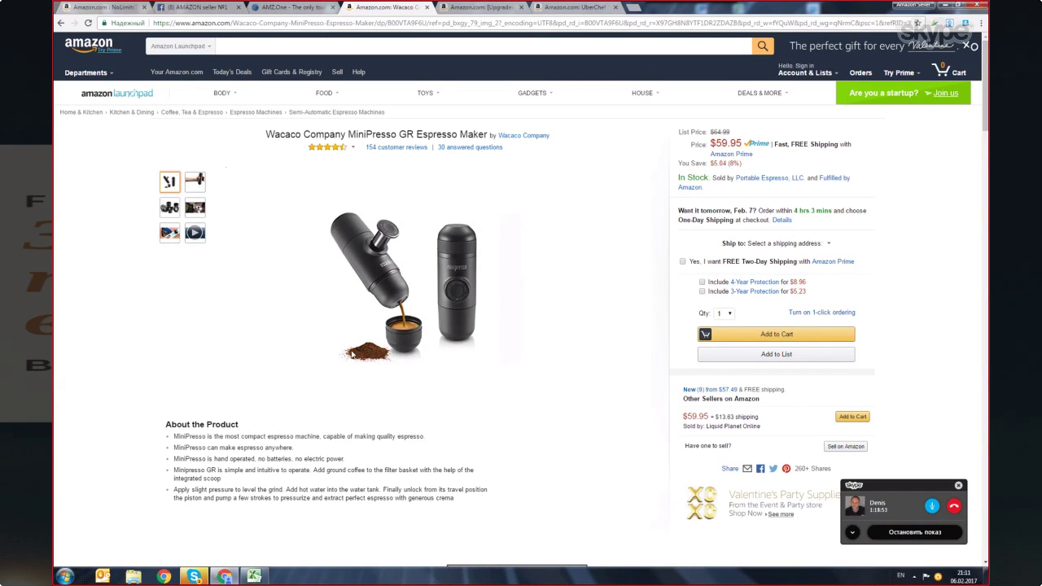
pyautogui.scroll(-3, 353, 356)
pyautogui.scroll(1, 322, 250)
pyautogui.scroll(2, 322, 250)
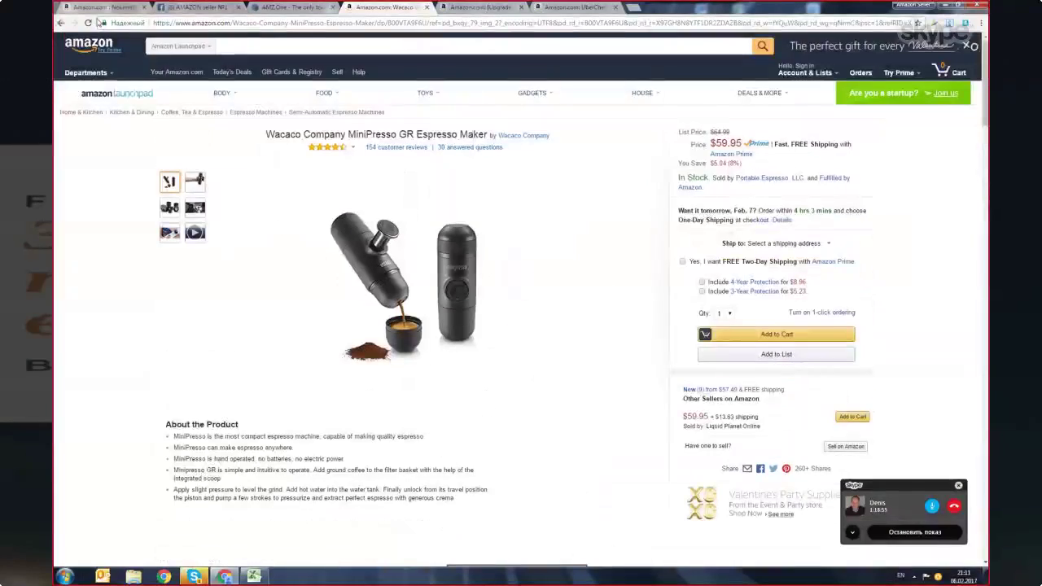
# - Close the Amazon listing, return to AMZ.One Sales Tracking, and inspect the Anker USB hub's sales and inventory graph
pyautogui.click(61, 22)
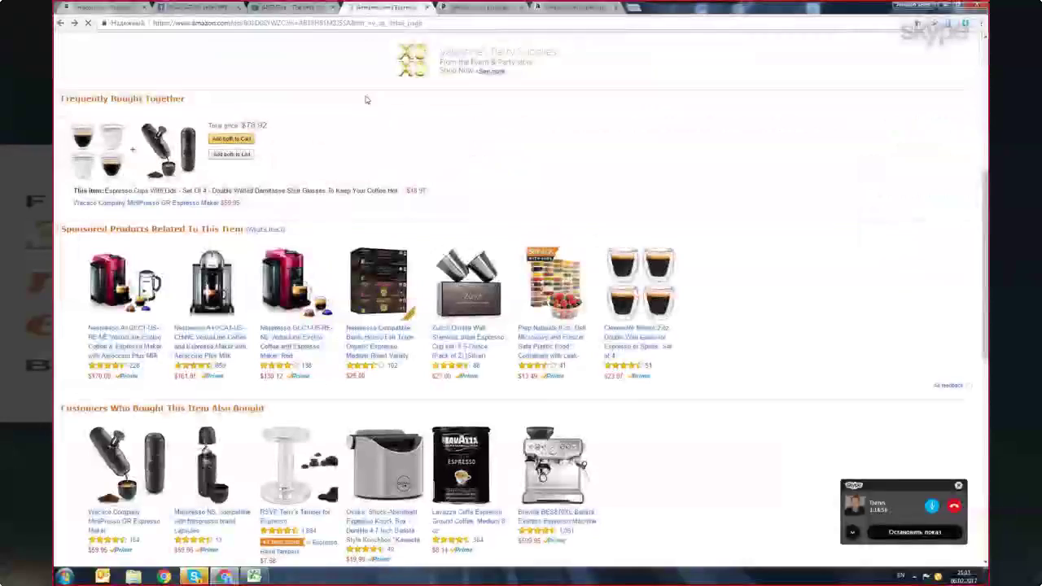
pyautogui.click(426, 8)
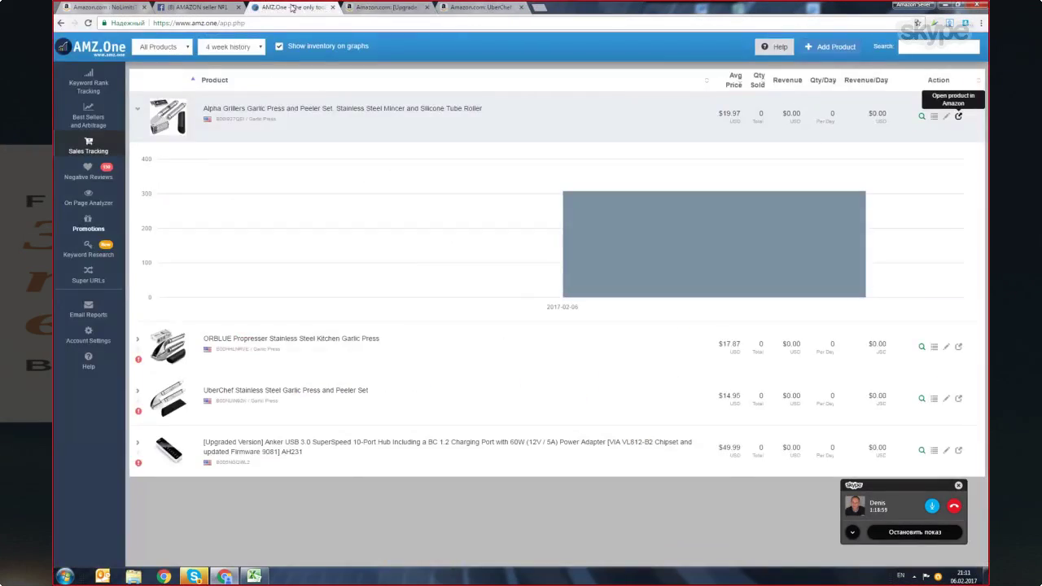
pyautogui.click(244, 134)
pyautogui.click(236, 263)
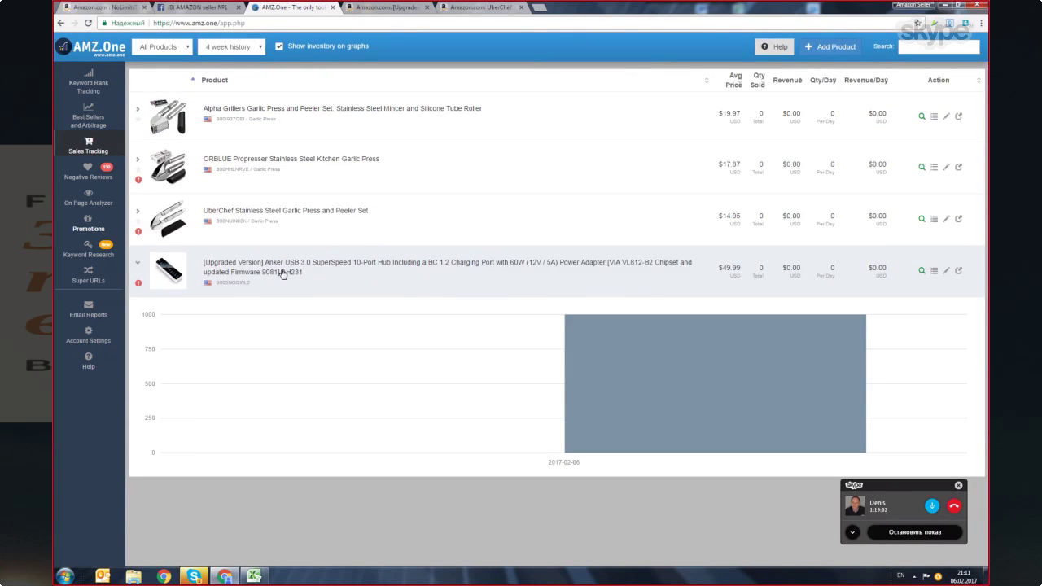
pyautogui.moveTo(760, 371)
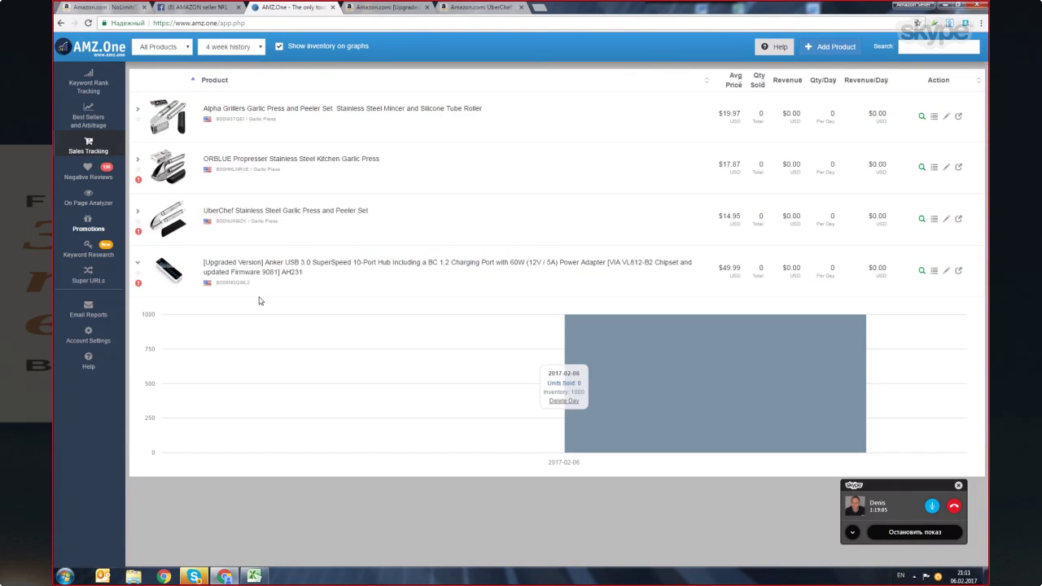
# - Check the stock warning markers beside the tracked products in Sales Tracking
pyautogui.moveTo(138, 183)
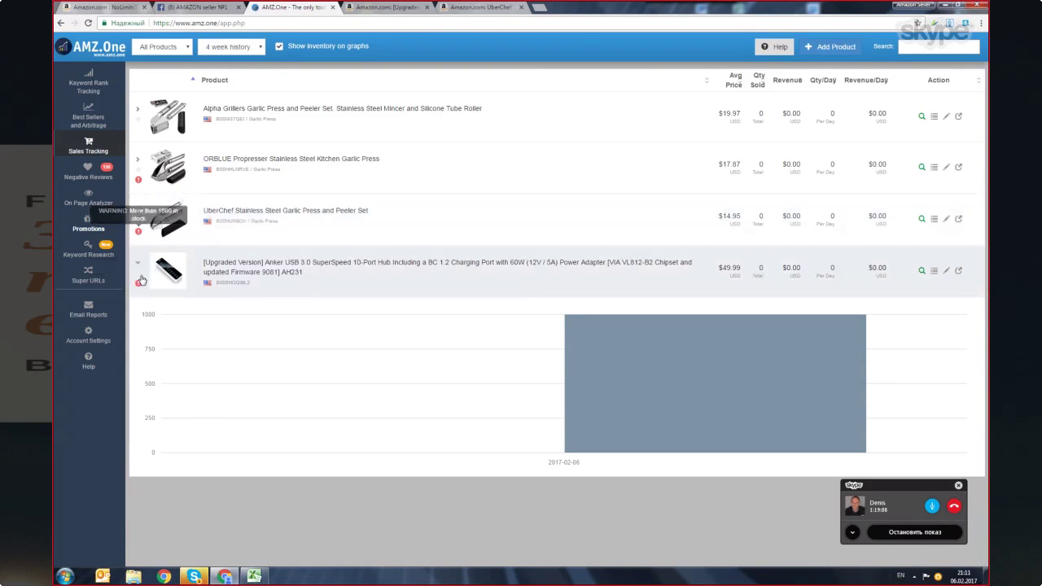
pyautogui.moveTo(140, 291)
pyautogui.moveTo(140, 235)
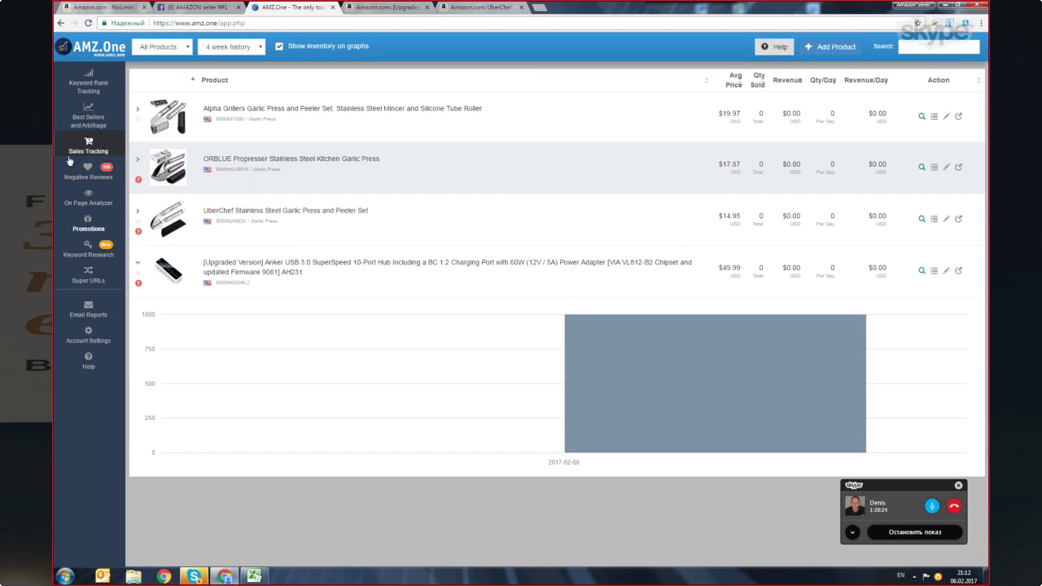
pyautogui.moveTo(142, 182)
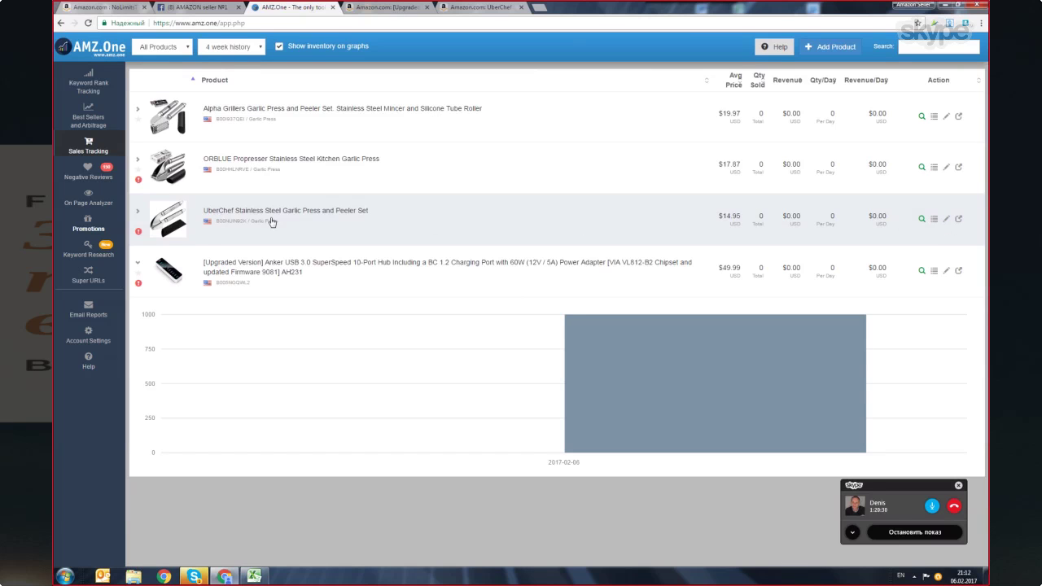
# - Bring up the deletion prompt for the UberChef garlic press in Keyword Rank Tracking and dismiss it
pyautogui.click(96, 76)
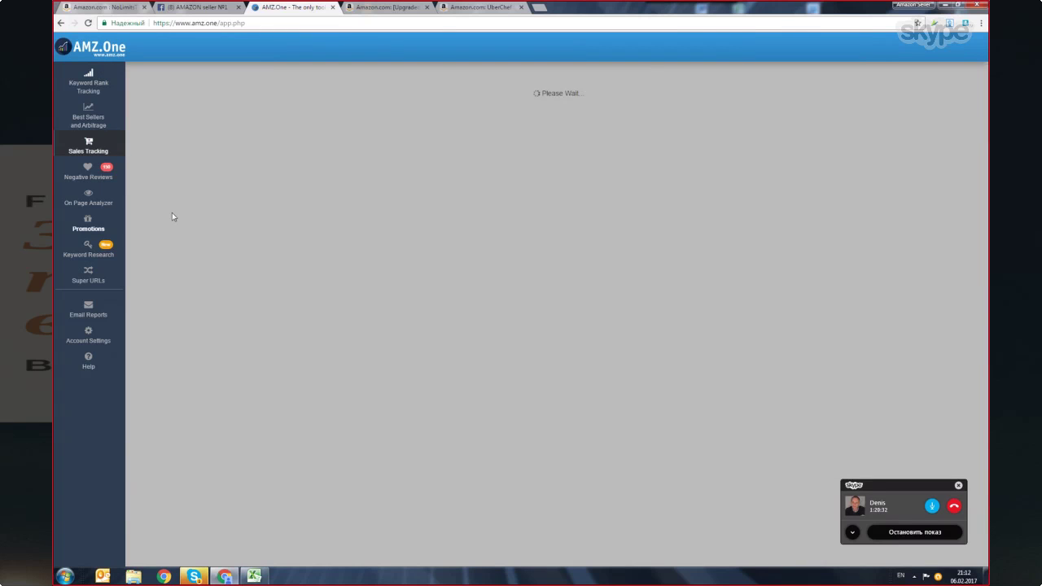
pyautogui.click(972, 217)
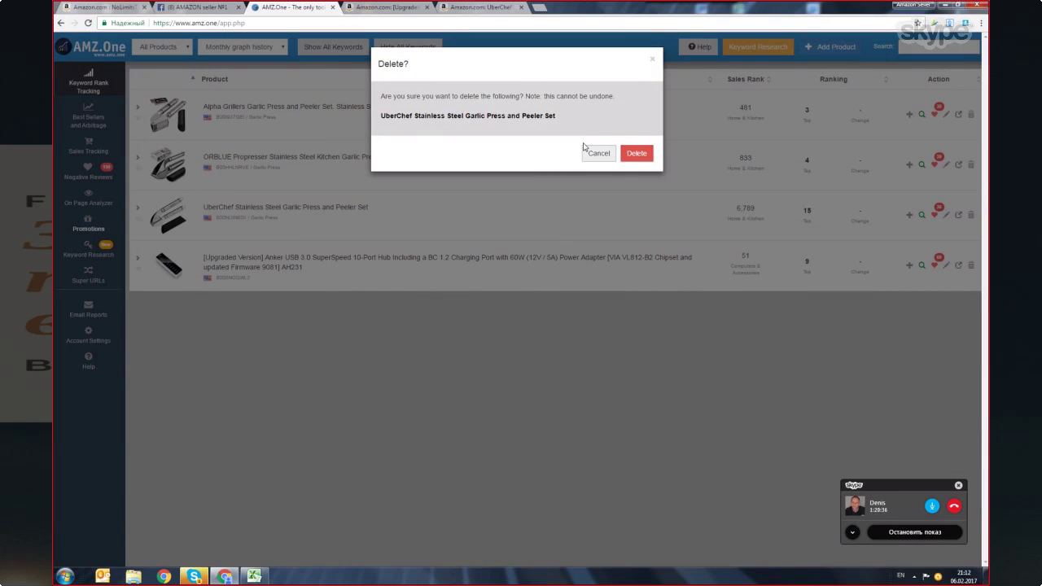
pyautogui.click(653, 63)
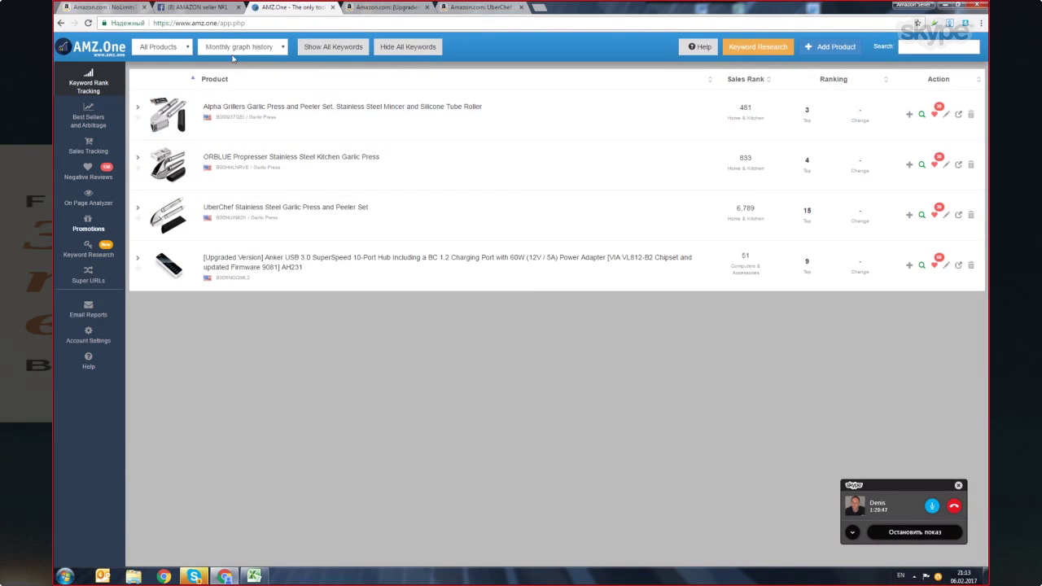
# - Switch to the Anker 10-Port USB hub's Amazon listing, add the hub to the cart and open the cart
pyautogui.click(380, 7)
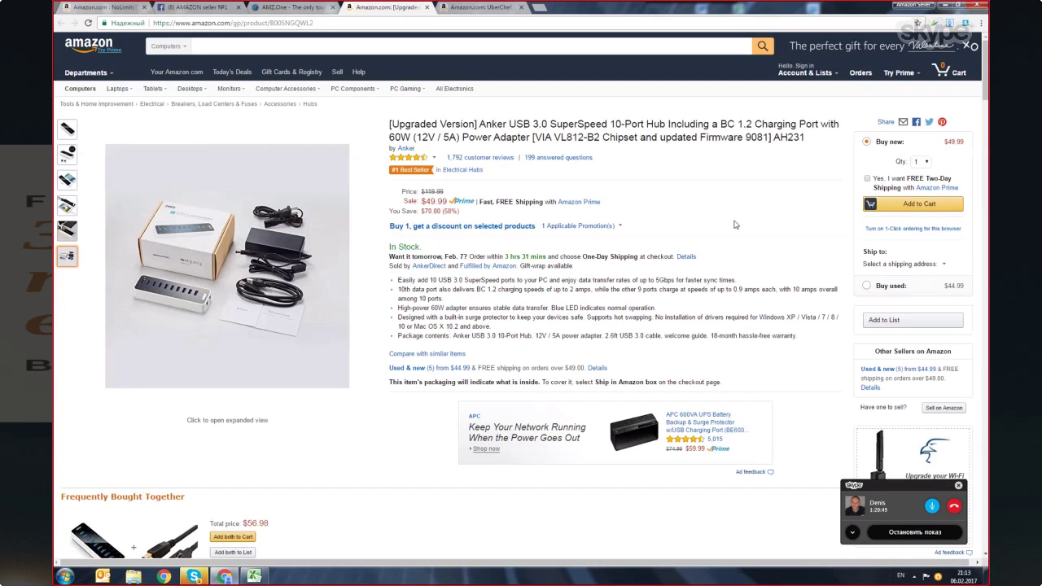
pyautogui.click(450, 225)
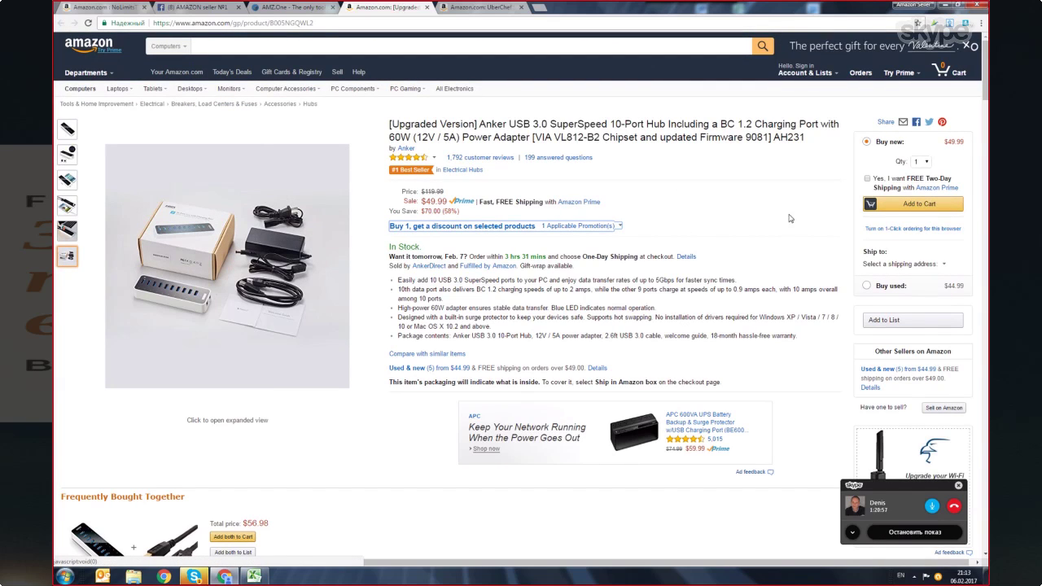
pyautogui.click(930, 205)
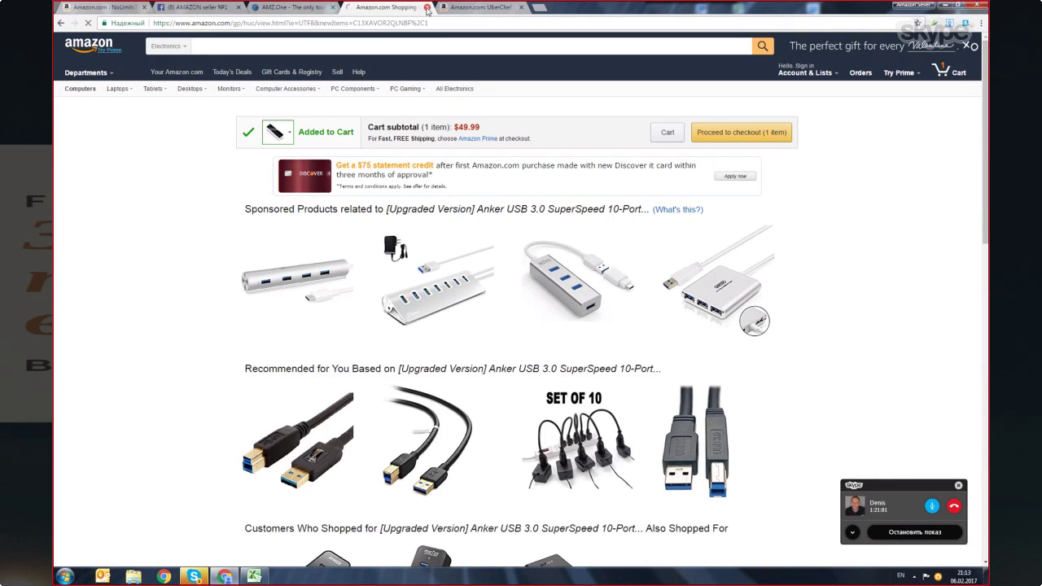
pyautogui.click(665, 132)
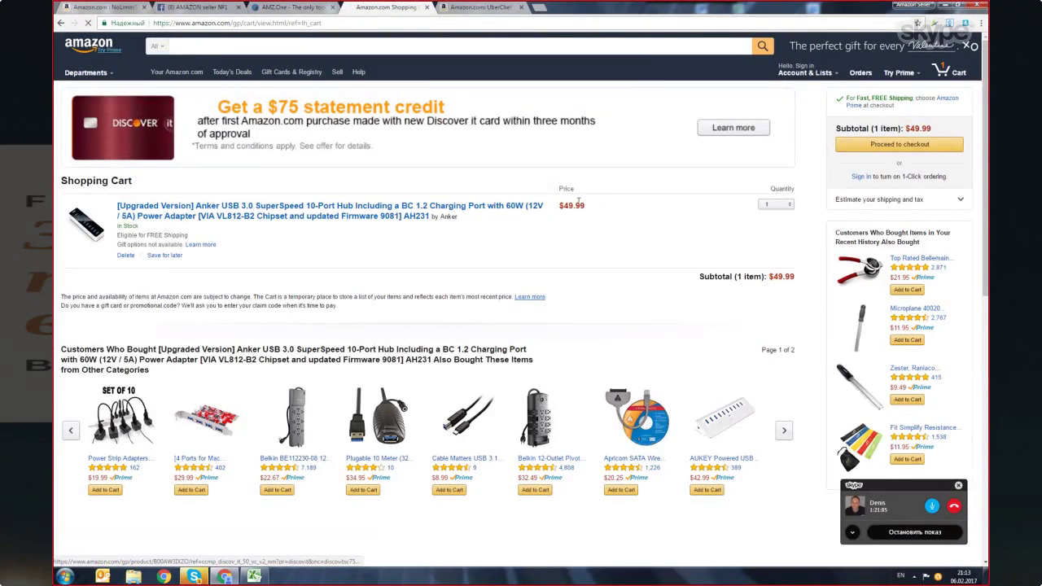
# - Set the Anker 10-Port hub's cart quantity to 999 and update the cart
pyautogui.click(789, 204)
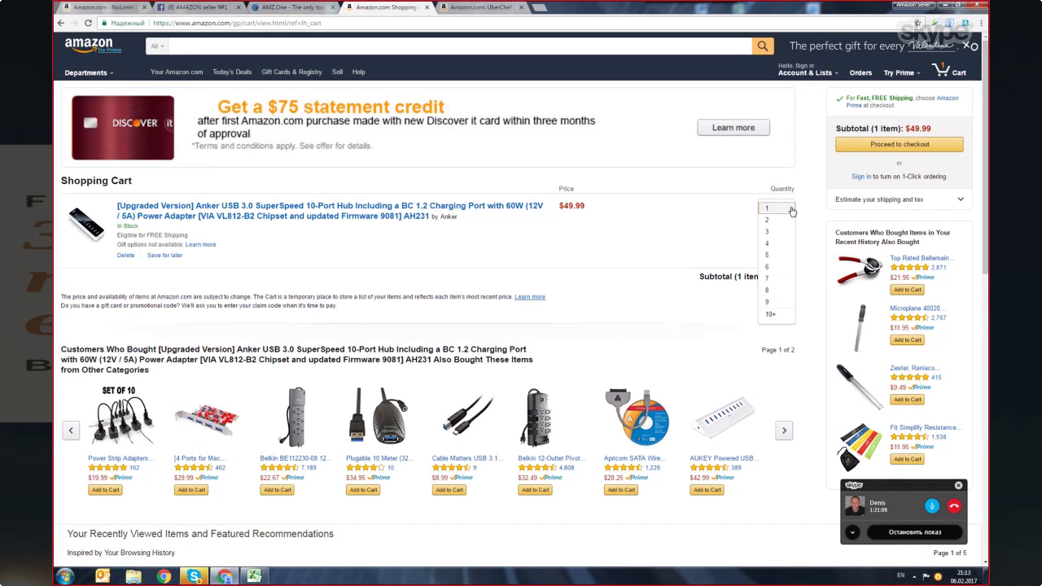
pyautogui.click(780, 316)
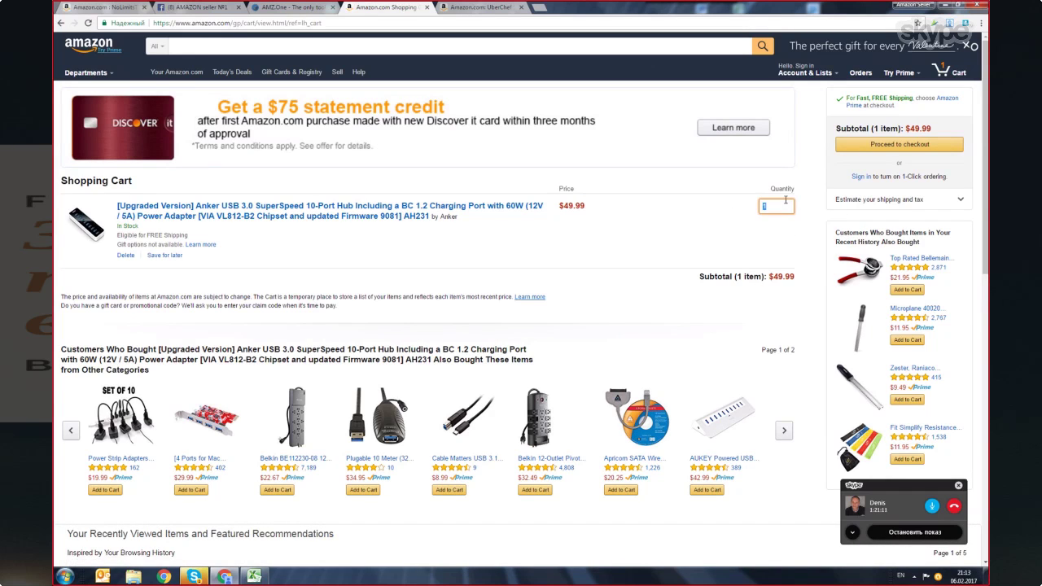
pyautogui.write('999')
pyautogui.click(783, 226)
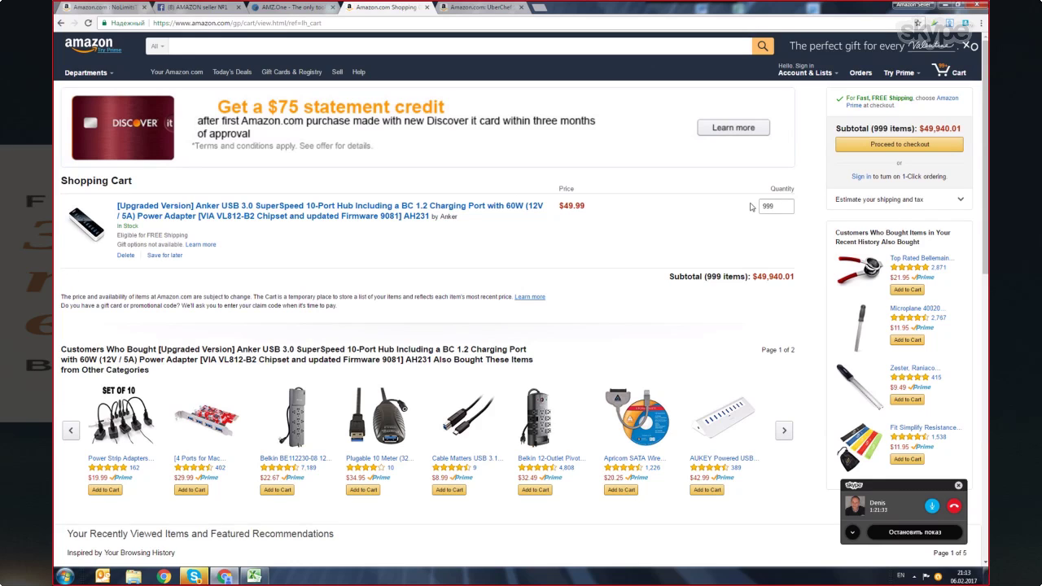
# - Delete the Anker 10-Port hub from the cart and look through the recommended products
pyautogui.click(125, 255)
pyautogui.scroll(-5, 373, 284)
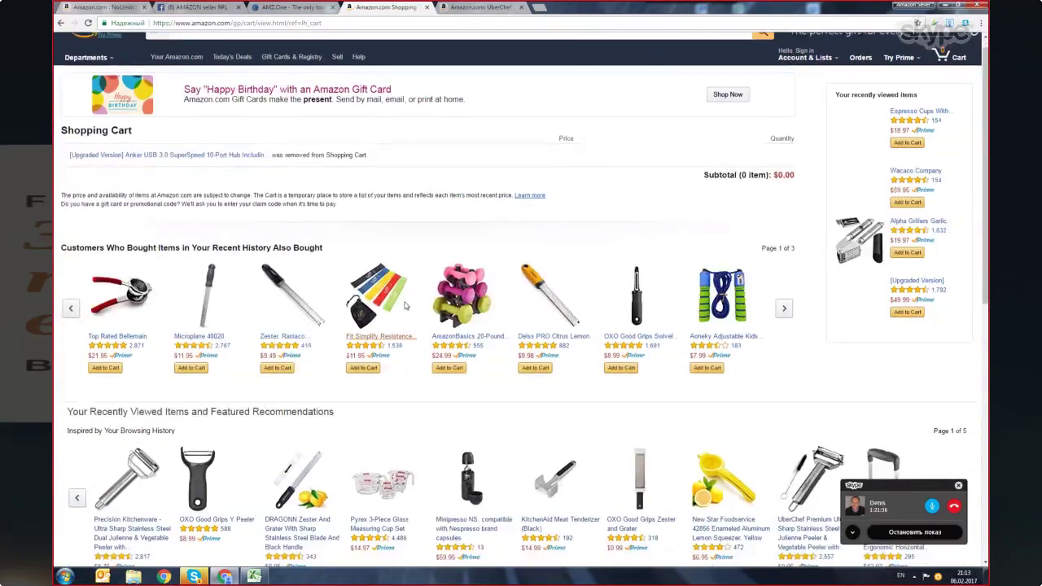
pyautogui.scroll(1, 475, 327)
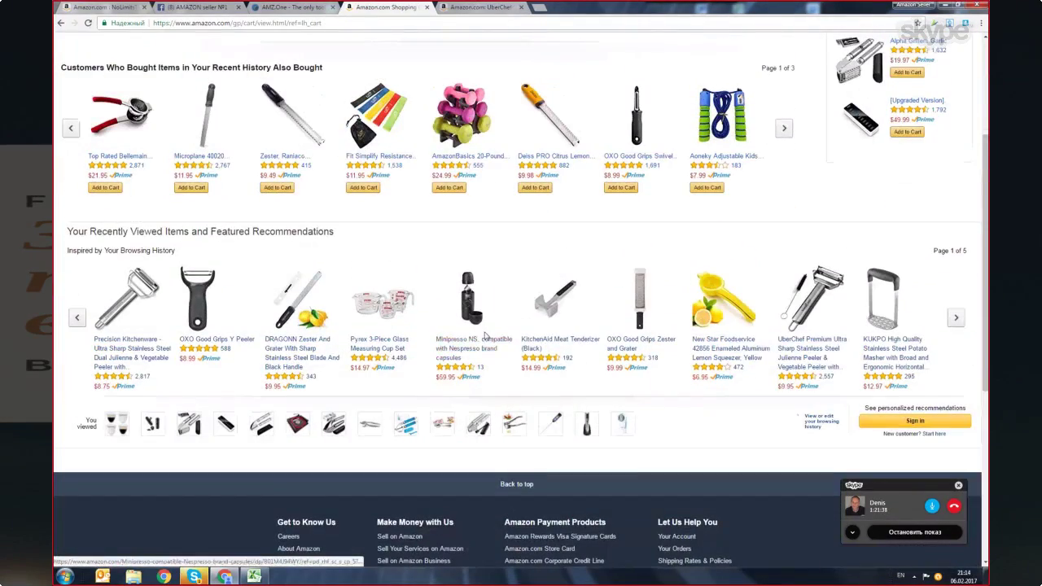
pyautogui.scroll(-3, 362, 350)
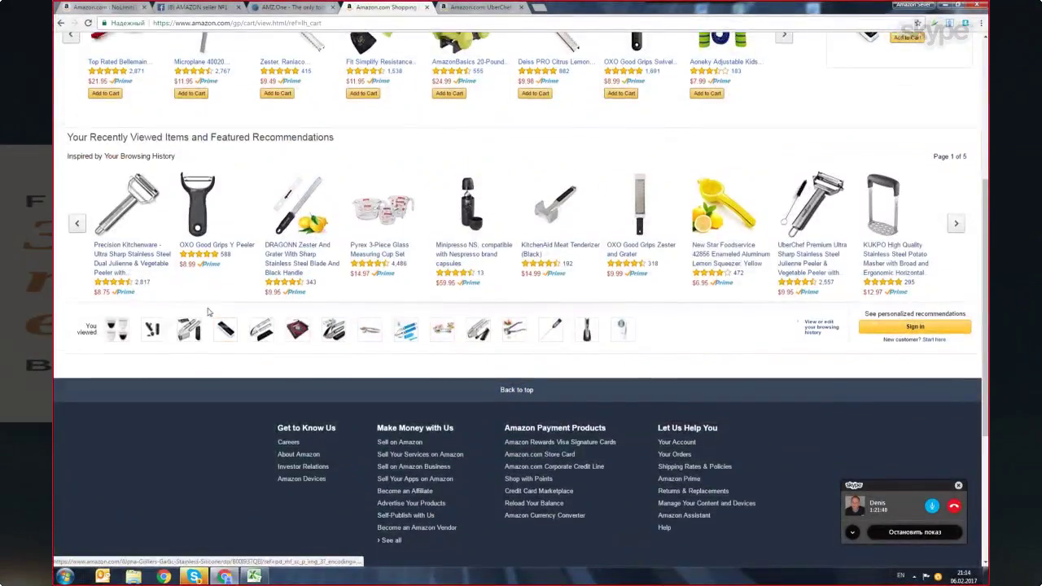
pyautogui.scroll(5, 362, 350)
# - View the recommended Bellemain stainless squeezer's listing, and go back to the Anker 10-Port hub's product page
pyautogui.click(138, 217)
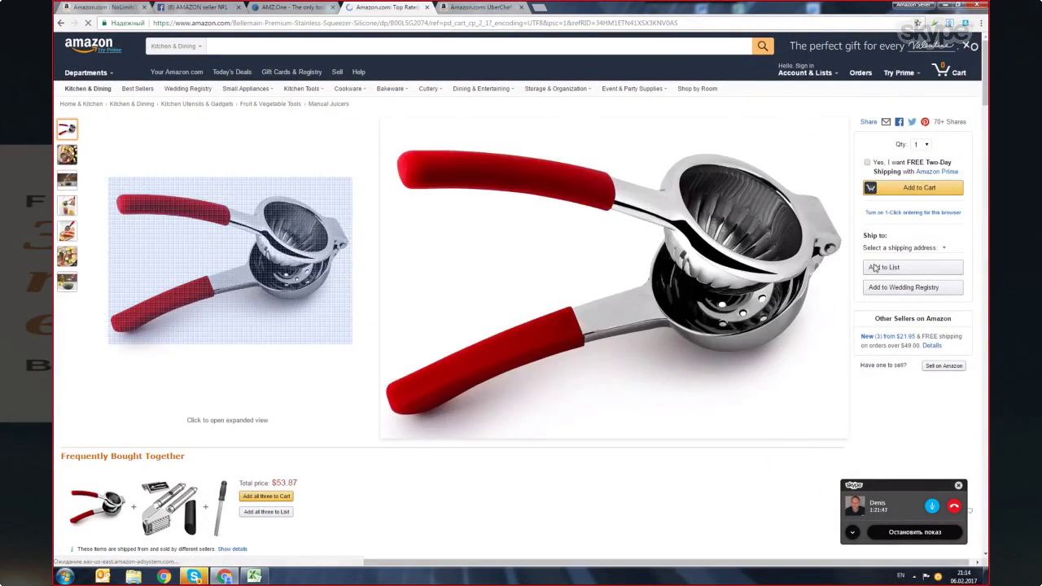
pyautogui.click(59, 25)
pyautogui.click(60, 25)
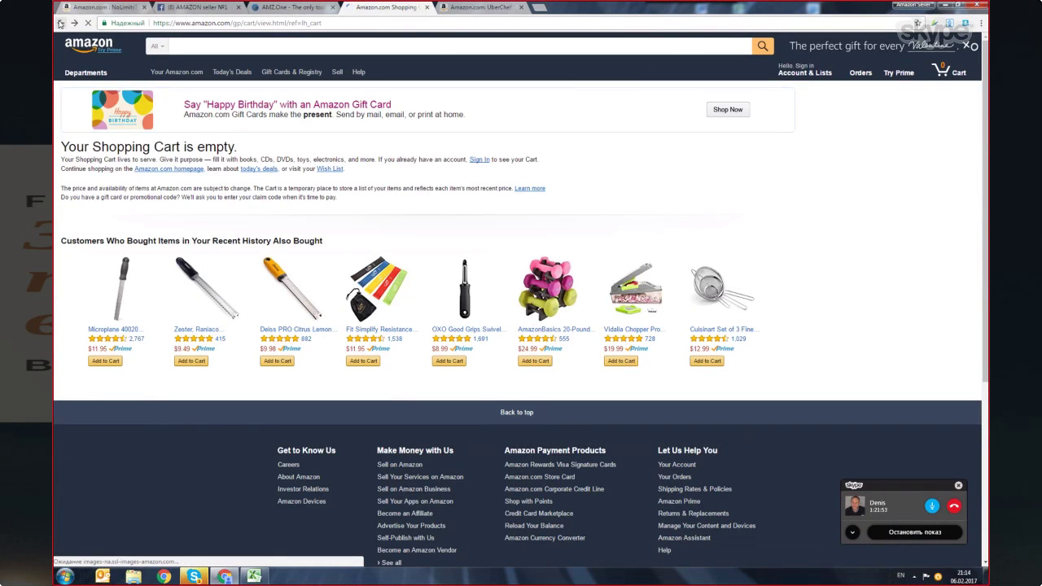
pyautogui.click(59, 25)
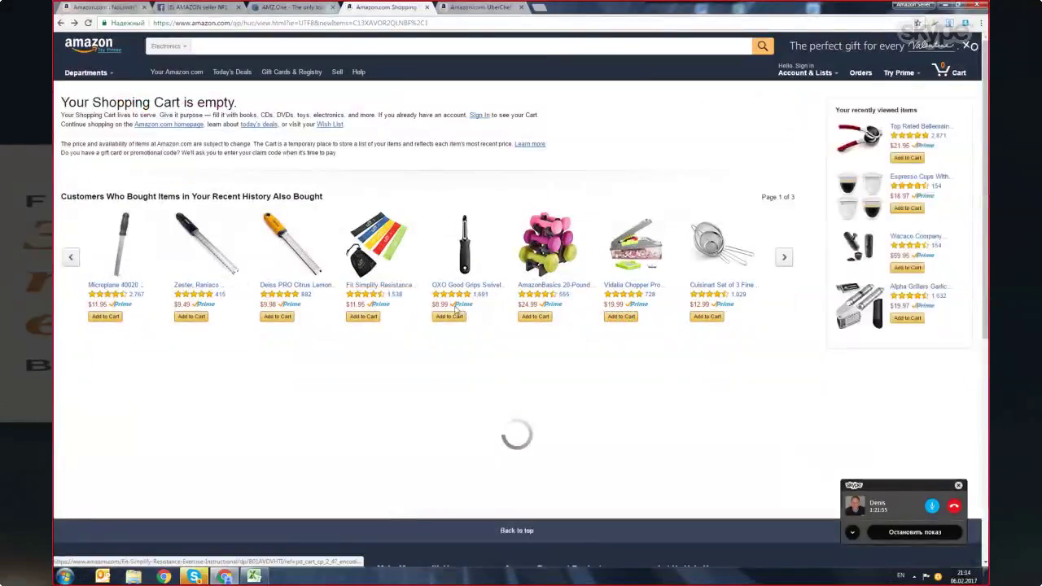
pyautogui.scroll(-2, 456, 309)
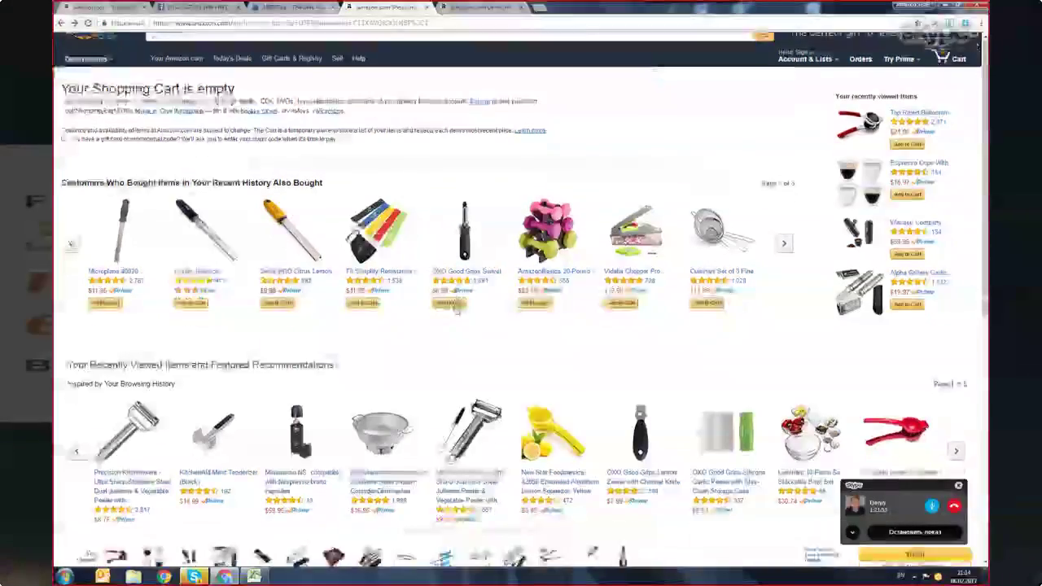
pyautogui.scroll(2, 332, 231)
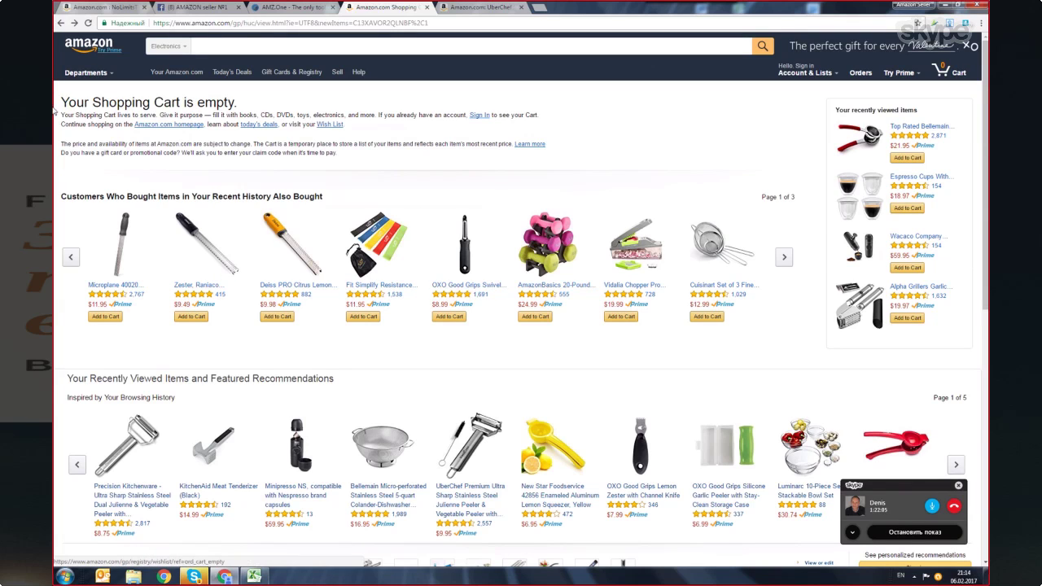
pyautogui.click(61, 23)
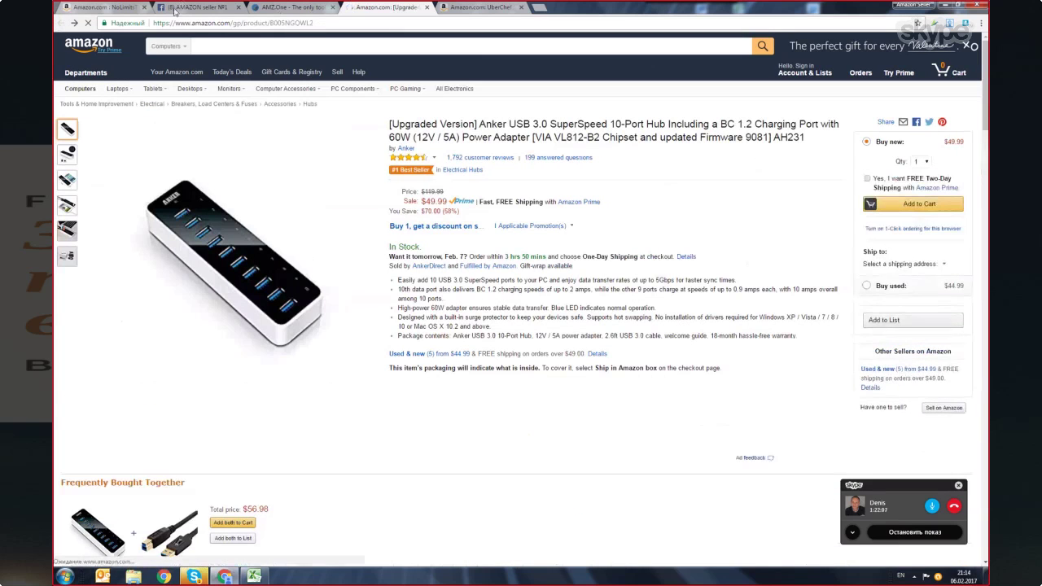
# - Search Amazon for "usb hub" in Electronics
pyautogui.click(213, 45)
pyautogui.write('u')
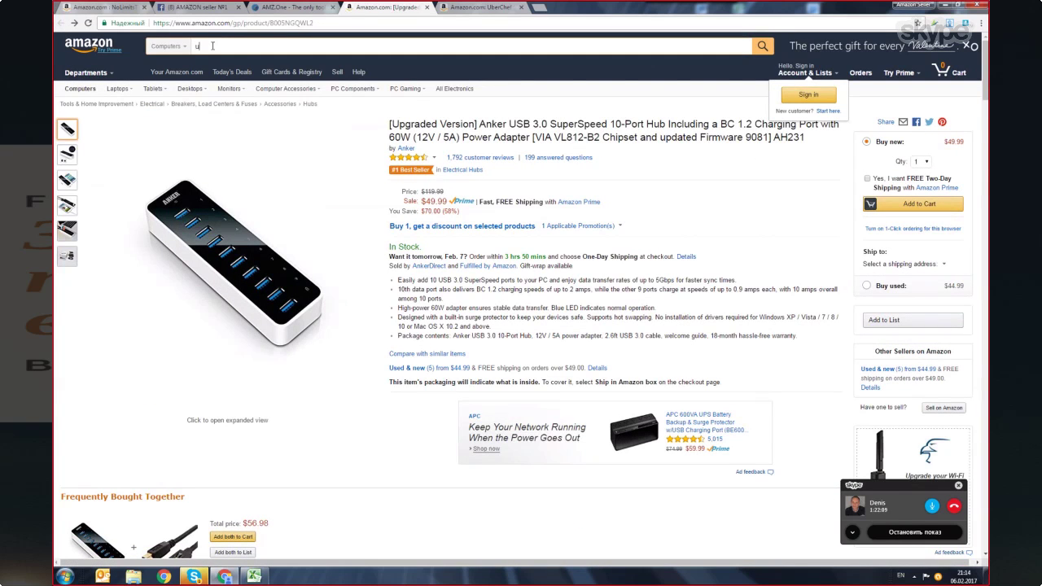
pyautogui.write('sb hub')
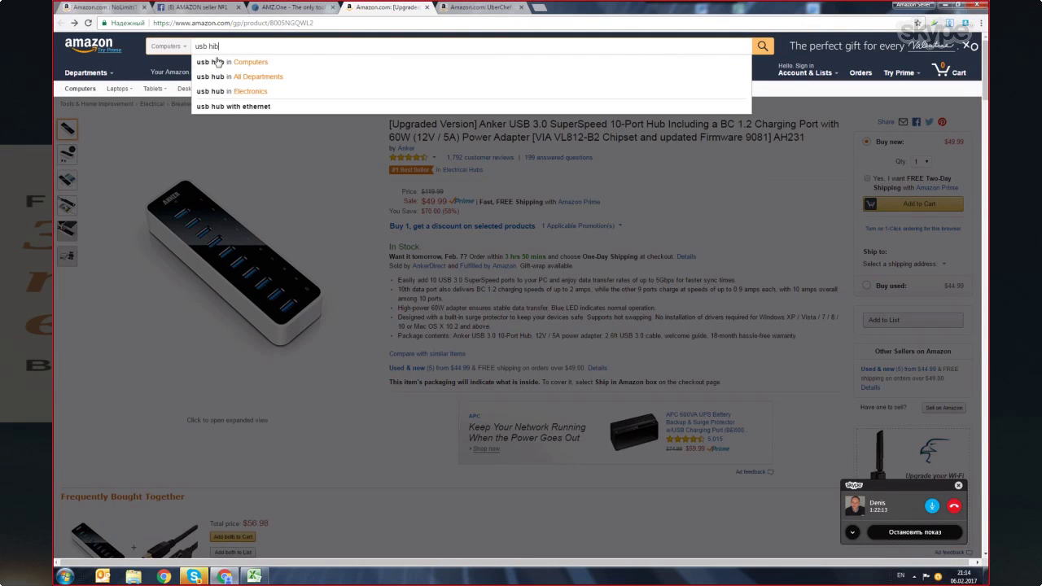
pyautogui.click(240, 91)
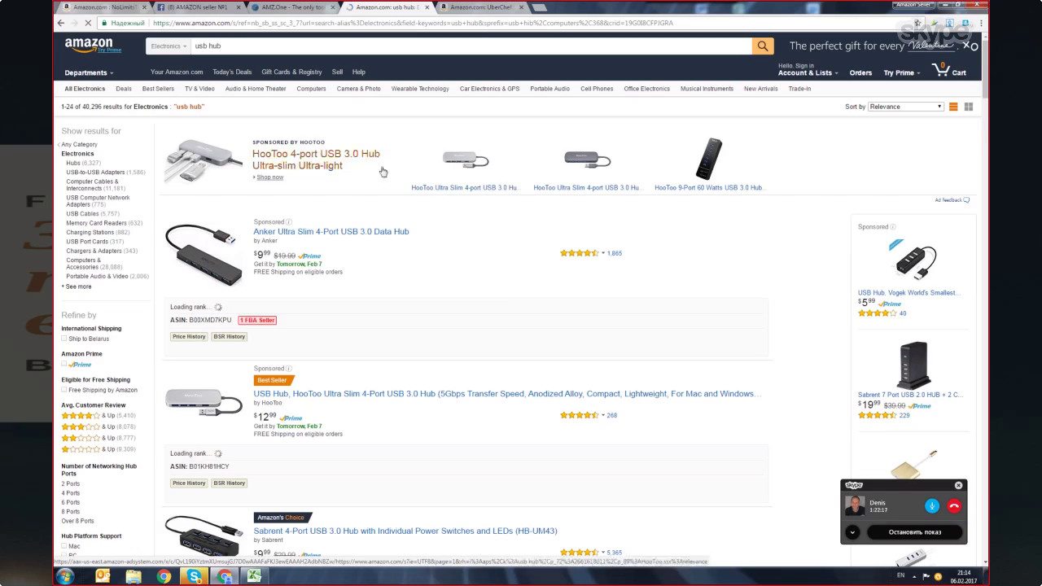
# - Find the Anker Ultra Slim 4-Port USB 3.0 Data Hub in the results, add it to the cart and open the cart
pyautogui.scroll(-1, 374, 266)
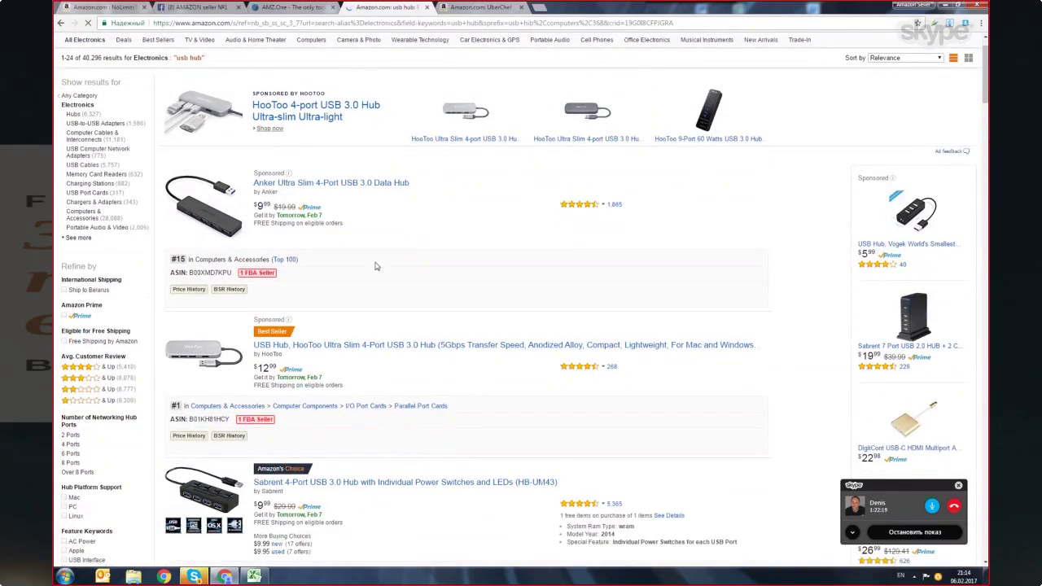
pyautogui.scroll(-3, 375, 266)
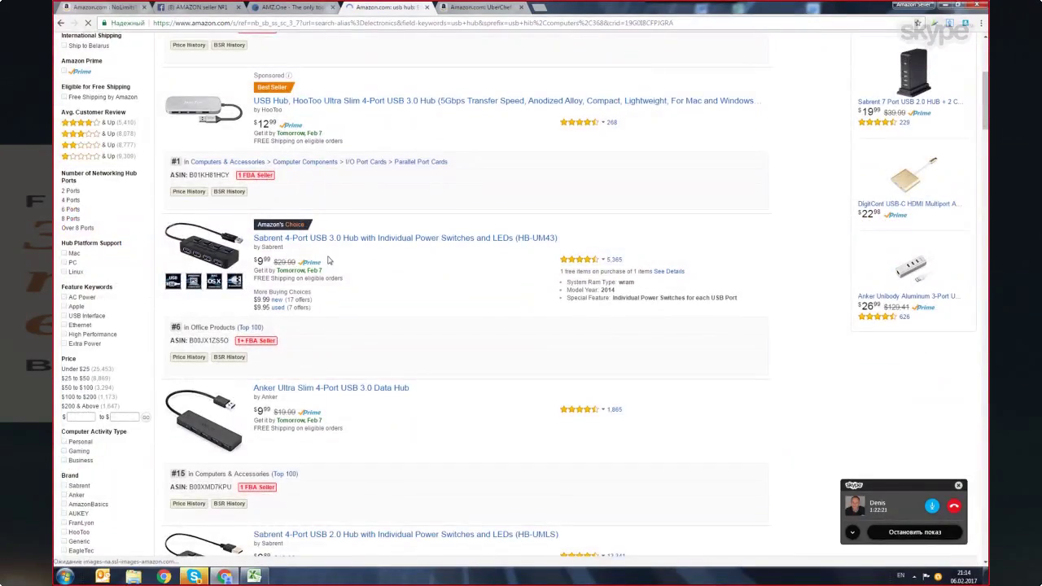
pyautogui.scroll(-2, 334, 269)
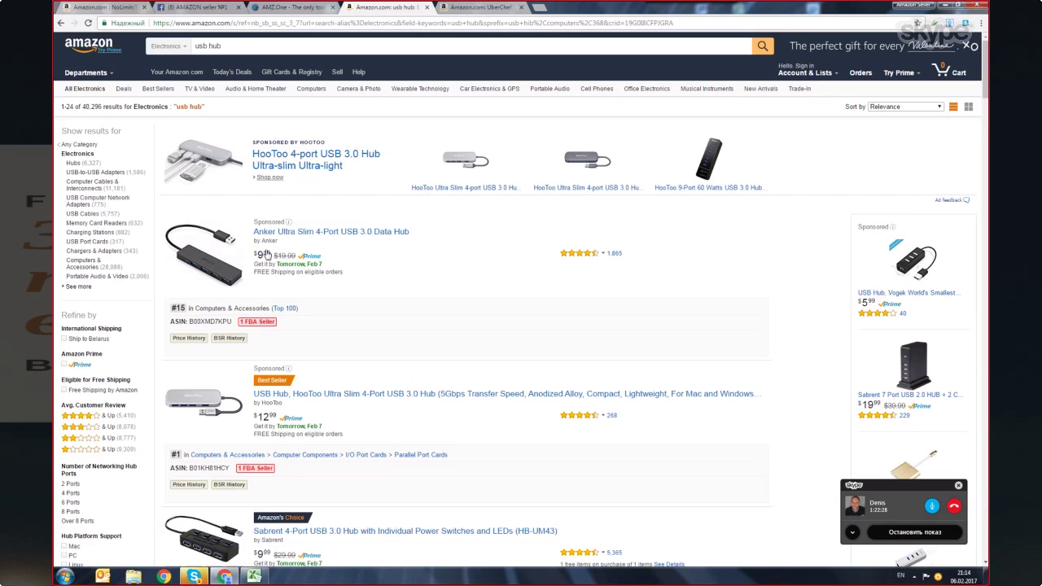
pyautogui.scroll(-1, 286, 187)
pyautogui.click(286, 187)
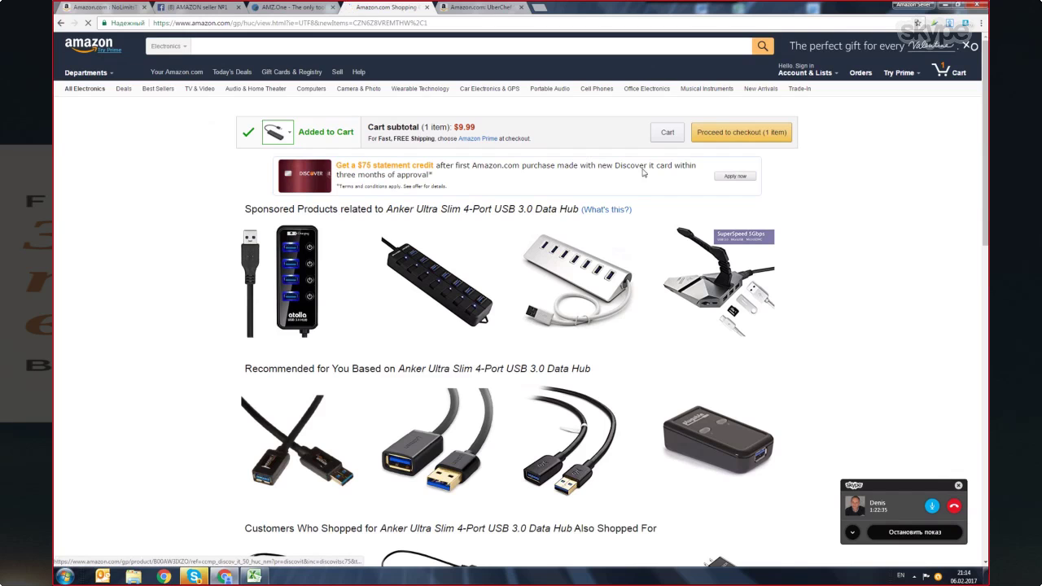
pyautogui.click(667, 132)
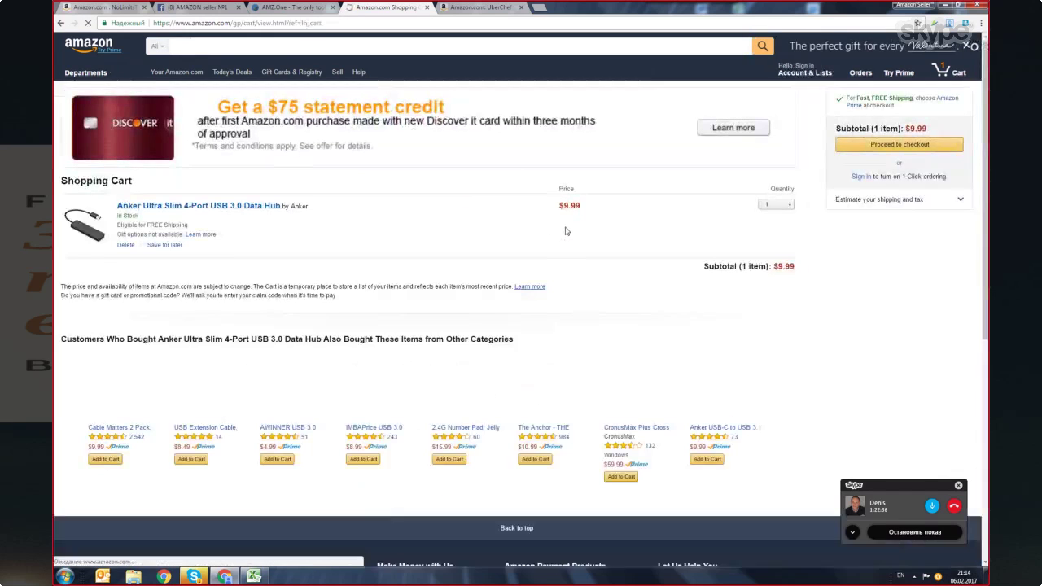
# - Set the Anker Ultra Slim 4-Port hub's cart quantity to 999 and update the cart
pyautogui.click(788, 205)
pyautogui.click(770, 314)
pyautogui.write('999')
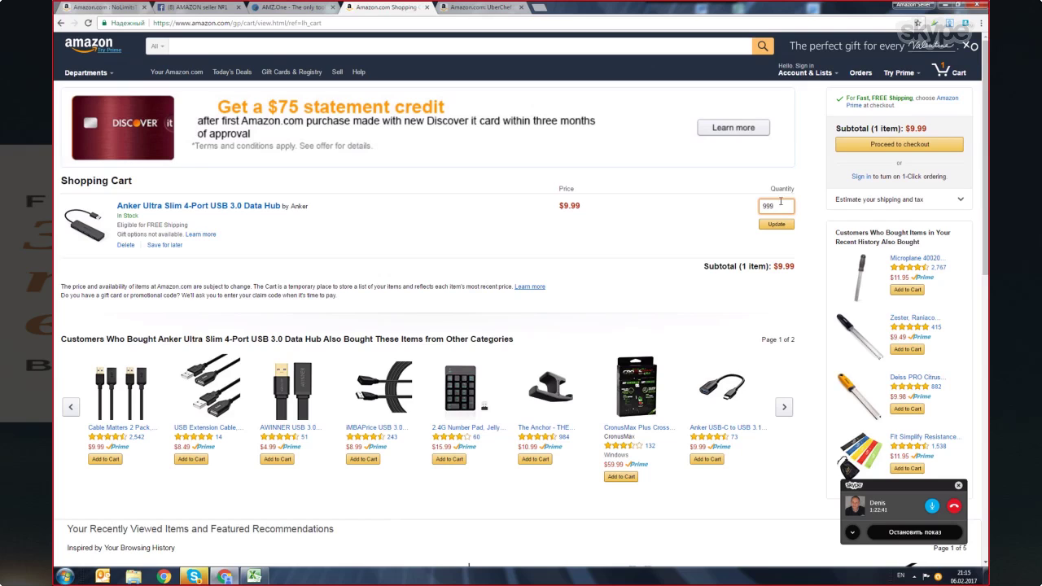
pyautogui.click(777, 224)
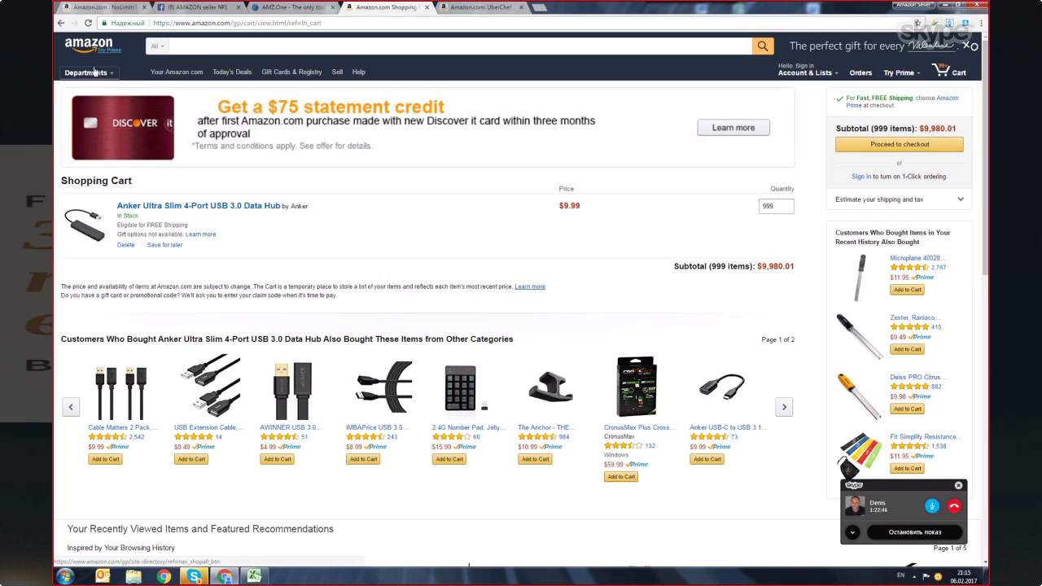
# - Remove the Anker Ultra Slim 4-Port hub from the shopping cart and look over the recommendations below
pyautogui.click(60, 23)
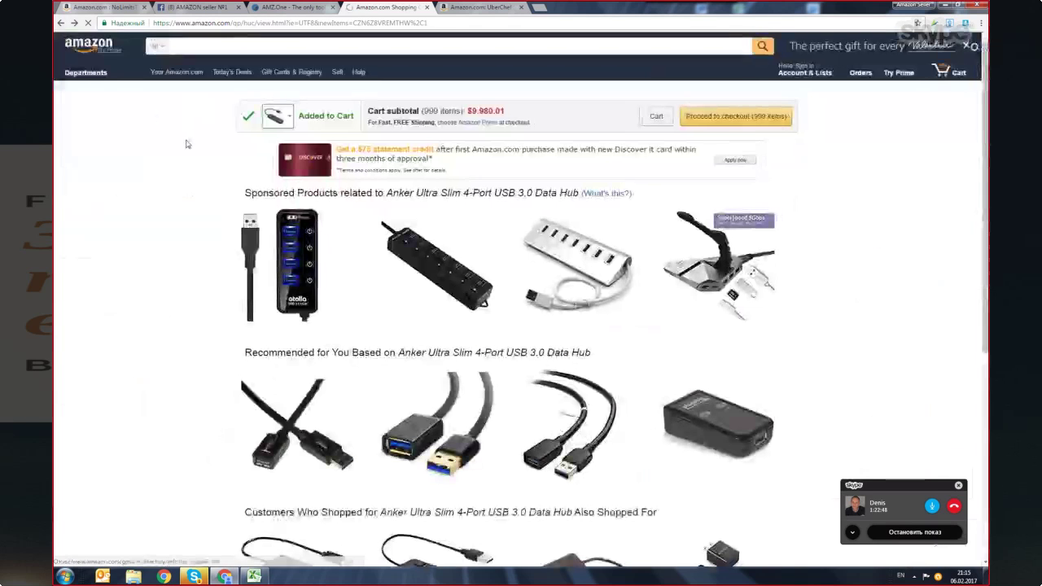
pyautogui.click(661, 116)
pyautogui.click(127, 245)
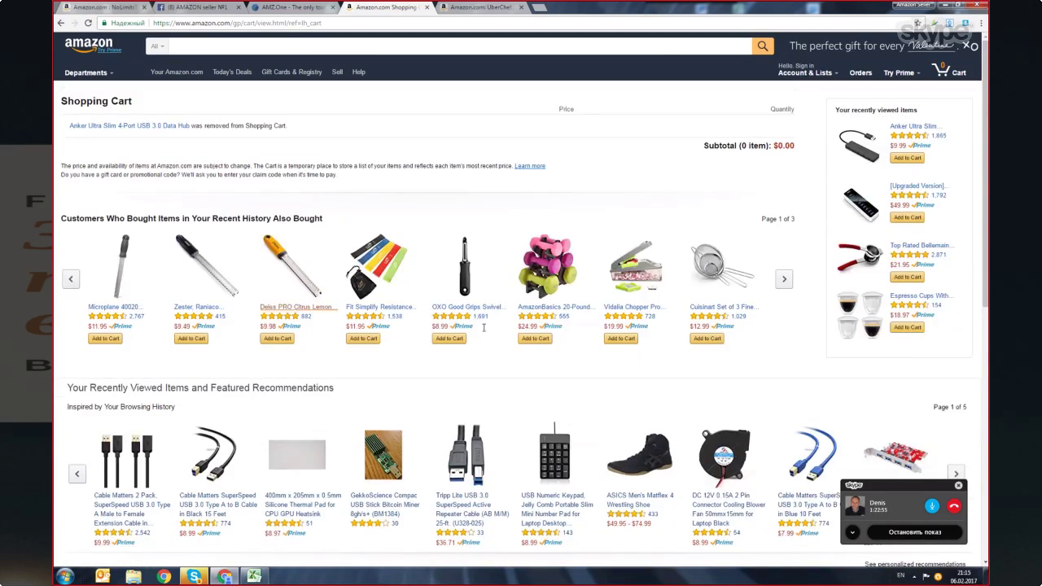
pyautogui.scroll(-2, 495, 335)
pyautogui.scroll(-2, 495, 336)
pyautogui.scroll(2, 481, 313)
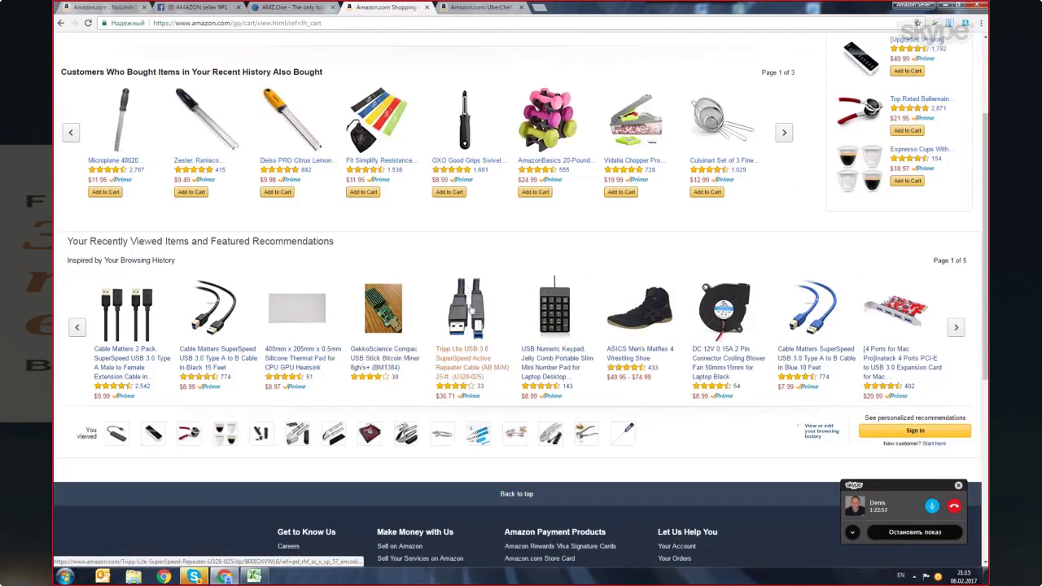
# - Return to the "usb hub" search results and open the product page of the blue EagleTec HUB3639 USB 2.0 4 Port Hub
pyautogui.scroll(10, 470, 311)
pyautogui.hotkey('alt', 'Left')
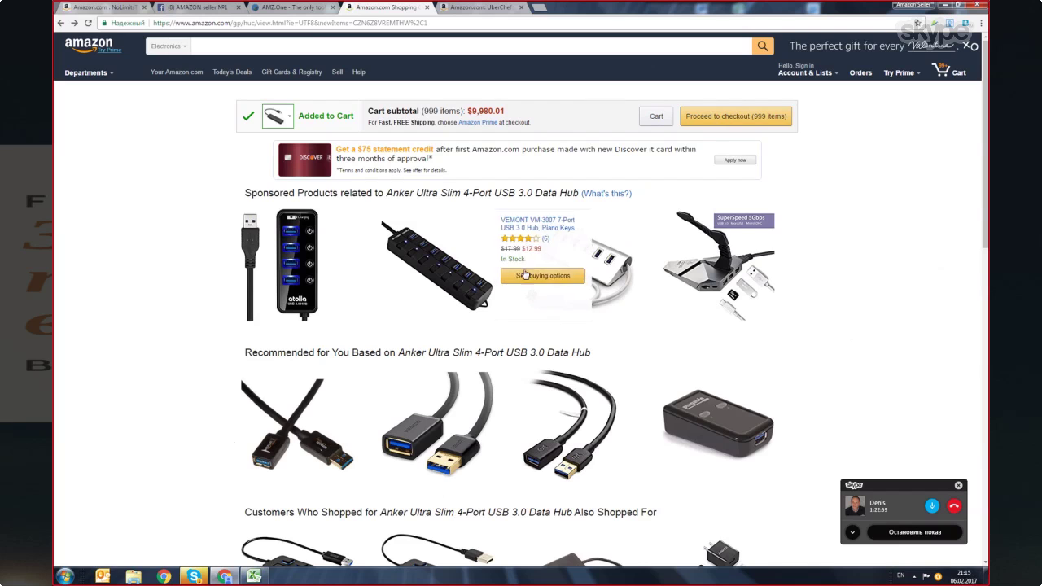
pyautogui.click(59, 22)
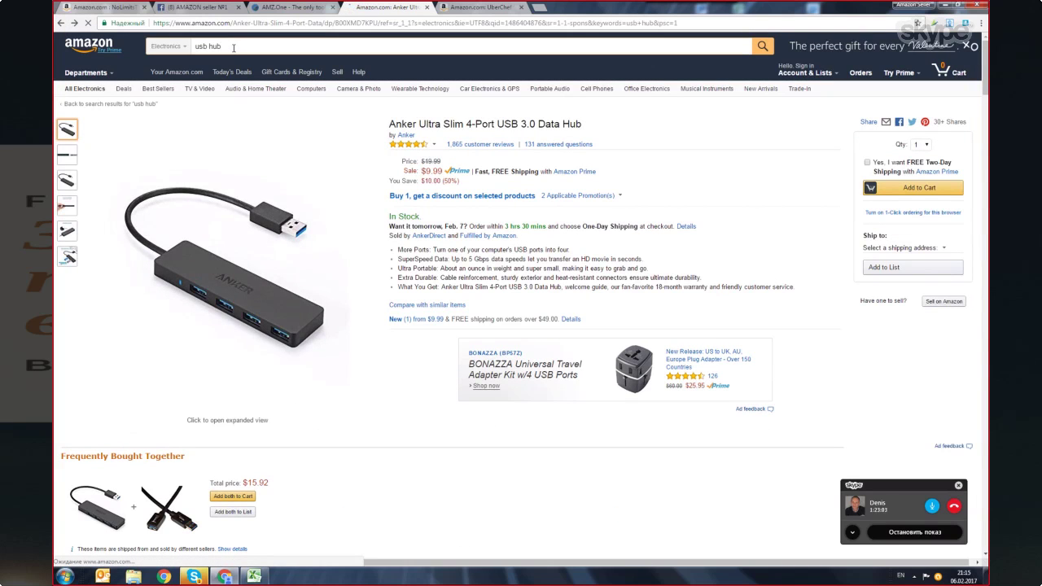
pyautogui.hotkey('alt', 'Left')
pyautogui.scroll(-15, 455, 399)
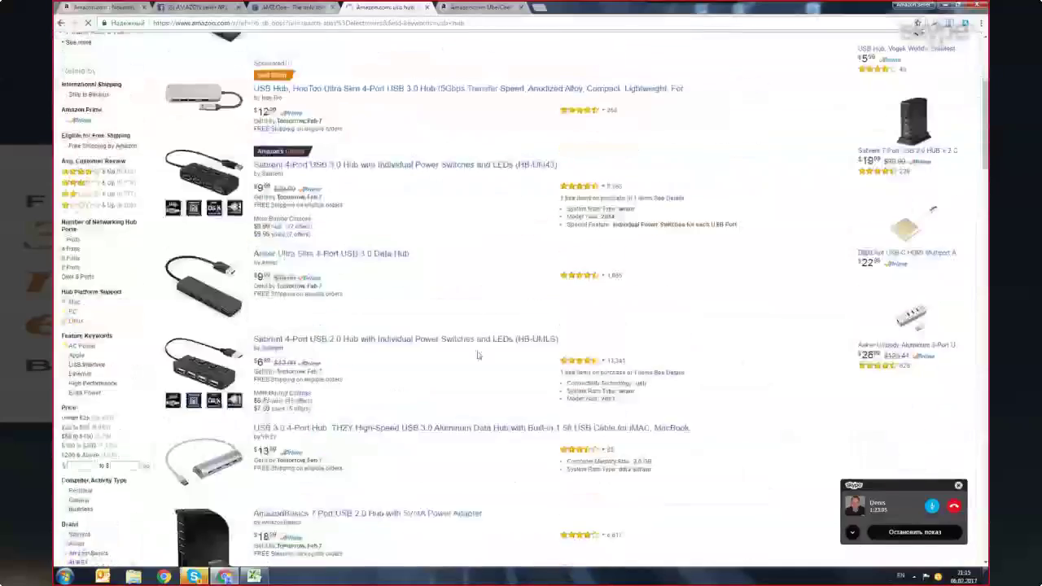
pyautogui.scroll(-10, 440, 407)
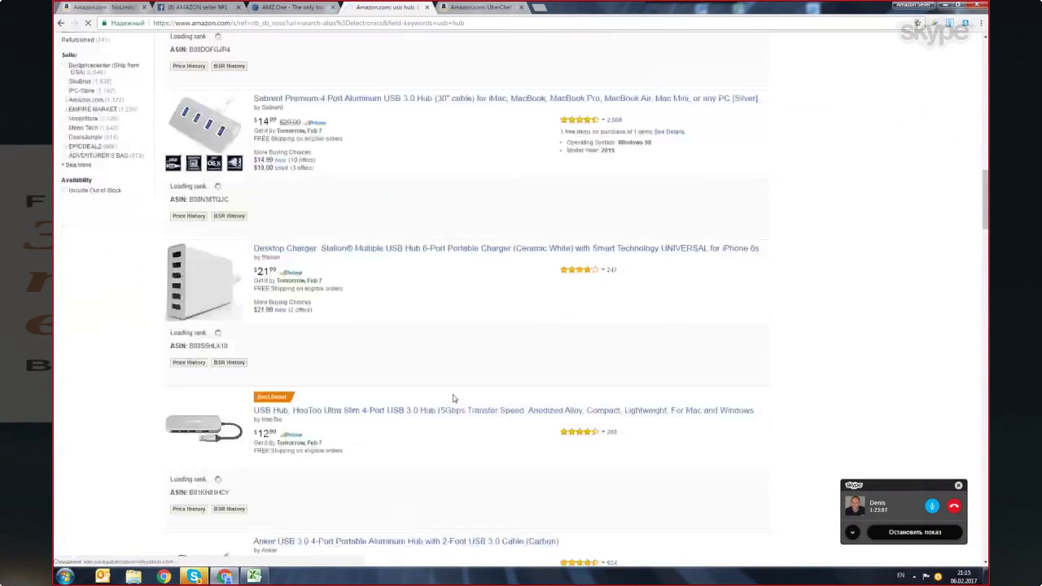
pyautogui.scroll(-15, 378, 443)
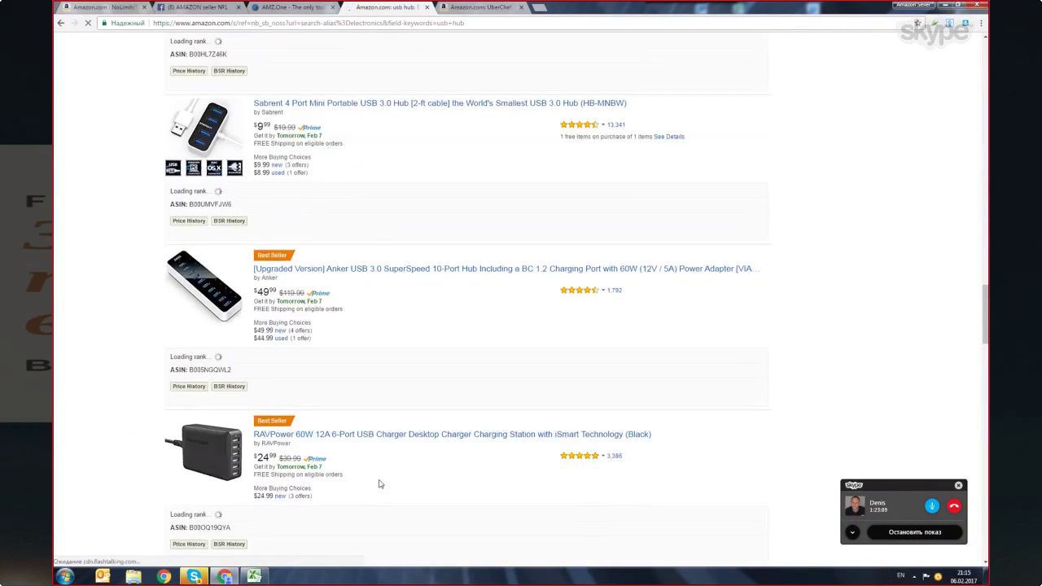
pyautogui.scroll(-3, 453, 478)
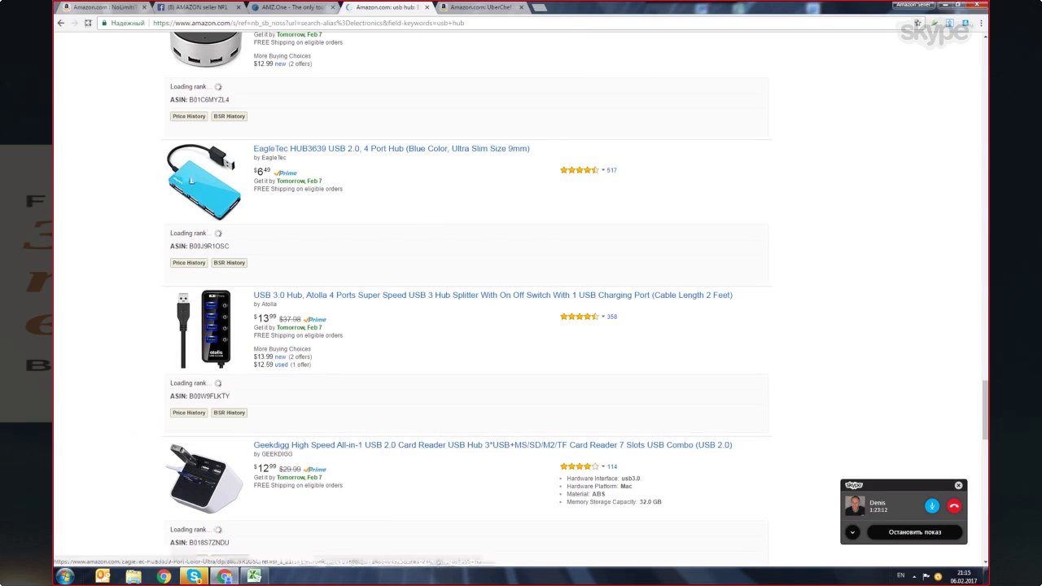
pyautogui.click(303, 154)
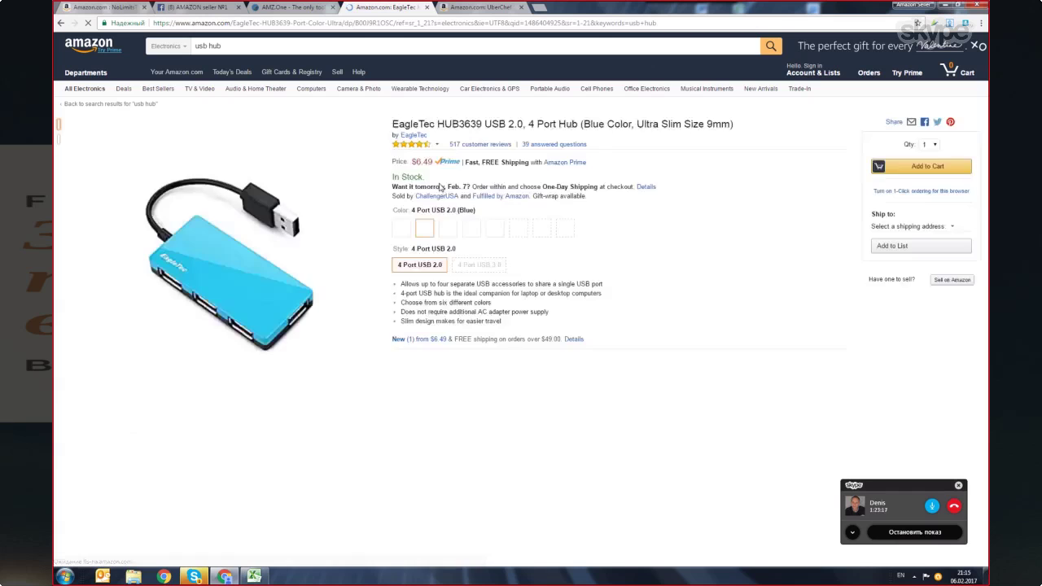
# - Add the EagleTec HUB3639 hub to the cart and update its cart quantity to 903
pyautogui.click(900, 168)
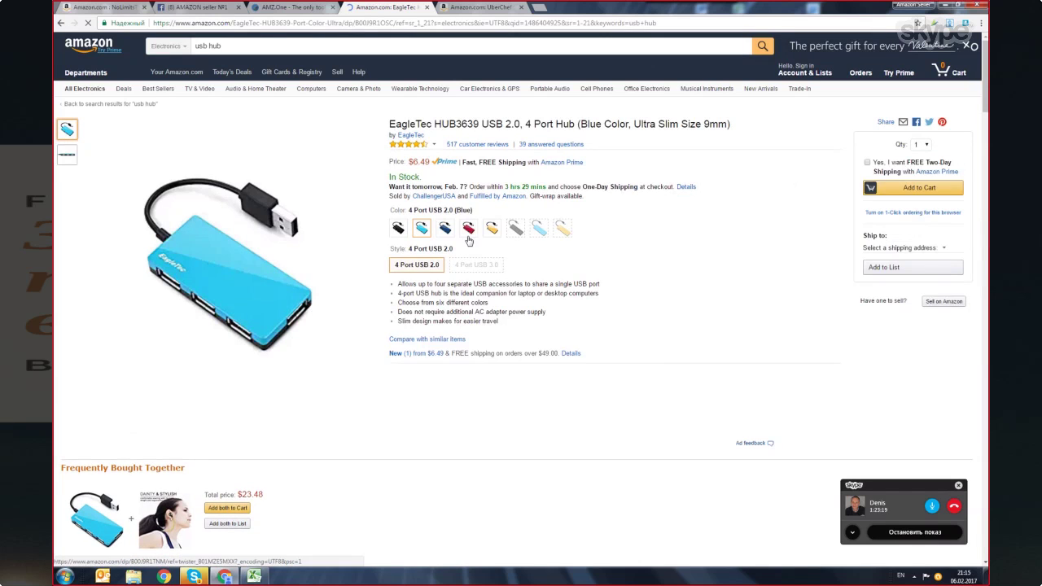
pyautogui.click(667, 132)
pyautogui.click(774, 206)
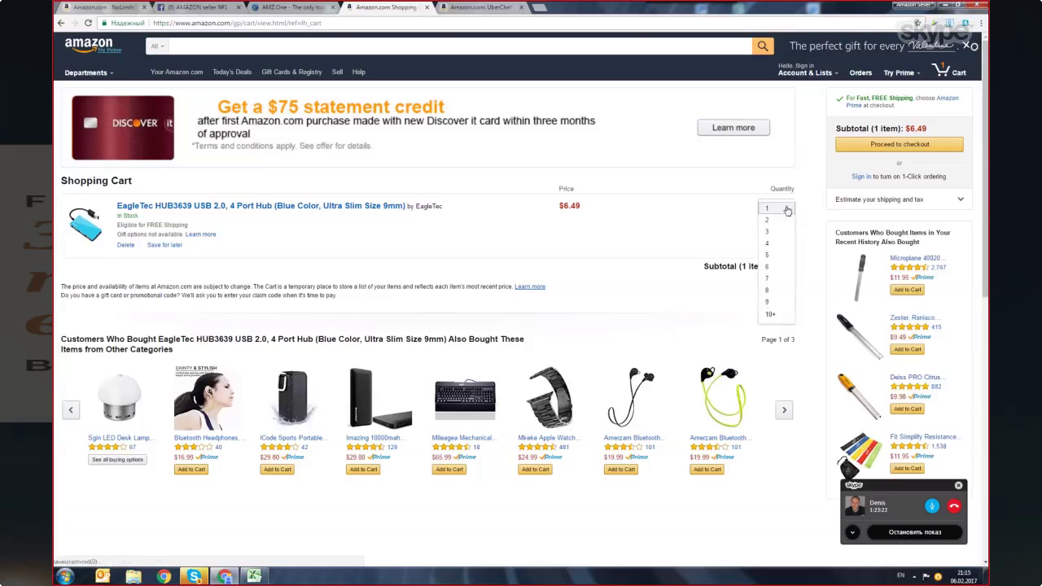
pyautogui.click(769, 314)
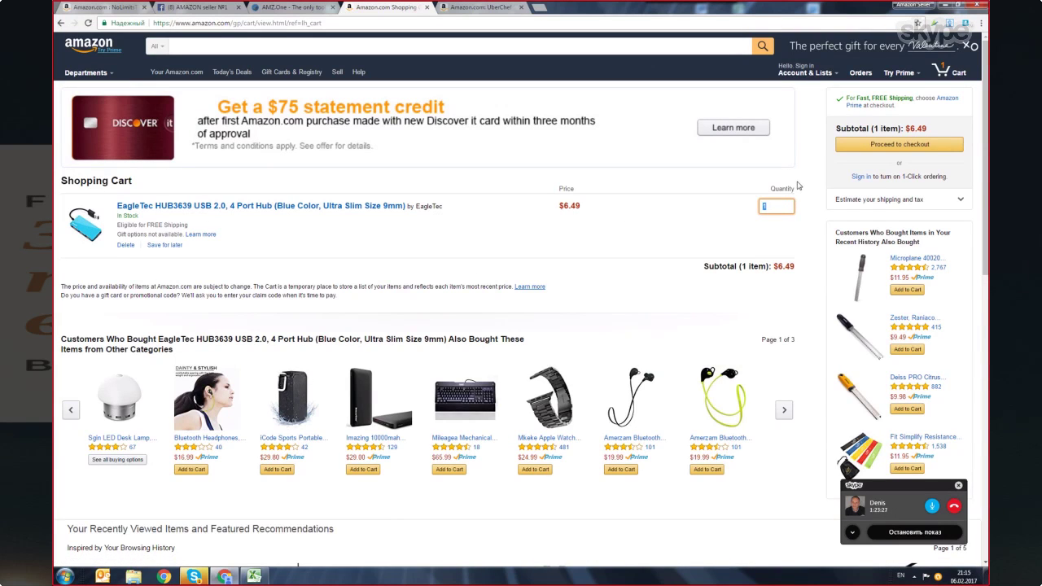
pyautogui.write('903')
pyautogui.click(776, 226)
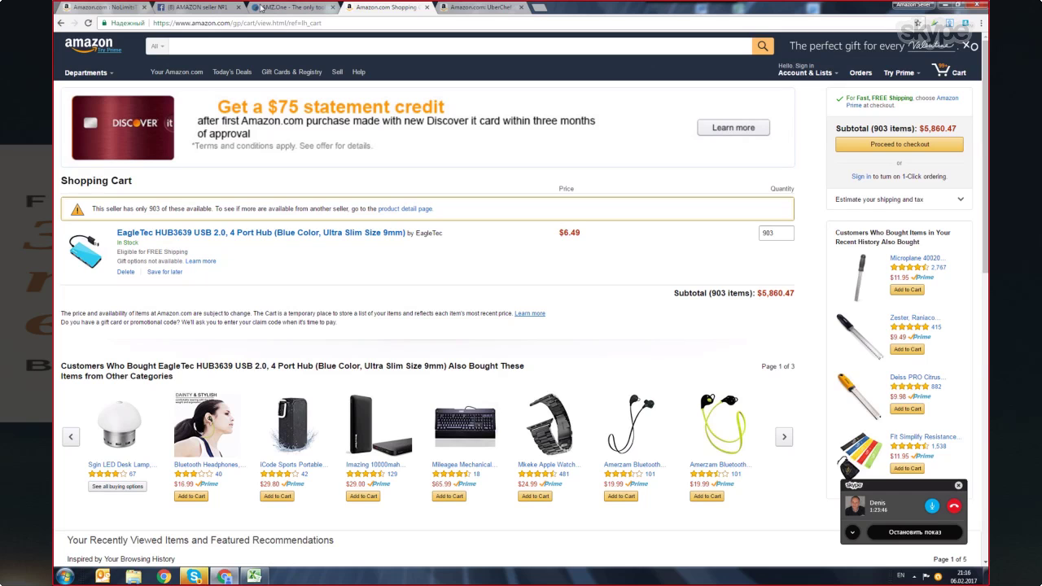
# - Remove the EagleTec hub from the cart and copy its ASIN from the product page's address
pyautogui.click(126, 272)
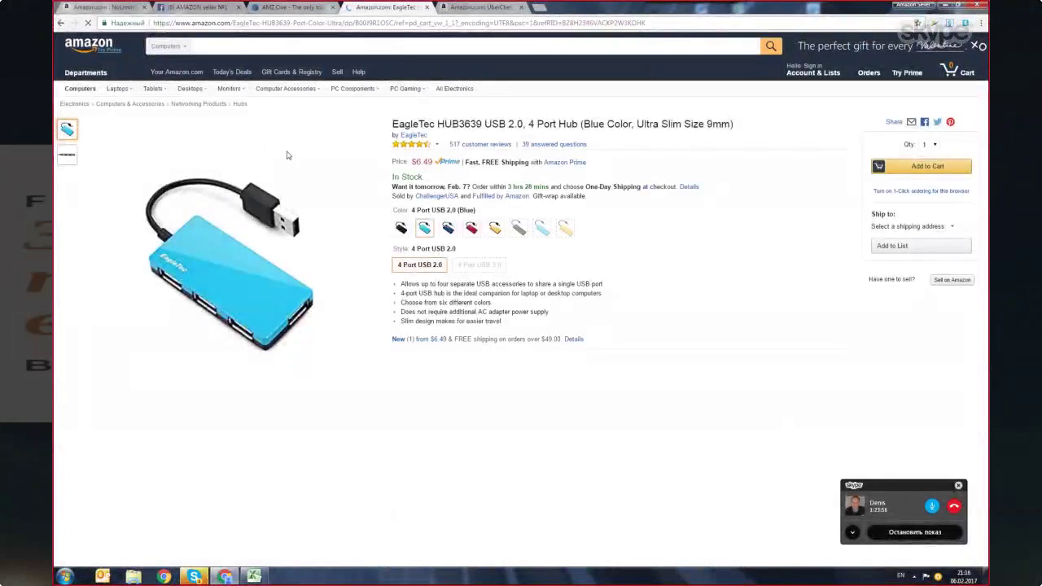
pyautogui.moveTo(355, 23); pyautogui.dragTo(393, 25)
pyautogui.rightClick(392, 27)
pyautogui.click(415, 60)
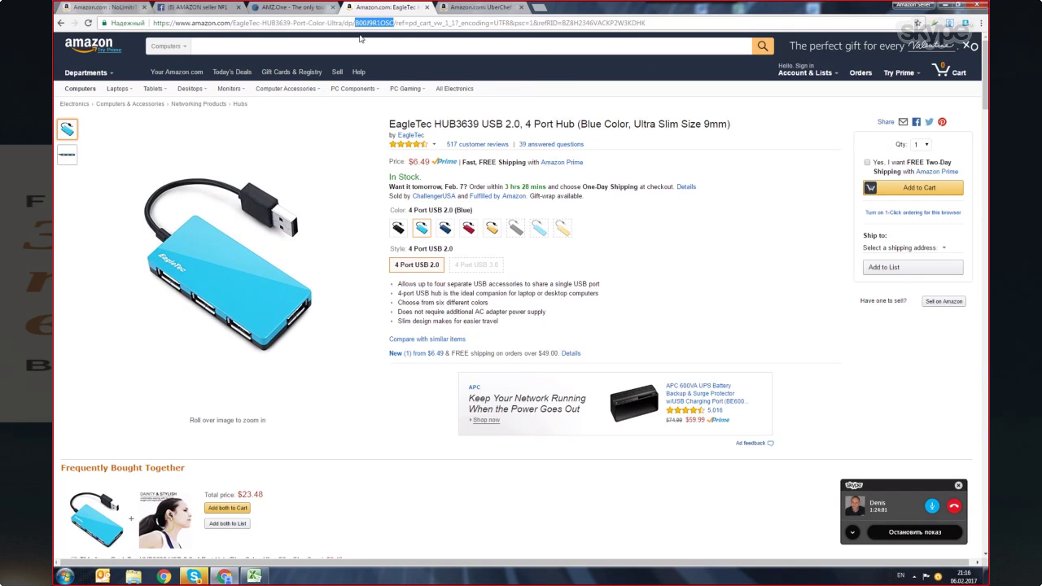
pyautogui.click(281, 9)
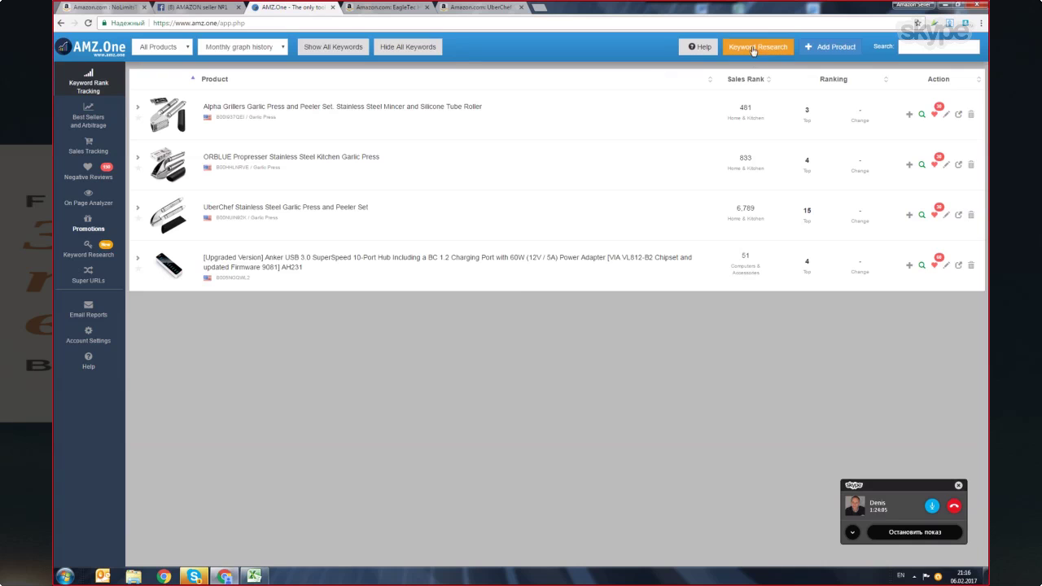
pyautogui.click(832, 50)
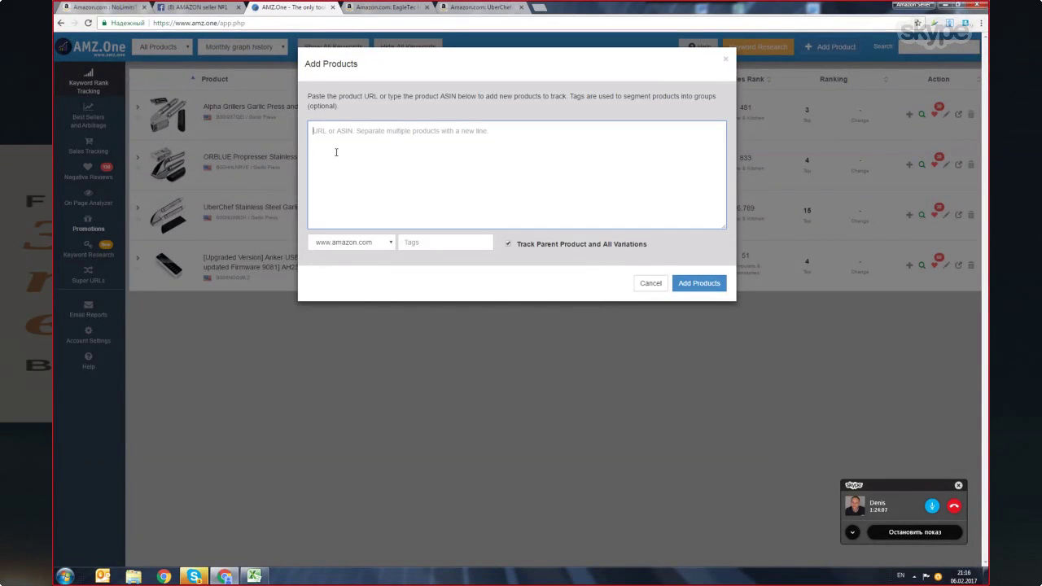
pyautogui.hotkey('ctrl', 'v')
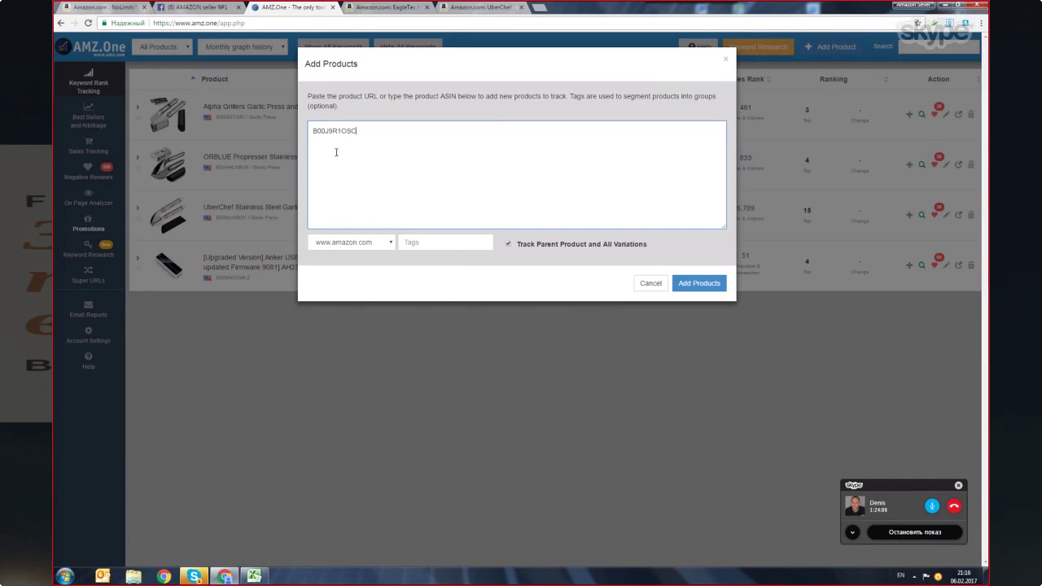
pyautogui.click(698, 282)
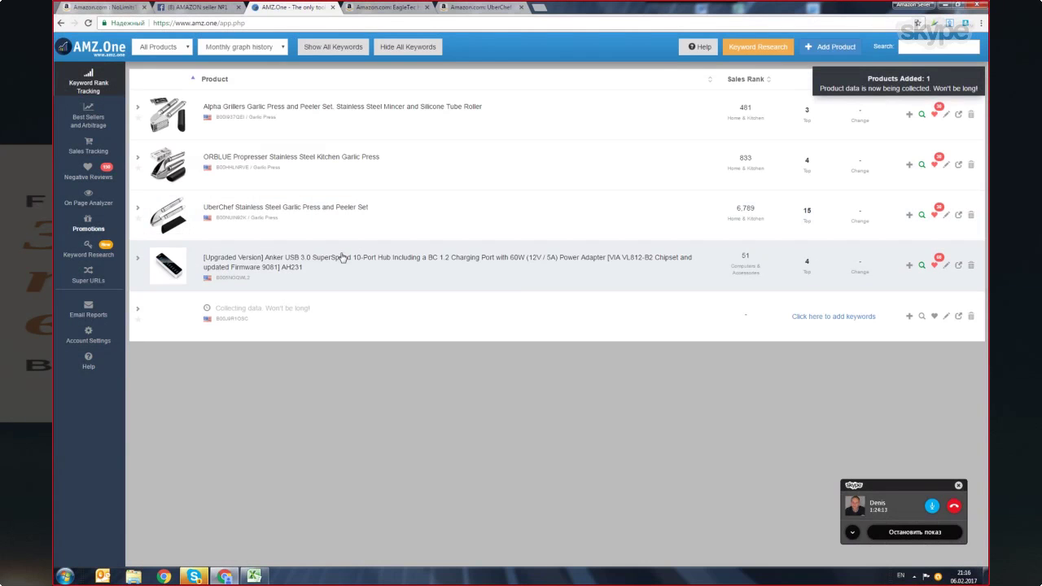
# - Add keywords to the new EagleTec product by copying them from the Anker USB 3.0 SuperSpeed 10-Port Hub
pyautogui.click(860, 318)
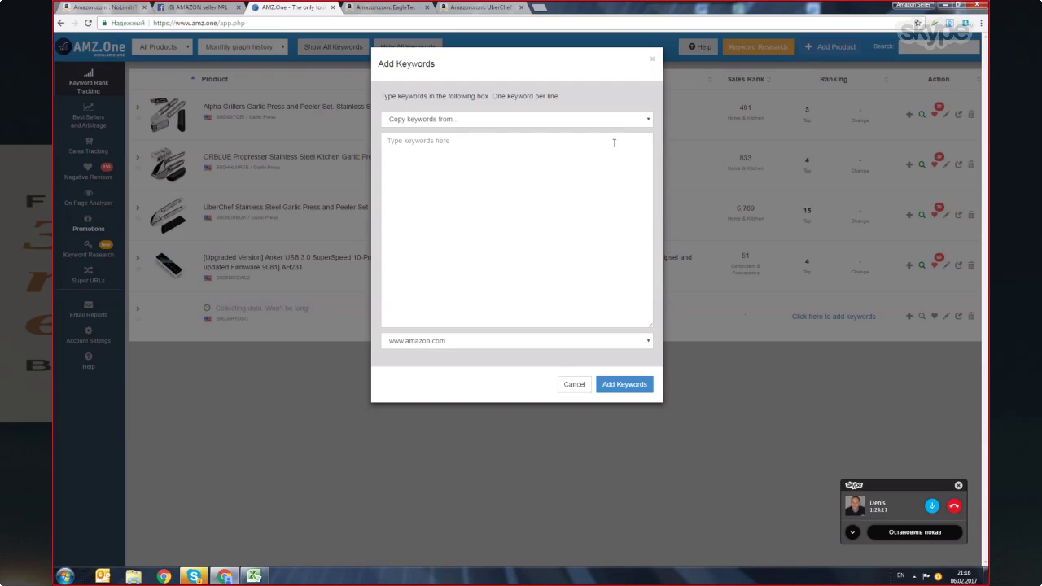
pyautogui.click(646, 119)
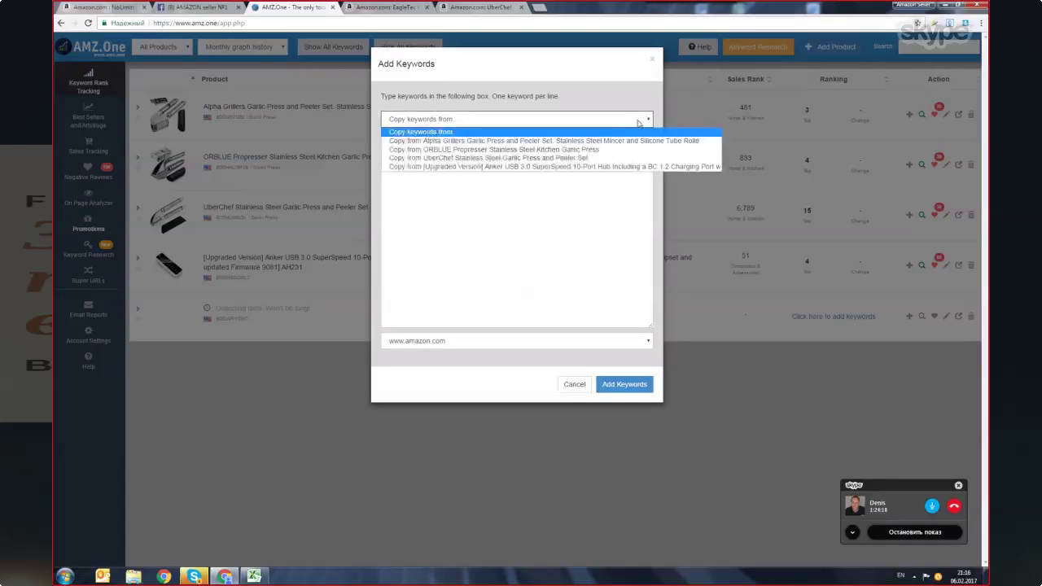
pyautogui.click(472, 169)
pyautogui.click(624, 384)
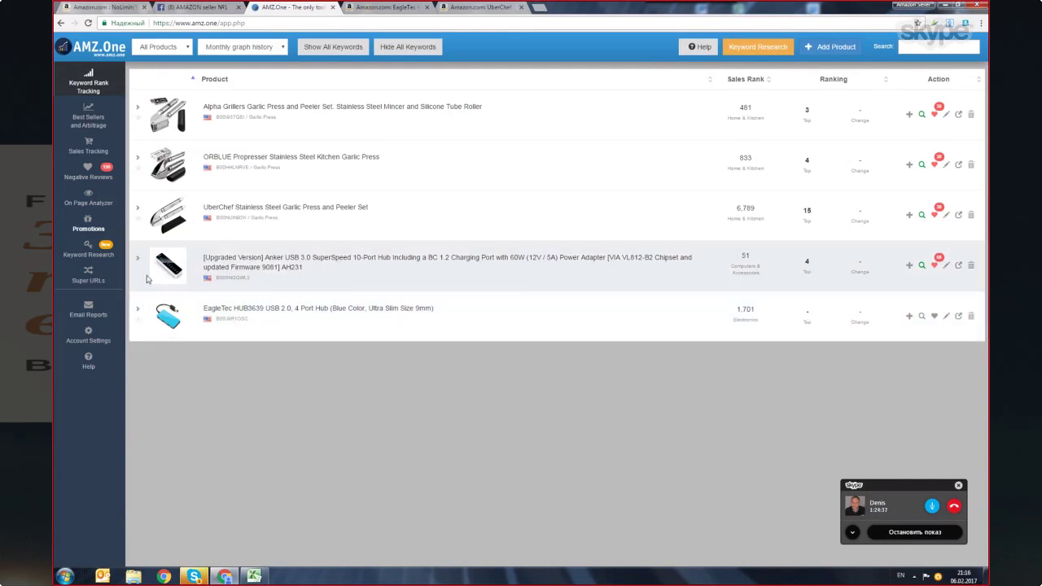
# - Enable sales tracking and negative review monitoring for the EagleTec HUB3639 hub
pyautogui.click(923, 317)
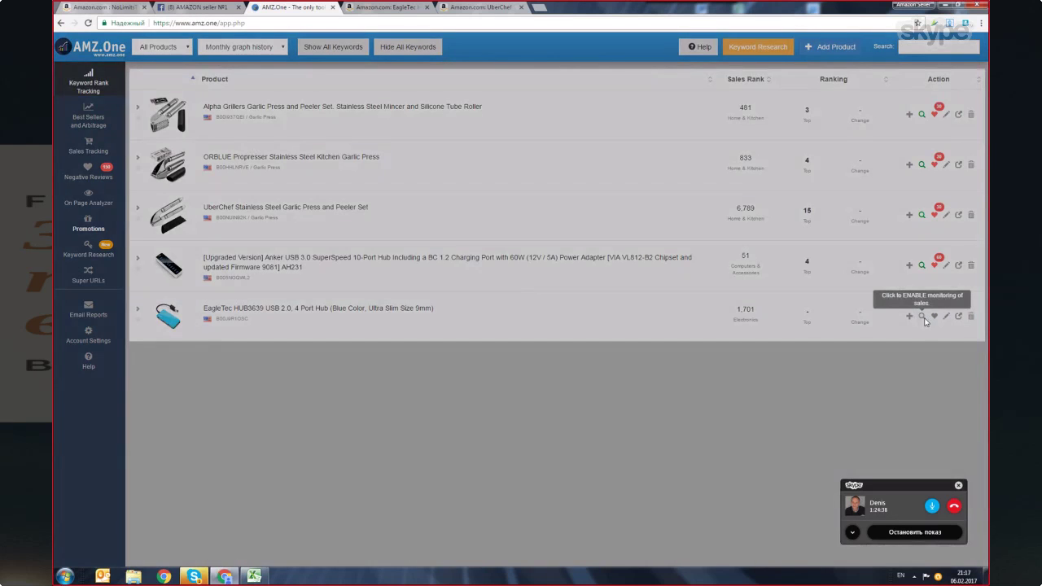
pyautogui.click(695, 160)
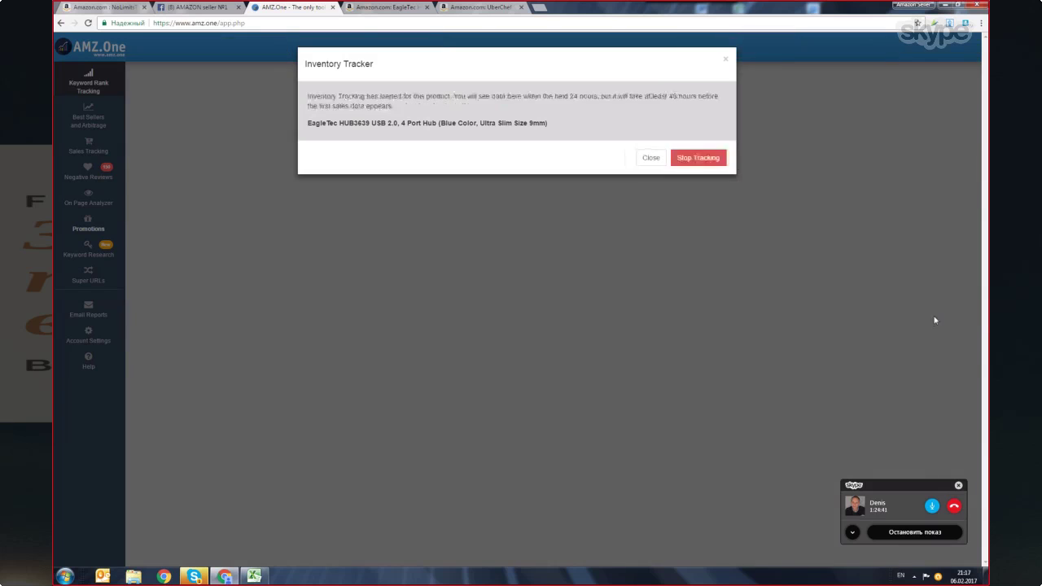
pyautogui.click(650, 157)
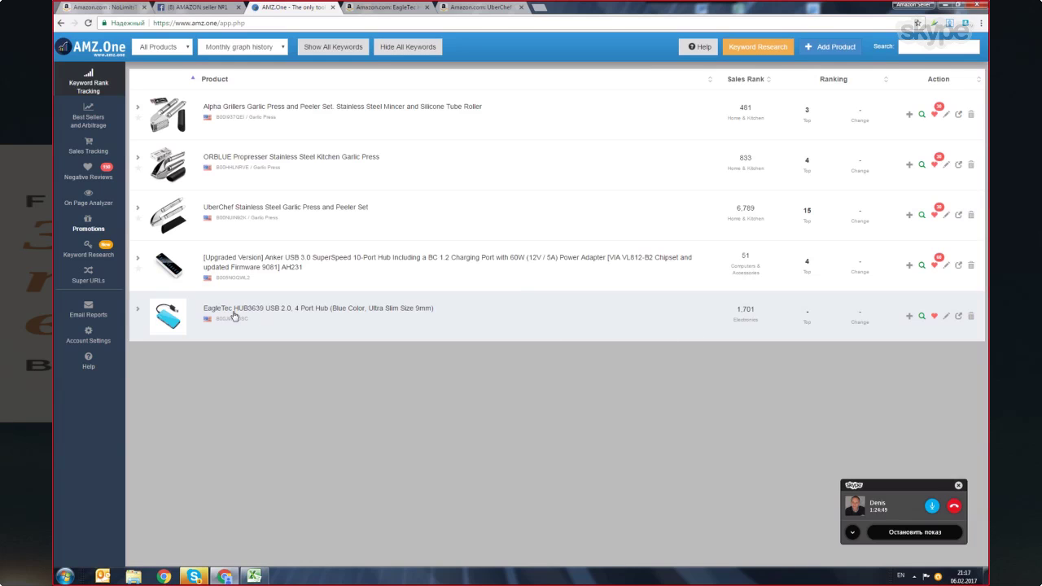
pyautogui.click(934, 317)
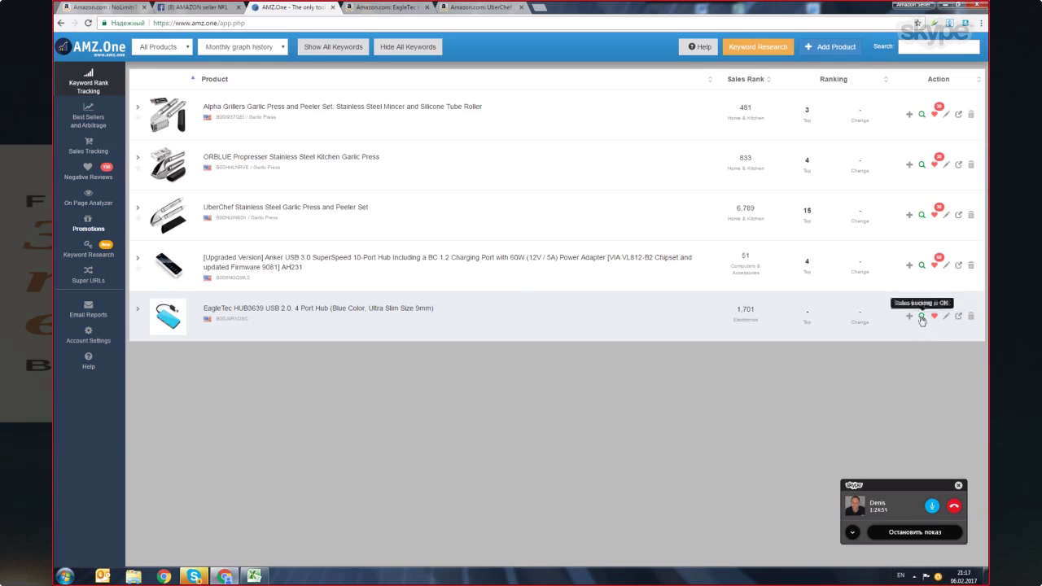
# - View the Sales Tracking and Email Reports sections, ending on the Keyword Rank Tracking product list
pyautogui.click(89, 146)
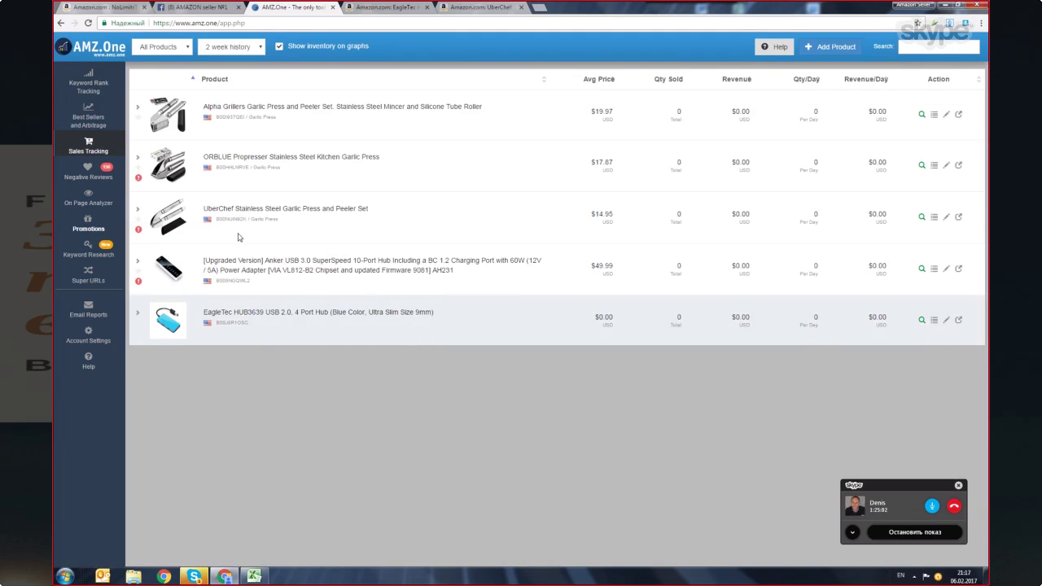
pyautogui.click(83, 310)
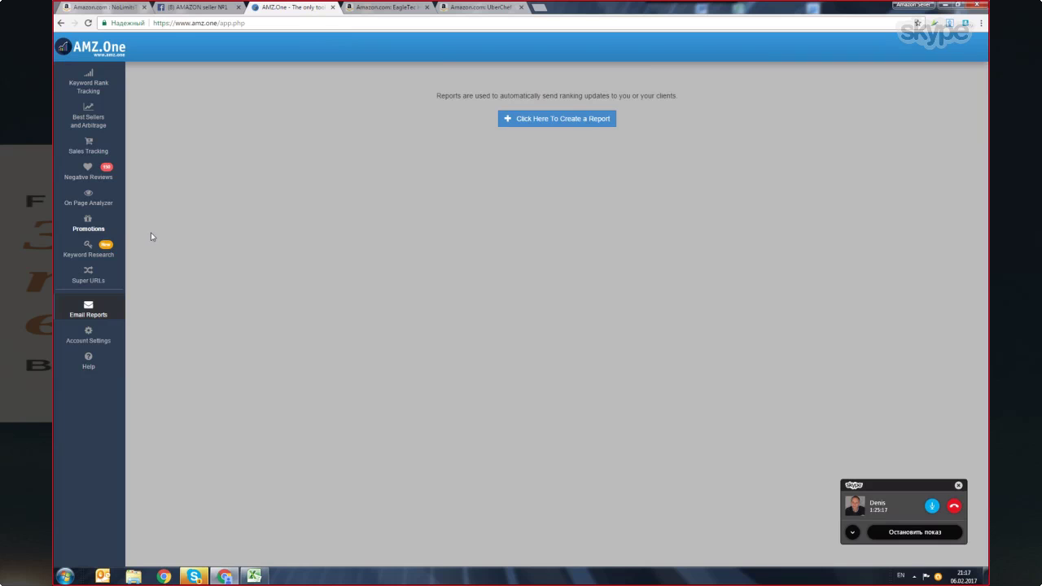
pyautogui.click(86, 87)
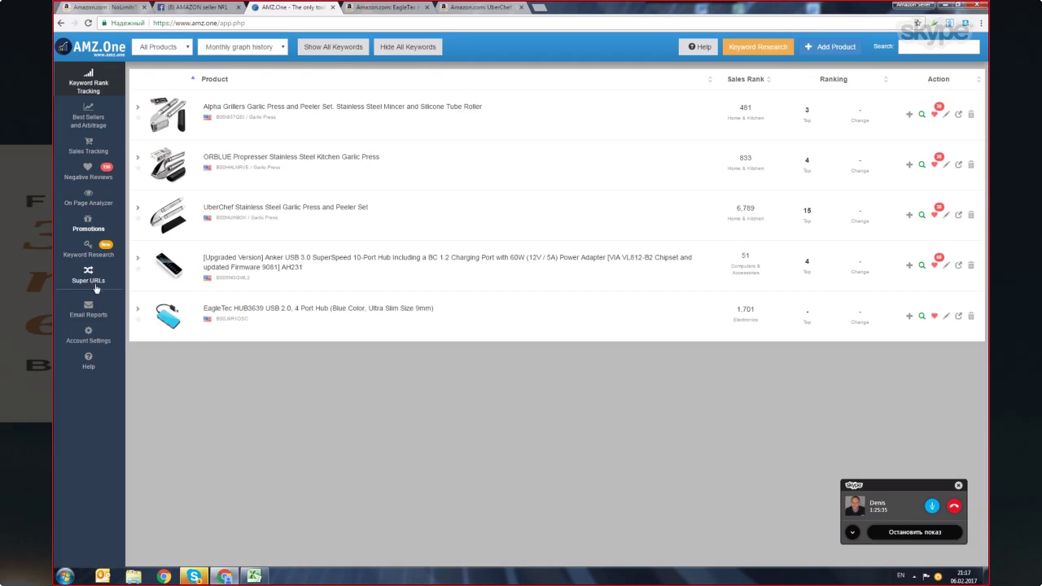
# - Open the Keyword Rank Tracking guide from AMZ.One's help contents and switch to the guide on Amazon sales tracking
pyautogui.click(94, 364)
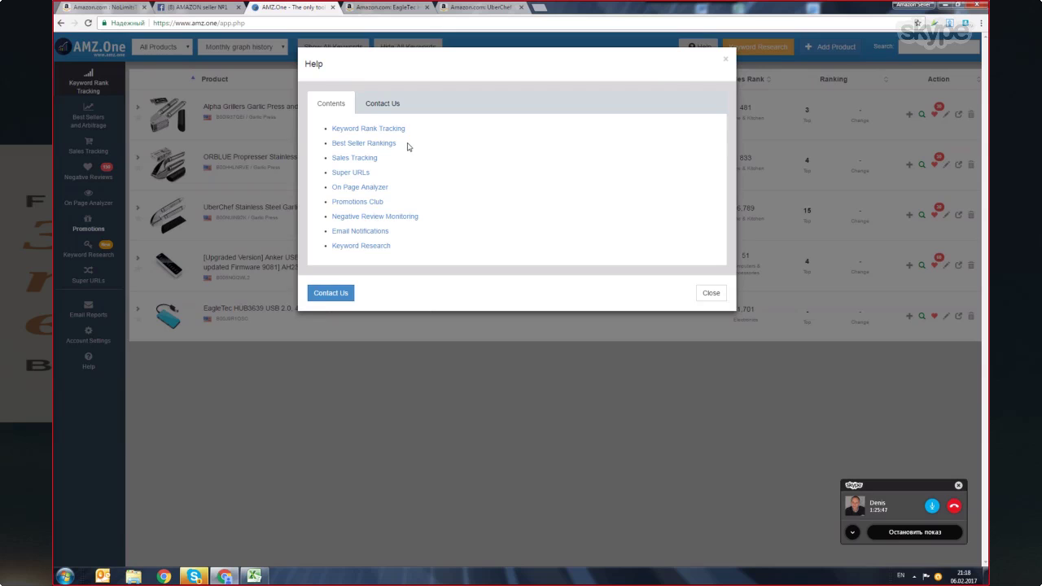
pyautogui.click(360, 129)
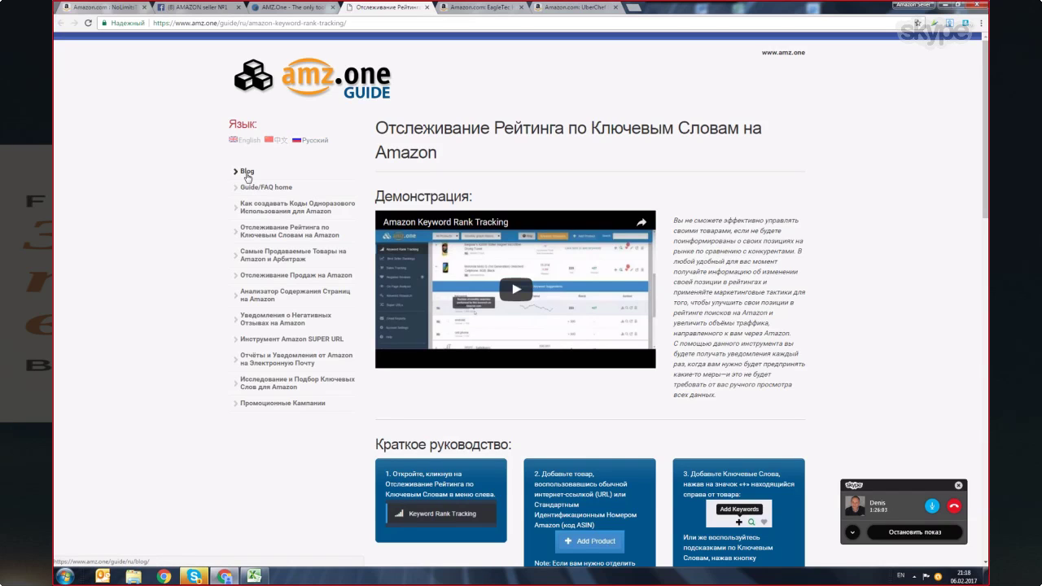
pyautogui.click(290, 276)
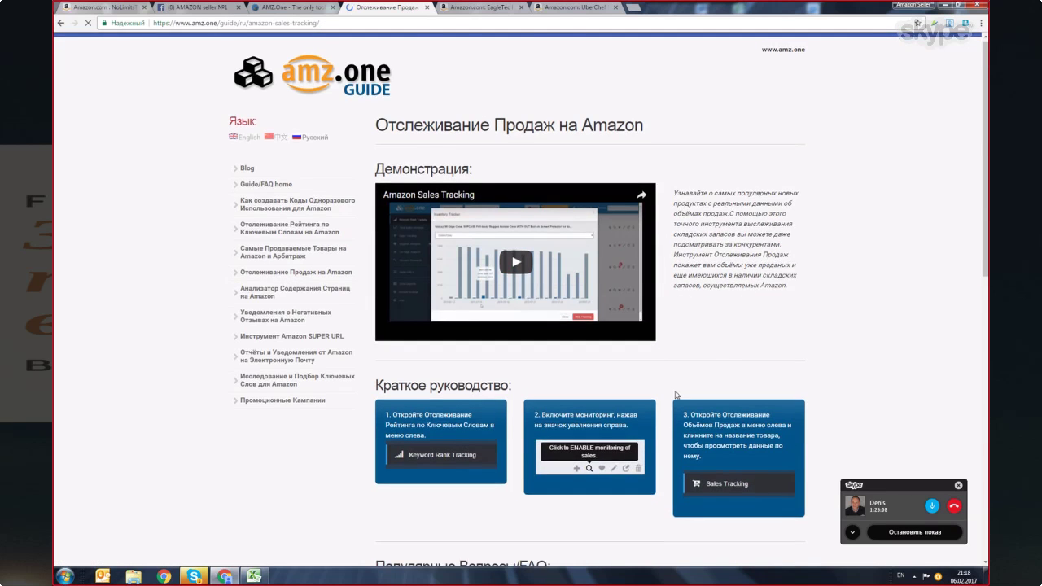
# - Read through the sales tracking guide's FAQ, enlarging the illustration for deleting a day from the chart, and return to the page's beginning
pyautogui.scroll(-3, 570, 325)
pyautogui.scroll(2, 617, 374)
pyautogui.scroll(-5, 617, 373)
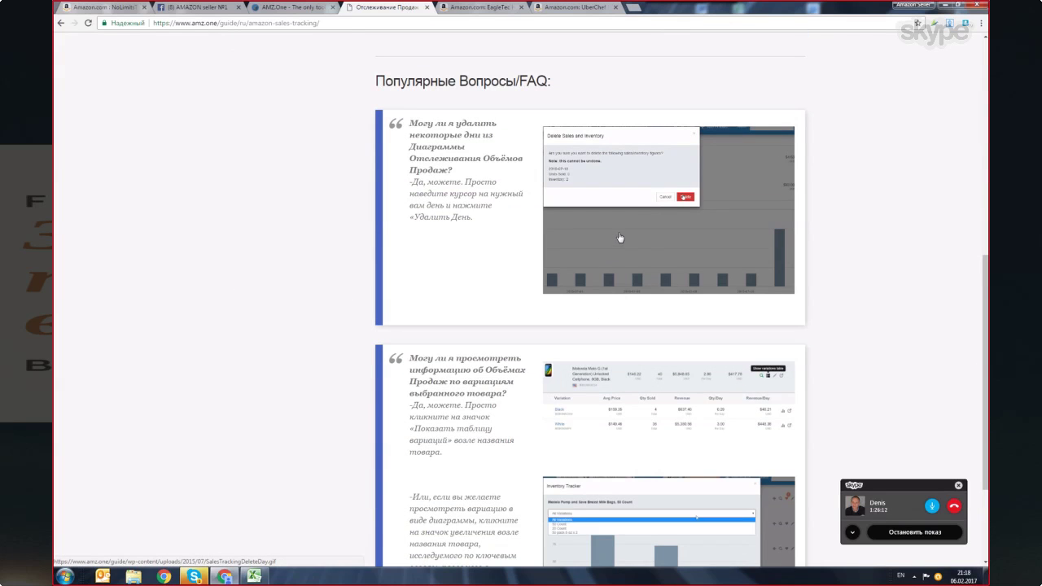
pyautogui.click(628, 245)
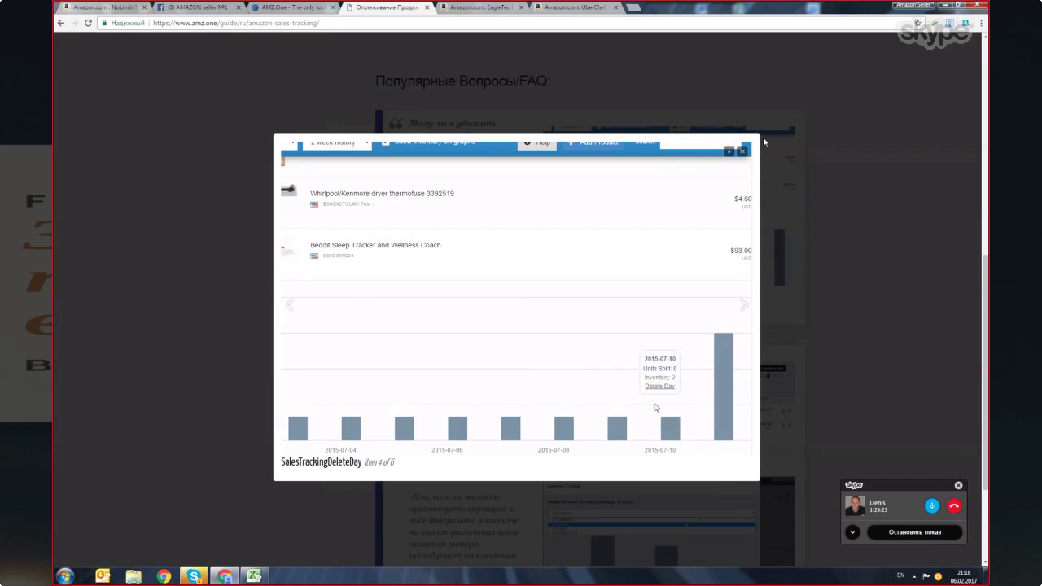
pyautogui.click(846, 286)
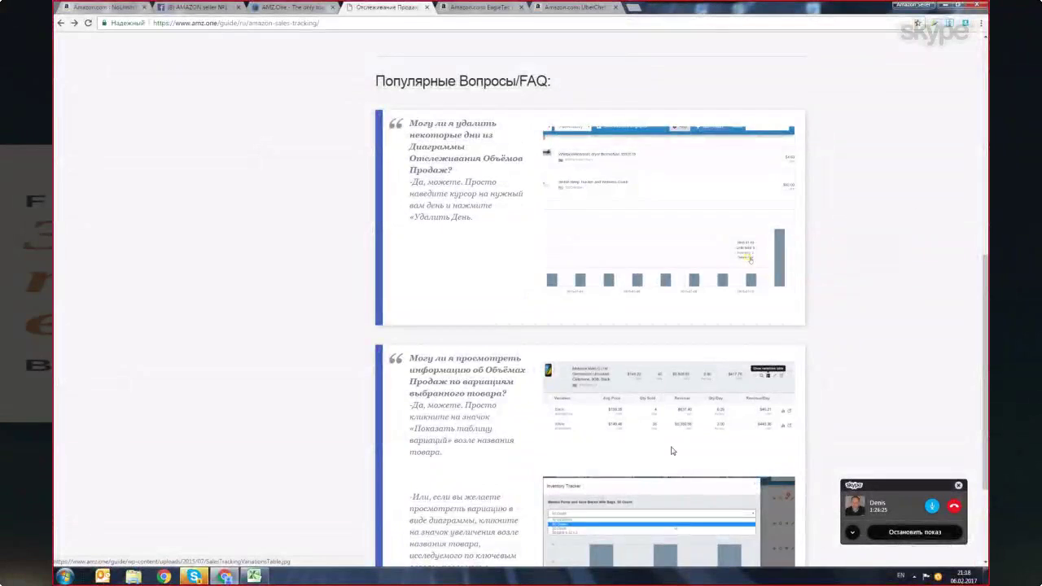
pyautogui.scroll(-2, 660, 431)
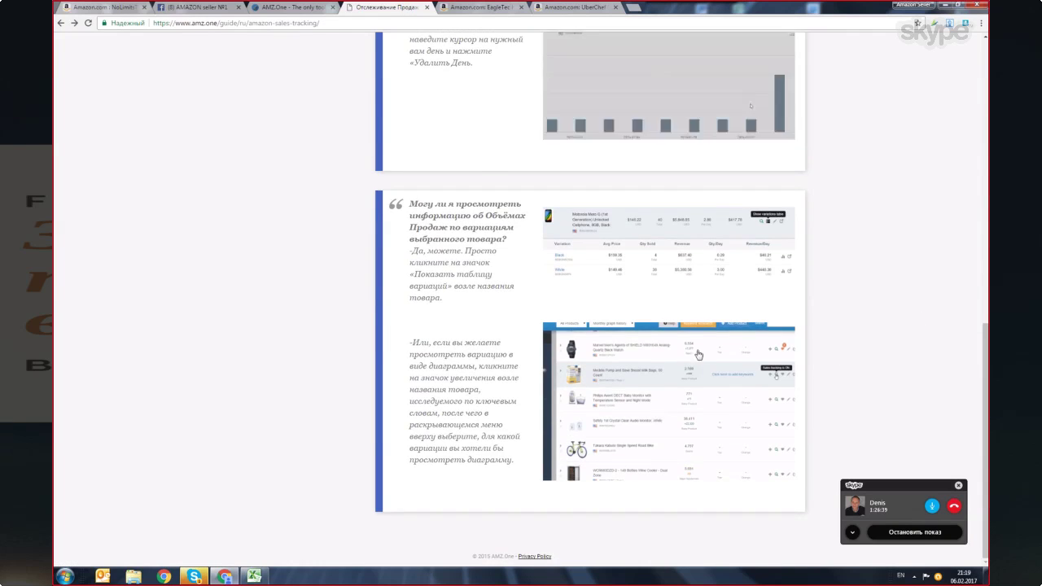
pyautogui.press('Home')
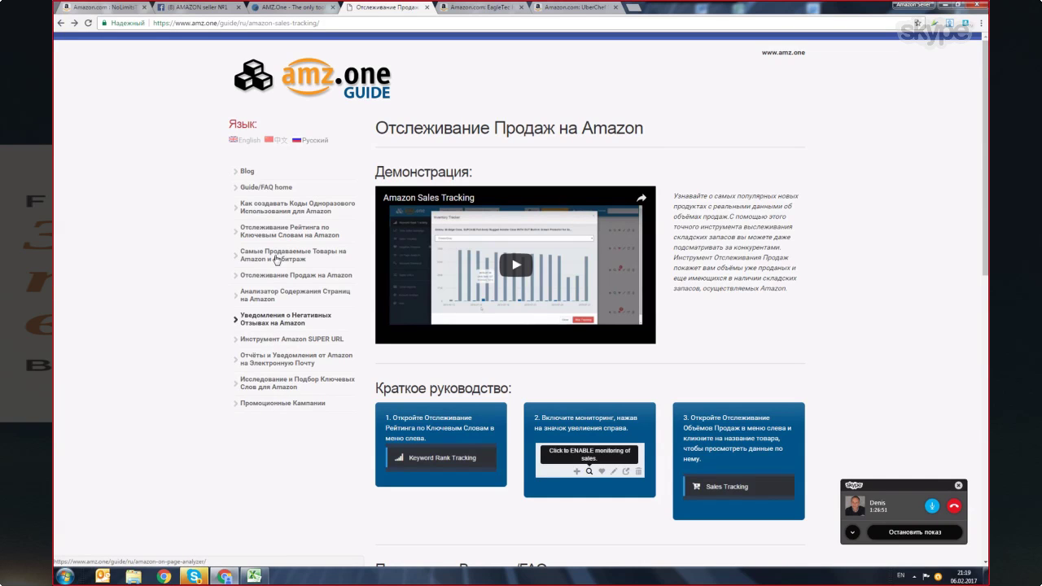
# - Open the guide on creating single-use Amazon codes, skim through its numbered steps and return to the page's beginning
pyautogui.click(269, 210)
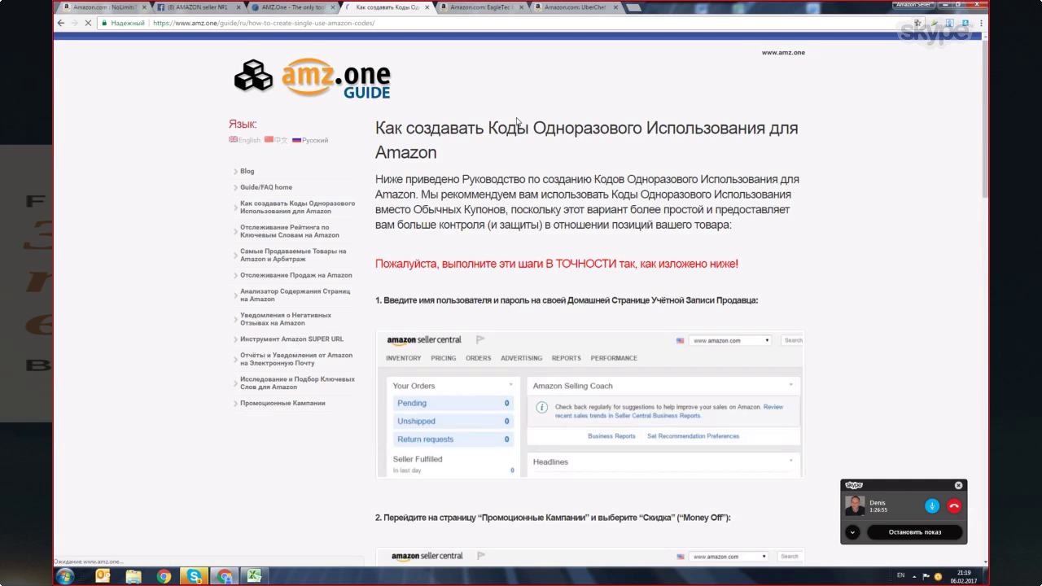
pyautogui.scroll(-8, 517, 220)
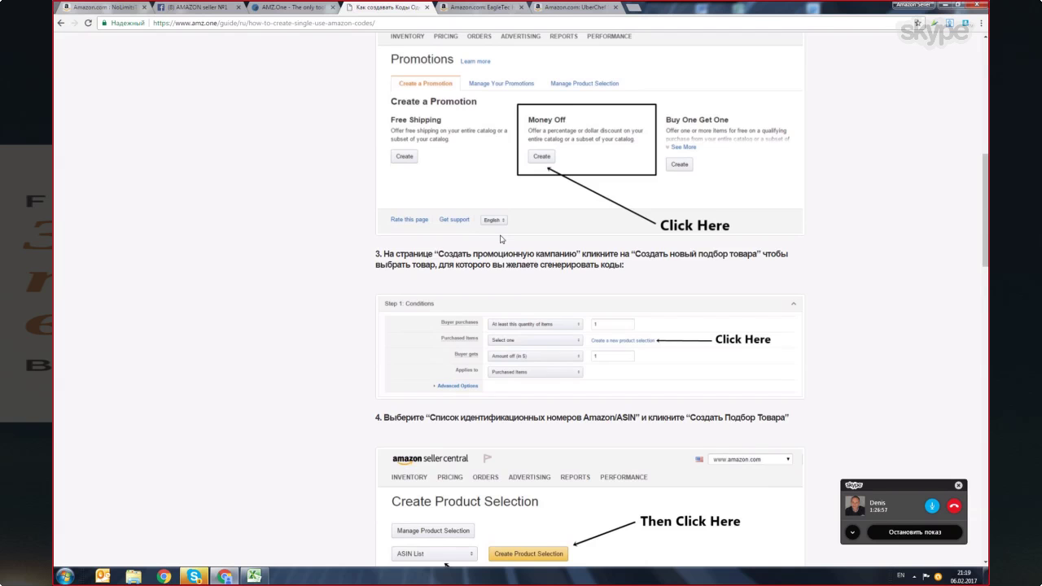
pyautogui.scroll(-6, 536, 264)
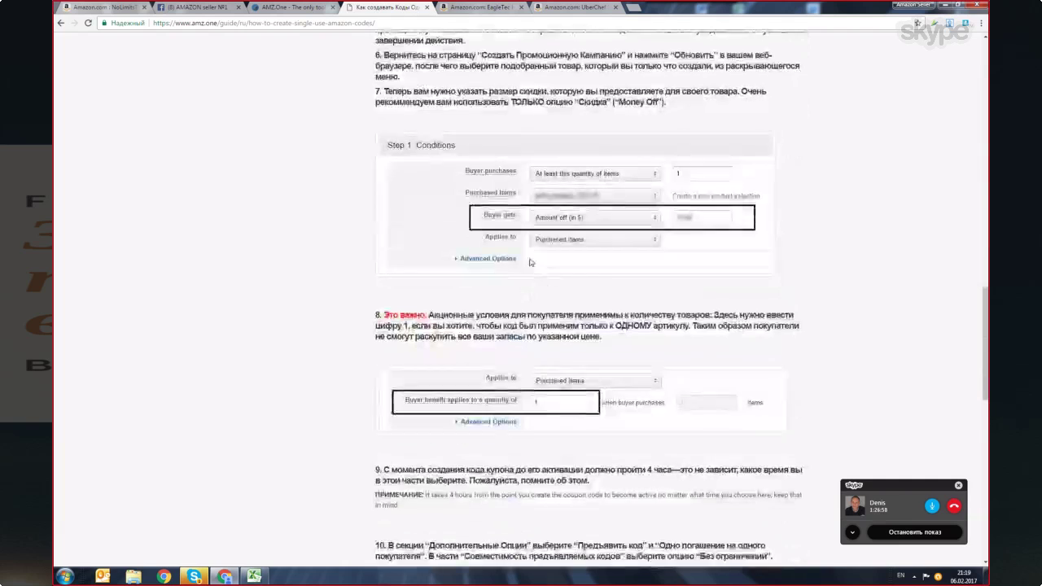
pyautogui.scroll(-2, 505, 256)
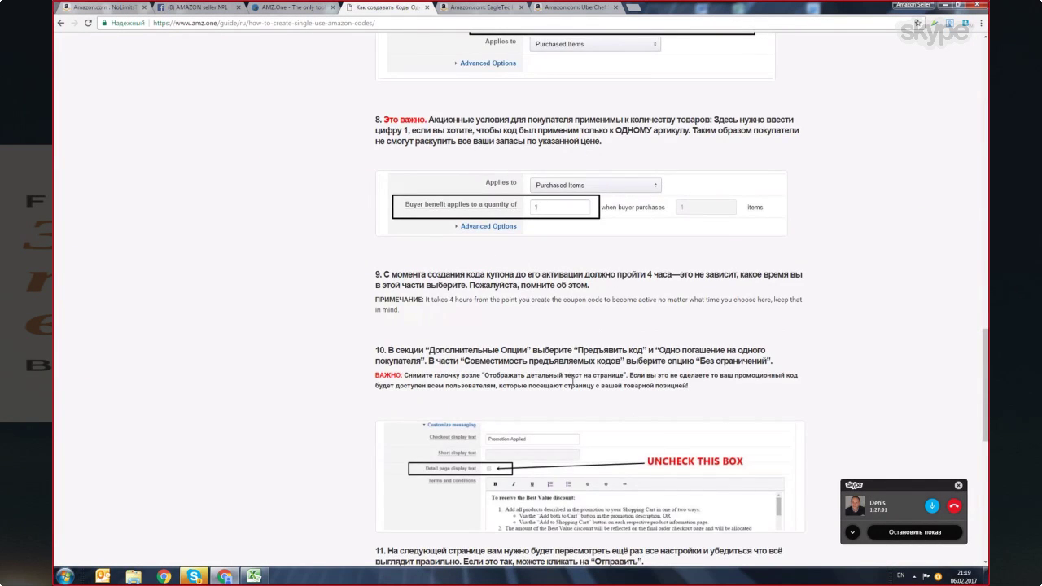
pyautogui.scroll(-3, 573, 380)
pyautogui.scroll(-5, 549, 350)
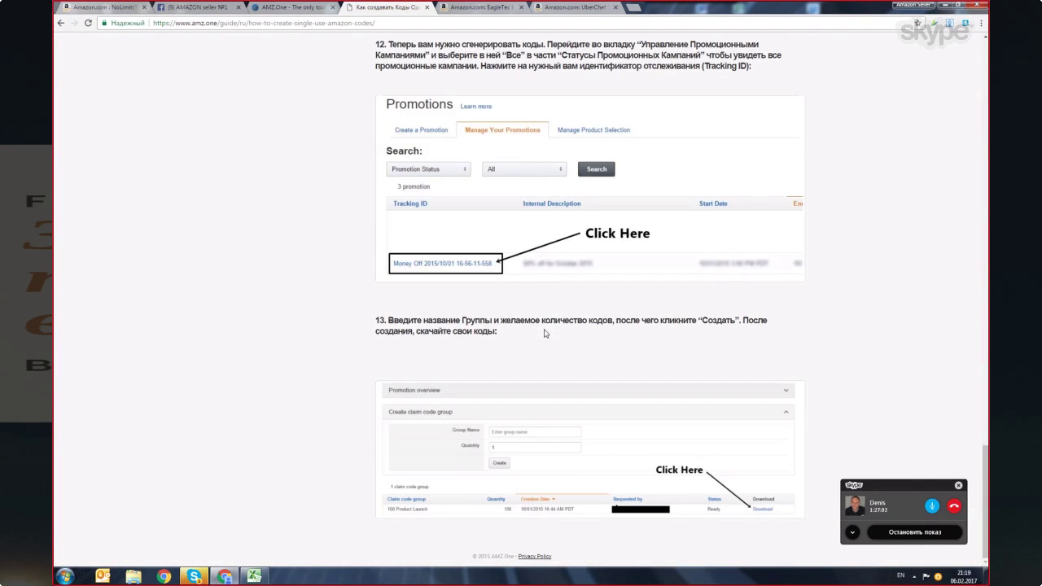
pyautogui.scroll(6, 551, 347)
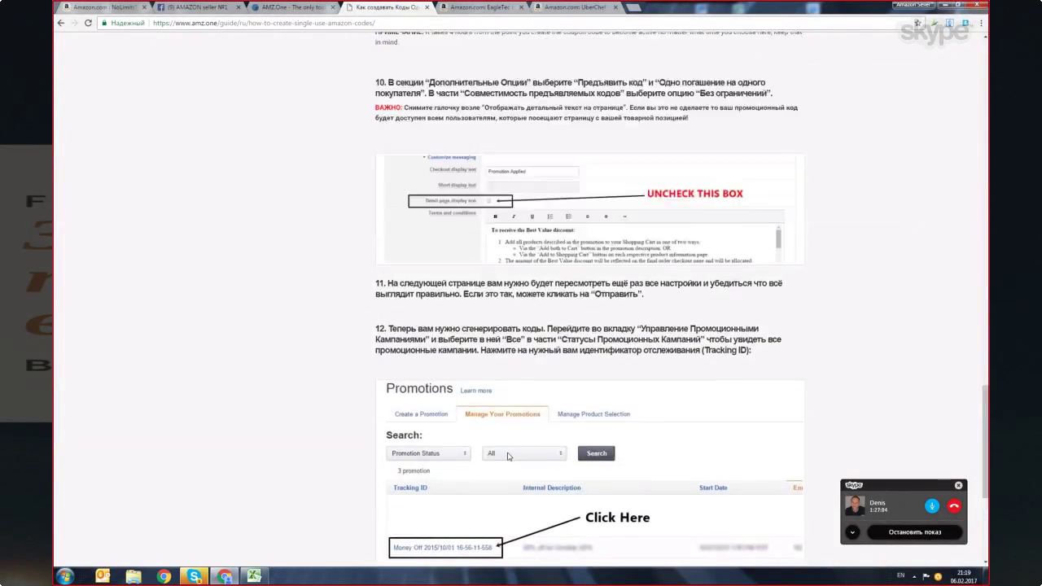
pyautogui.scroll(20, 494, 404)
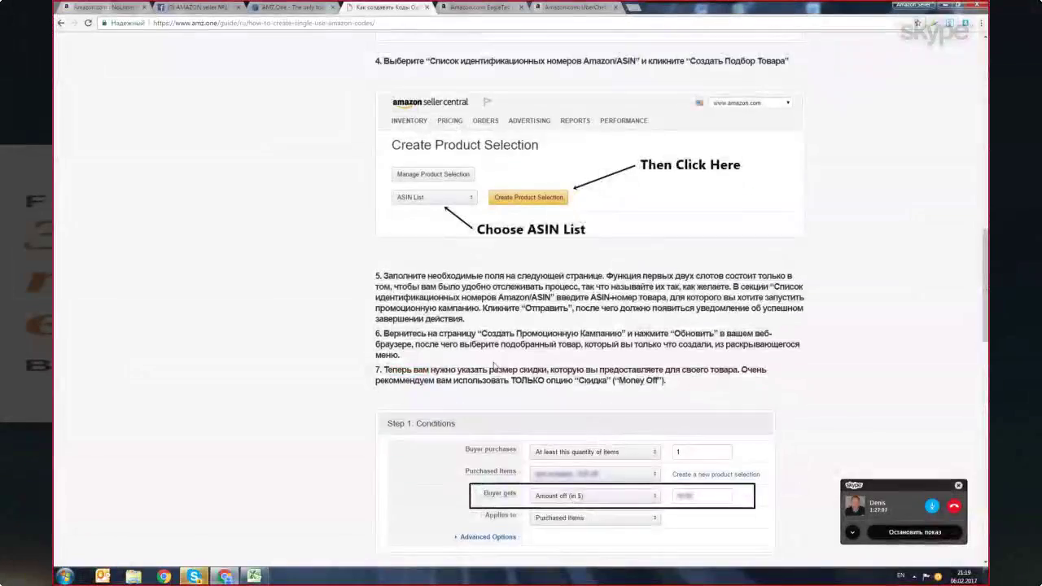
pyautogui.scroll(5, 498, 369)
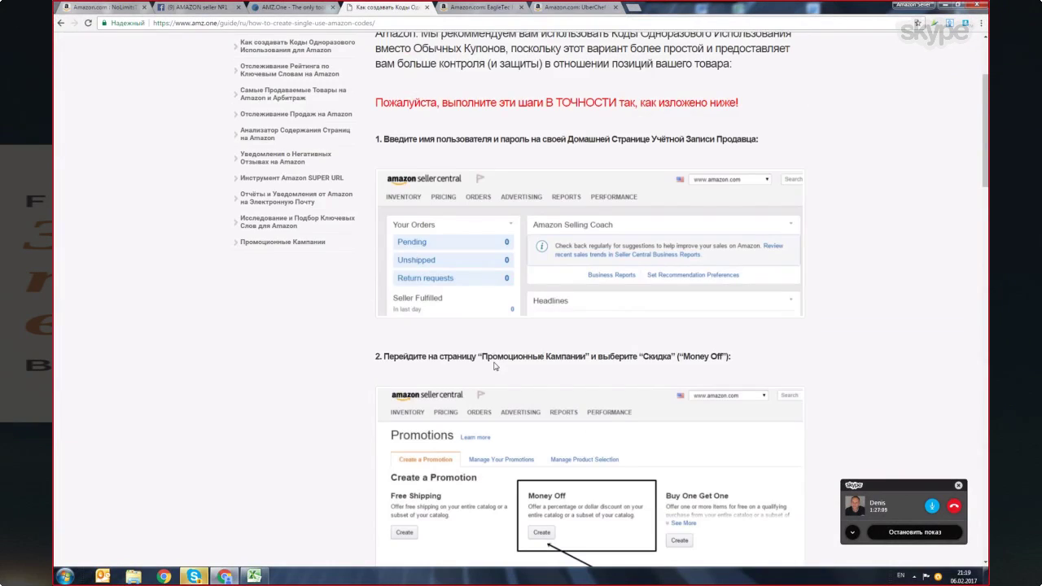
pyautogui.scroll(-10, 494, 365)
pyautogui.scroll(10, 392, 259)
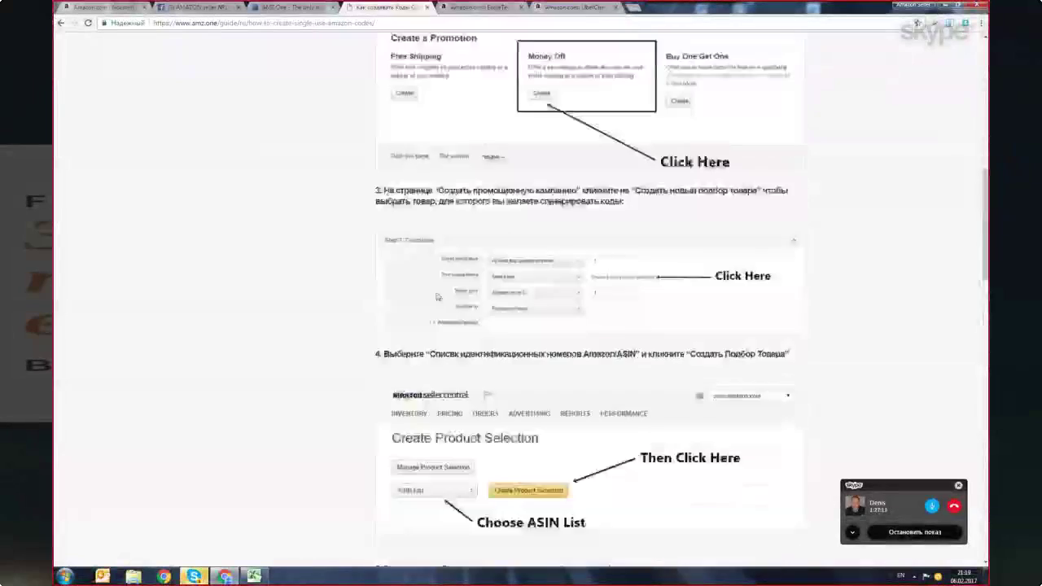
pyautogui.scroll(3, 392, 258)
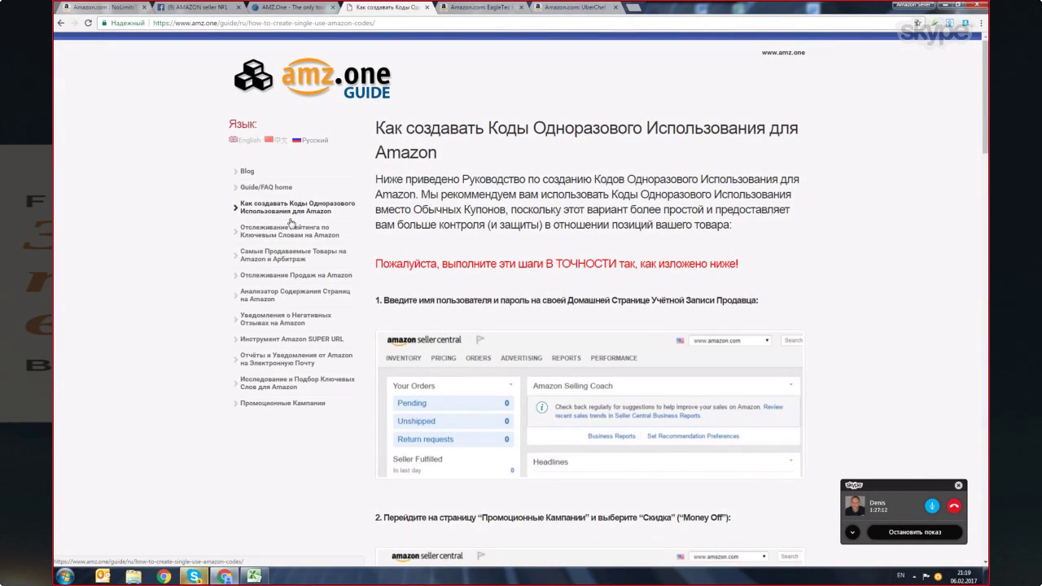
# - Examine the single-use code guide's instructions for product selection, the Money Off amount and the quantity limit per buyer
pyautogui.scroll(-10, 572, 424)
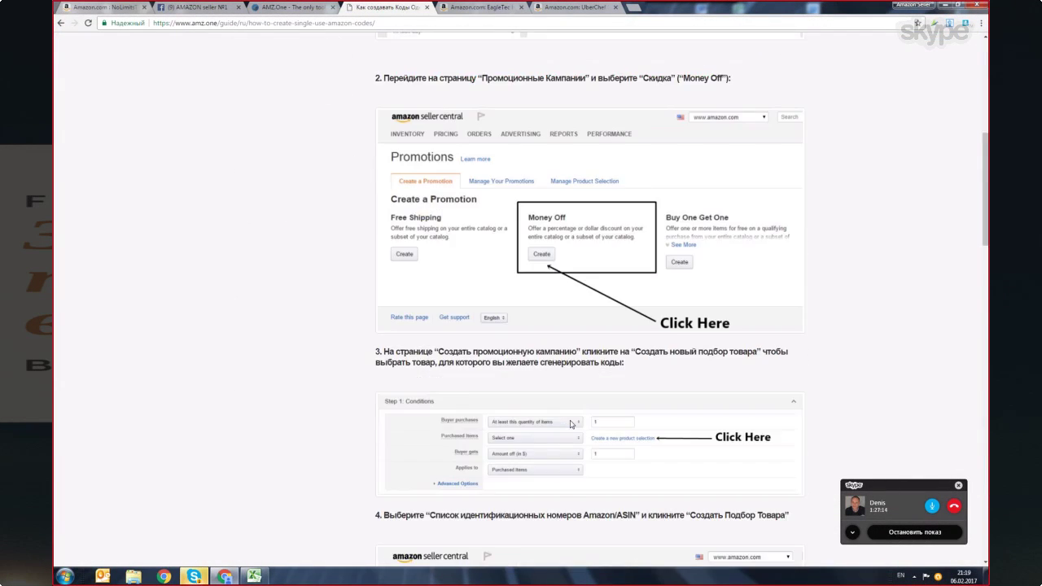
pyautogui.scroll(-5, 571, 424)
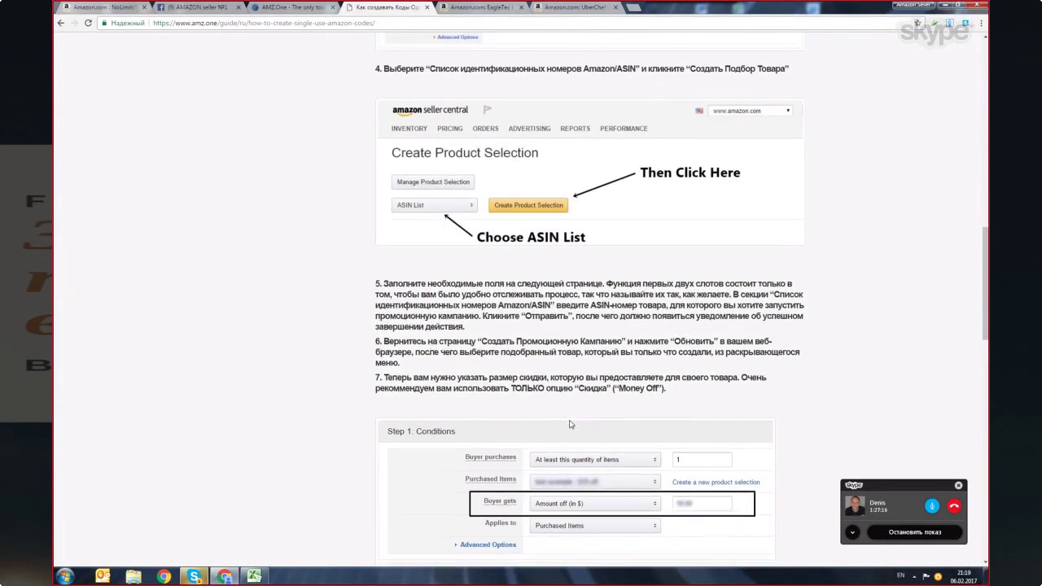
pyautogui.scroll(-2, 570, 424)
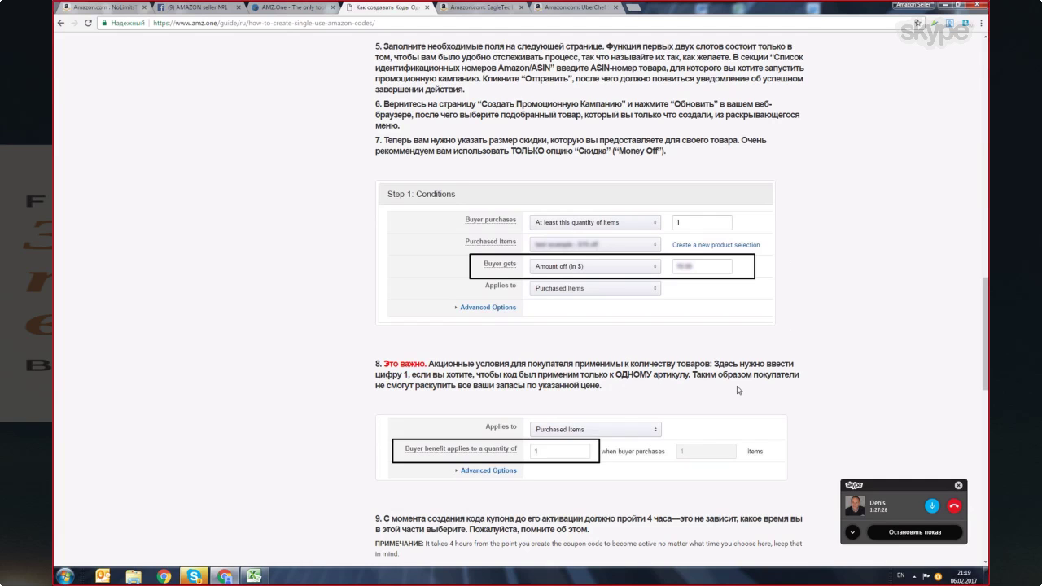
pyautogui.scroll(-2, 418, 385)
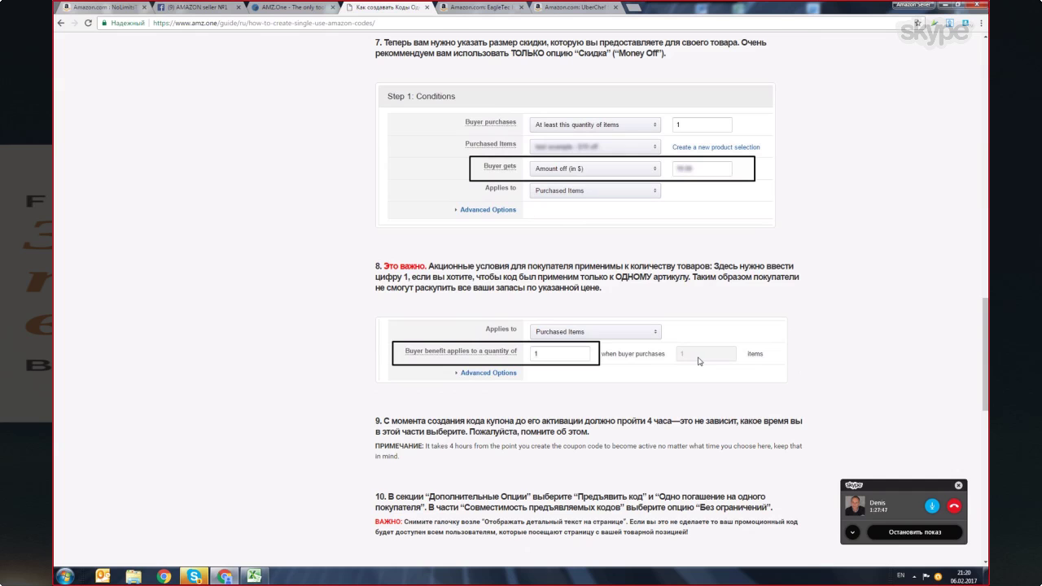
pyautogui.scroll(-5, 637, 372)
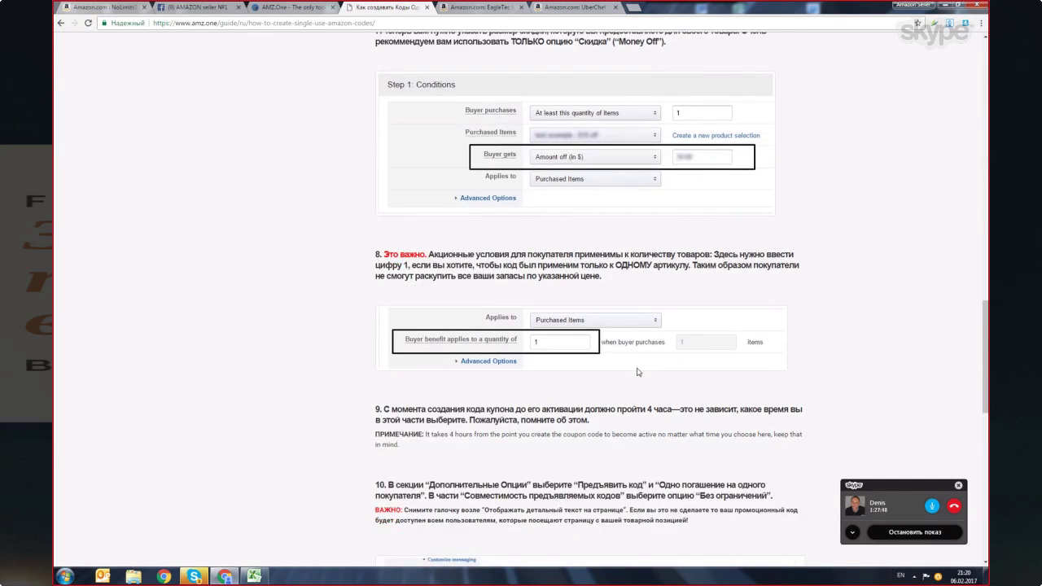
pyautogui.scroll(3, 637, 323)
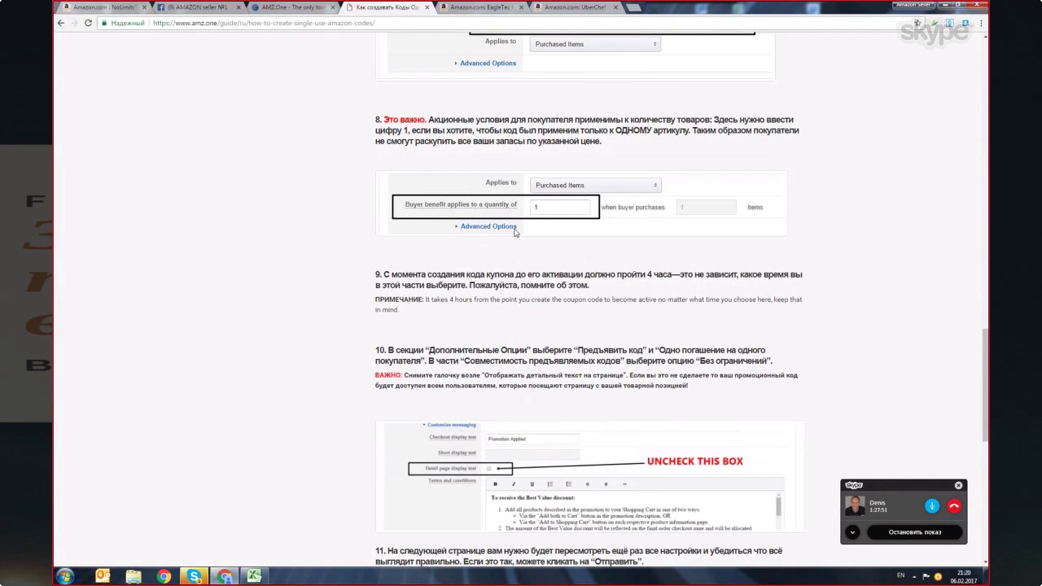
pyautogui.scroll(2, 479, 225)
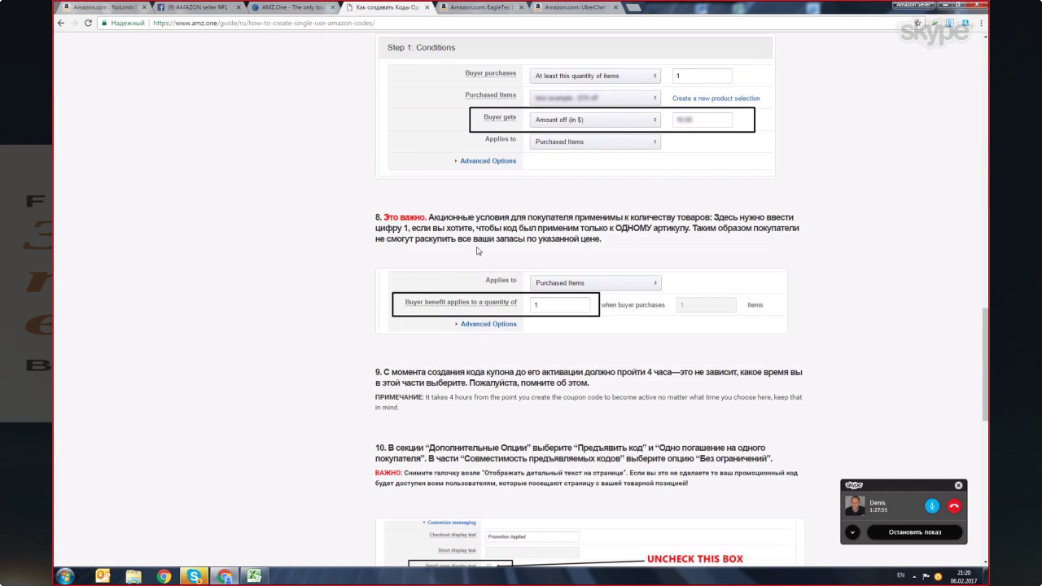
pyautogui.scroll(2, 483, 244)
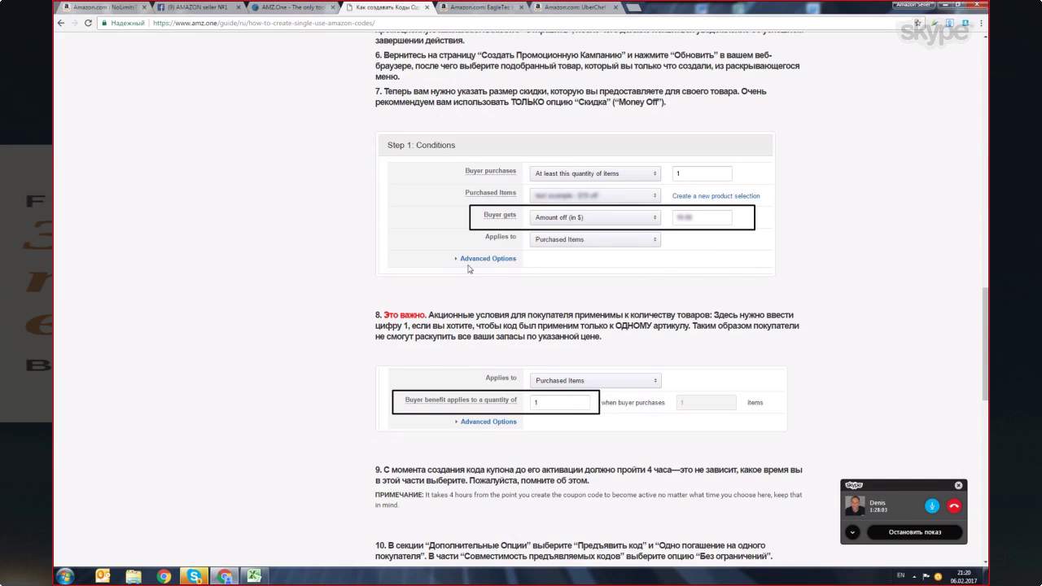
# - Skim the remaining single-use code instructions down to generating the codes and return to the guide's contents list
pyautogui.scroll(-3, 468, 268)
pyautogui.scroll(-7, 344, 301)
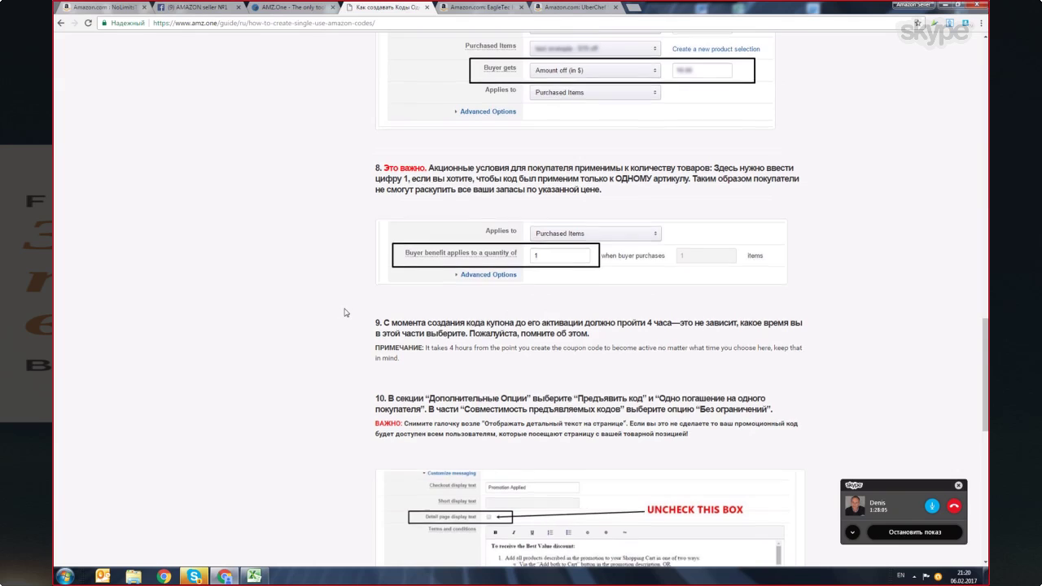
pyautogui.scroll(-3, 342, 295)
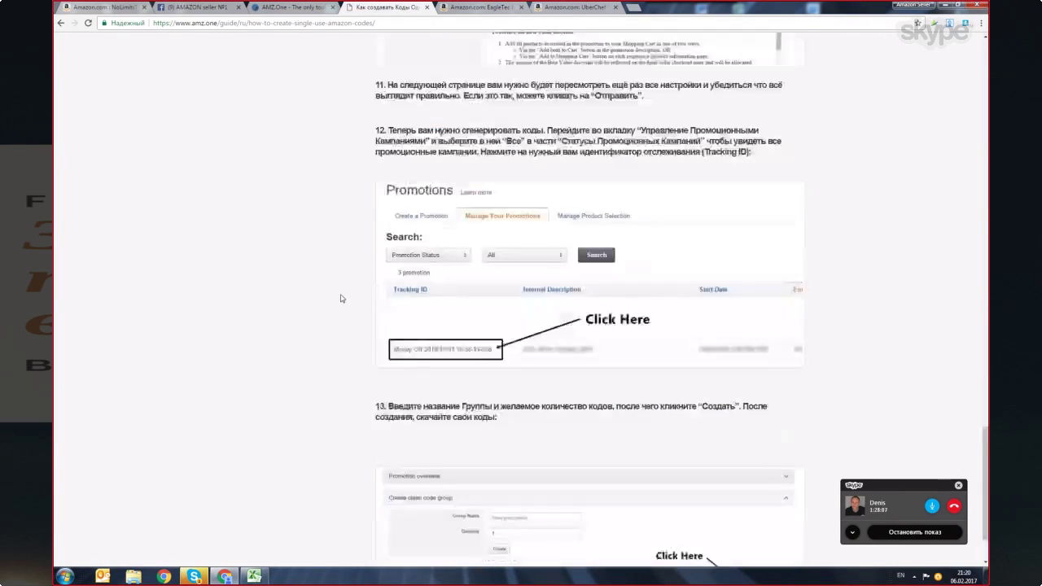
pyautogui.scroll(15, 342, 296)
pyautogui.scroll(15, 967, 346)
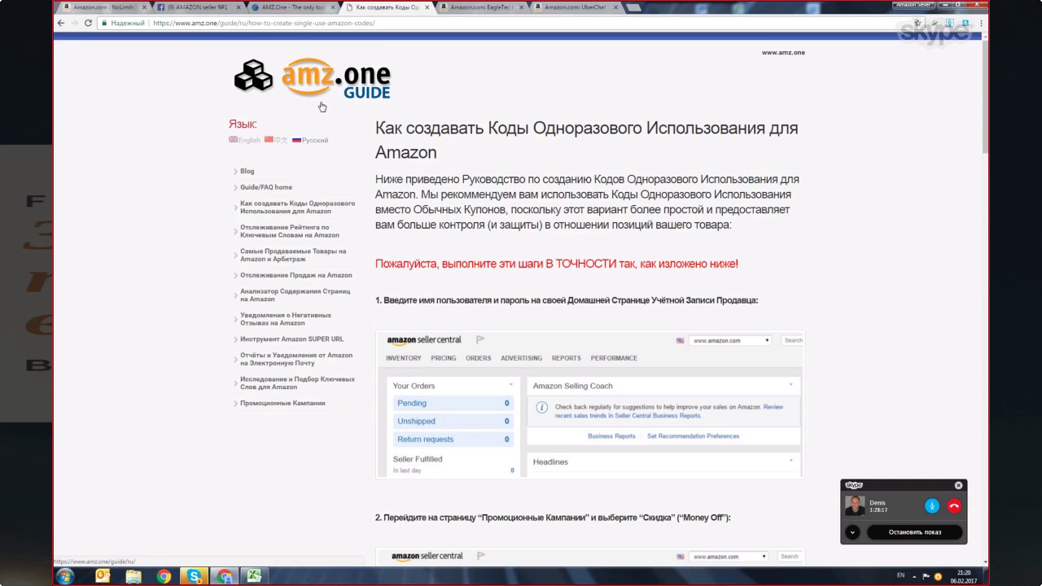
# - Close the guide and the help contents, and review the tracked keywords of the EagleTec HUB3639 hub with their ranks
pyautogui.click(427, 7)
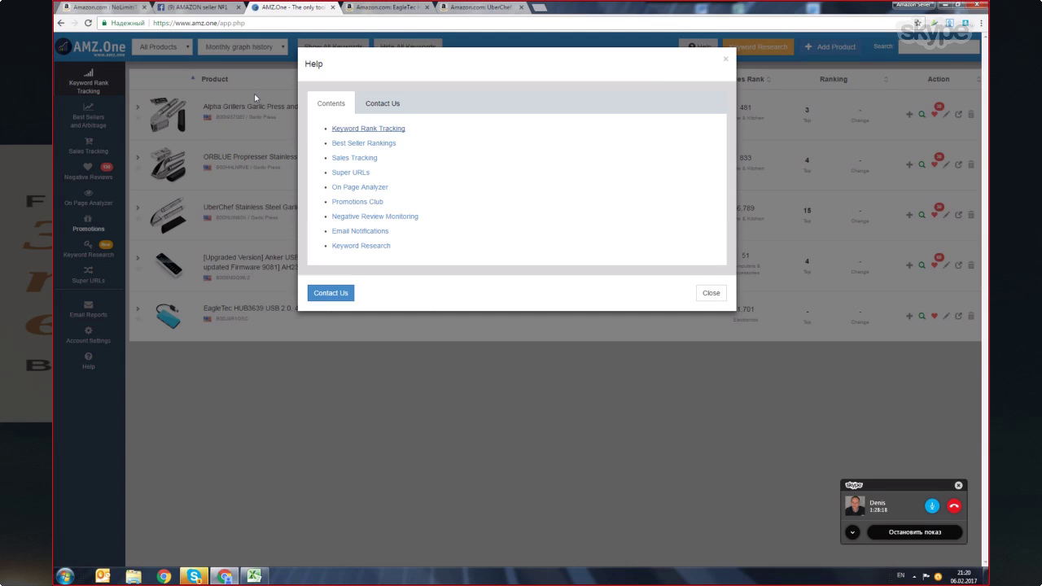
pyautogui.click(710, 295)
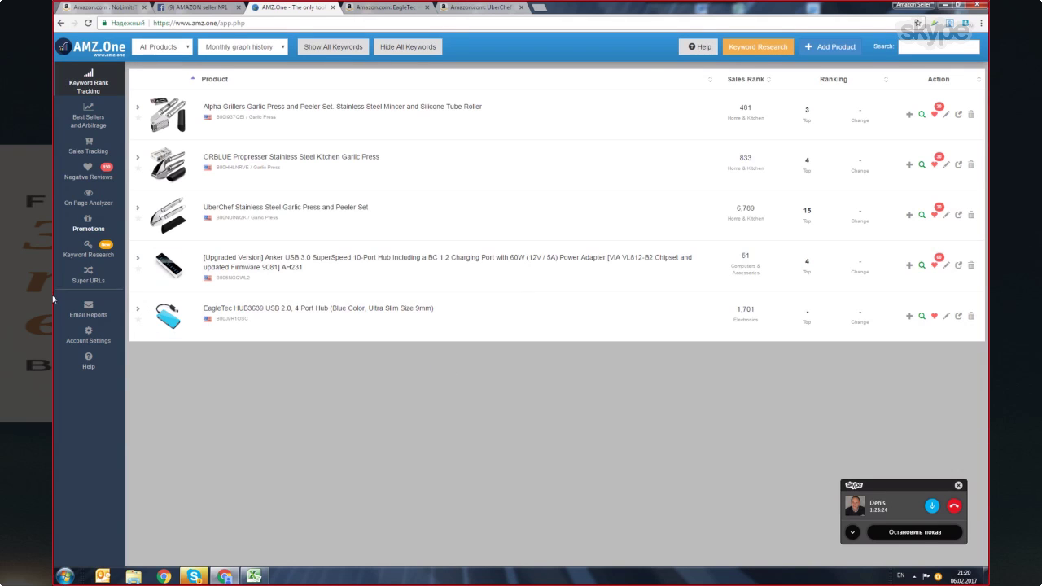
pyautogui.click(253, 312)
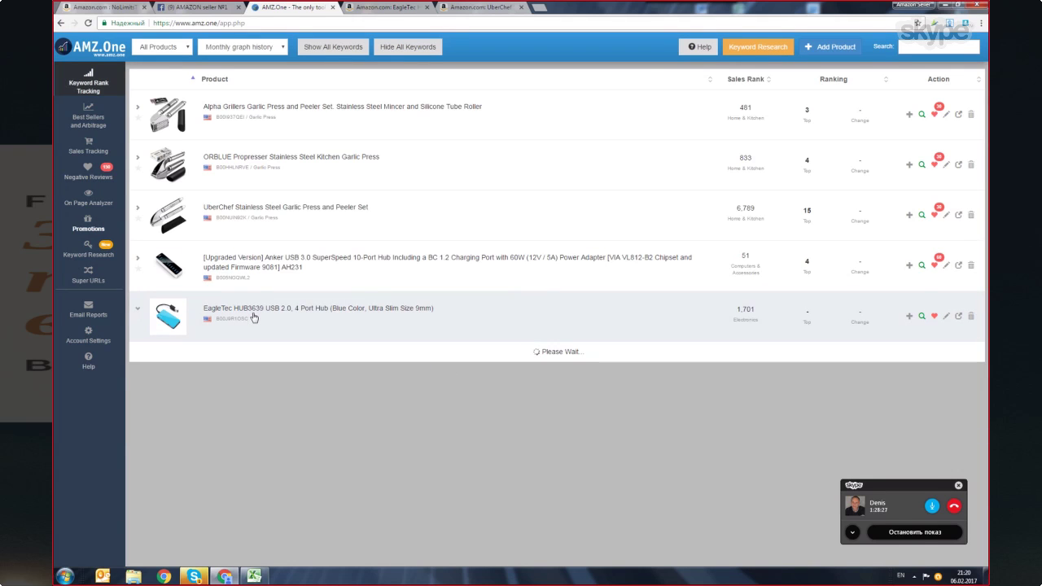
pyautogui.scroll(-4, 594, 326)
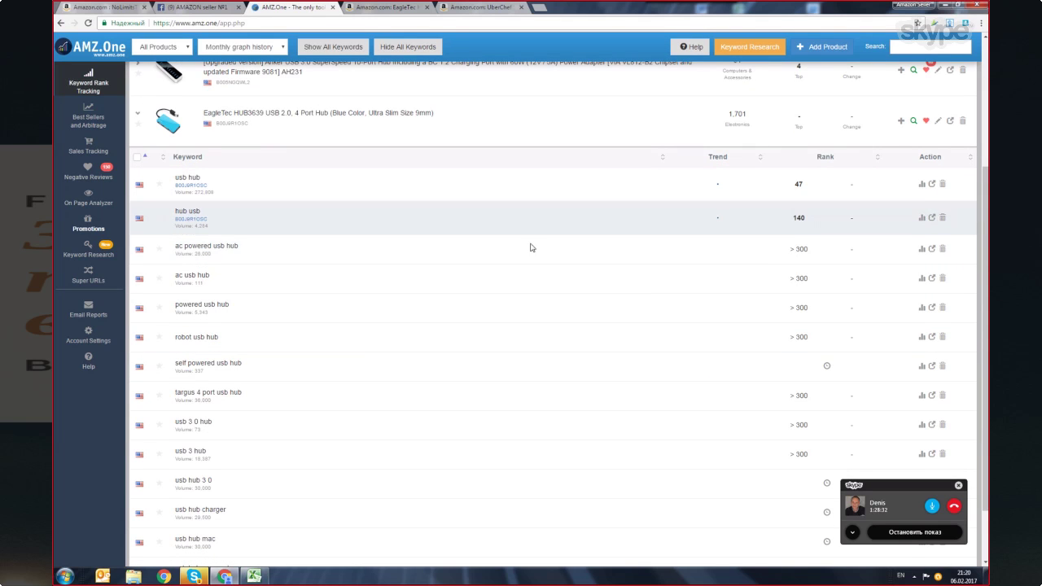
pyautogui.scroll(-2, 825, 244)
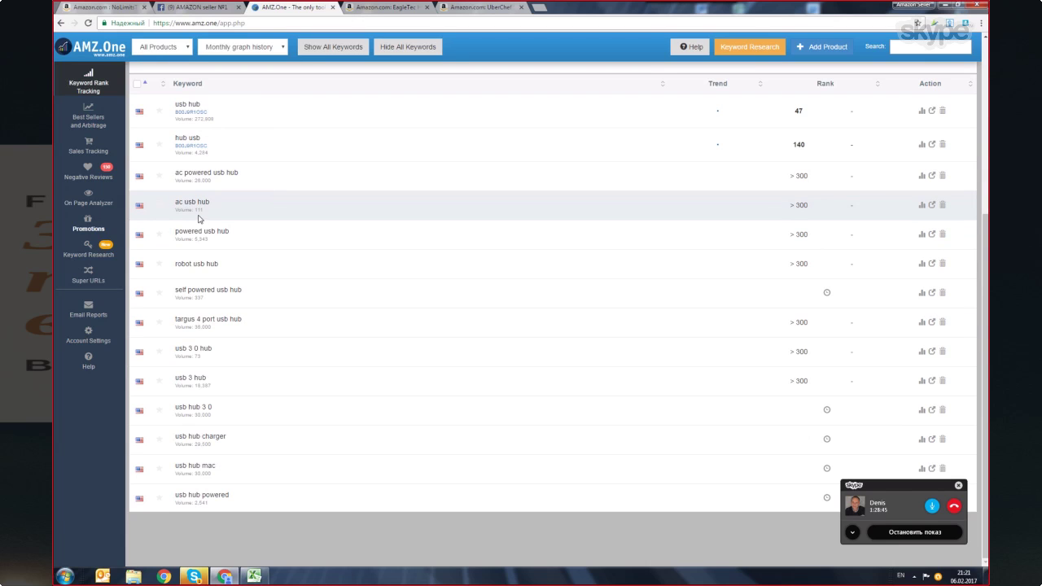
pyautogui.moveTo(204, 216)
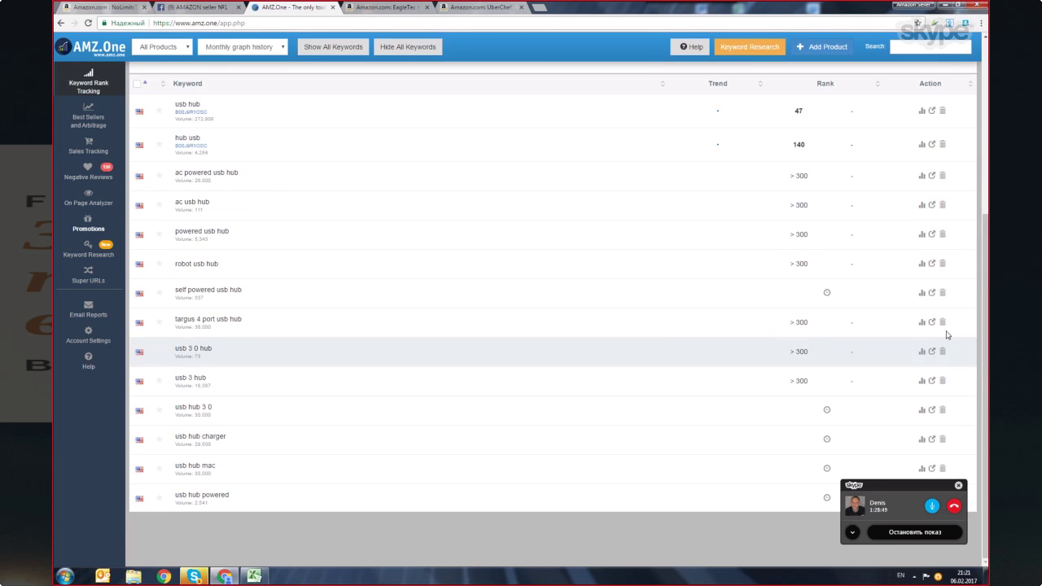
pyautogui.scroll(3, 800, 290)
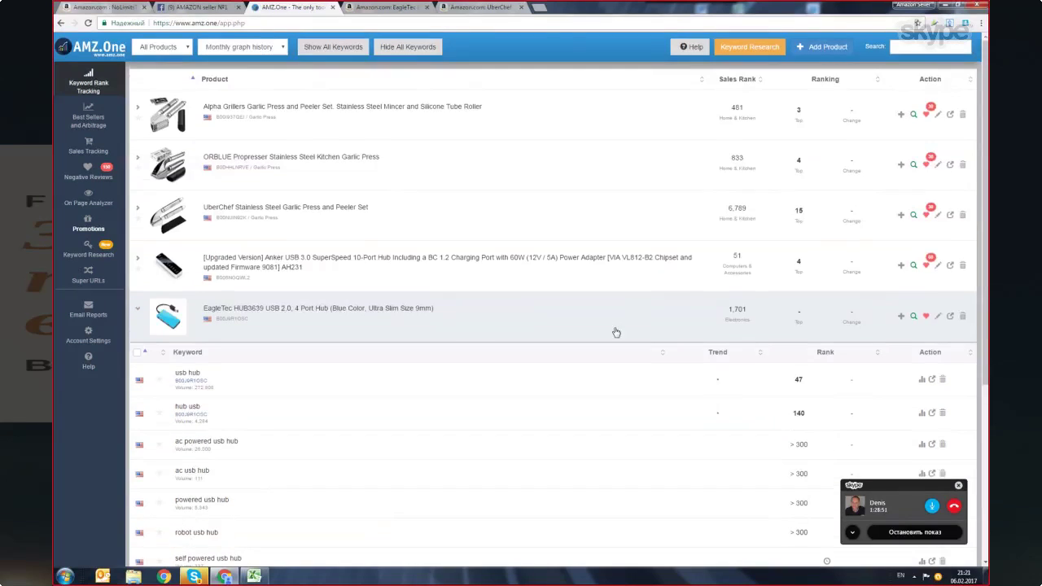
# - Set the Sales Tracking graphs to 4 week history and return to the Keyword Rank Tracking product list
pyautogui.click(88, 149)
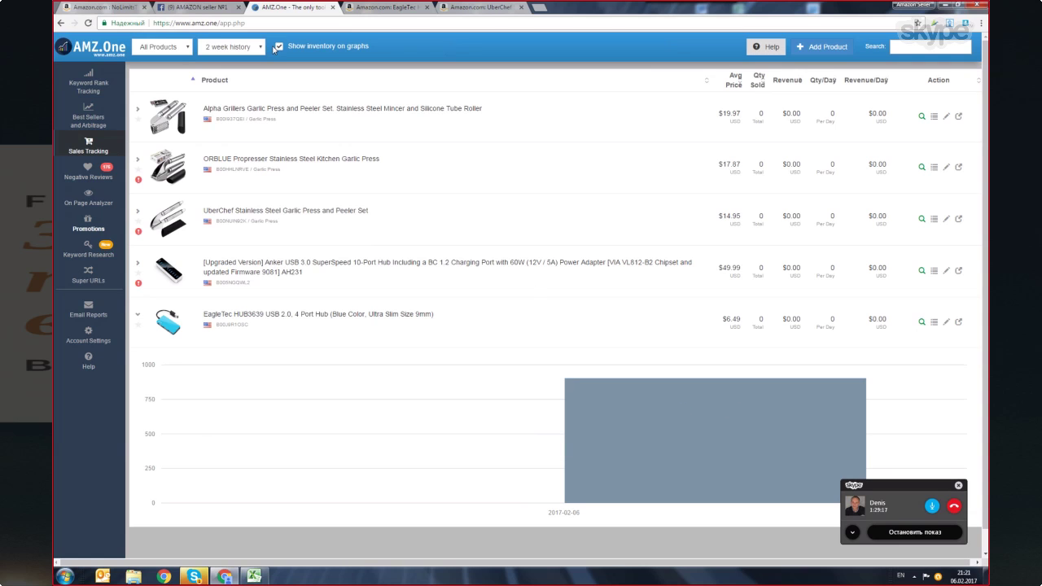
pyautogui.click(245, 46)
pyautogui.click(250, 90)
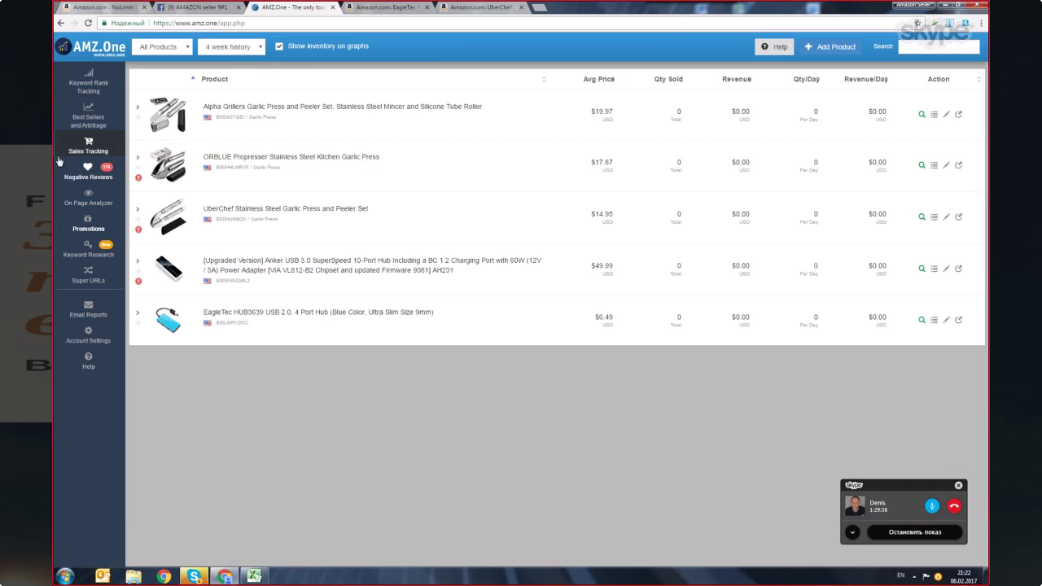
pyautogui.click(88, 81)
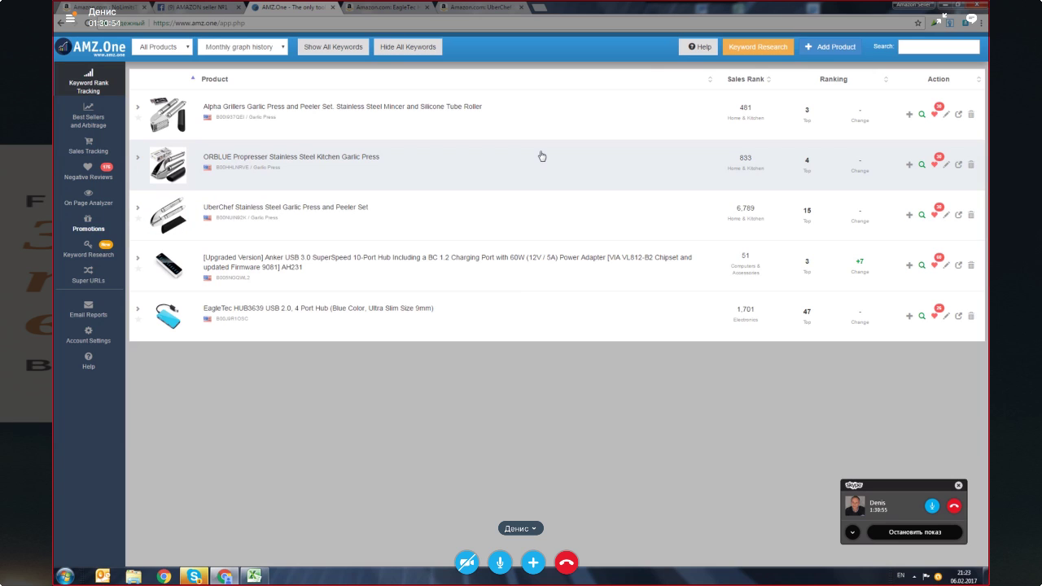
# - Switch from the Skype call to Chrome and view the live broadcast's comments in the AMAZON seller №1 Facebook group
pyautogui.click(971, 19)
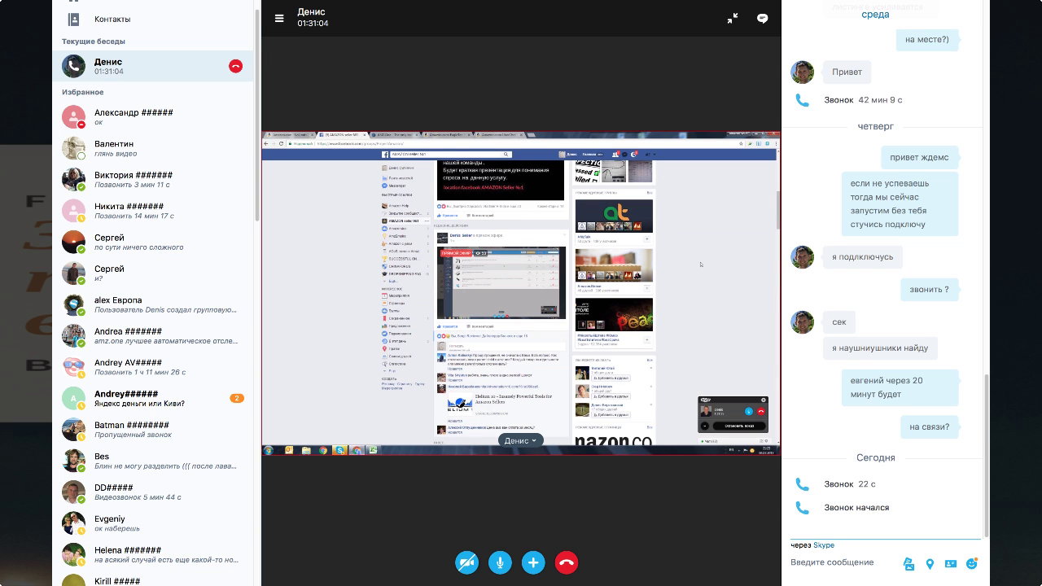
pyautogui.moveTo(361, 562)
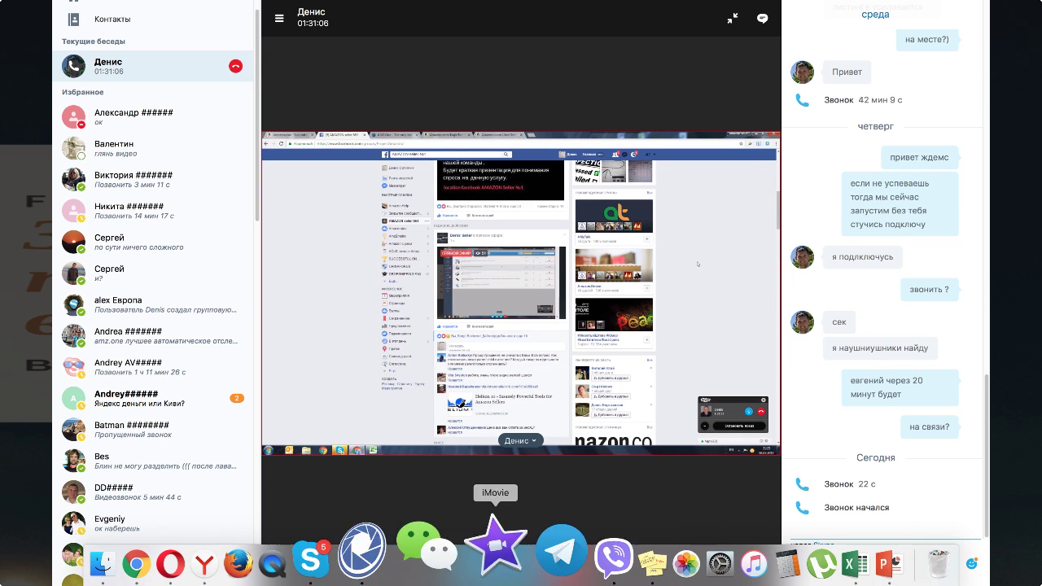
pyautogui.click(207, 544)
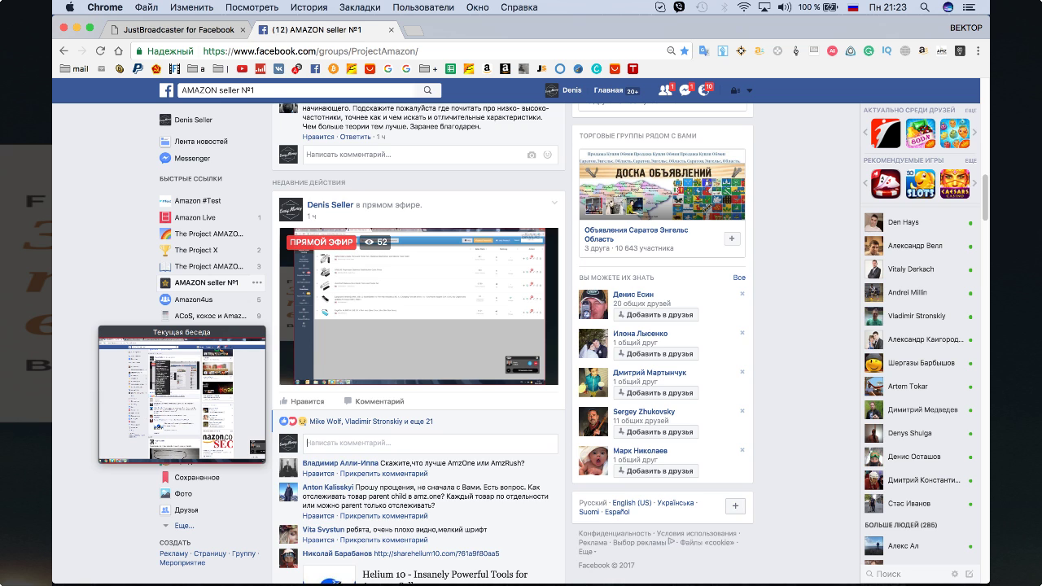
pyautogui.scroll(-2, 418, 244)
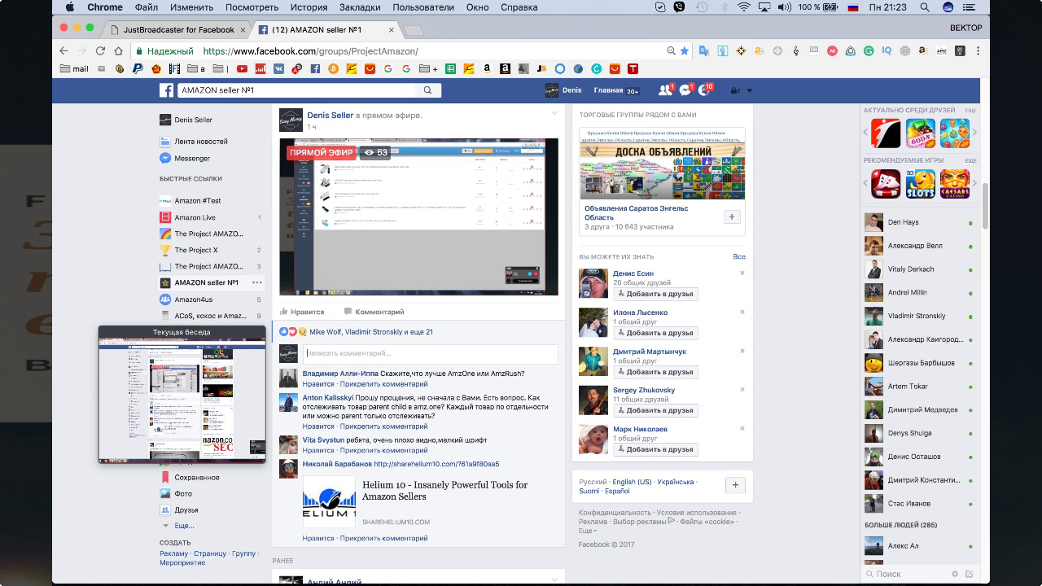